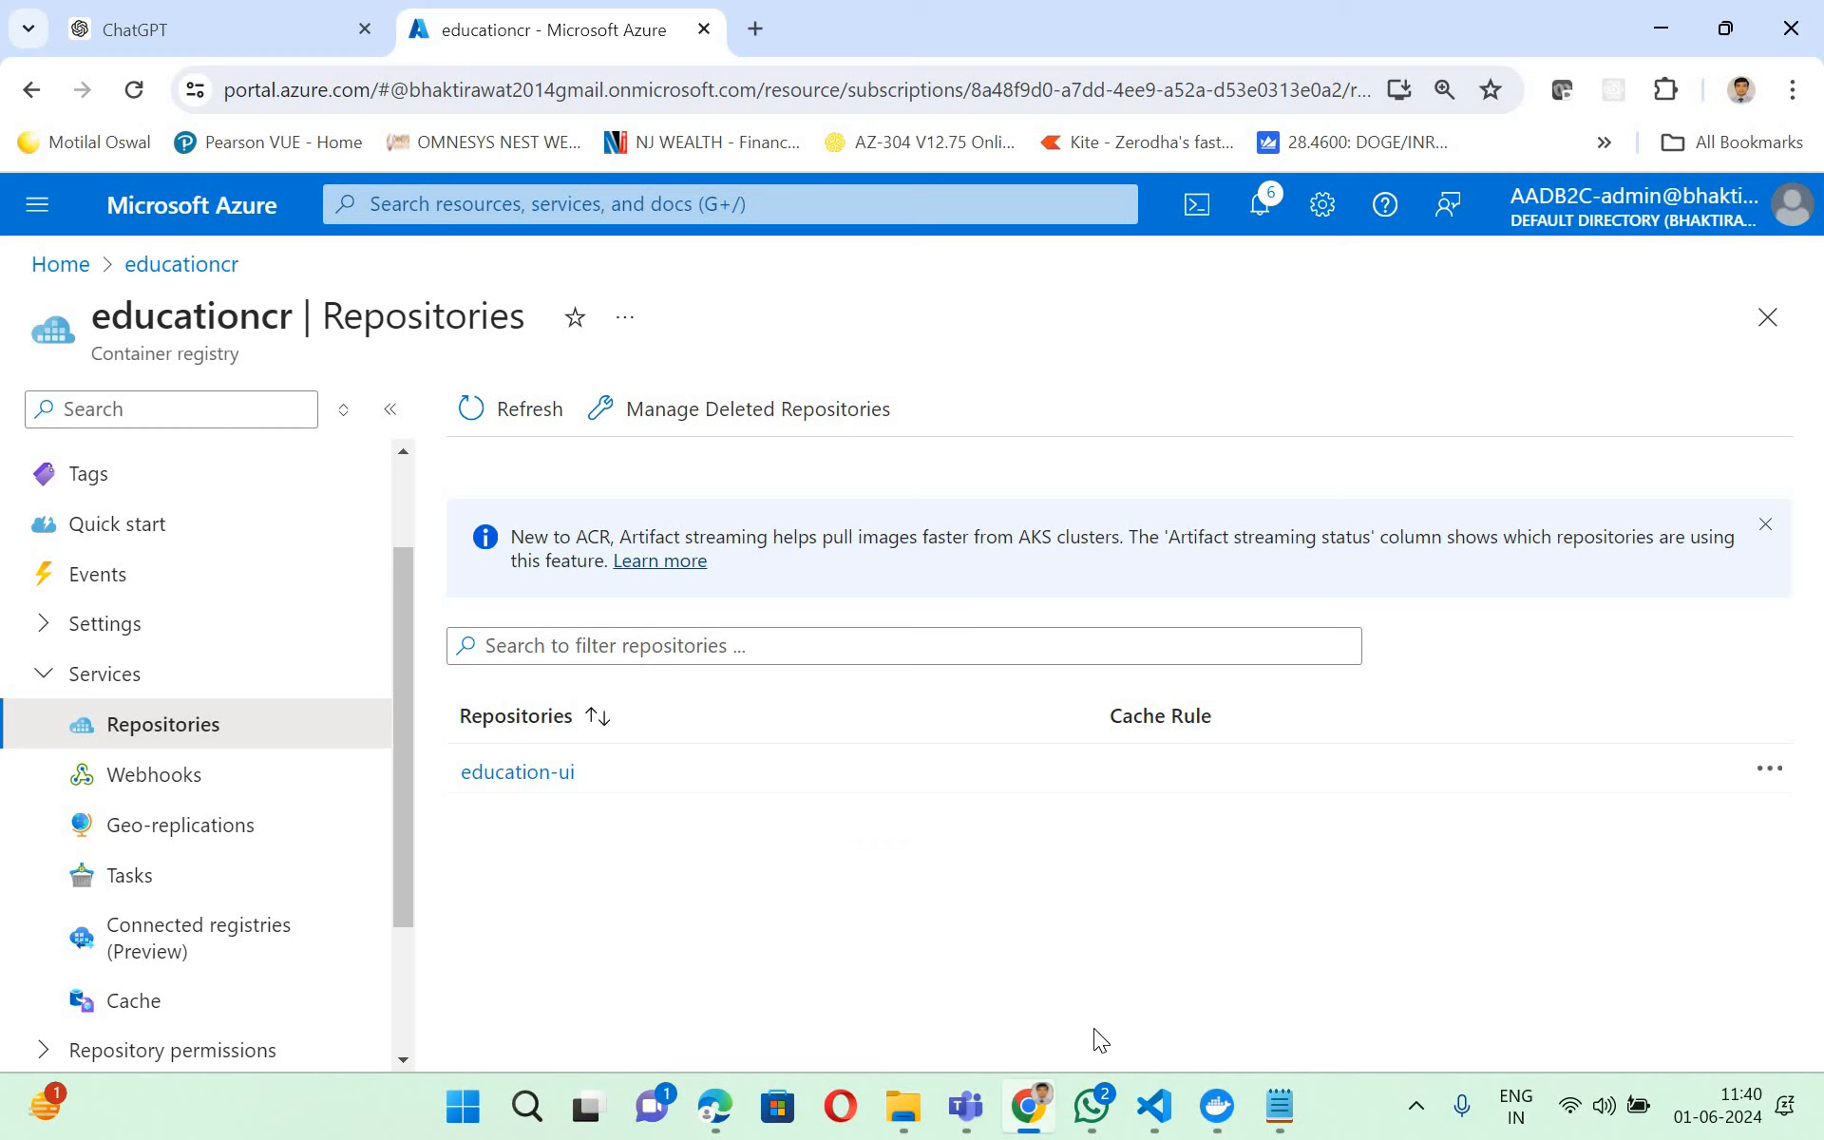
# - Switch to the education-ui project in VS Code and close its docker and powershell terminals
pyautogui.moveTo(1170, 1113)
pyautogui.click(1069, 860)
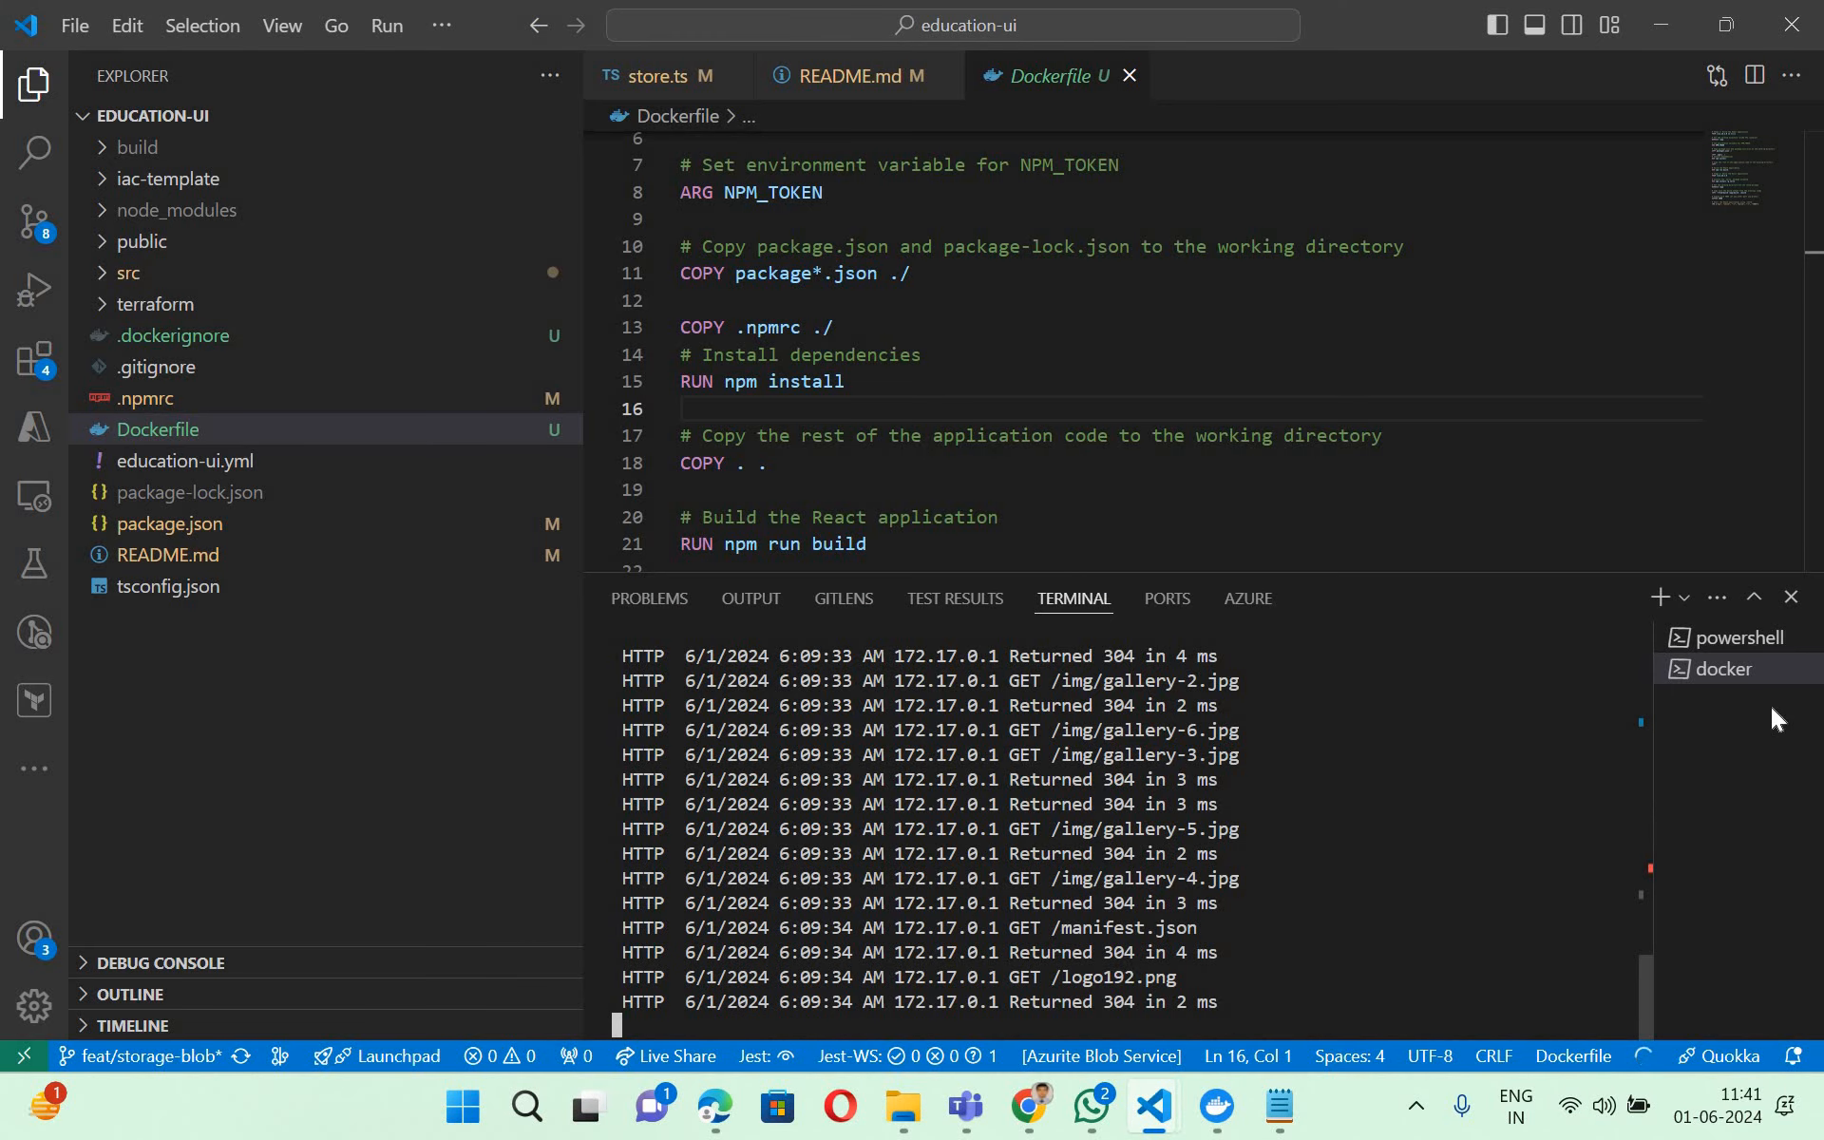
pyautogui.moveTo(1791, 670)
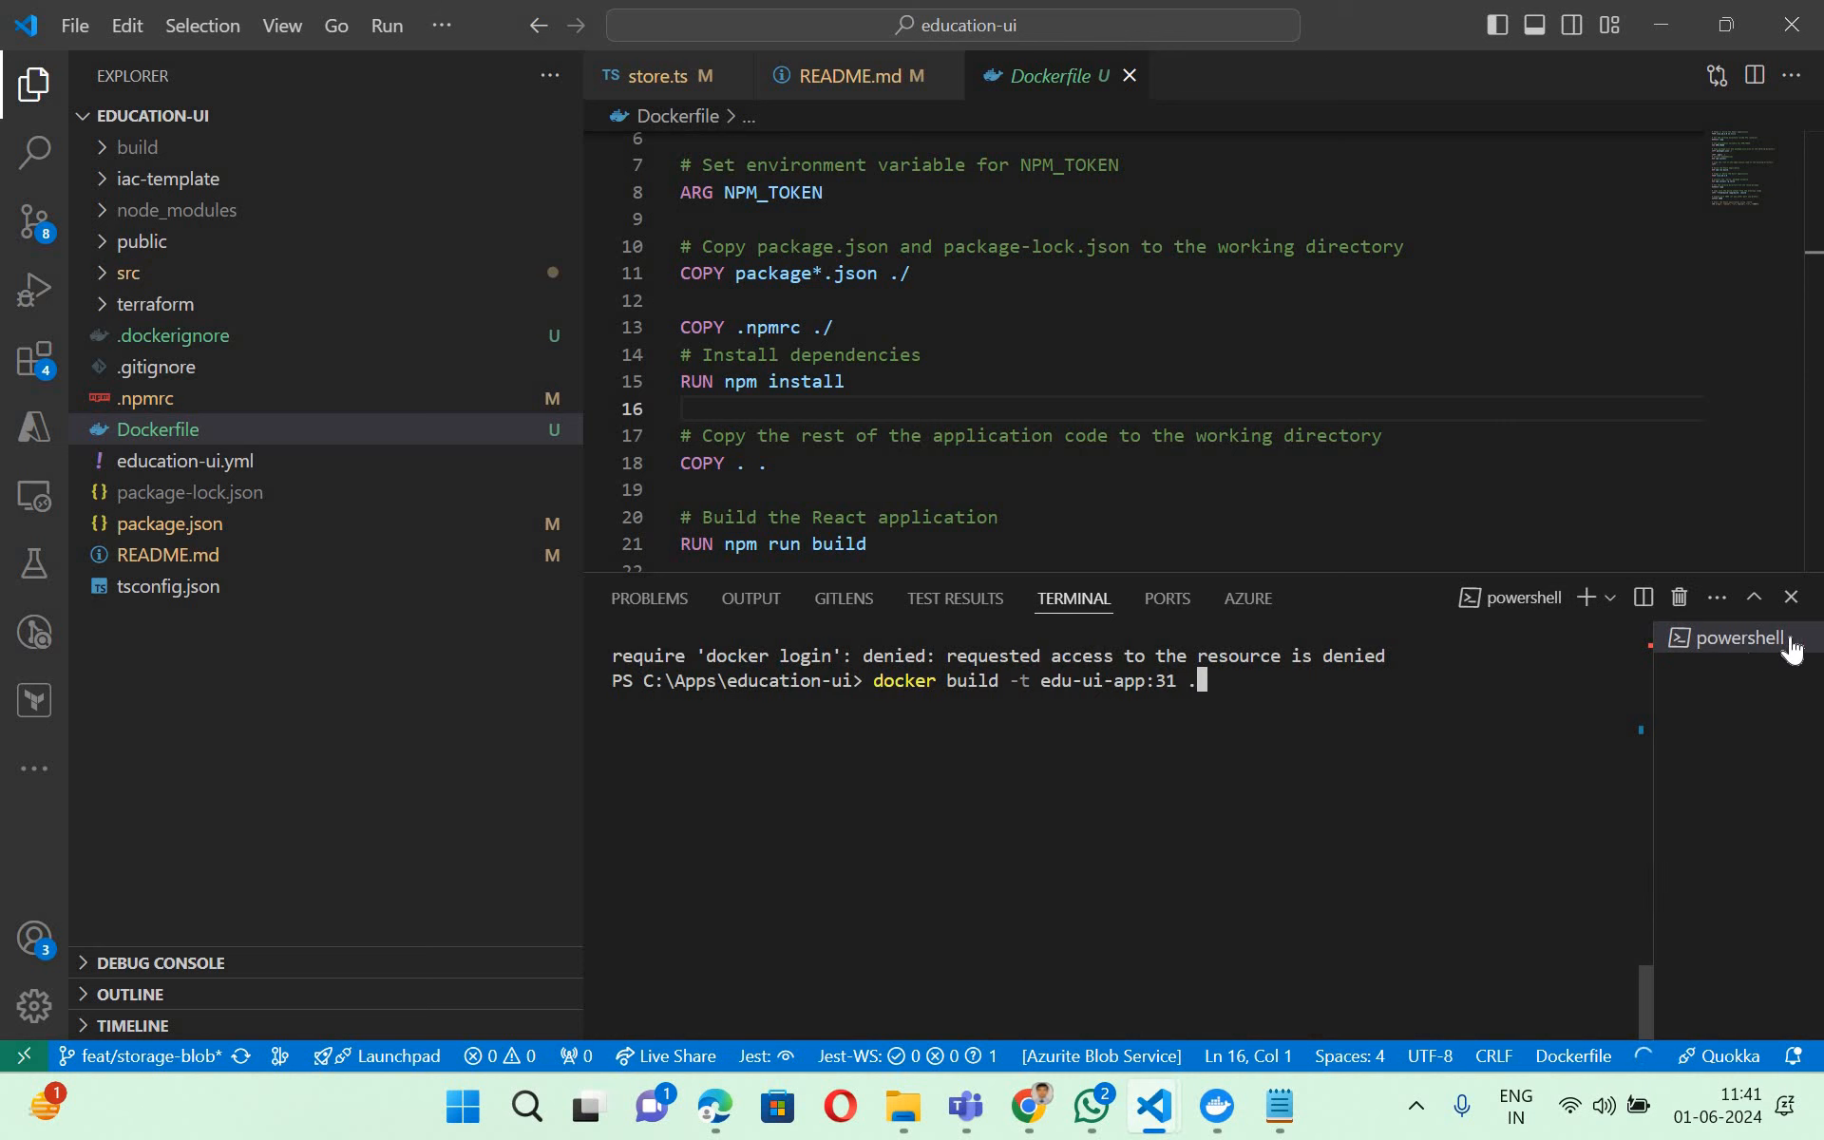
pyautogui.click(1799, 637)
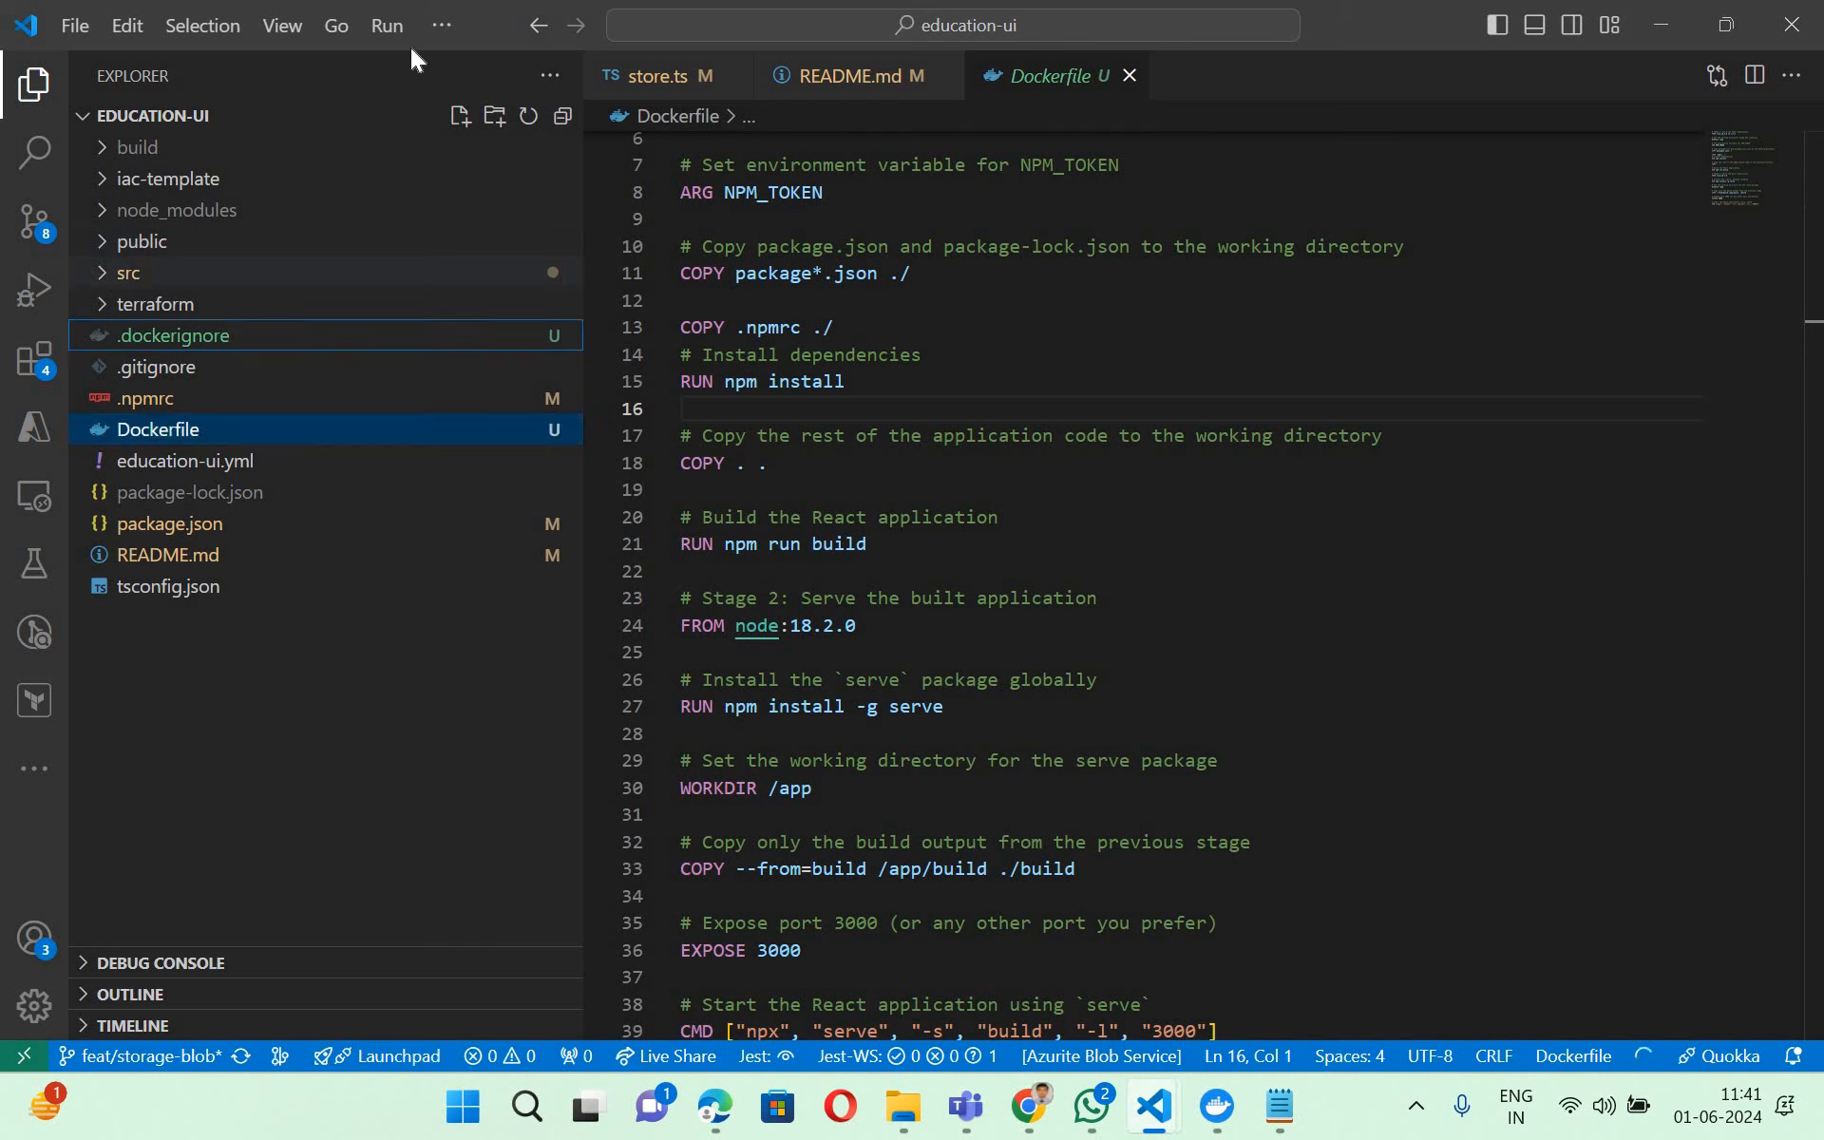
# - Expand the src folder and start a new terminal for the project
pyautogui.click(171, 272)
pyautogui.click(442, 25)
pyautogui.moveTo(570, 64)
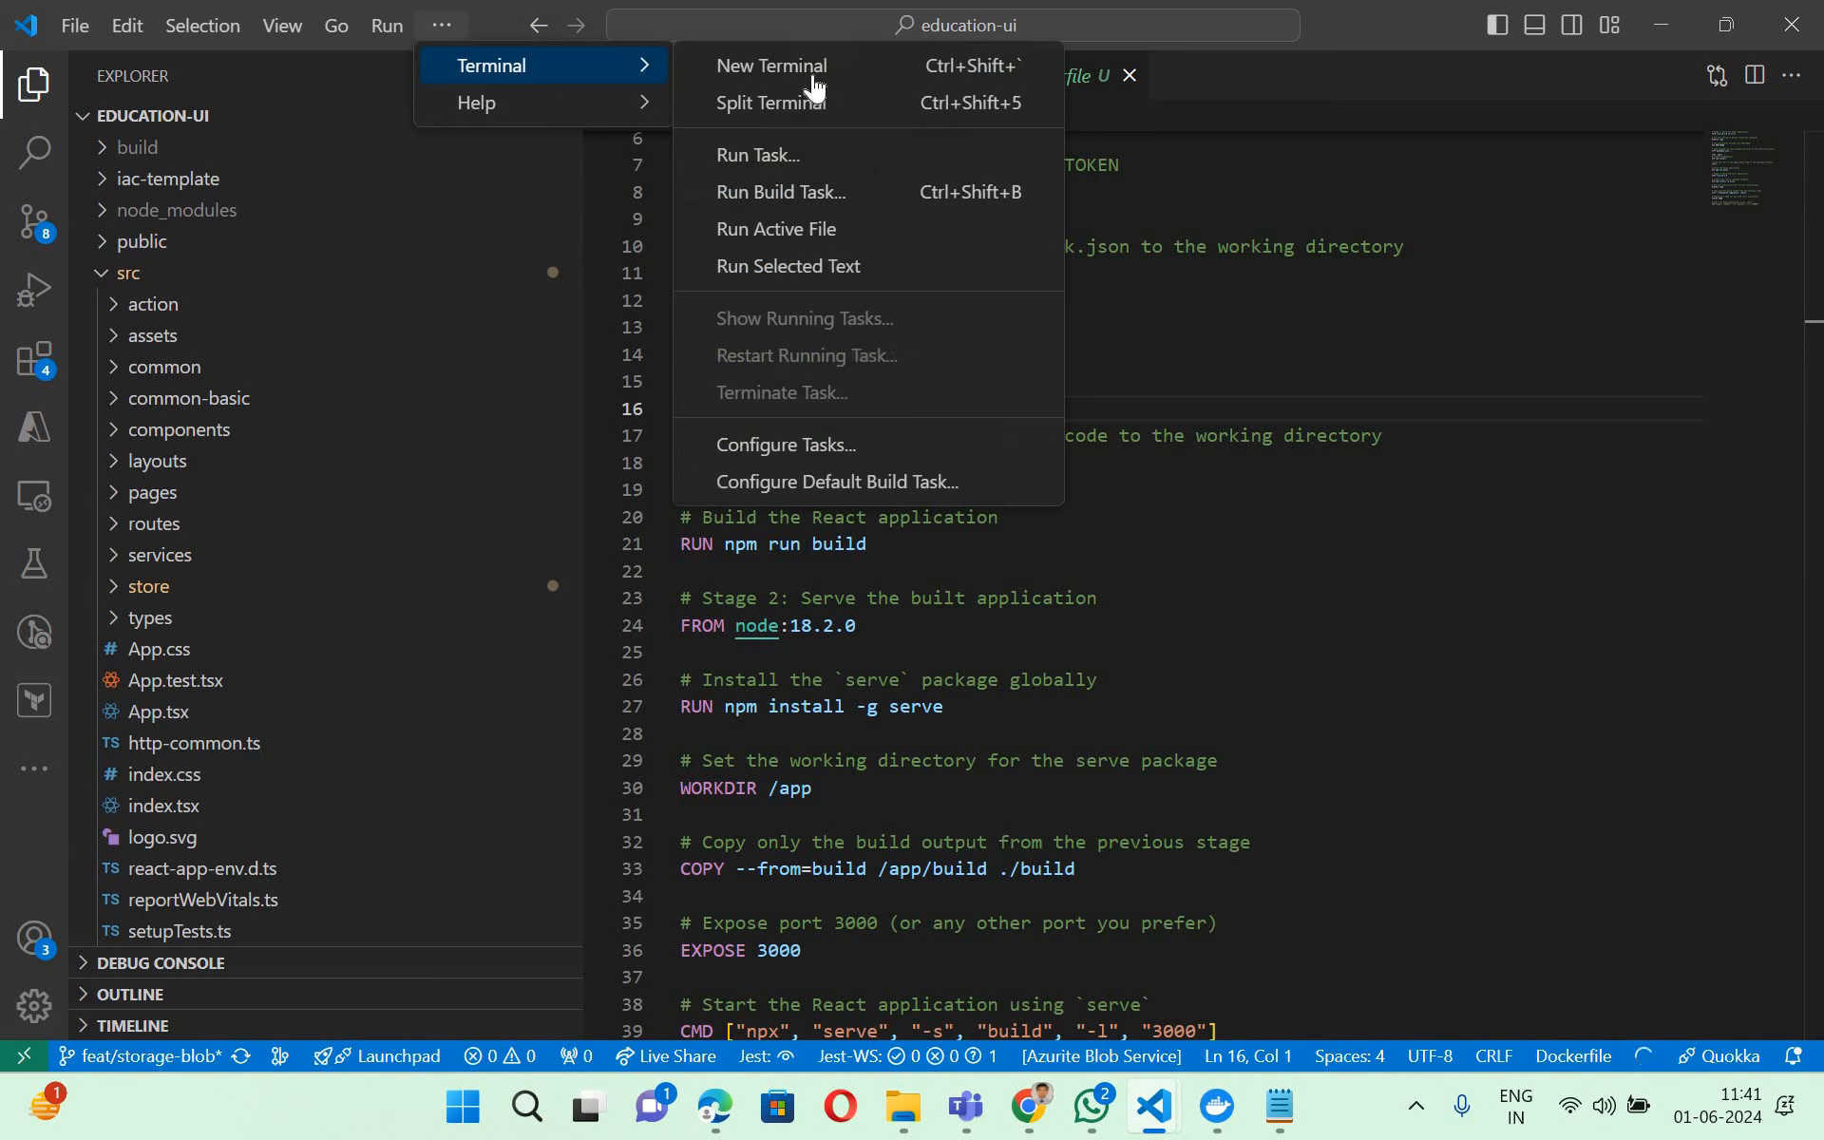
pyautogui.click(810, 66)
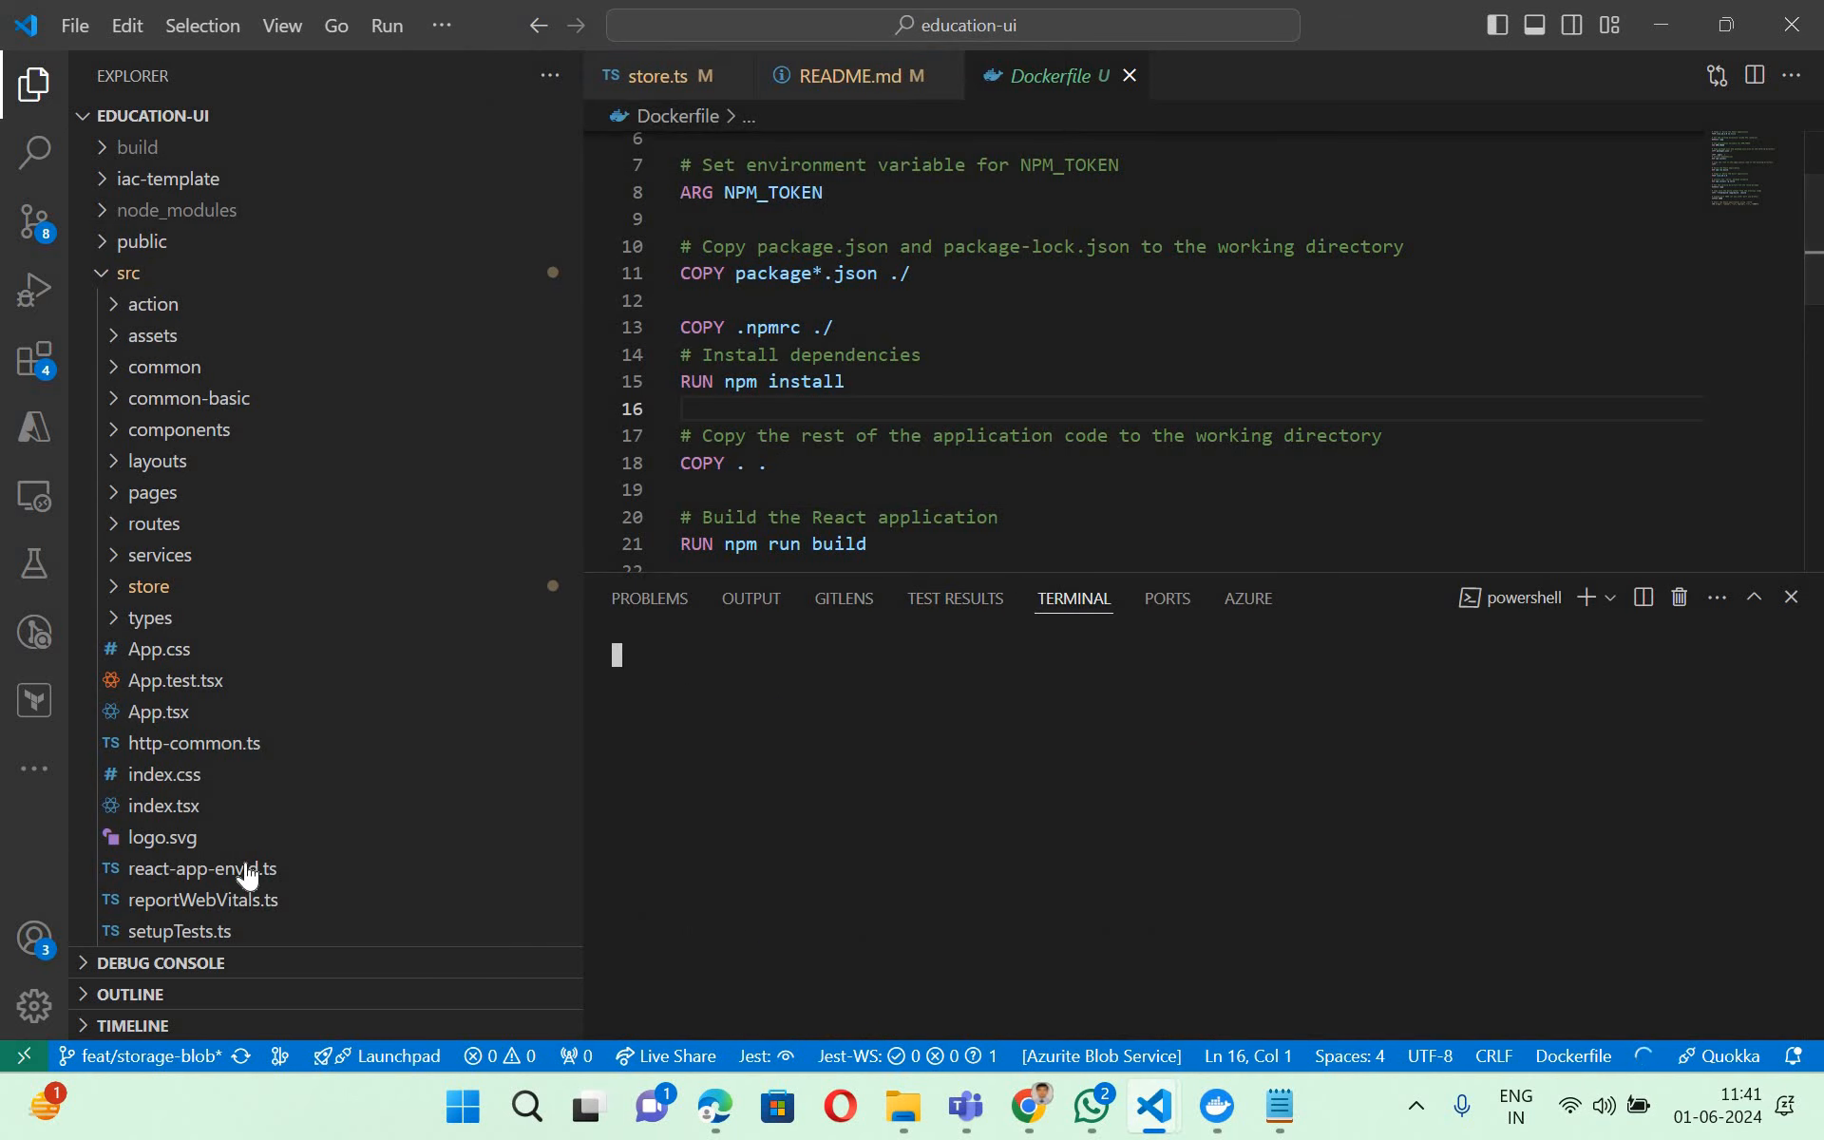
# - Open README.md and find the Docker commands in its "Using Azure Container Registry" section
pyautogui.scroll(-1, 117, 903)
pyautogui.scroll(-3, 117, 903)
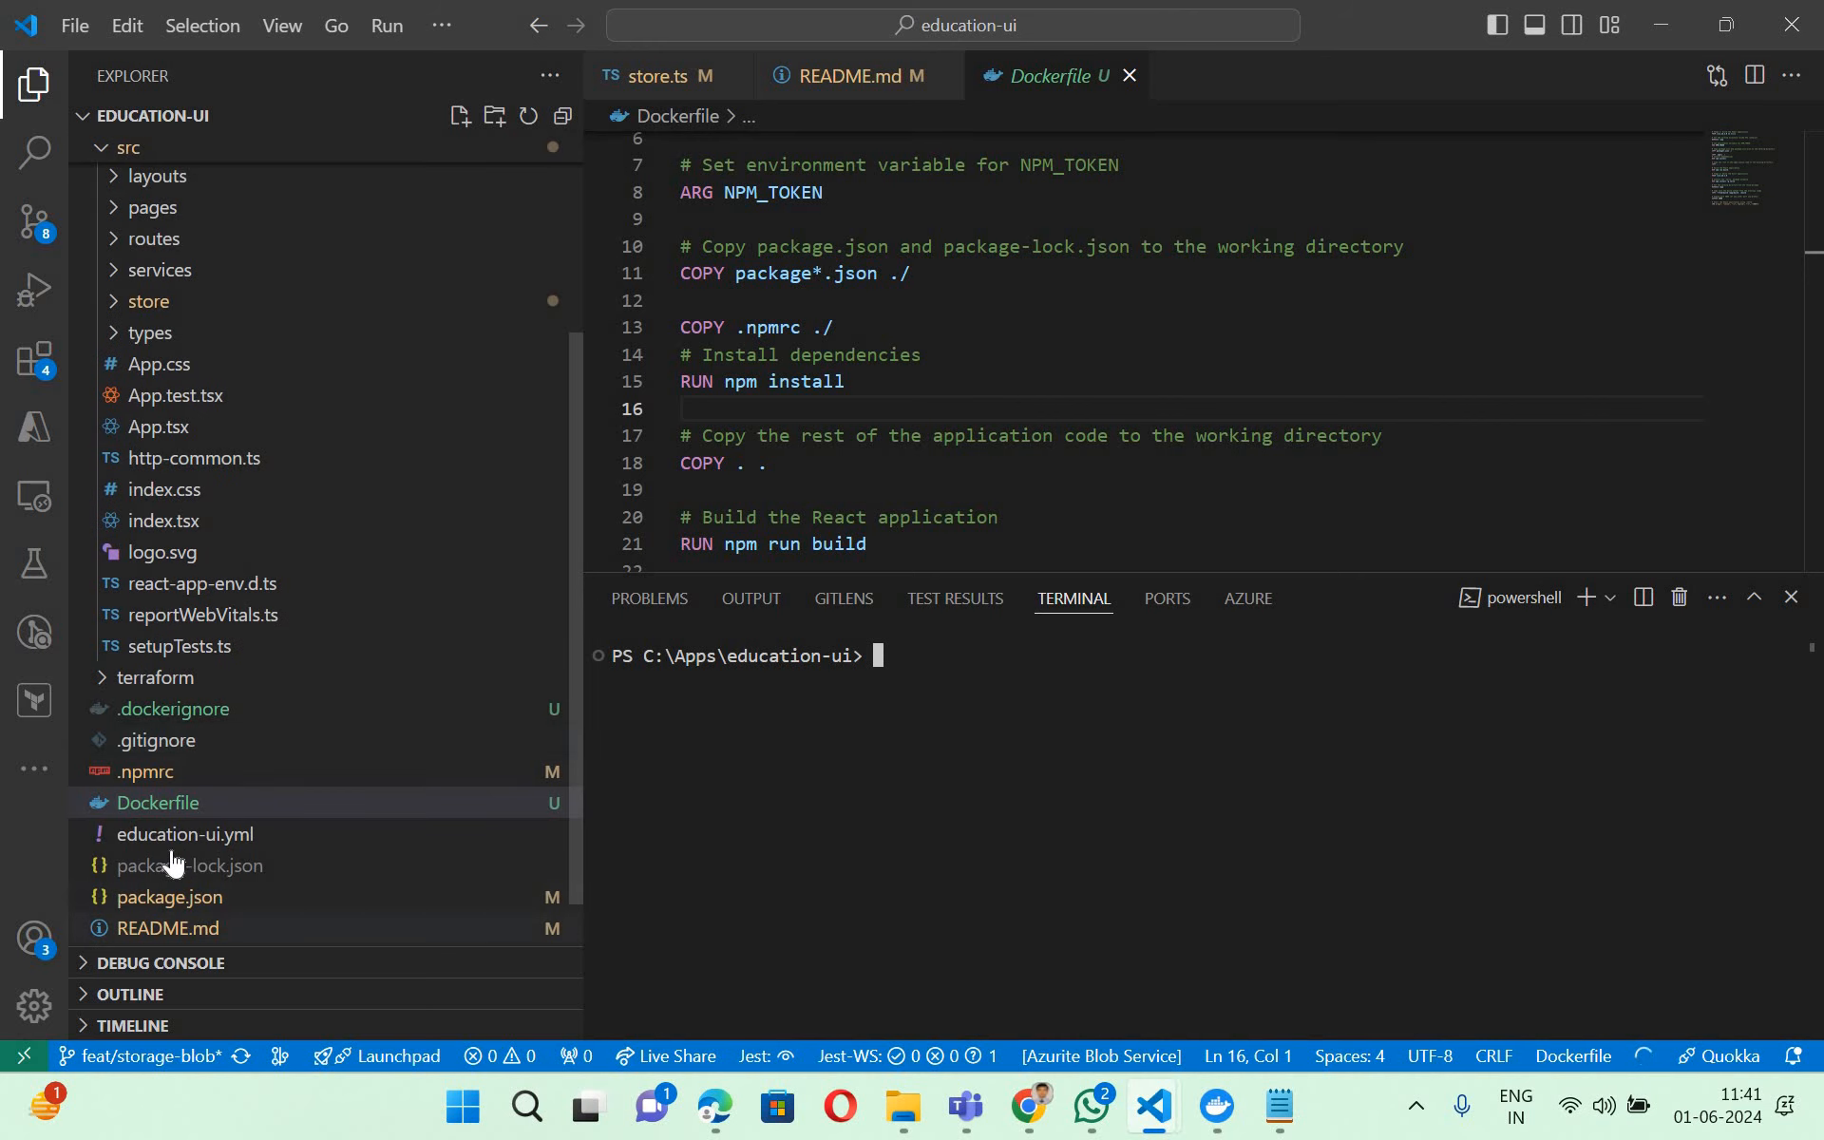
pyautogui.scroll(-1, 147, 874)
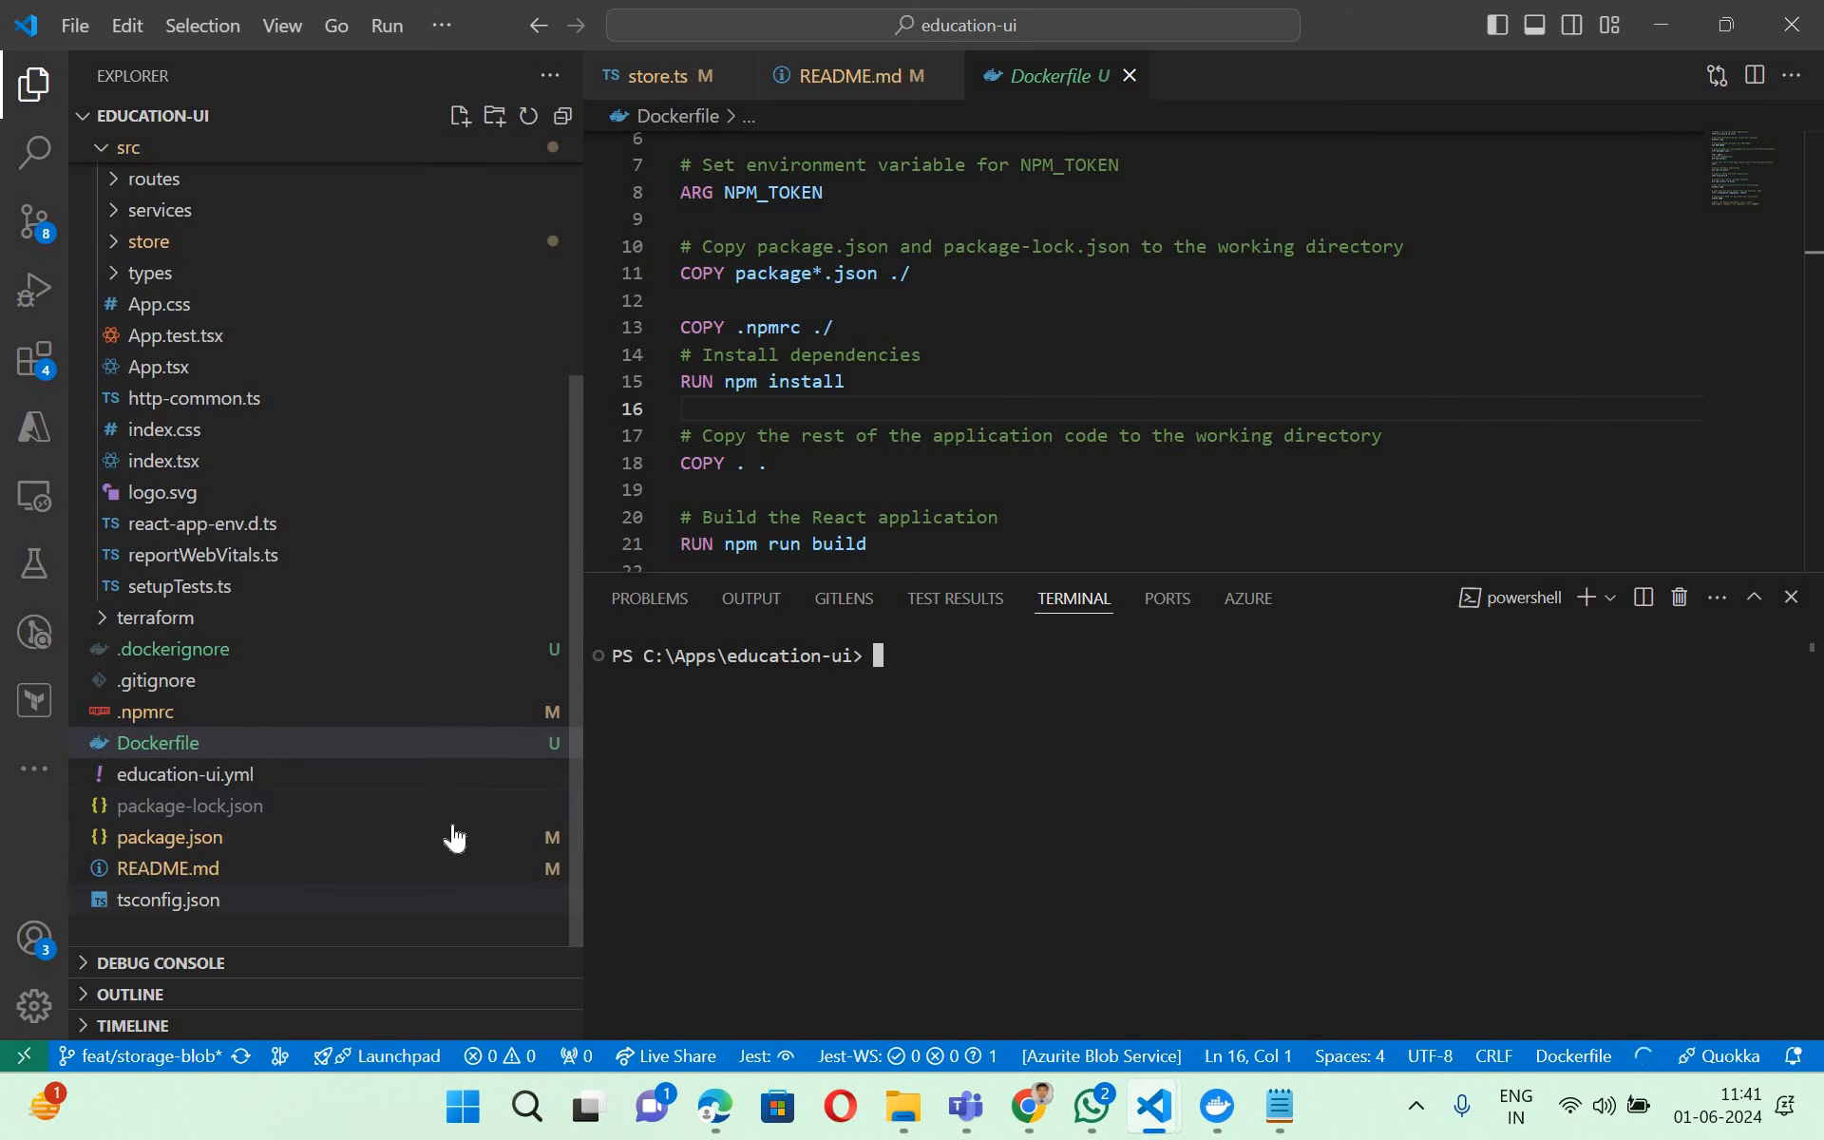
pyautogui.click(494, 867)
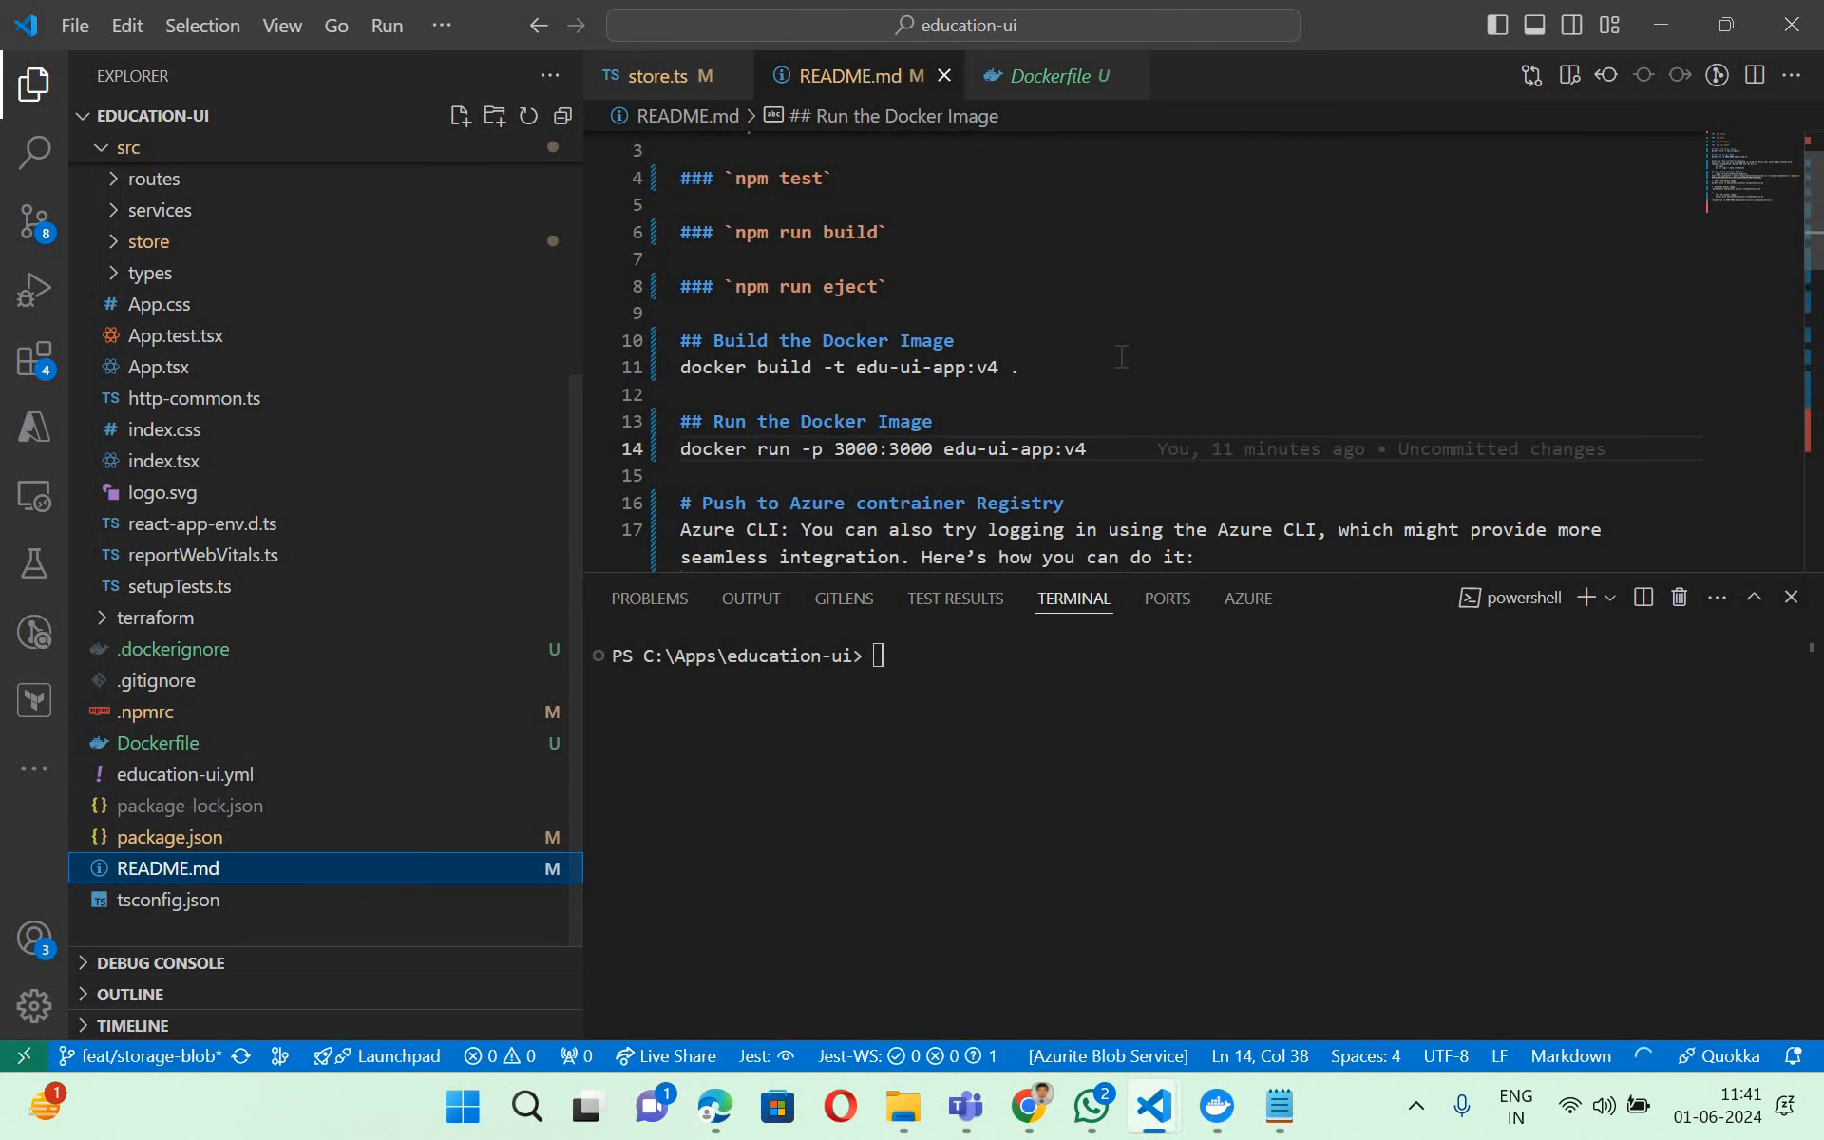
pyautogui.scroll(-3, 1045, 344)
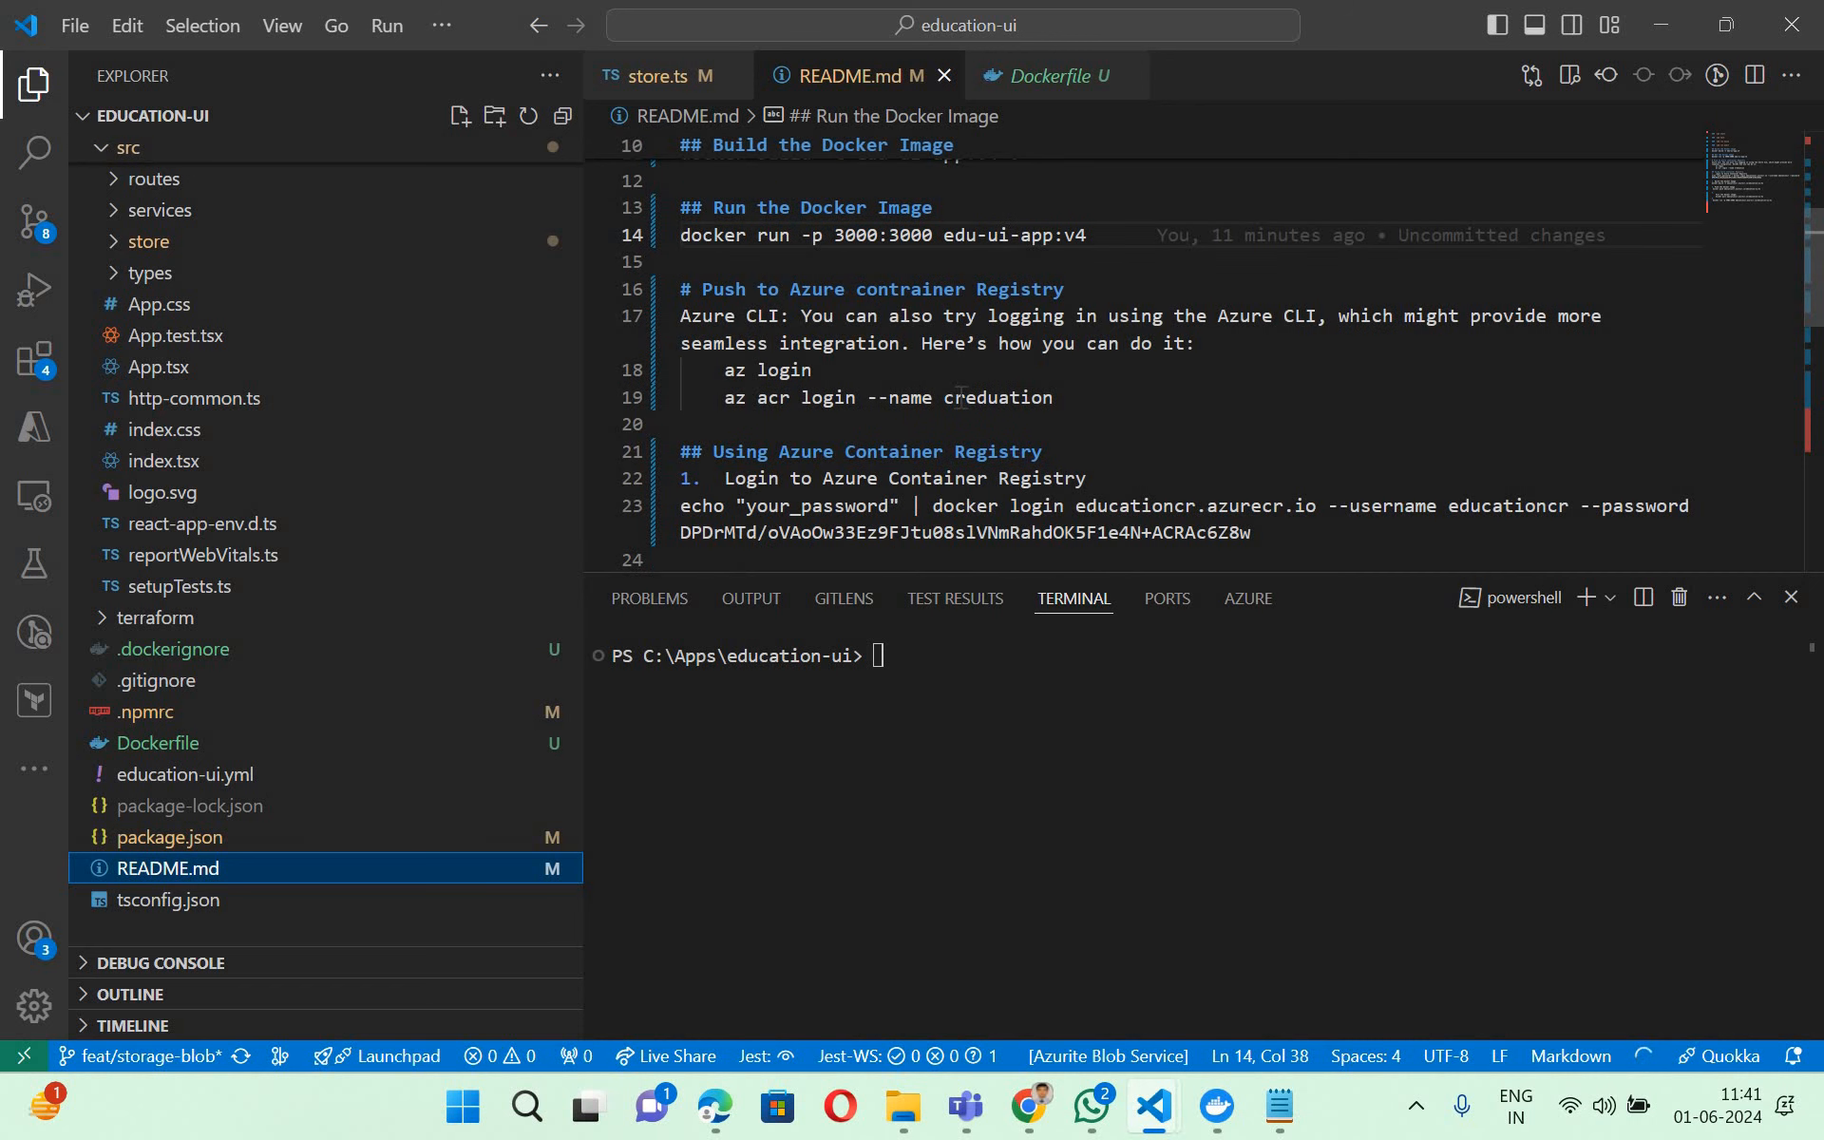
pyautogui.scroll(-3, 890, 372)
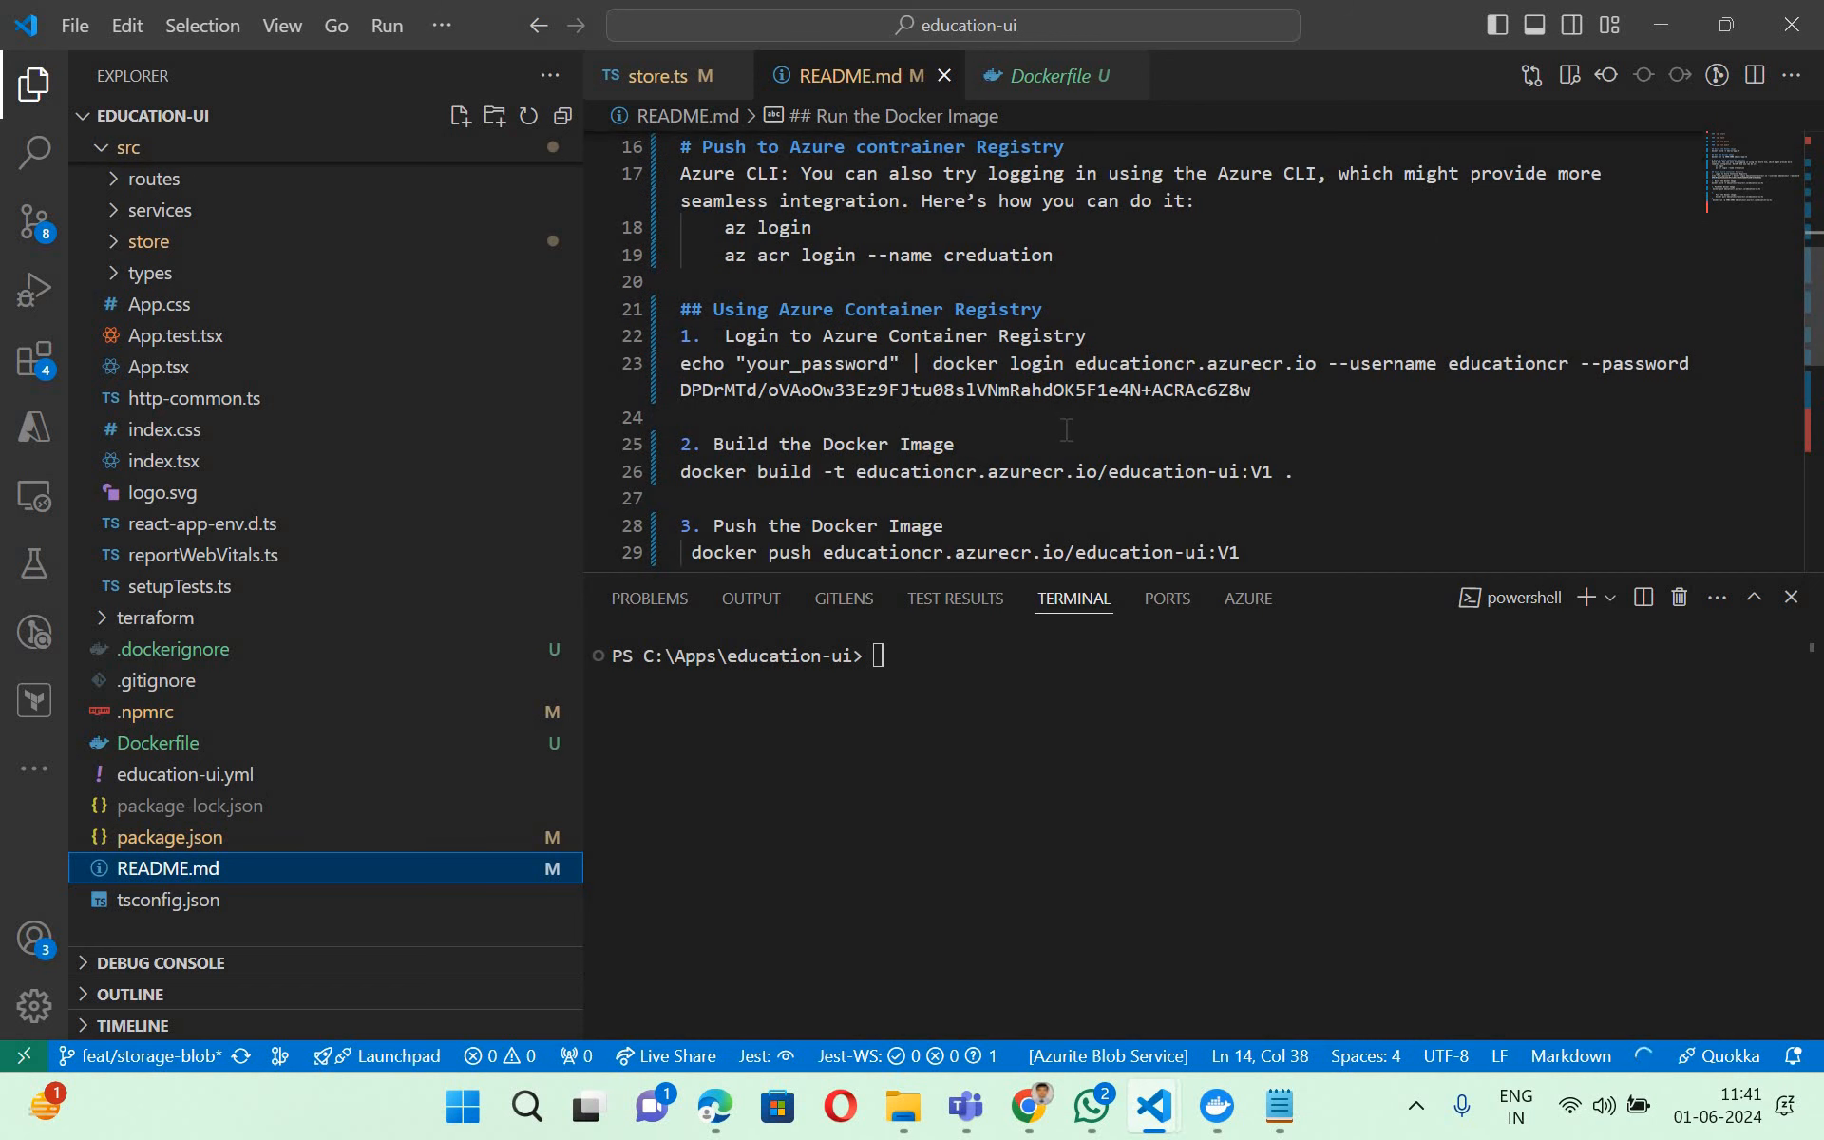
# - Switch to the PDF slides in Edge, highlight the line "Login to Azure Container Registry" and return to VS Code
pyautogui.click(713, 1110)
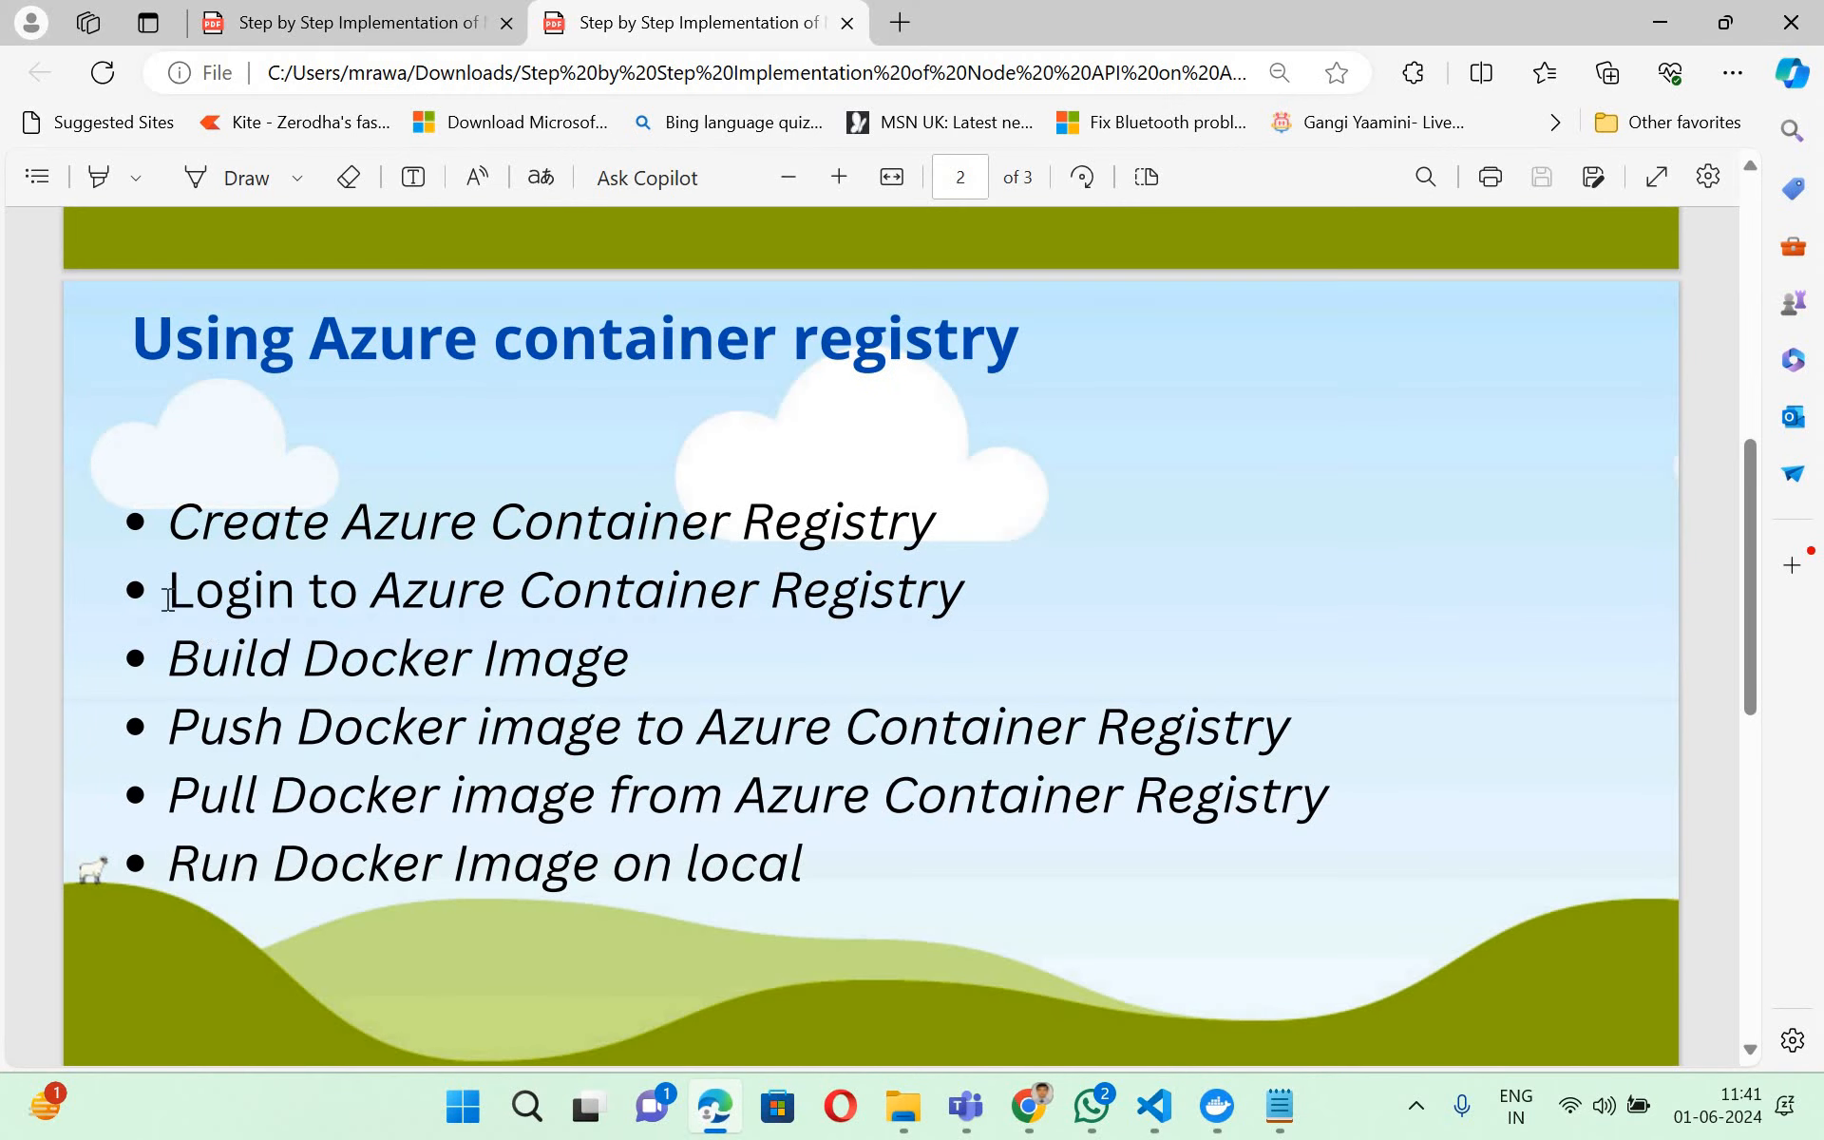
pyautogui.tripleClick(1054, 590)
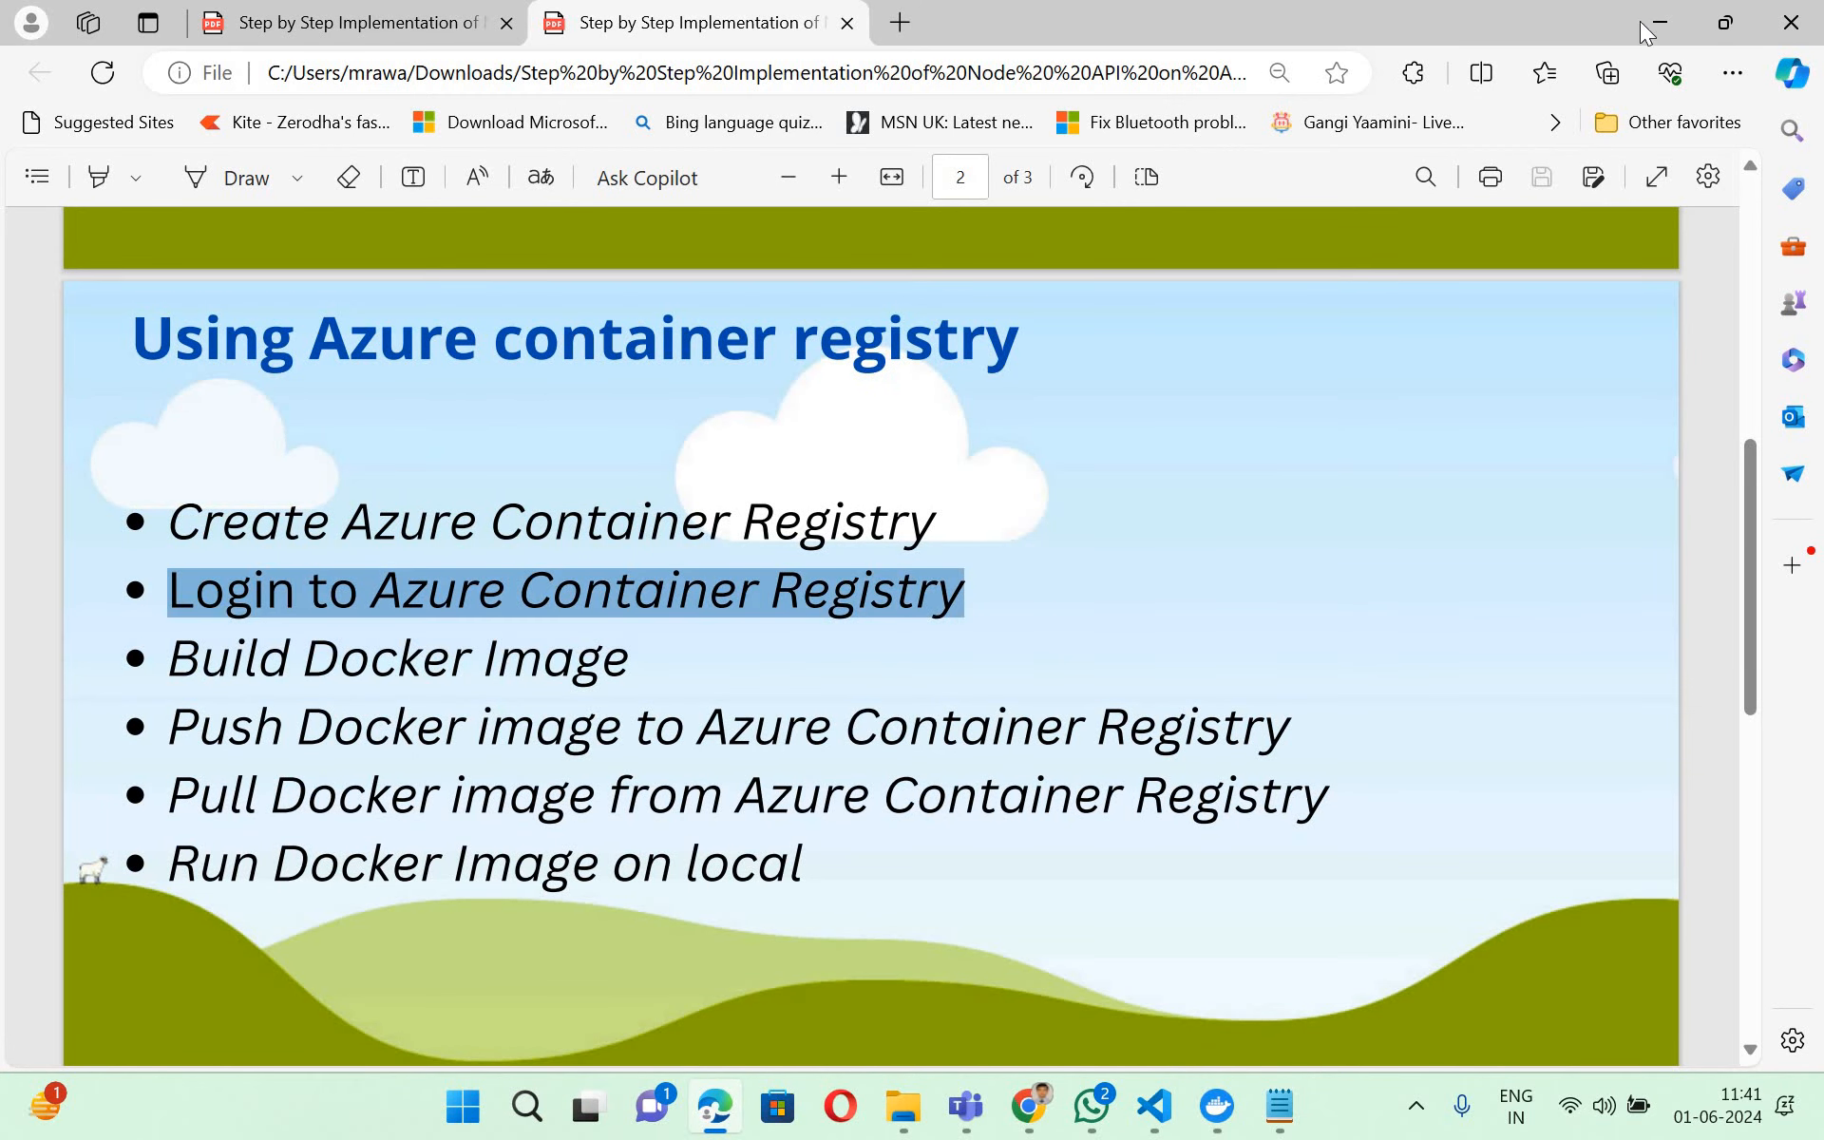
pyautogui.hotkey('alt', 'Tab')
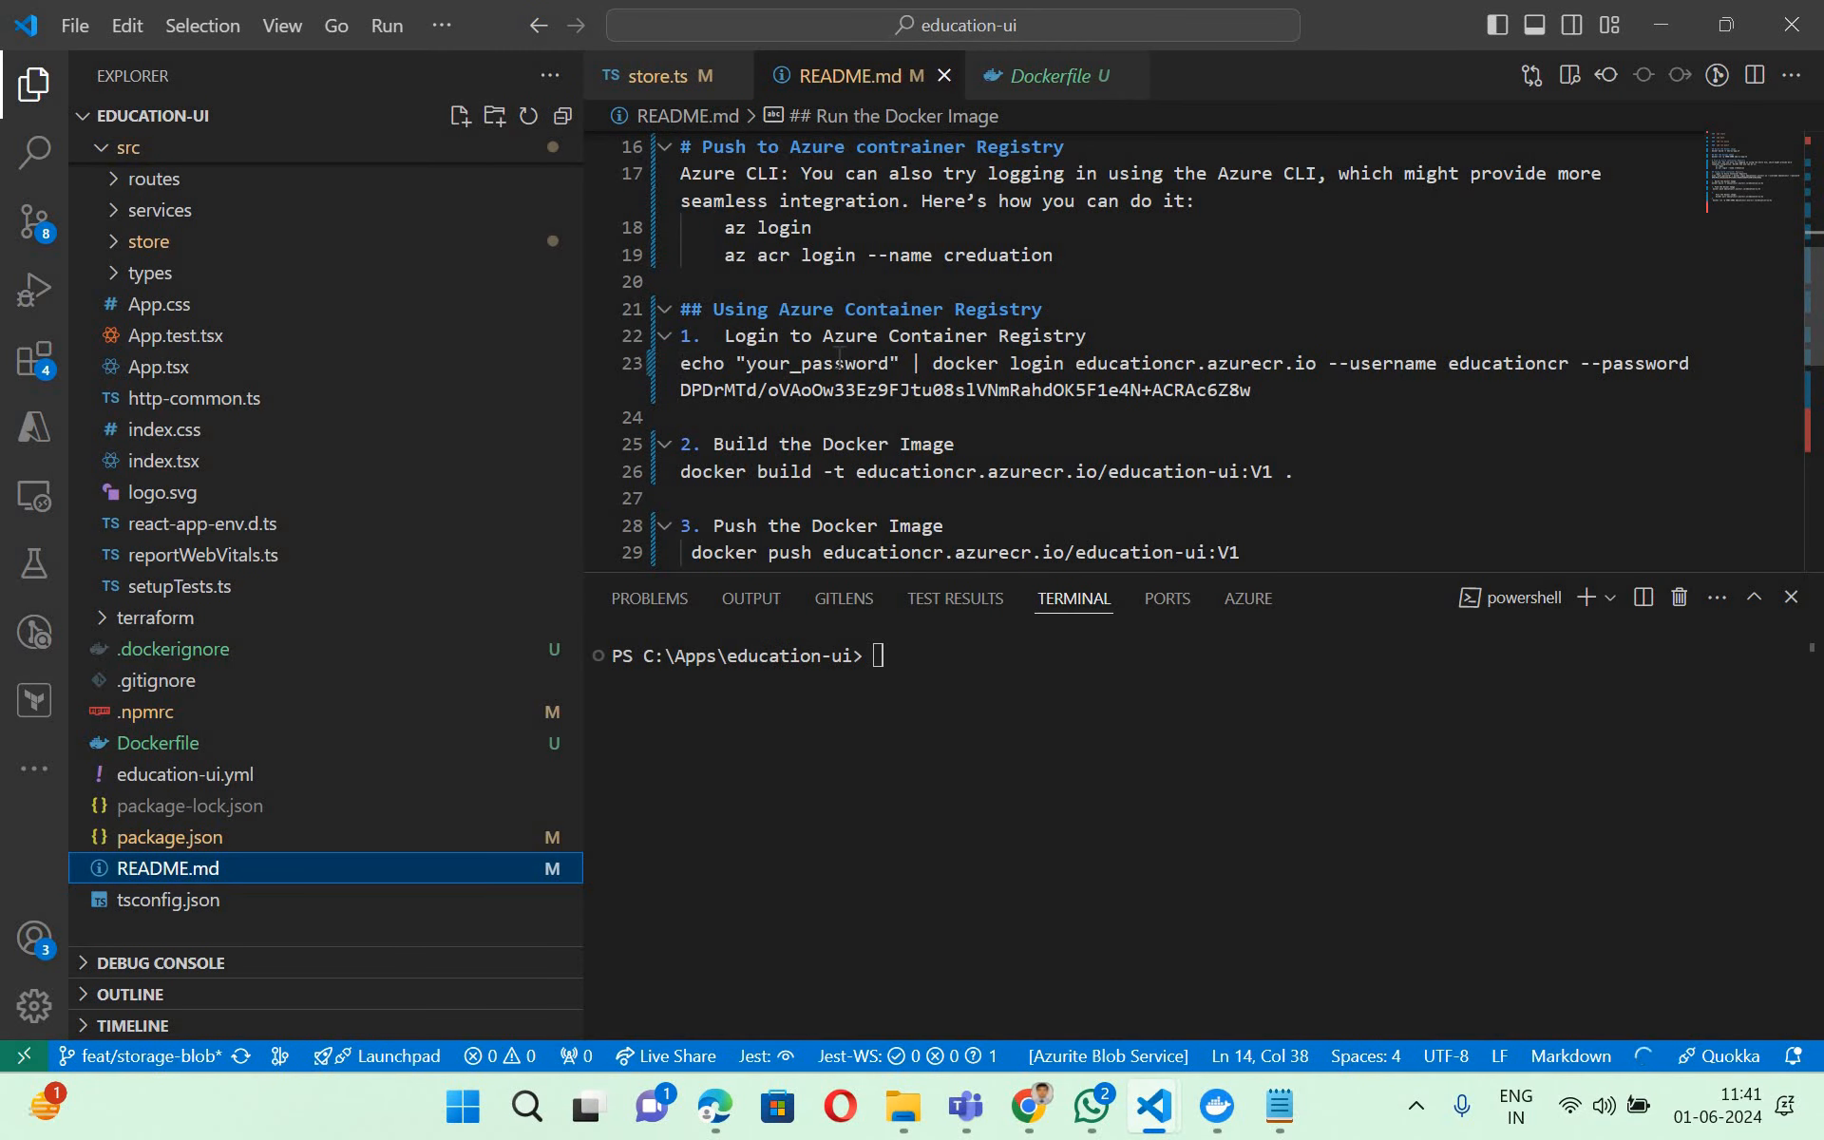
# - Run the README's docker login command for educationcr.azurecr.io in the terminal, including the registry username and password
pyautogui.moveTo(678, 365); pyautogui.dragTo(1253, 391)
pyautogui.hotkey('ctrl', 'c')
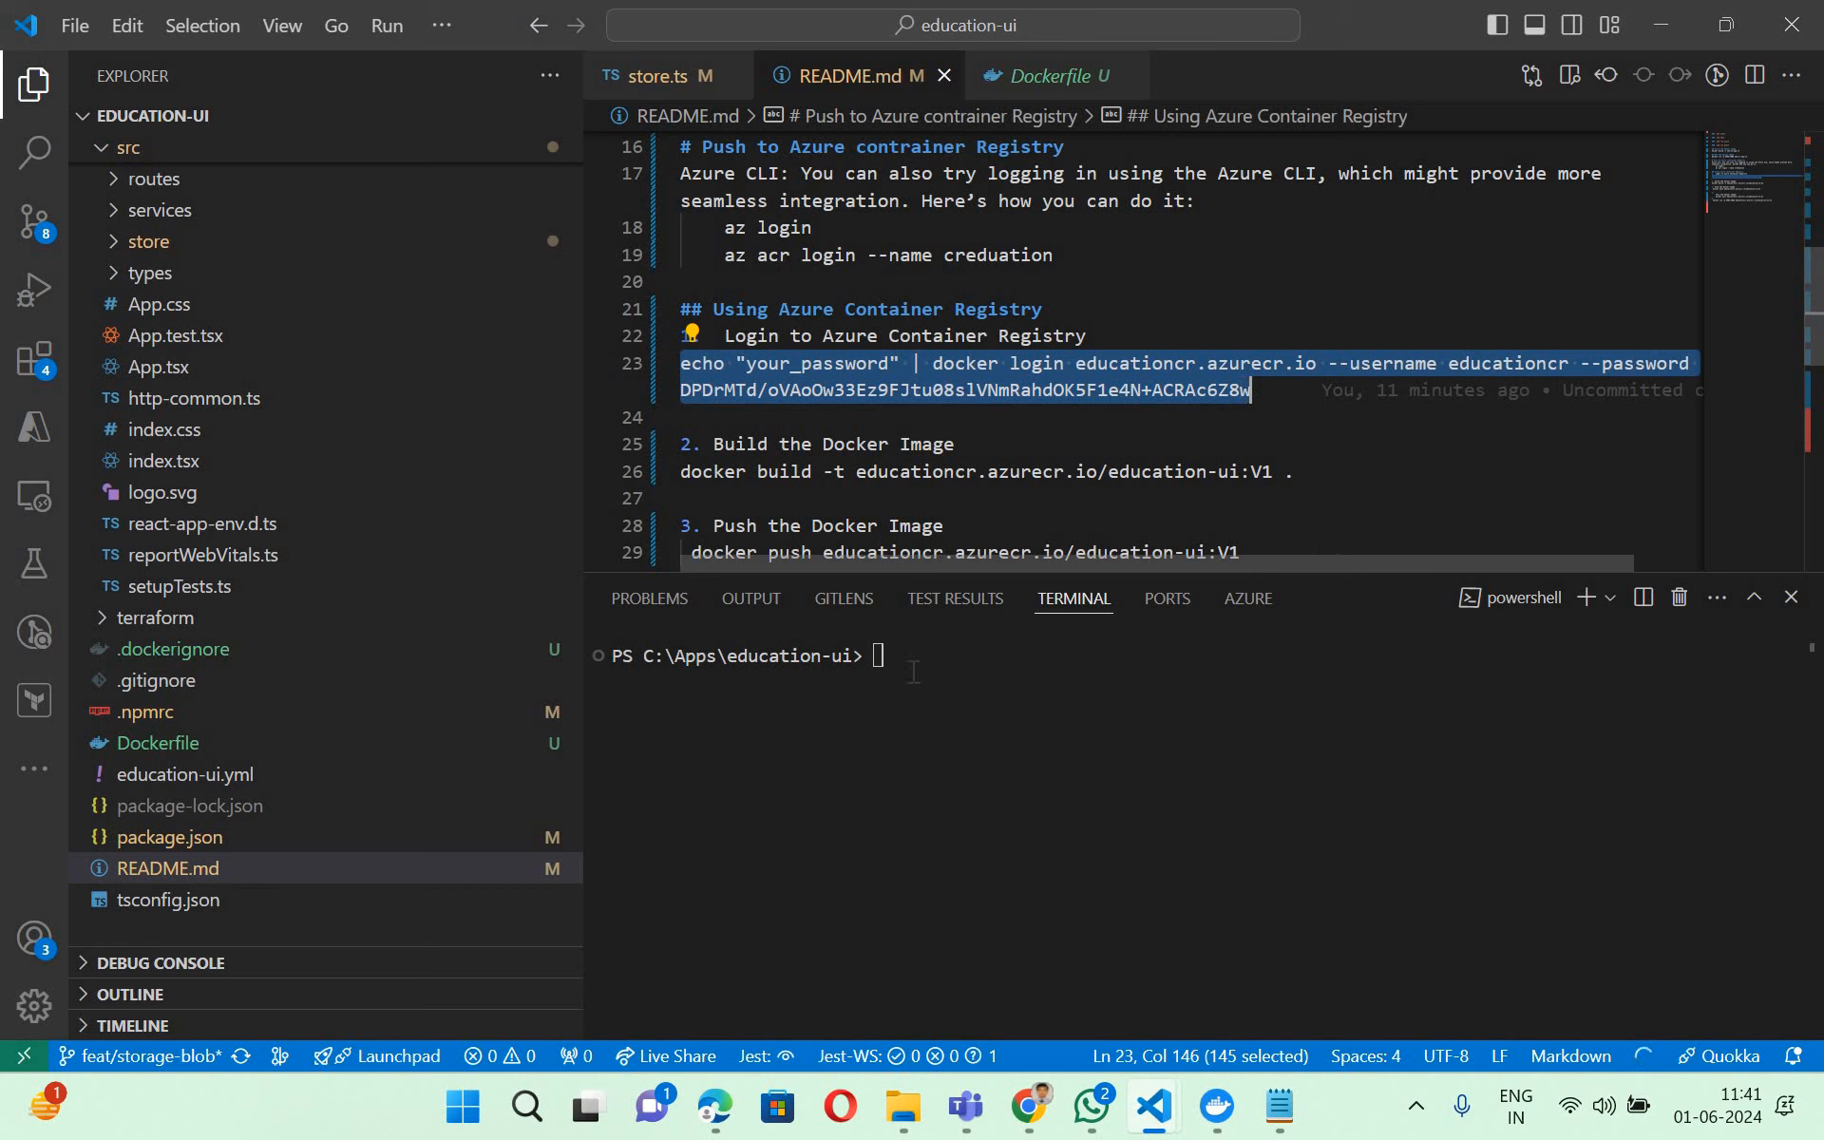
pyautogui.click(1006, 761)
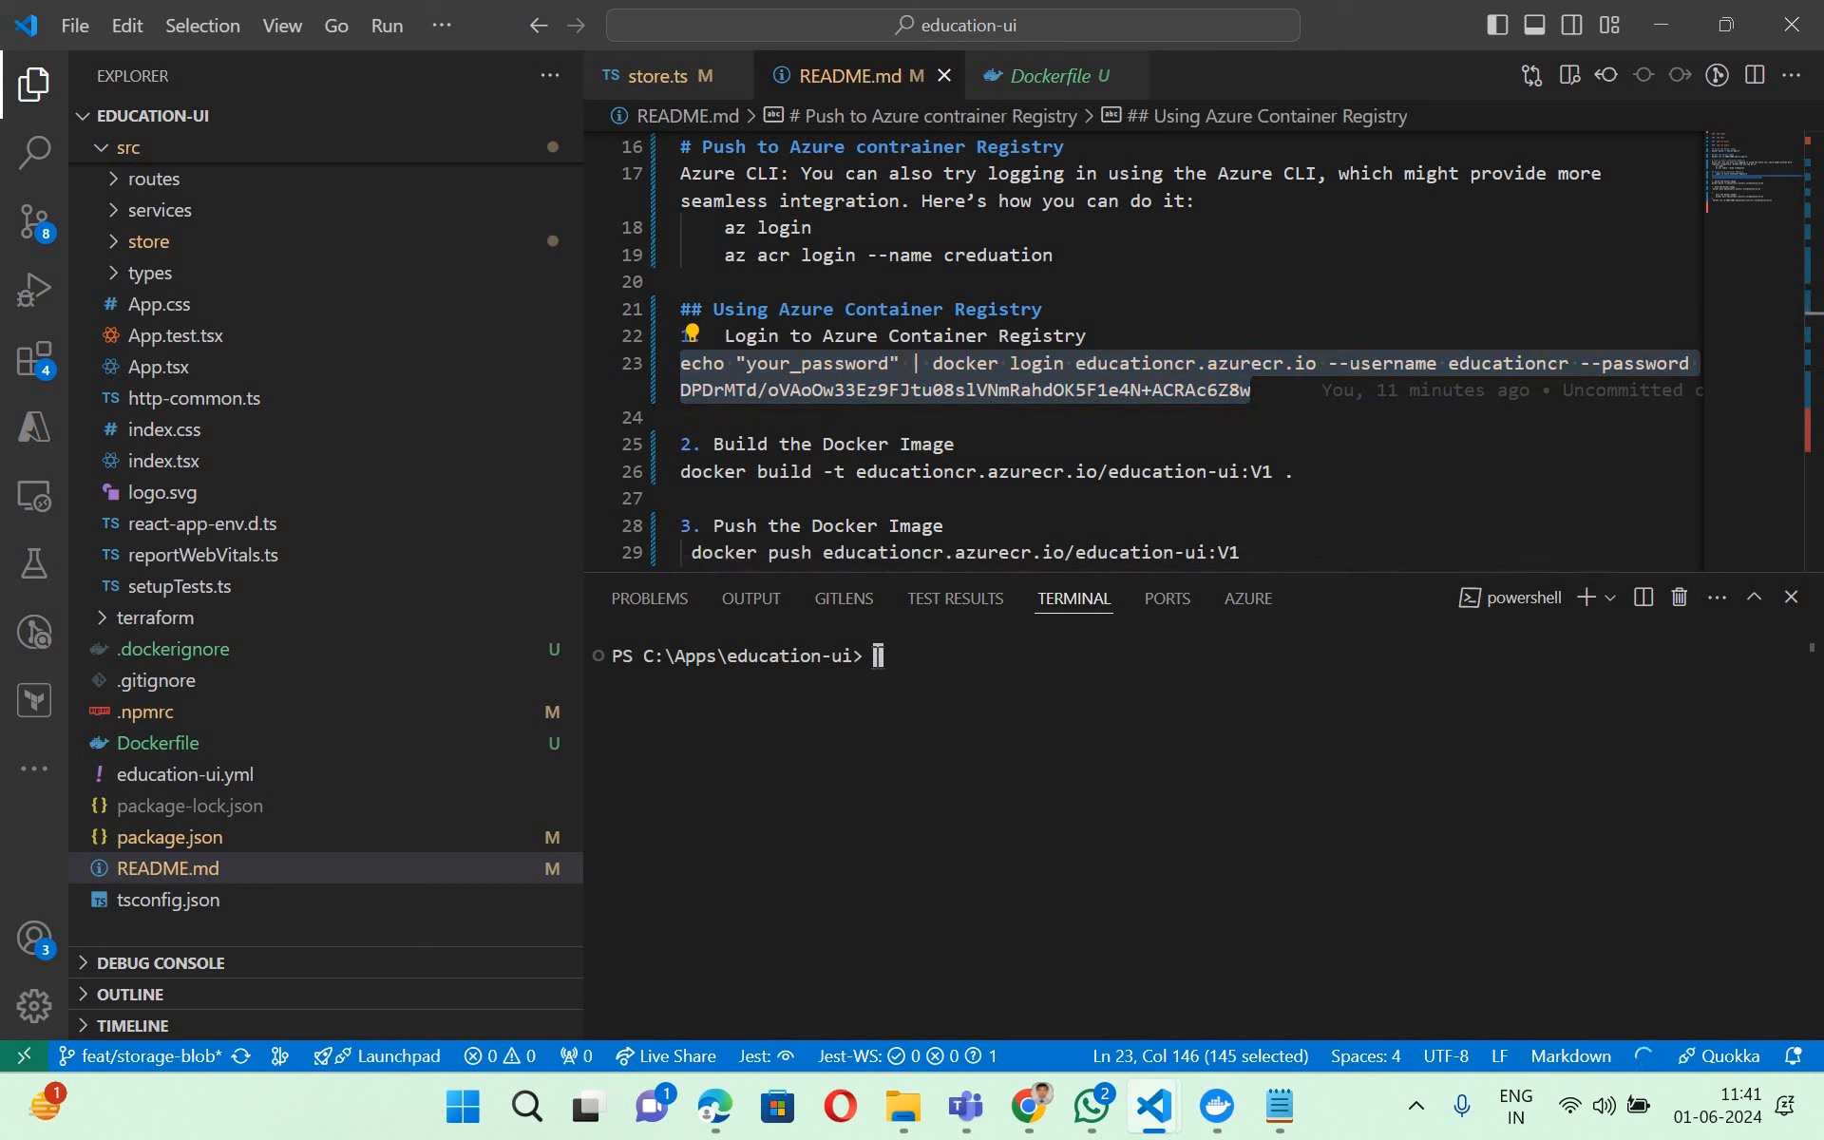
pyautogui.hotkey('ctrl', 'v')
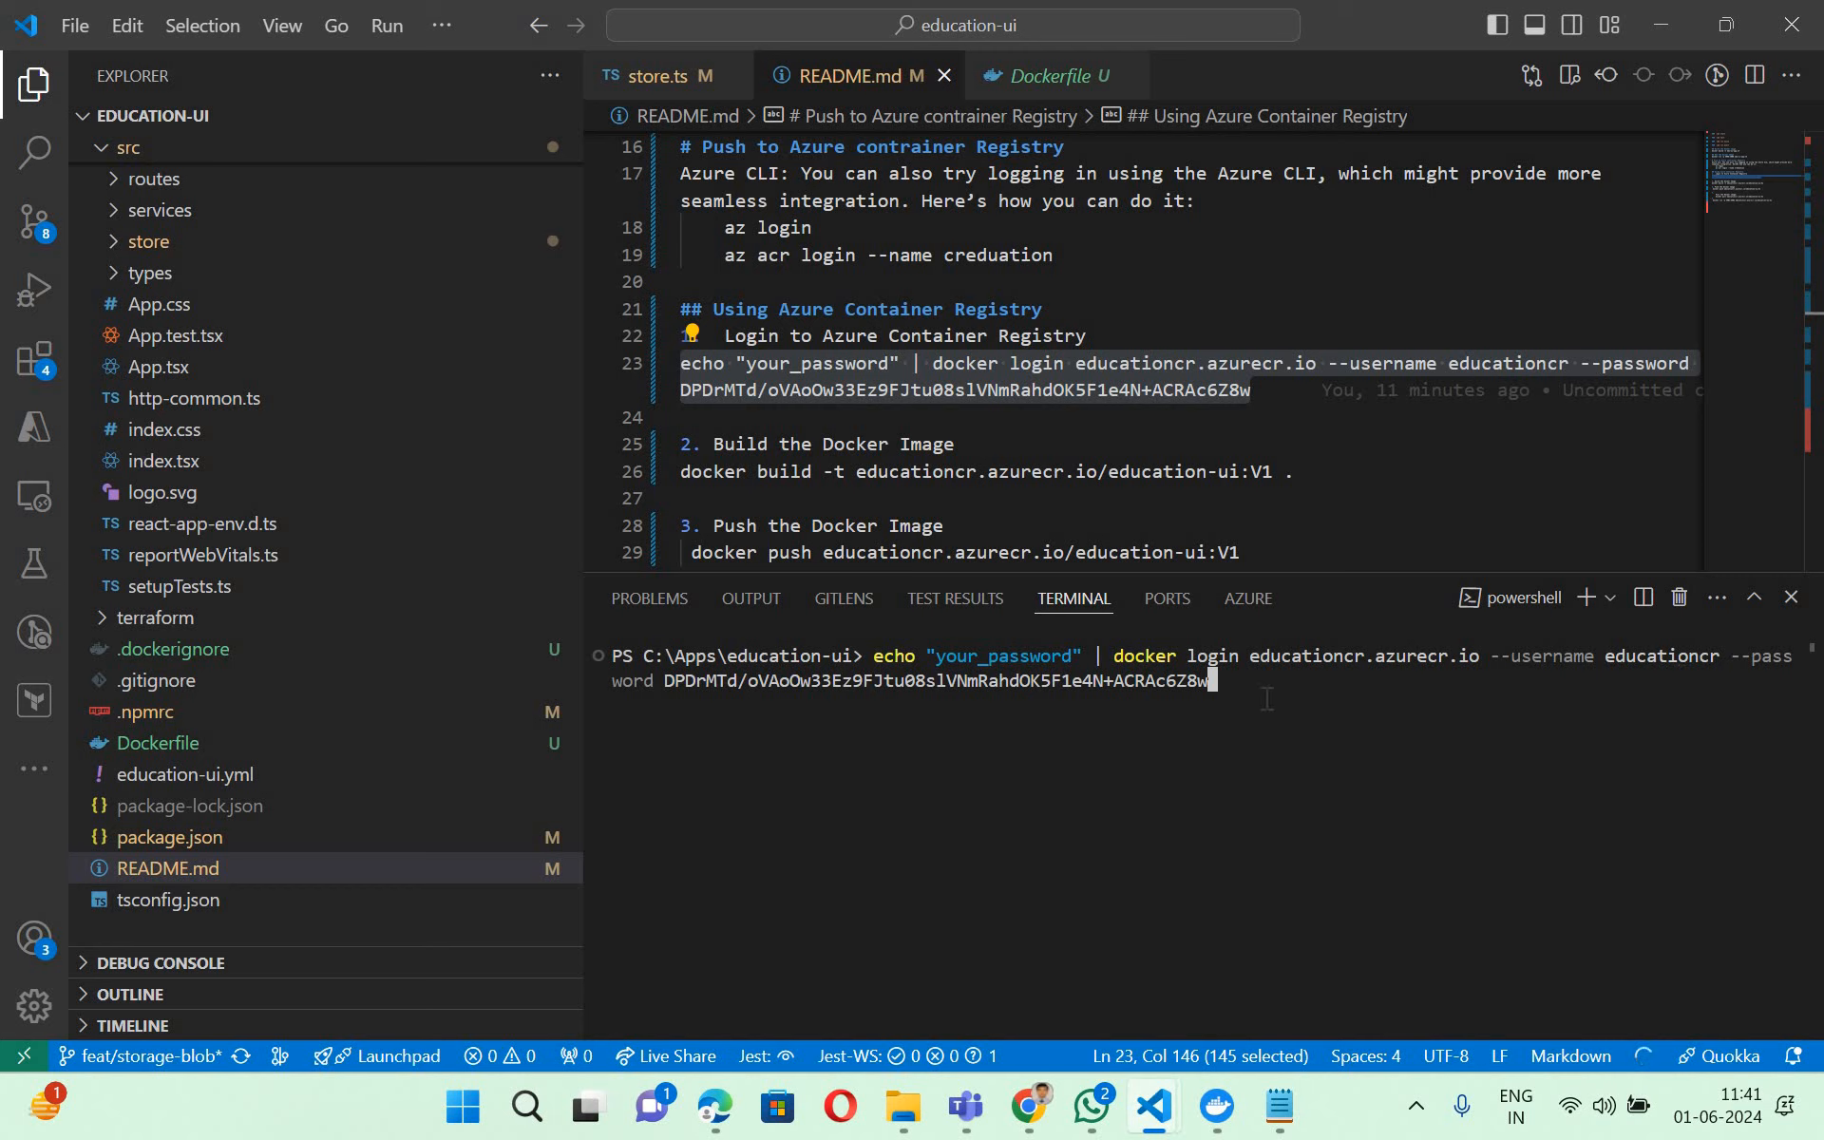
pyautogui.press('Return')
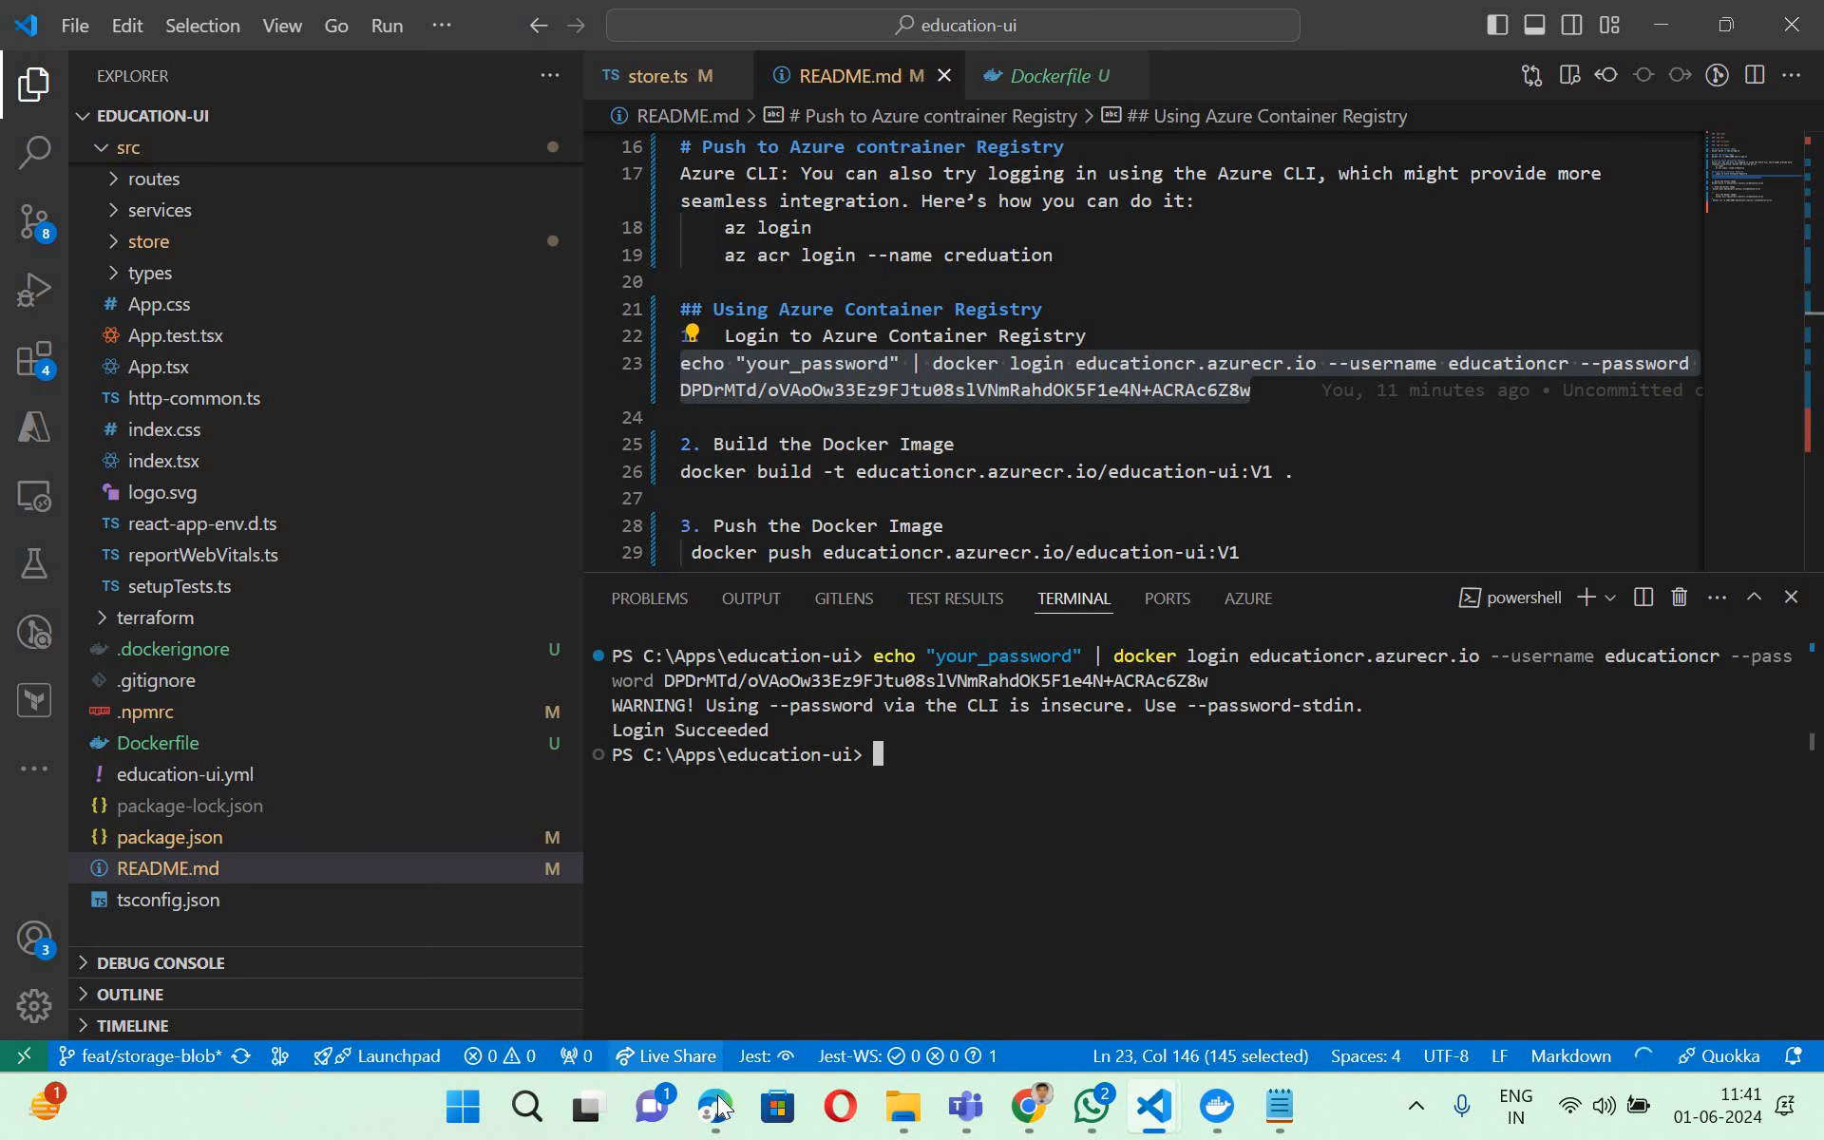
# - Switch to the PDF slides in Edge, highlight the line "Build Docker Image" and return to VS Code
pyautogui.hotkey('alt', 'Tab')
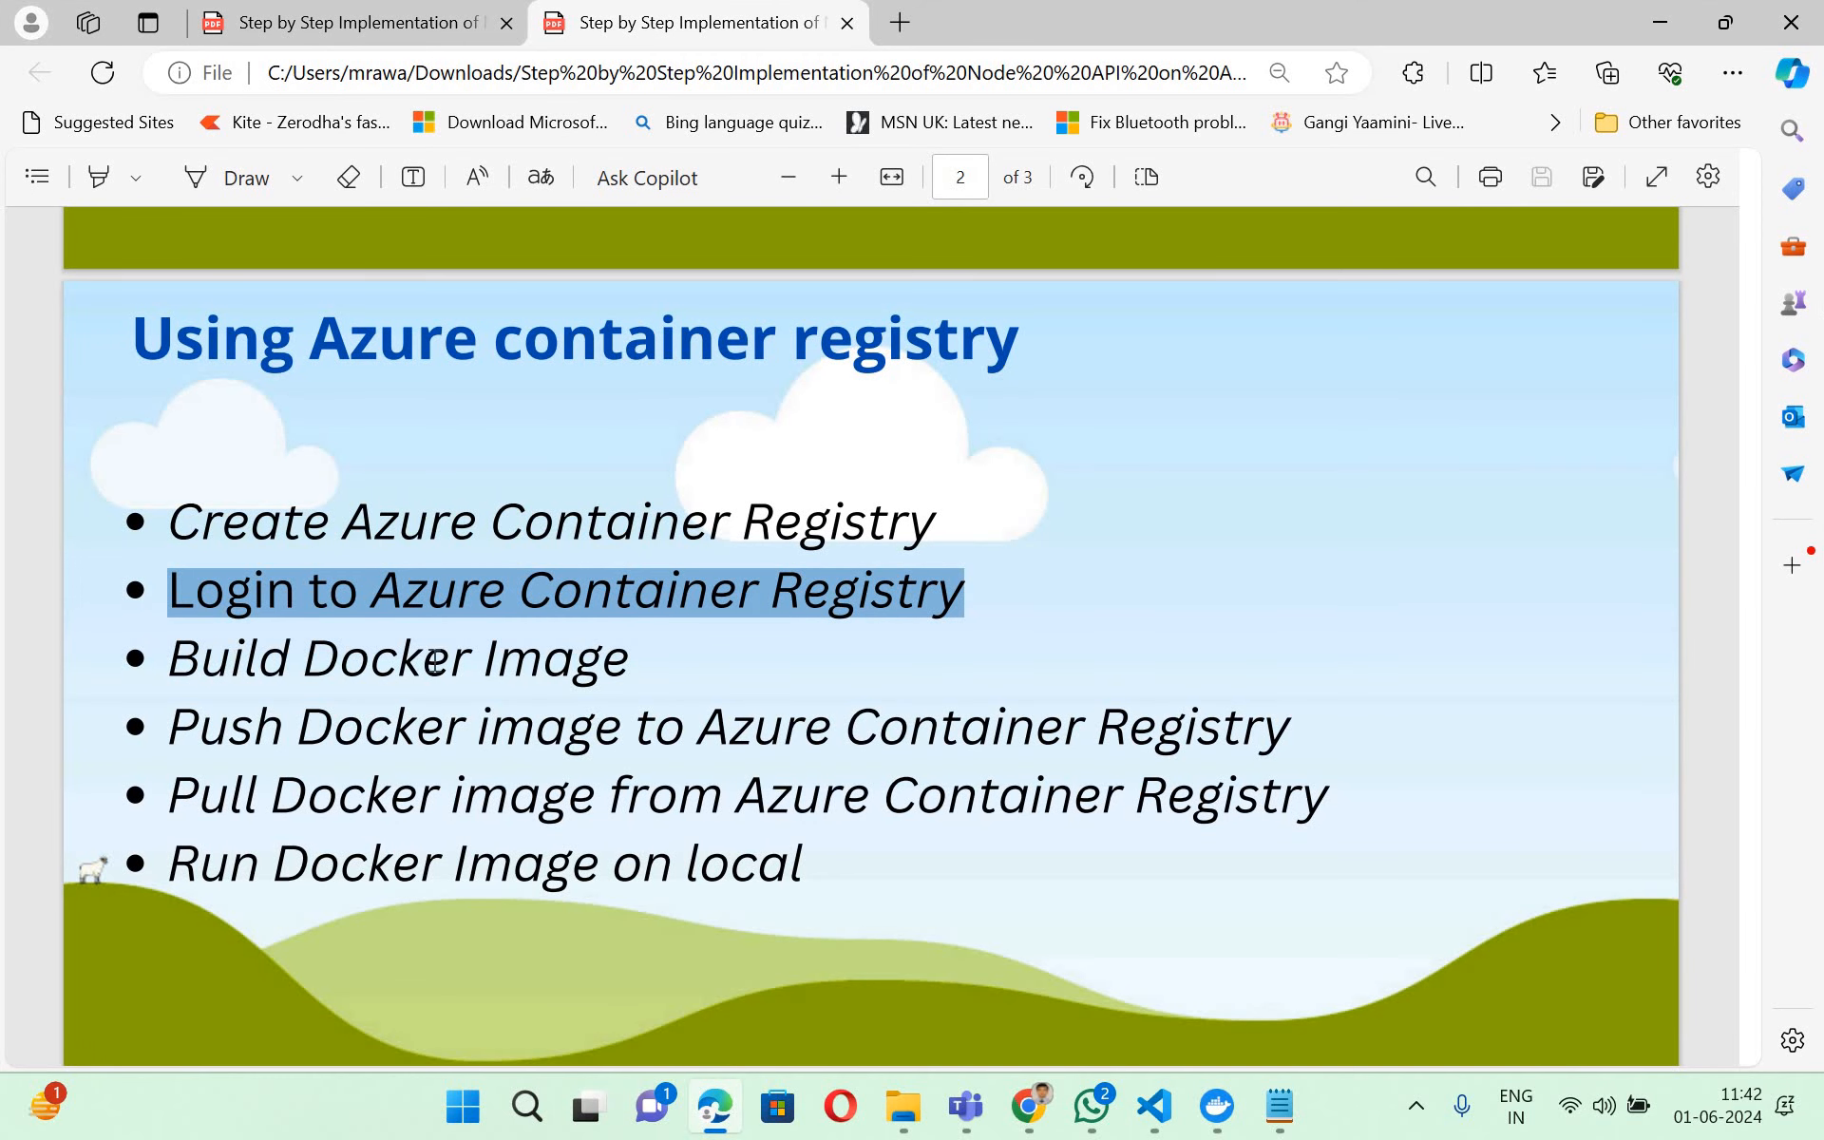
pyautogui.moveTo(169, 661); pyautogui.dragTo(629, 663)
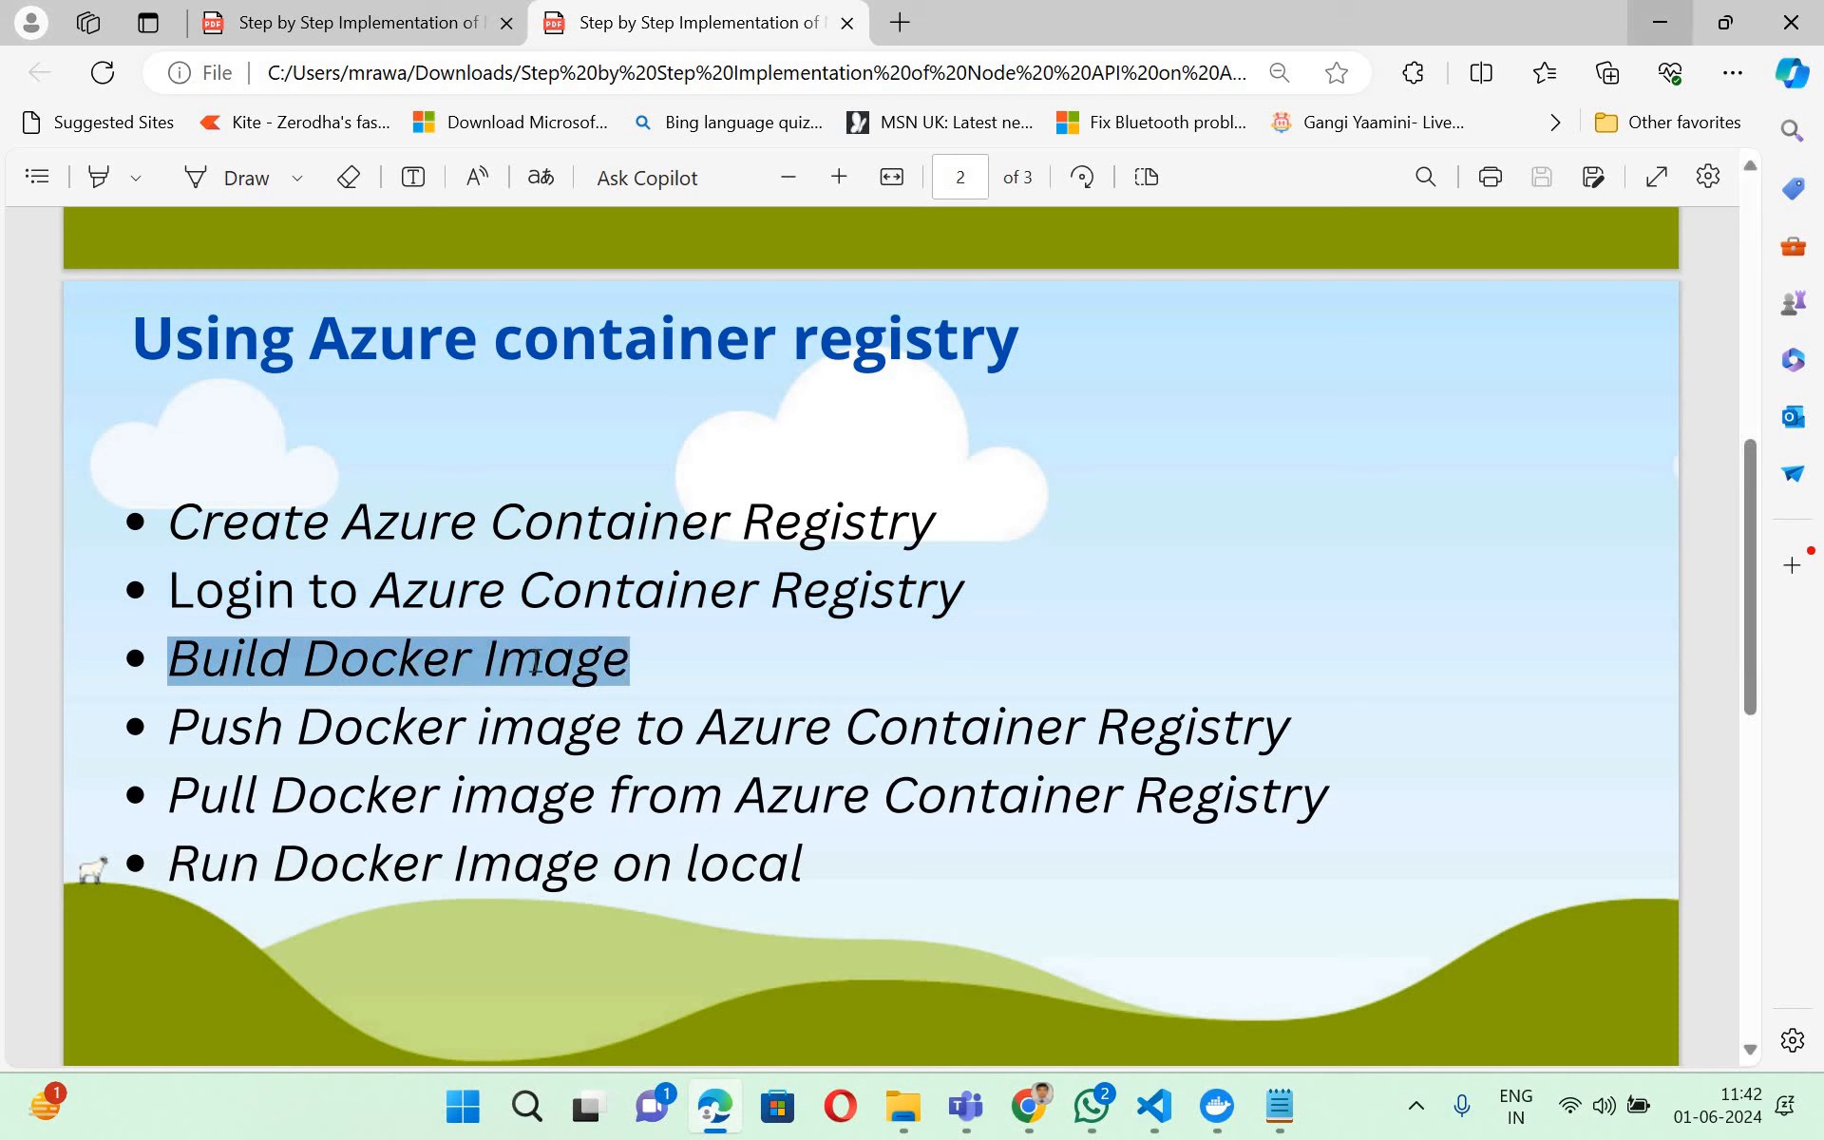
pyautogui.click(1660, 23)
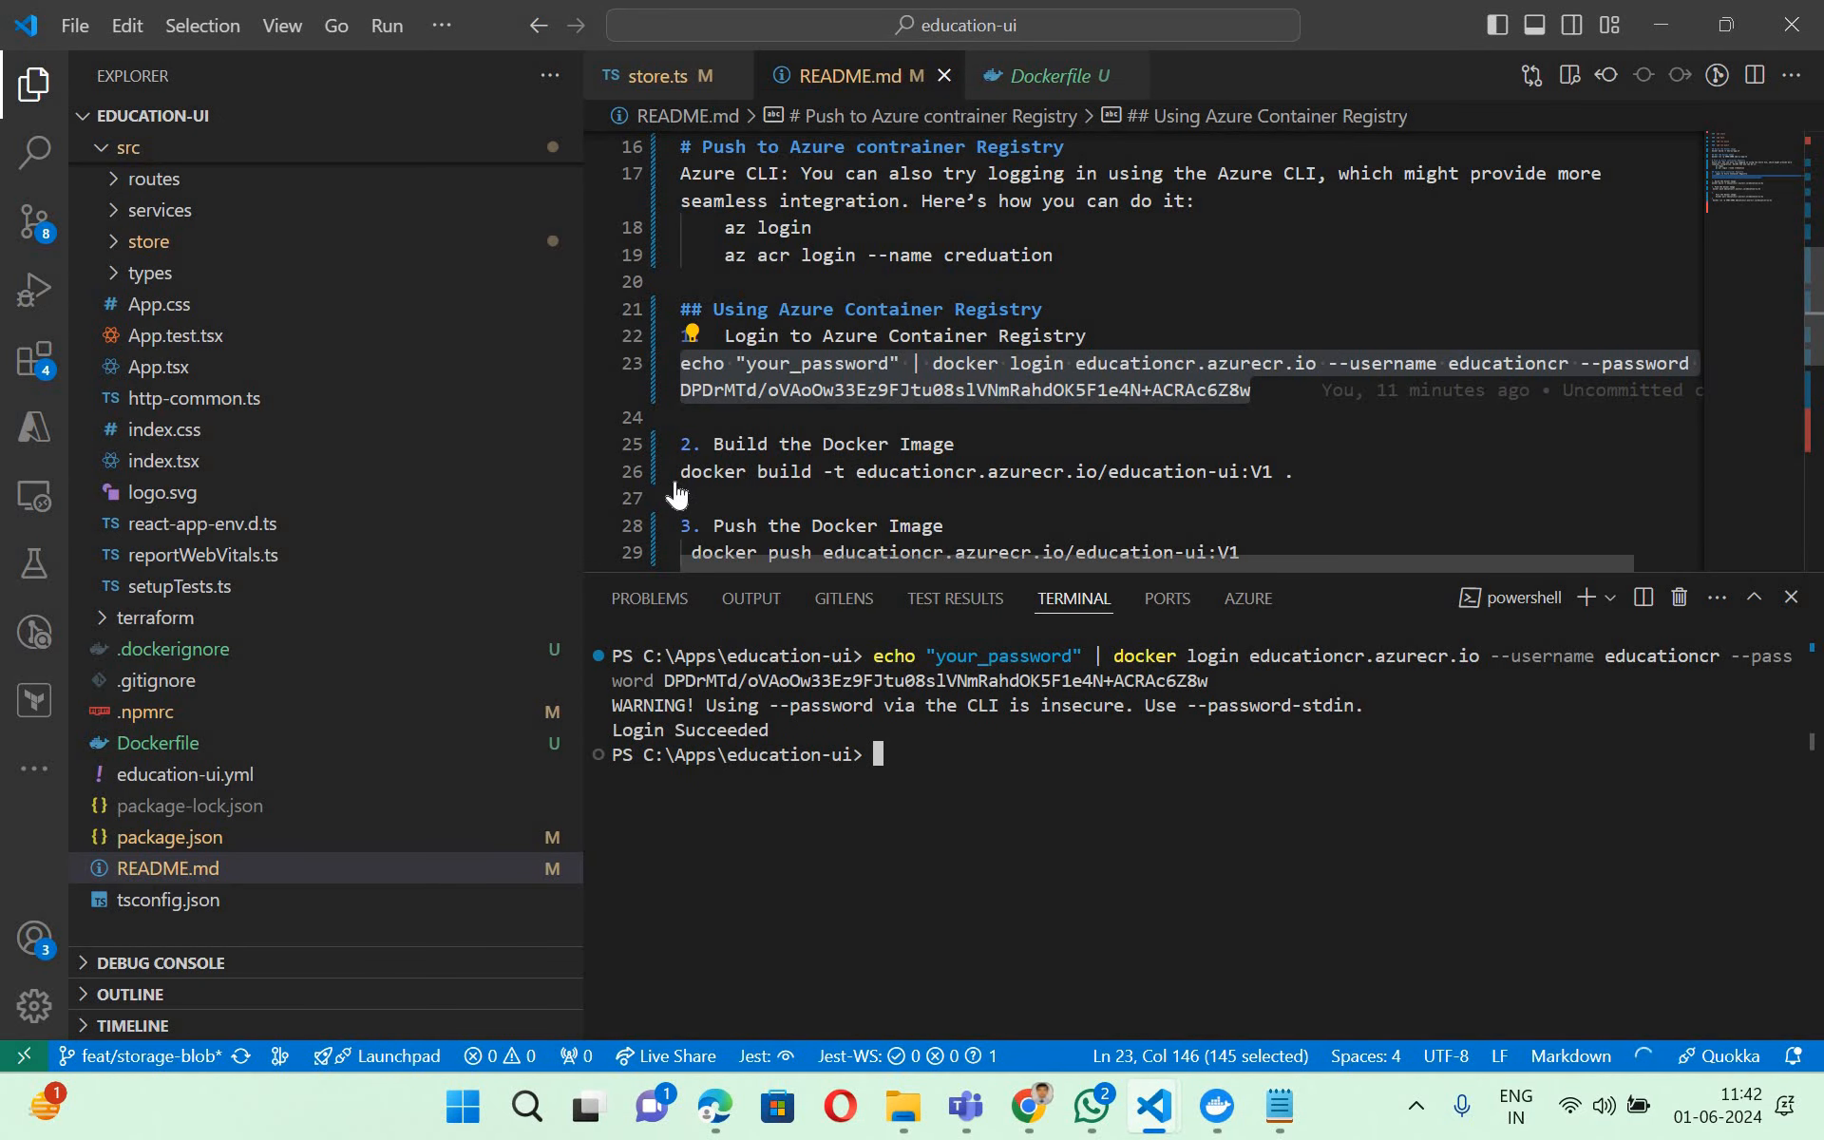
# - Copy the README's docker build command for educationcr.azurecr.io/education-ui into the terminal and change its tag to V5
pyautogui.moveTo(680, 470); pyautogui.dragTo(1297, 462)
pyautogui.hotkey('ctrl', 'c')
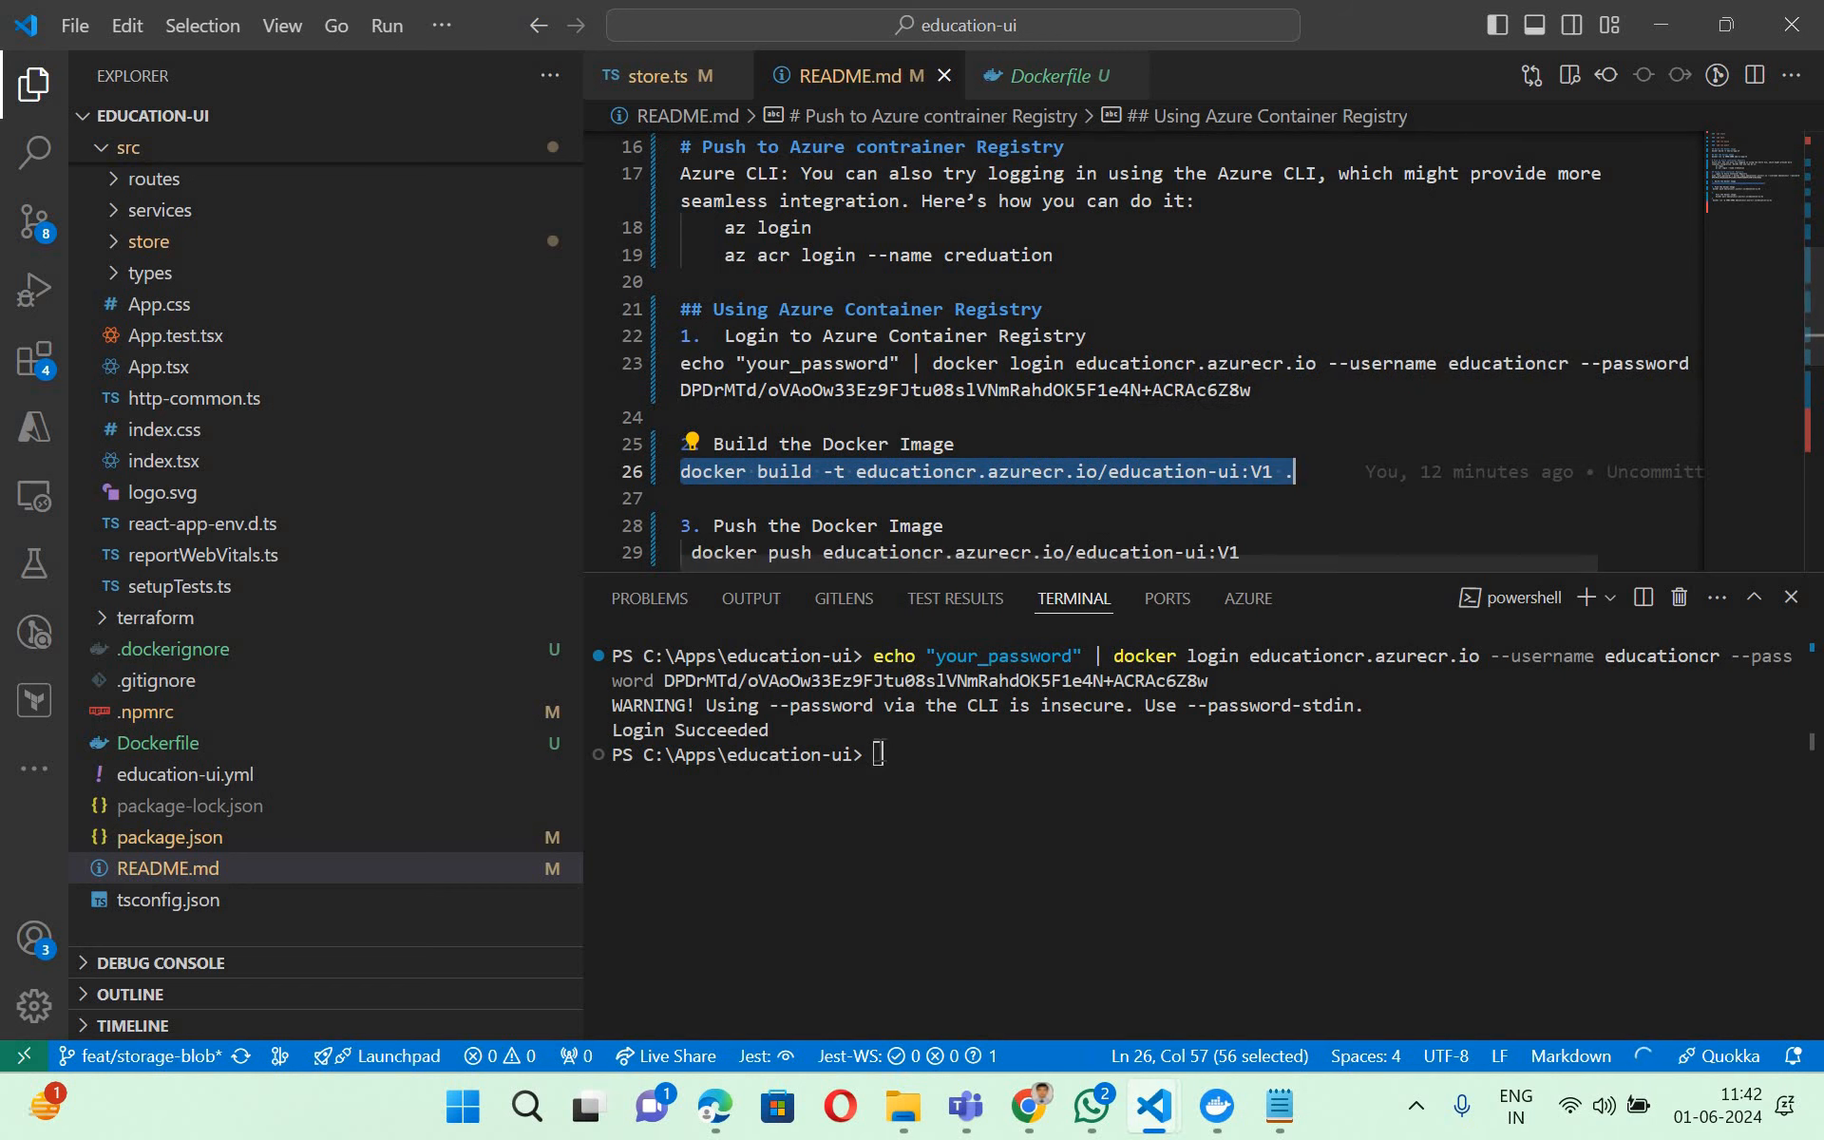
pyautogui.click(881, 752)
pyautogui.hotkey('ctrl', 'v')
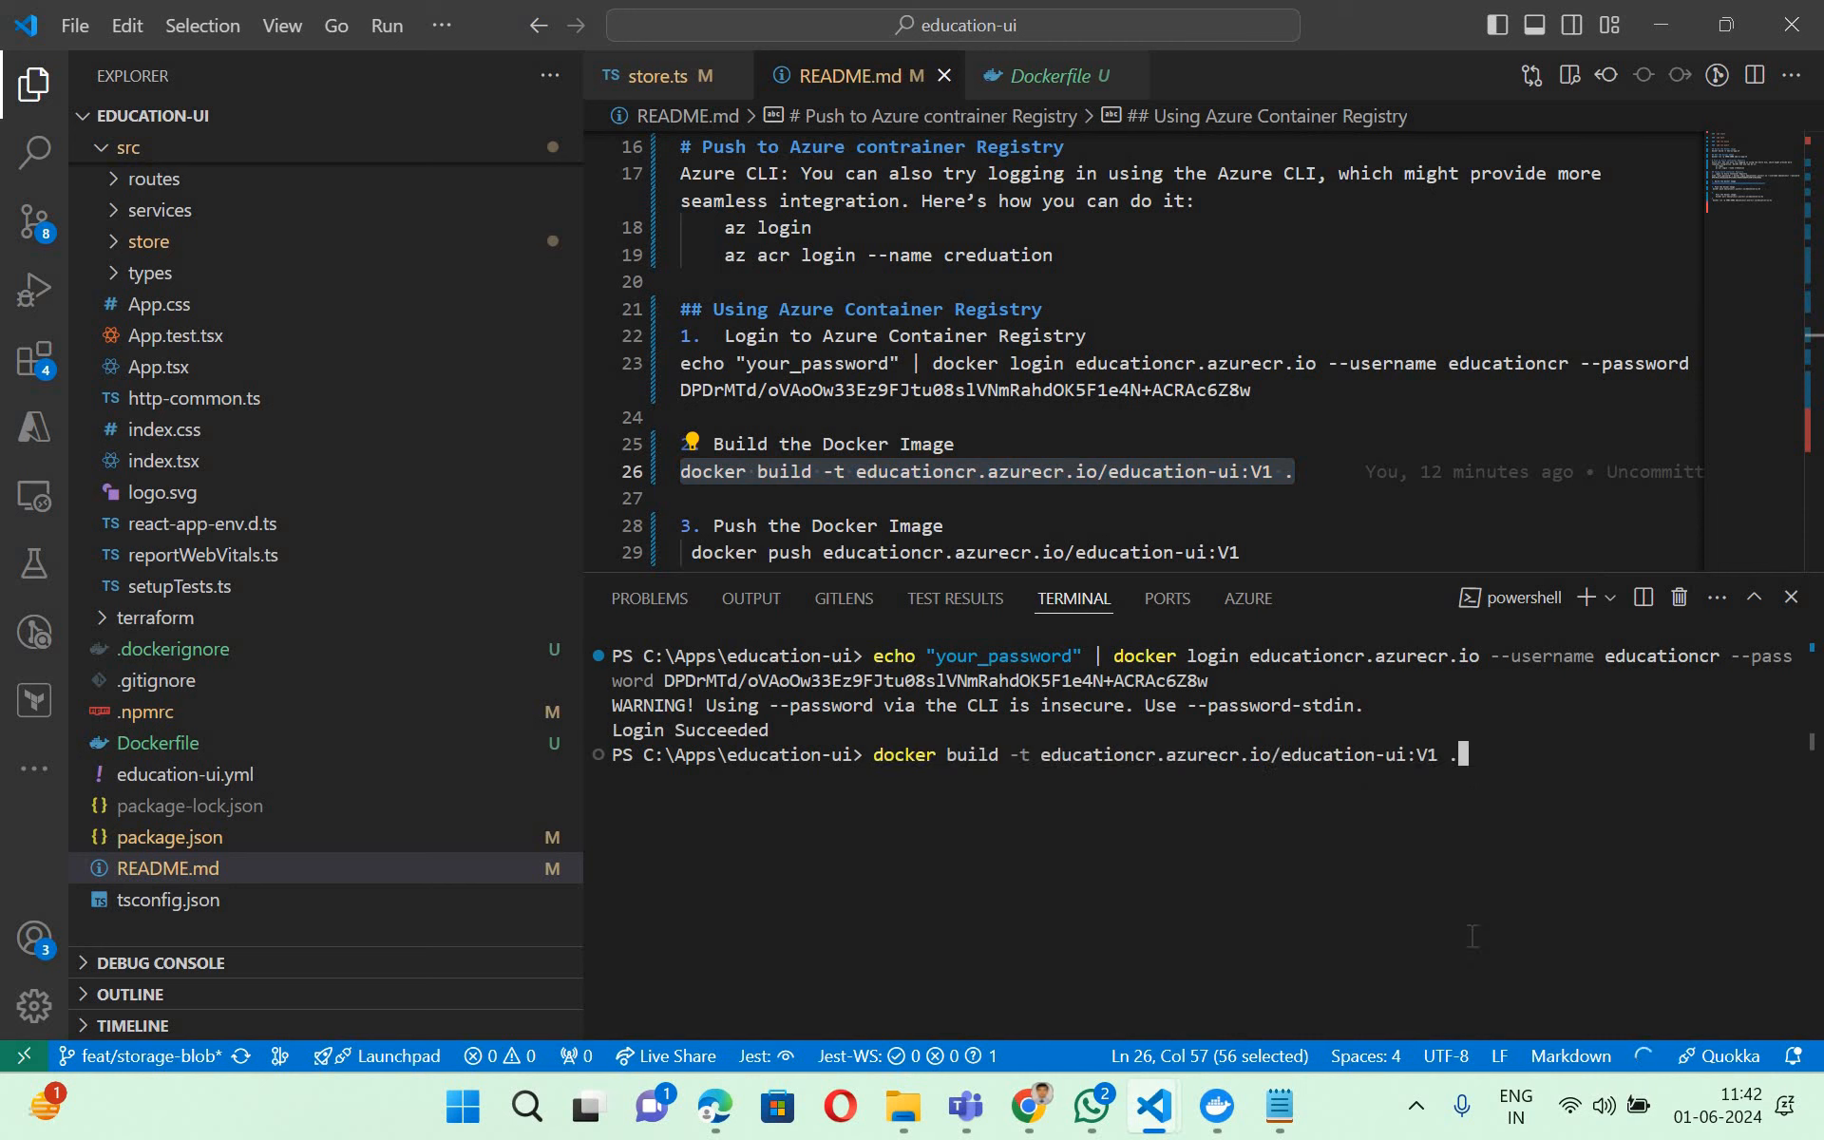
pyautogui.press('Left')
pyautogui.press('Left')
pyautogui.press('Left')
pyautogui.write('5')
pyautogui.press('Right')
pyautogui.press('Right')
# - Check the image name in the docker build command and run it to build educationcr.azurecr.io/education-ui:V5
pyautogui.click(1217, 1114)
pyautogui.moveTo(1282, 756); pyautogui.dragTo(1447, 760)
pyautogui.click(1407, 765)
pyautogui.press('Return')
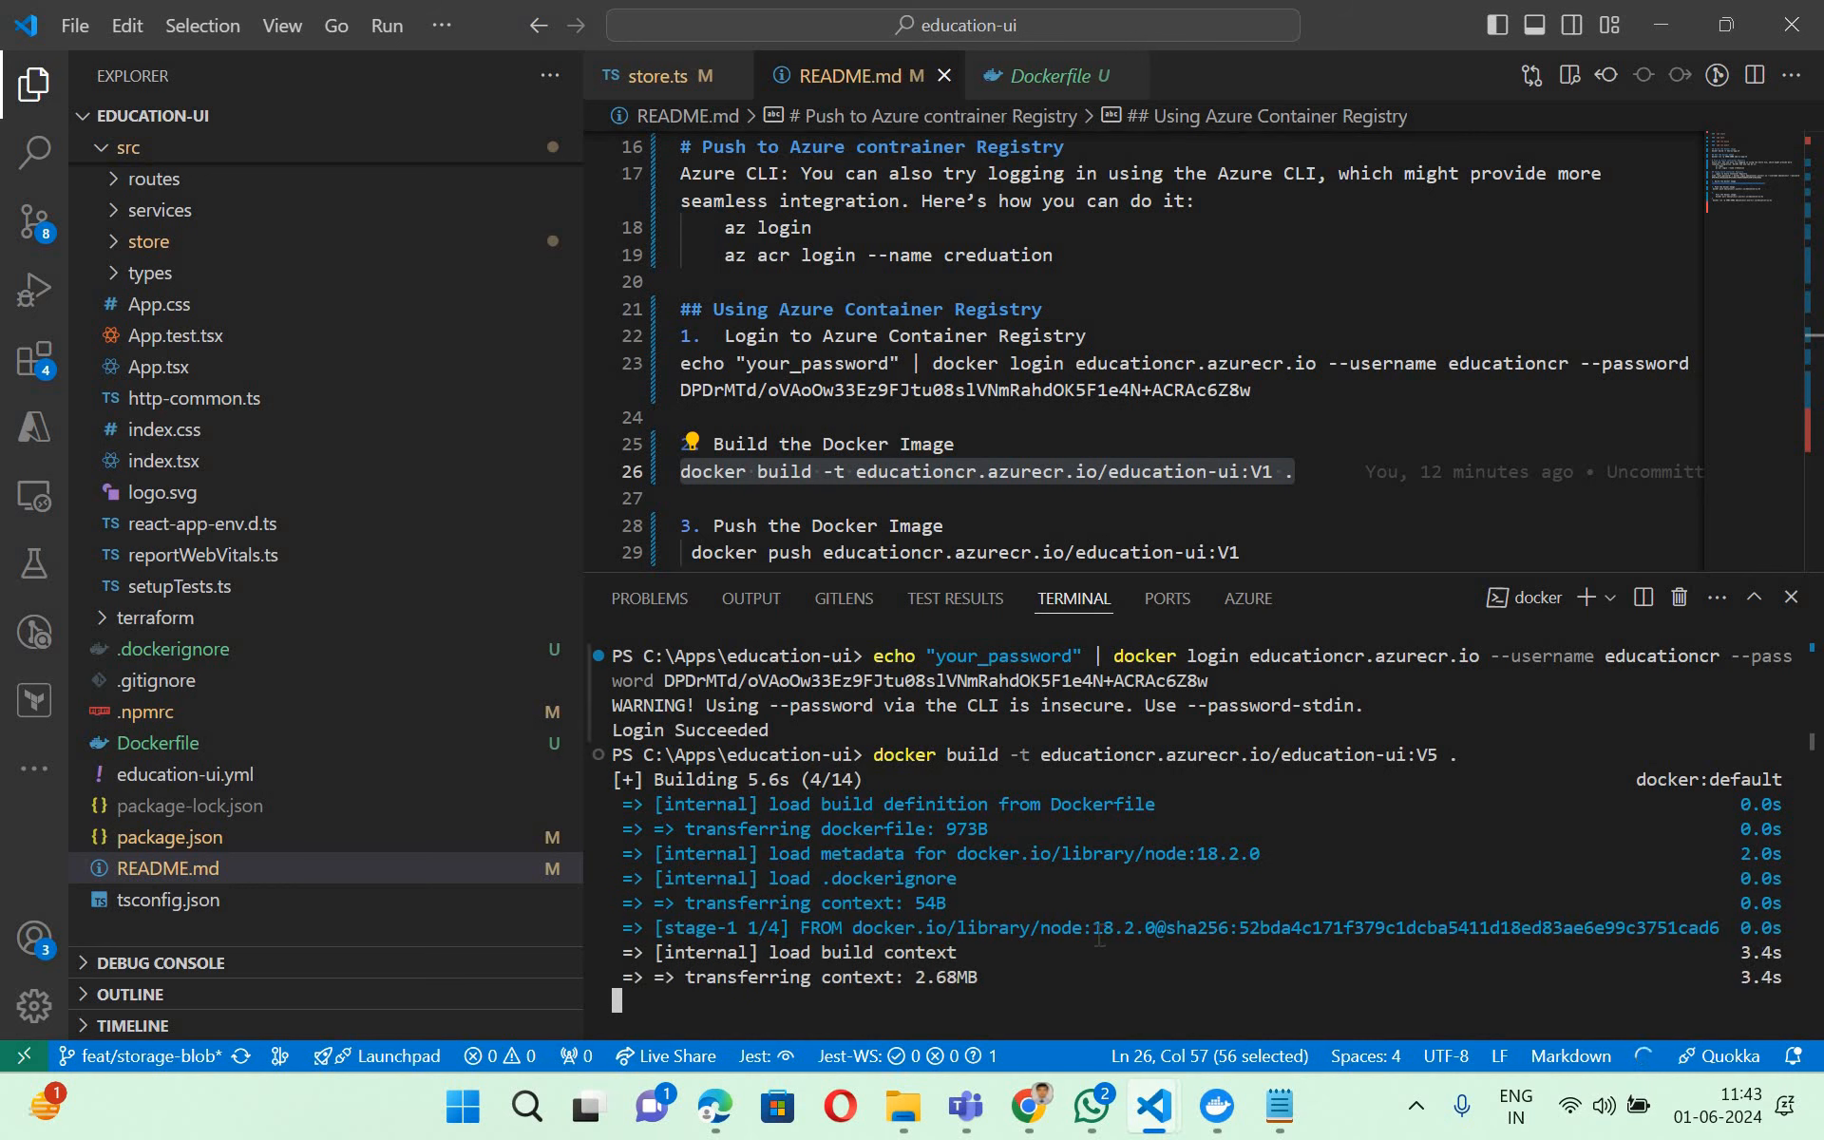
# - Review the terminal's build output and highlight "Push Docker image to Azure Container Registry" on the PDF slide in Edge
pyautogui.moveTo(737, 1107)
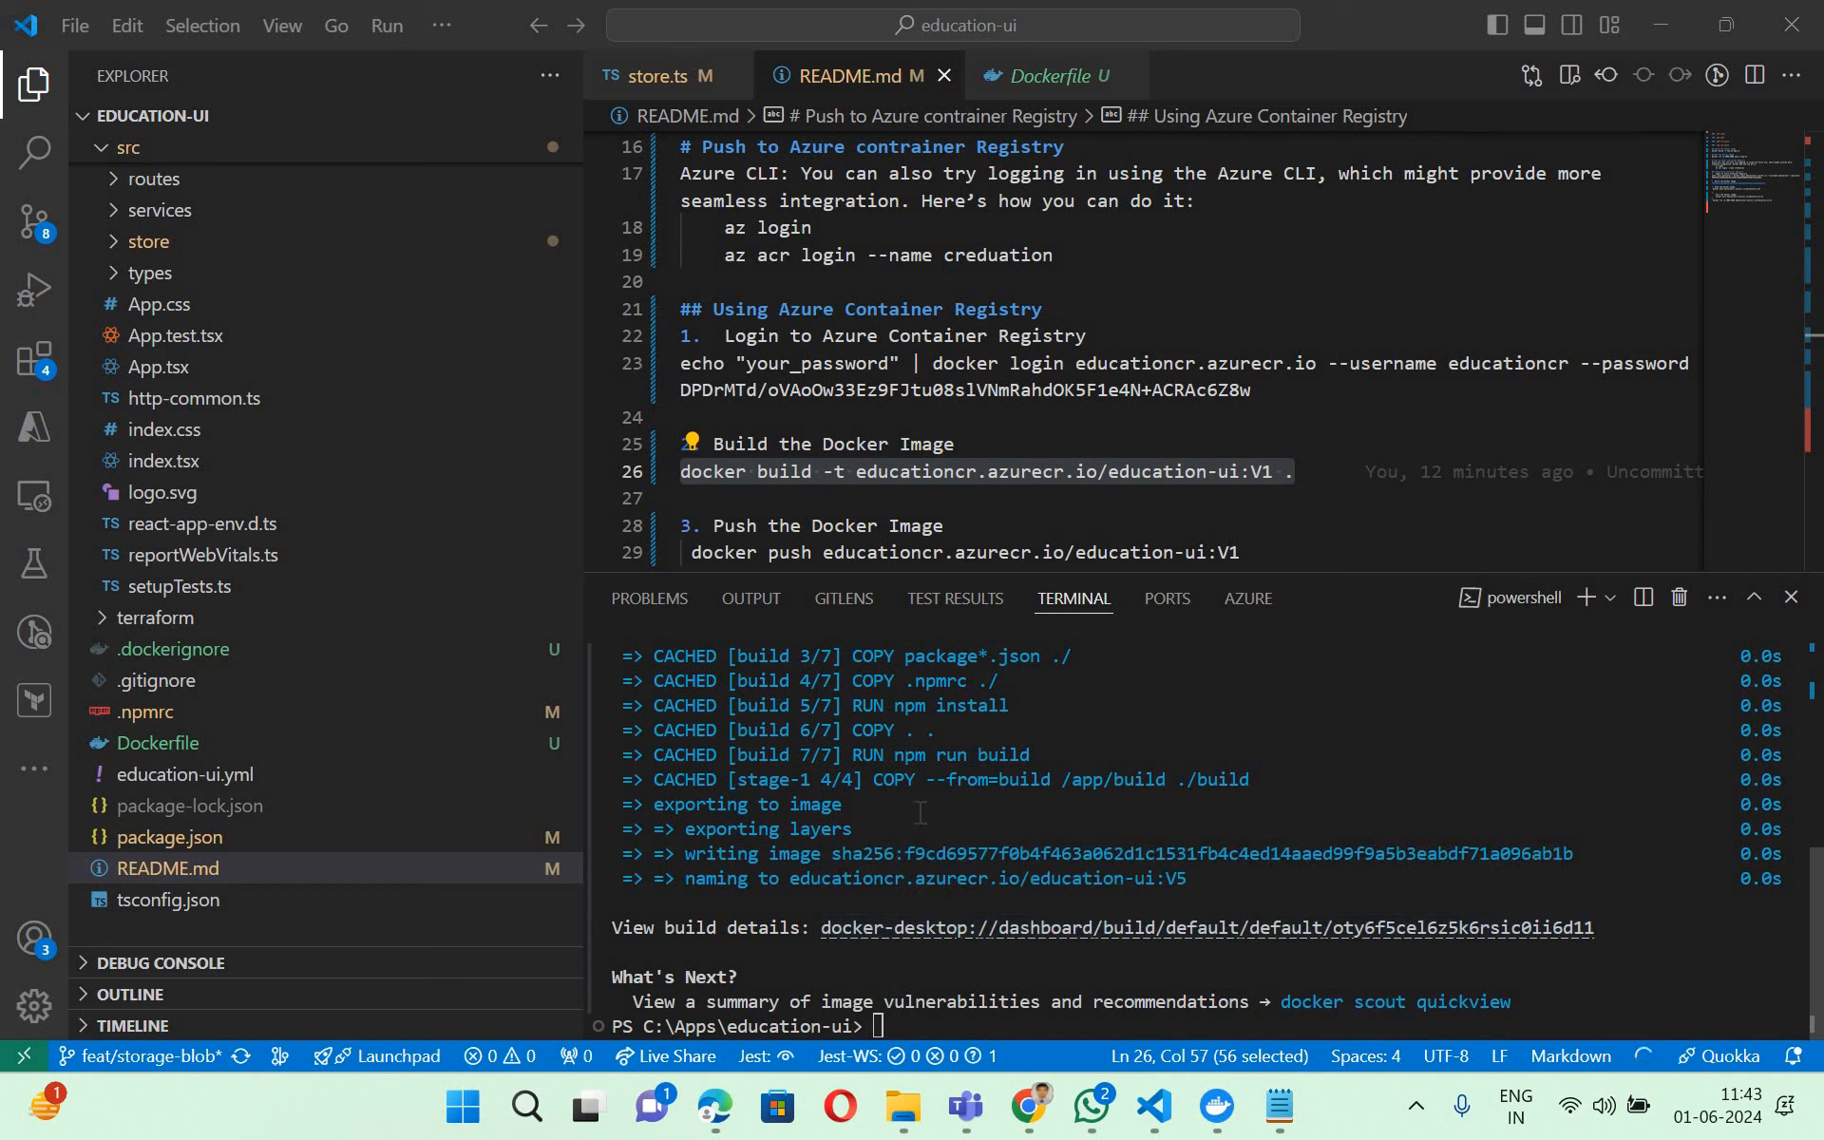
pyautogui.scroll(2, 918, 806)
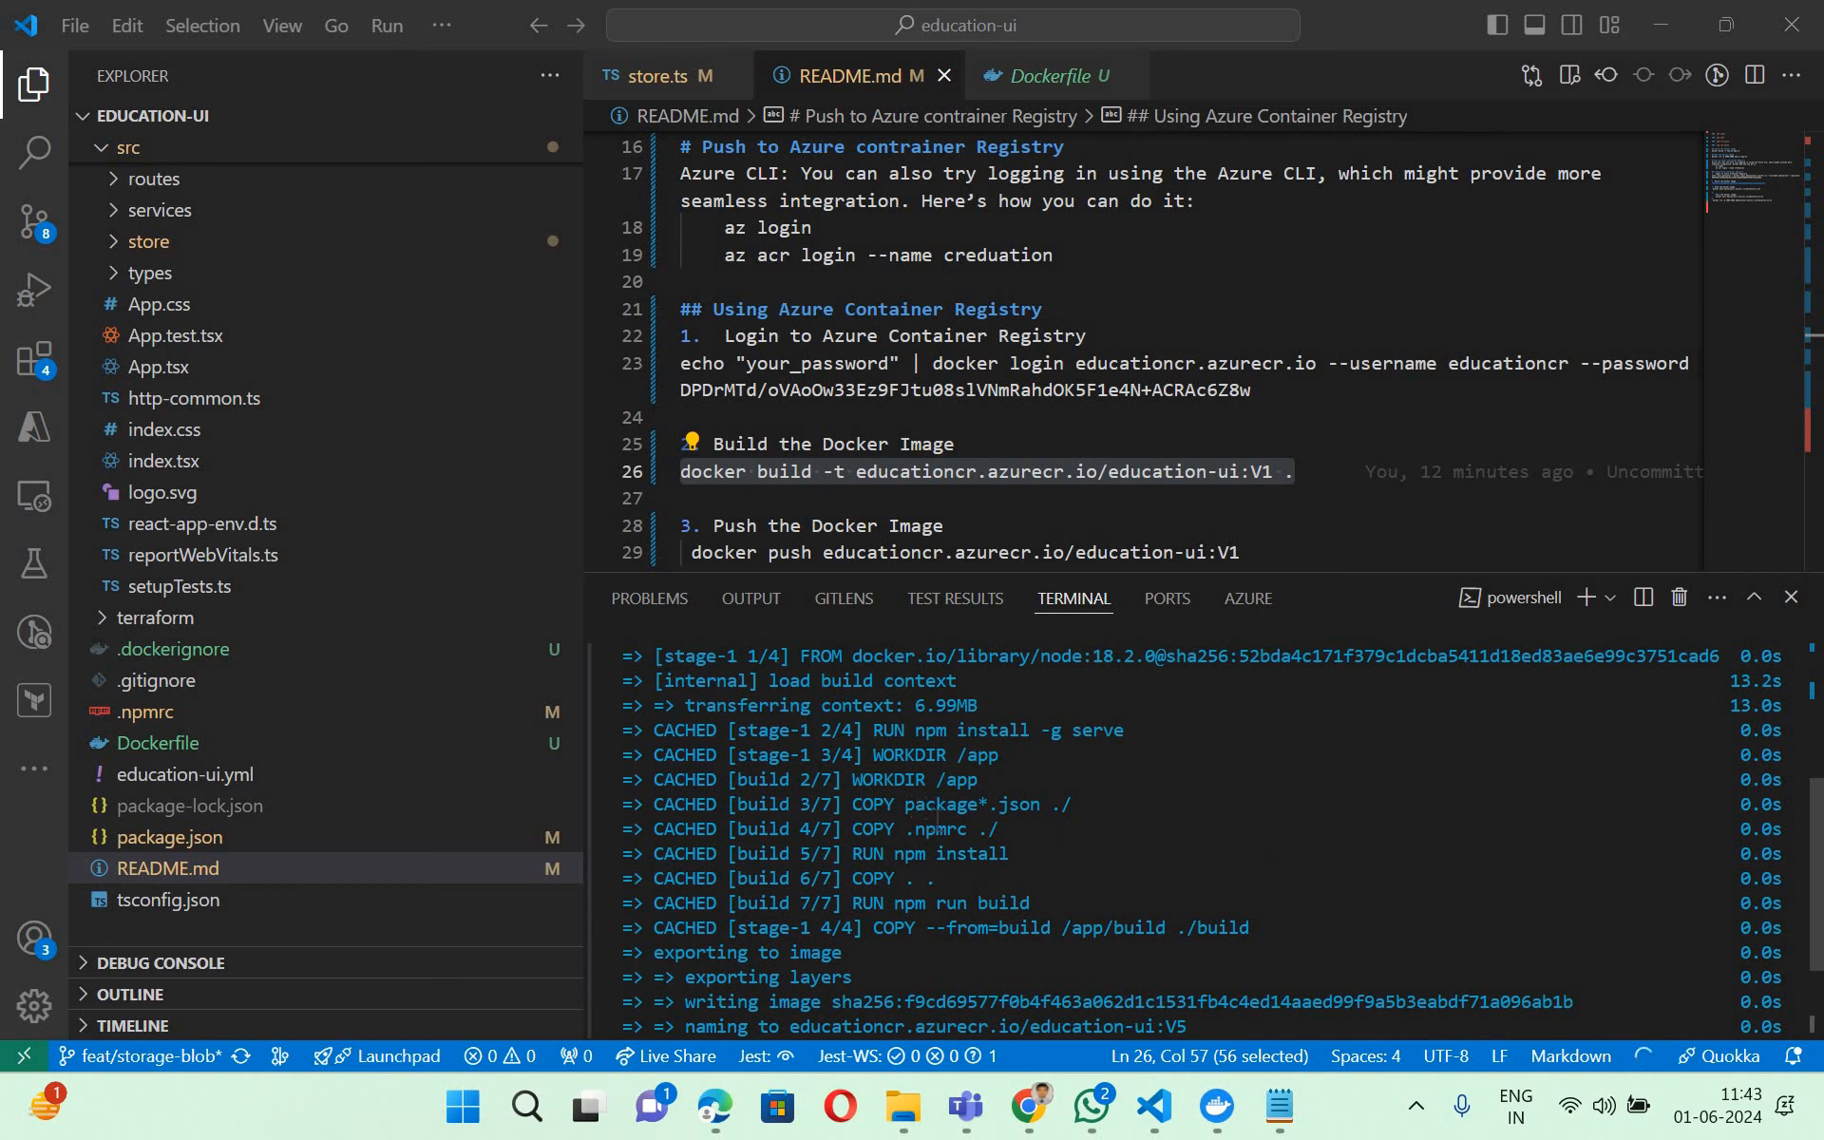
pyautogui.scroll(-2, 937, 817)
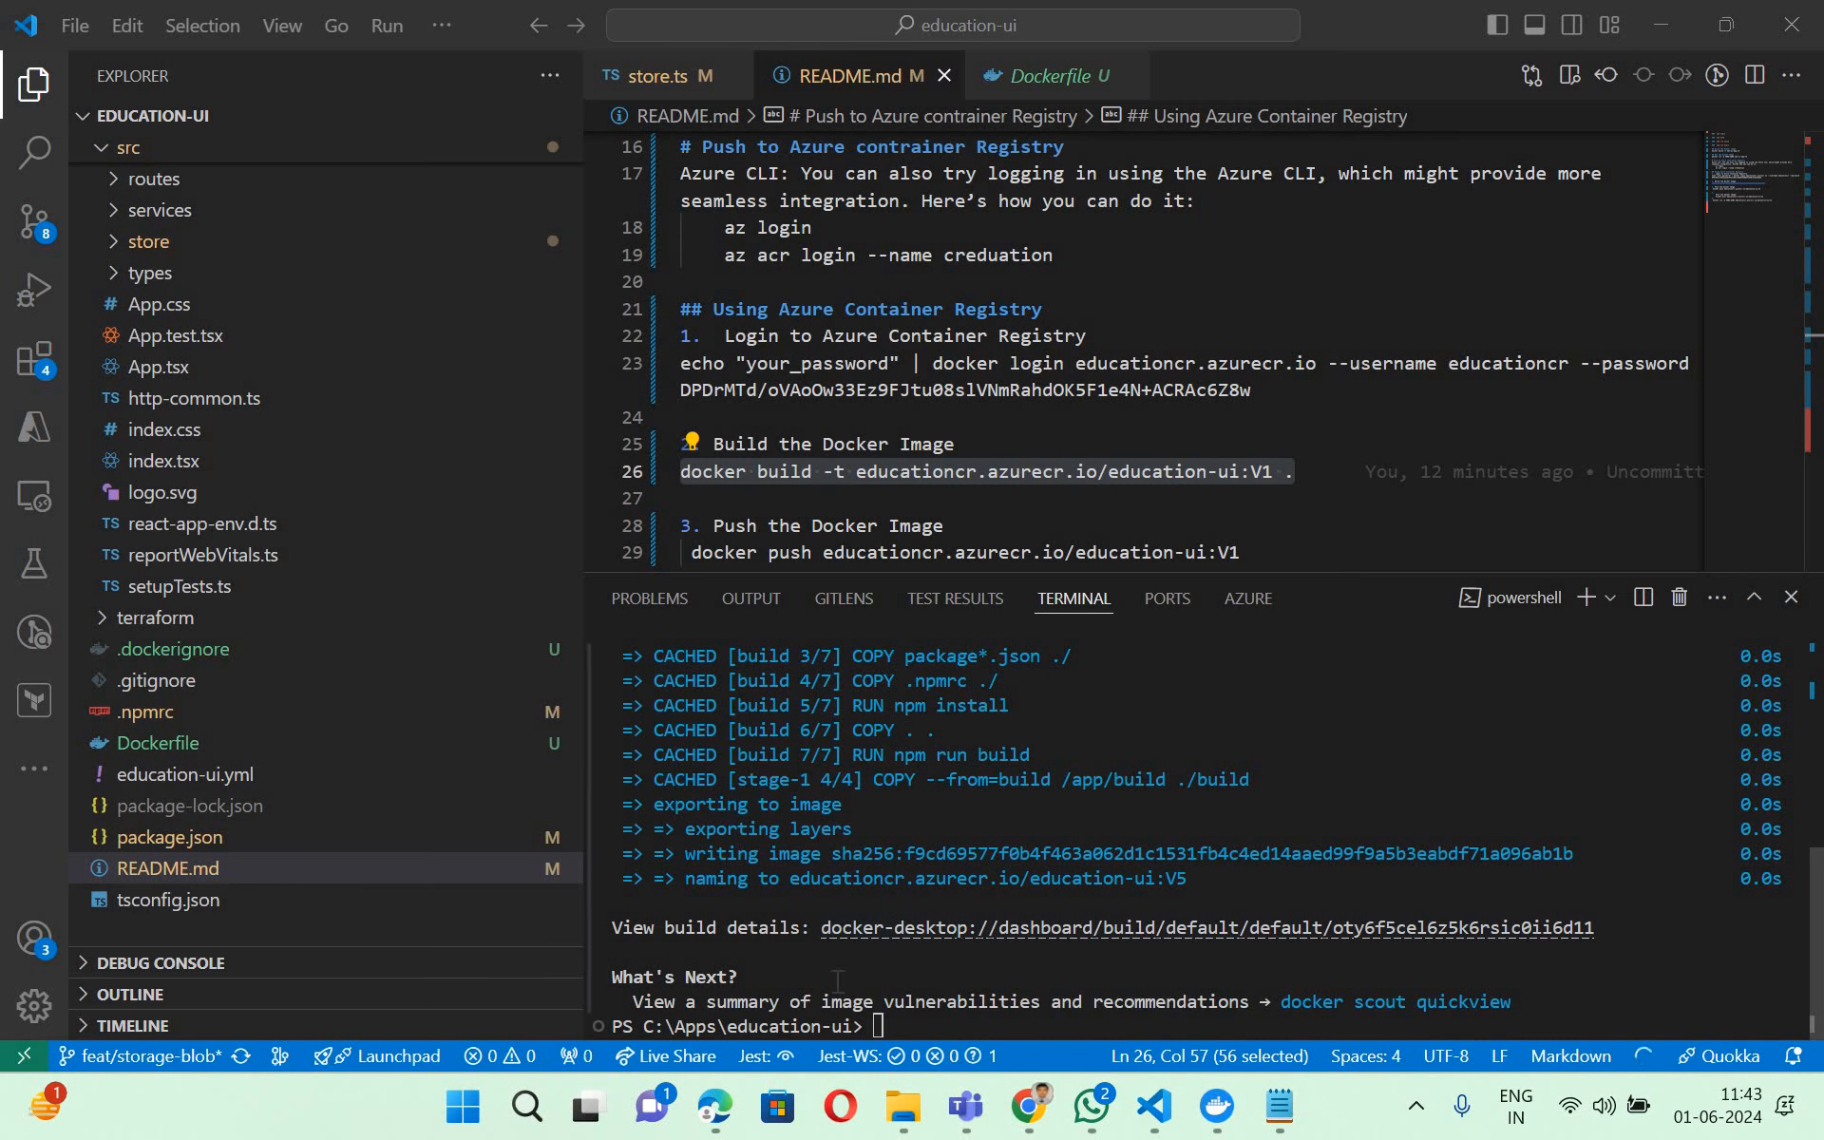
pyautogui.click(718, 1110)
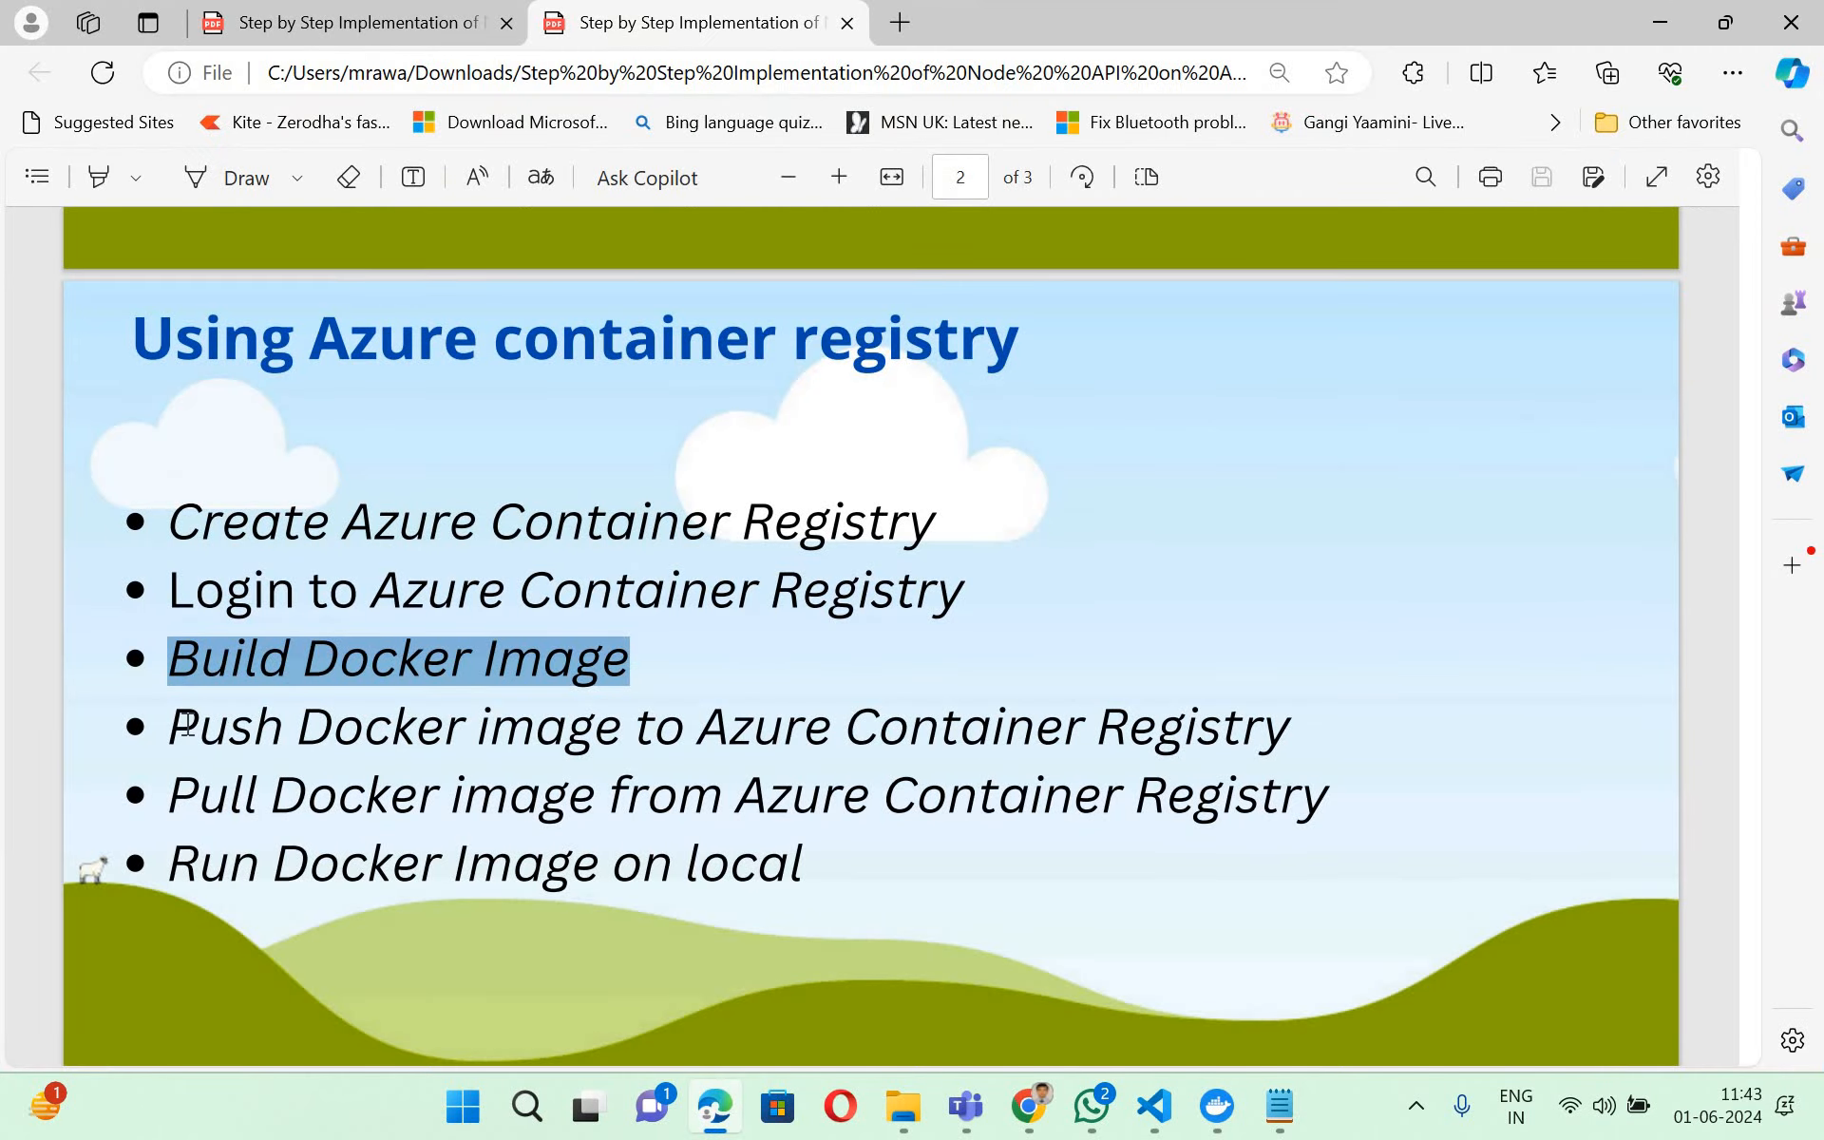
pyautogui.moveTo(170, 728); pyautogui.dragTo(1316, 756)
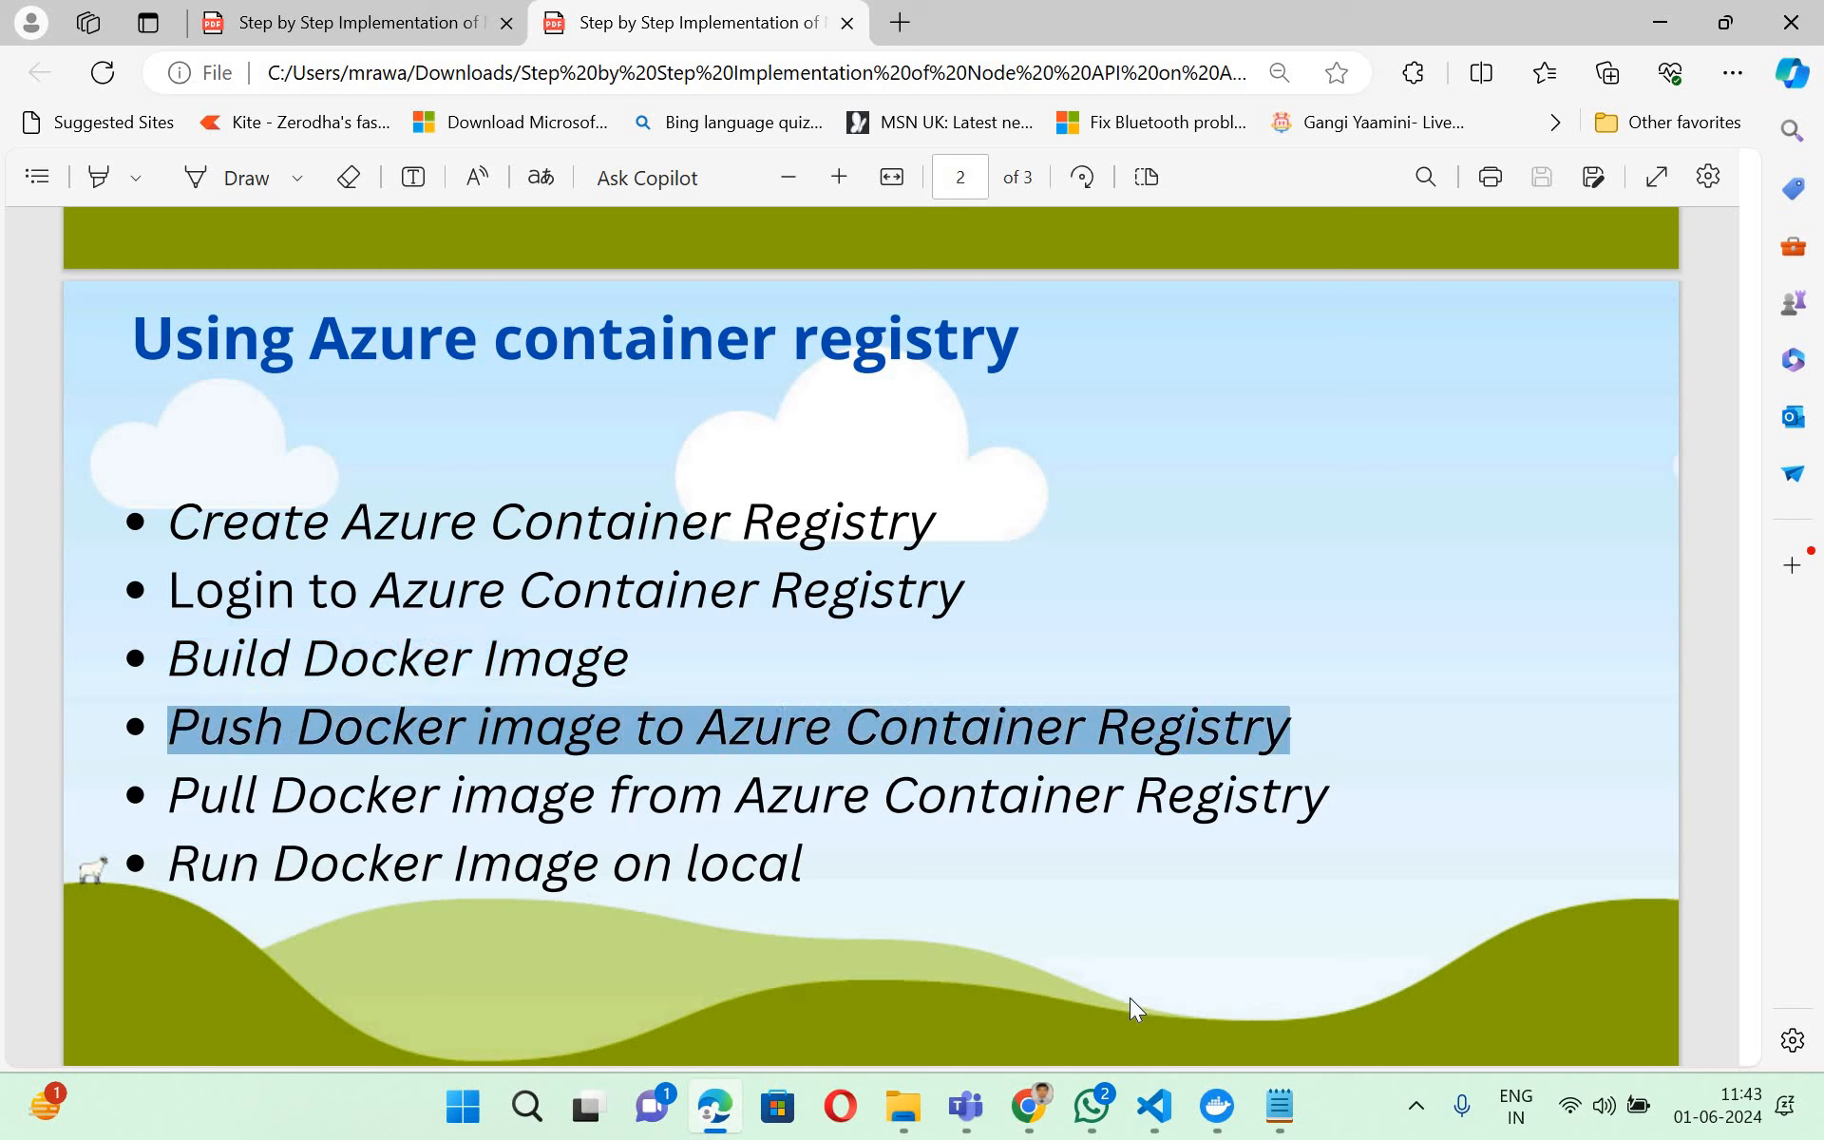
# - Switch to the Azure portal in Chrome, refresh the educationcr repositories list and return to VS Code
pyautogui.click(1031, 1107)
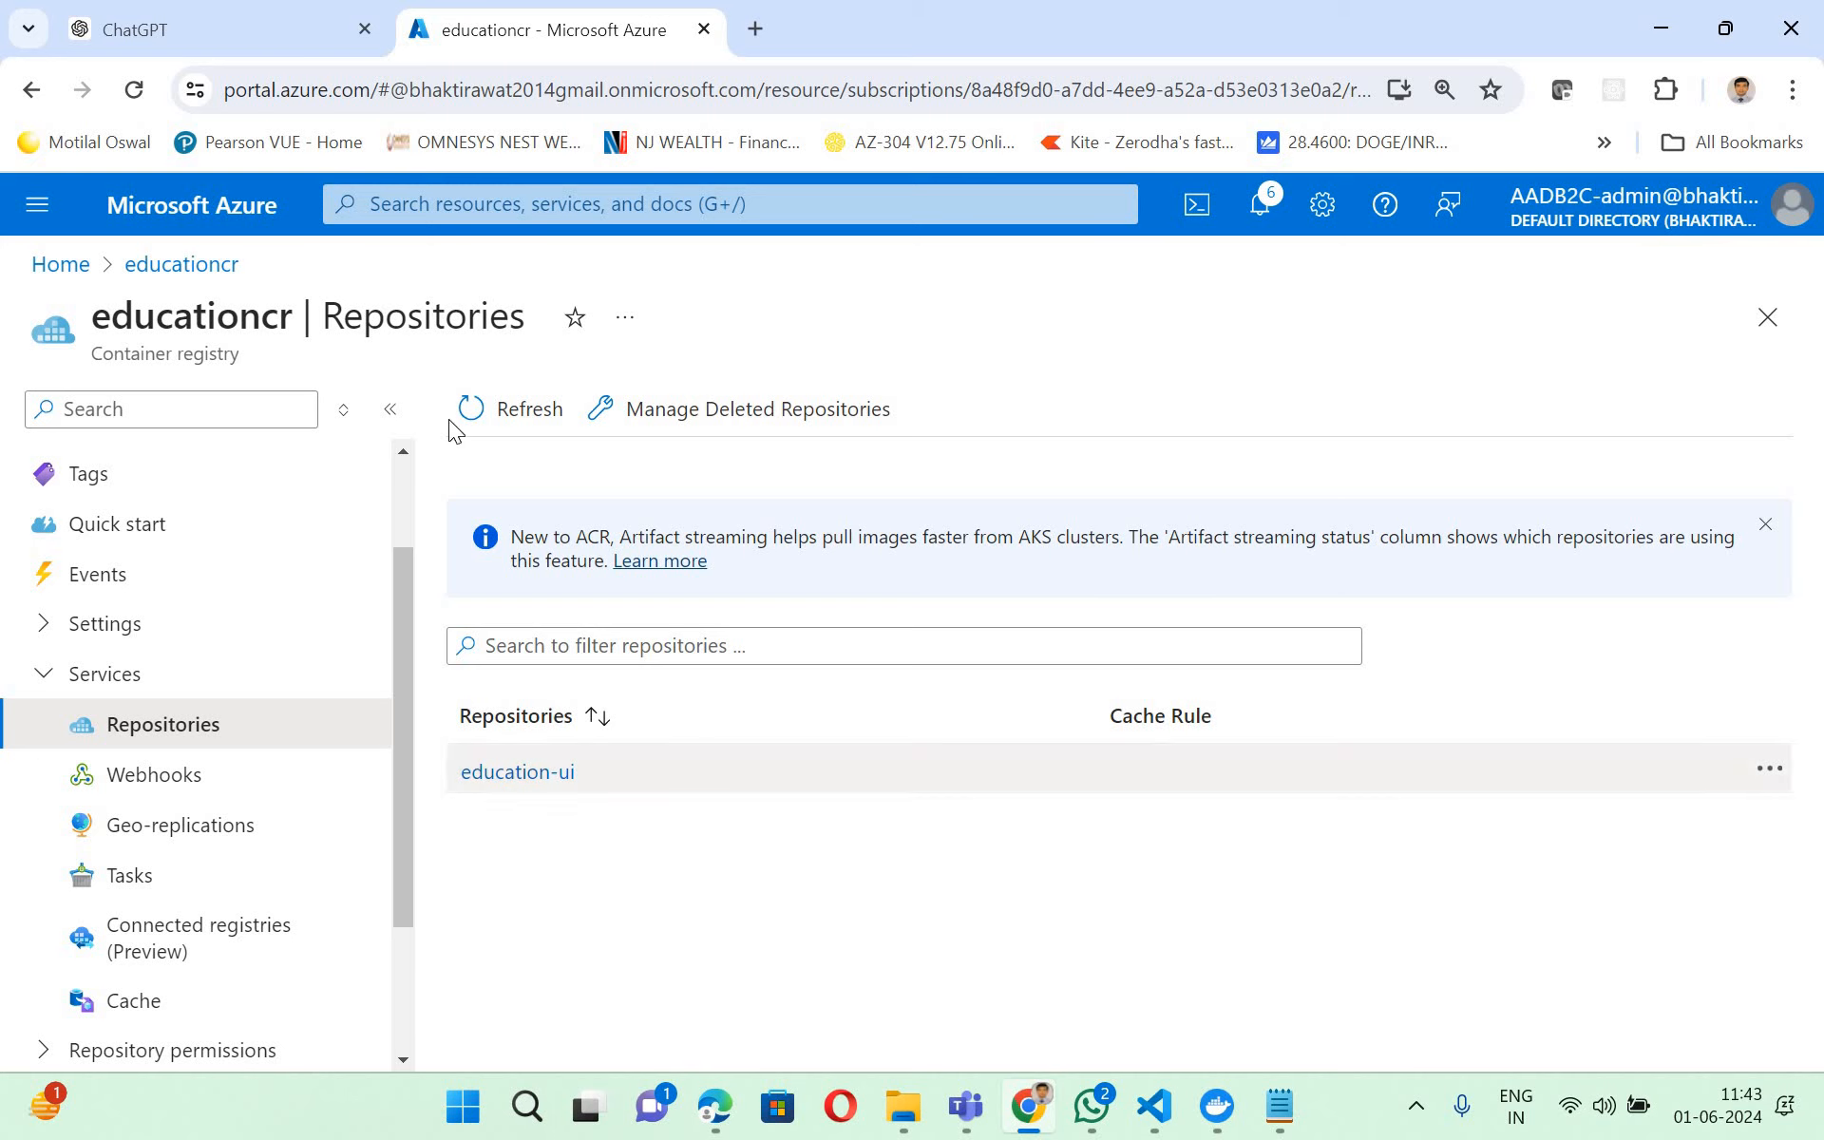
pyautogui.click(505, 416)
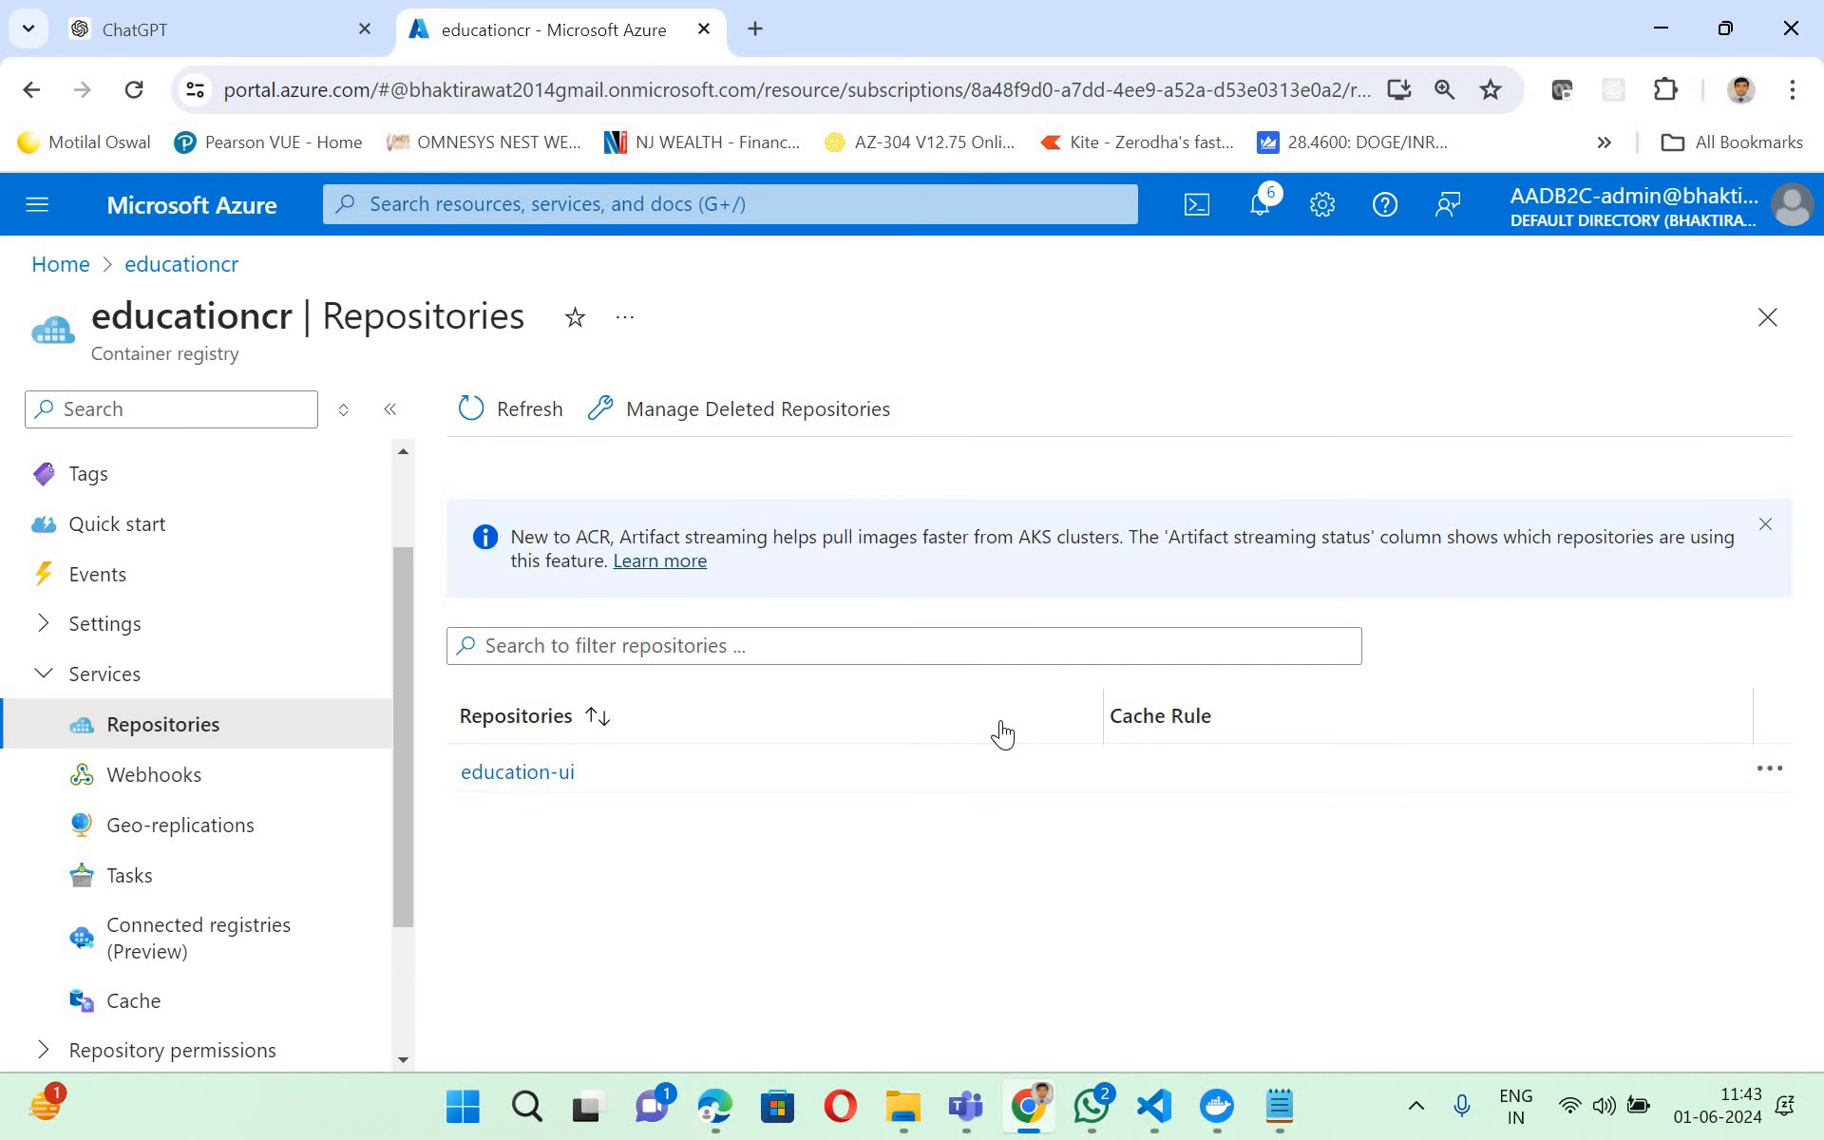
pyautogui.click(1164, 1111)
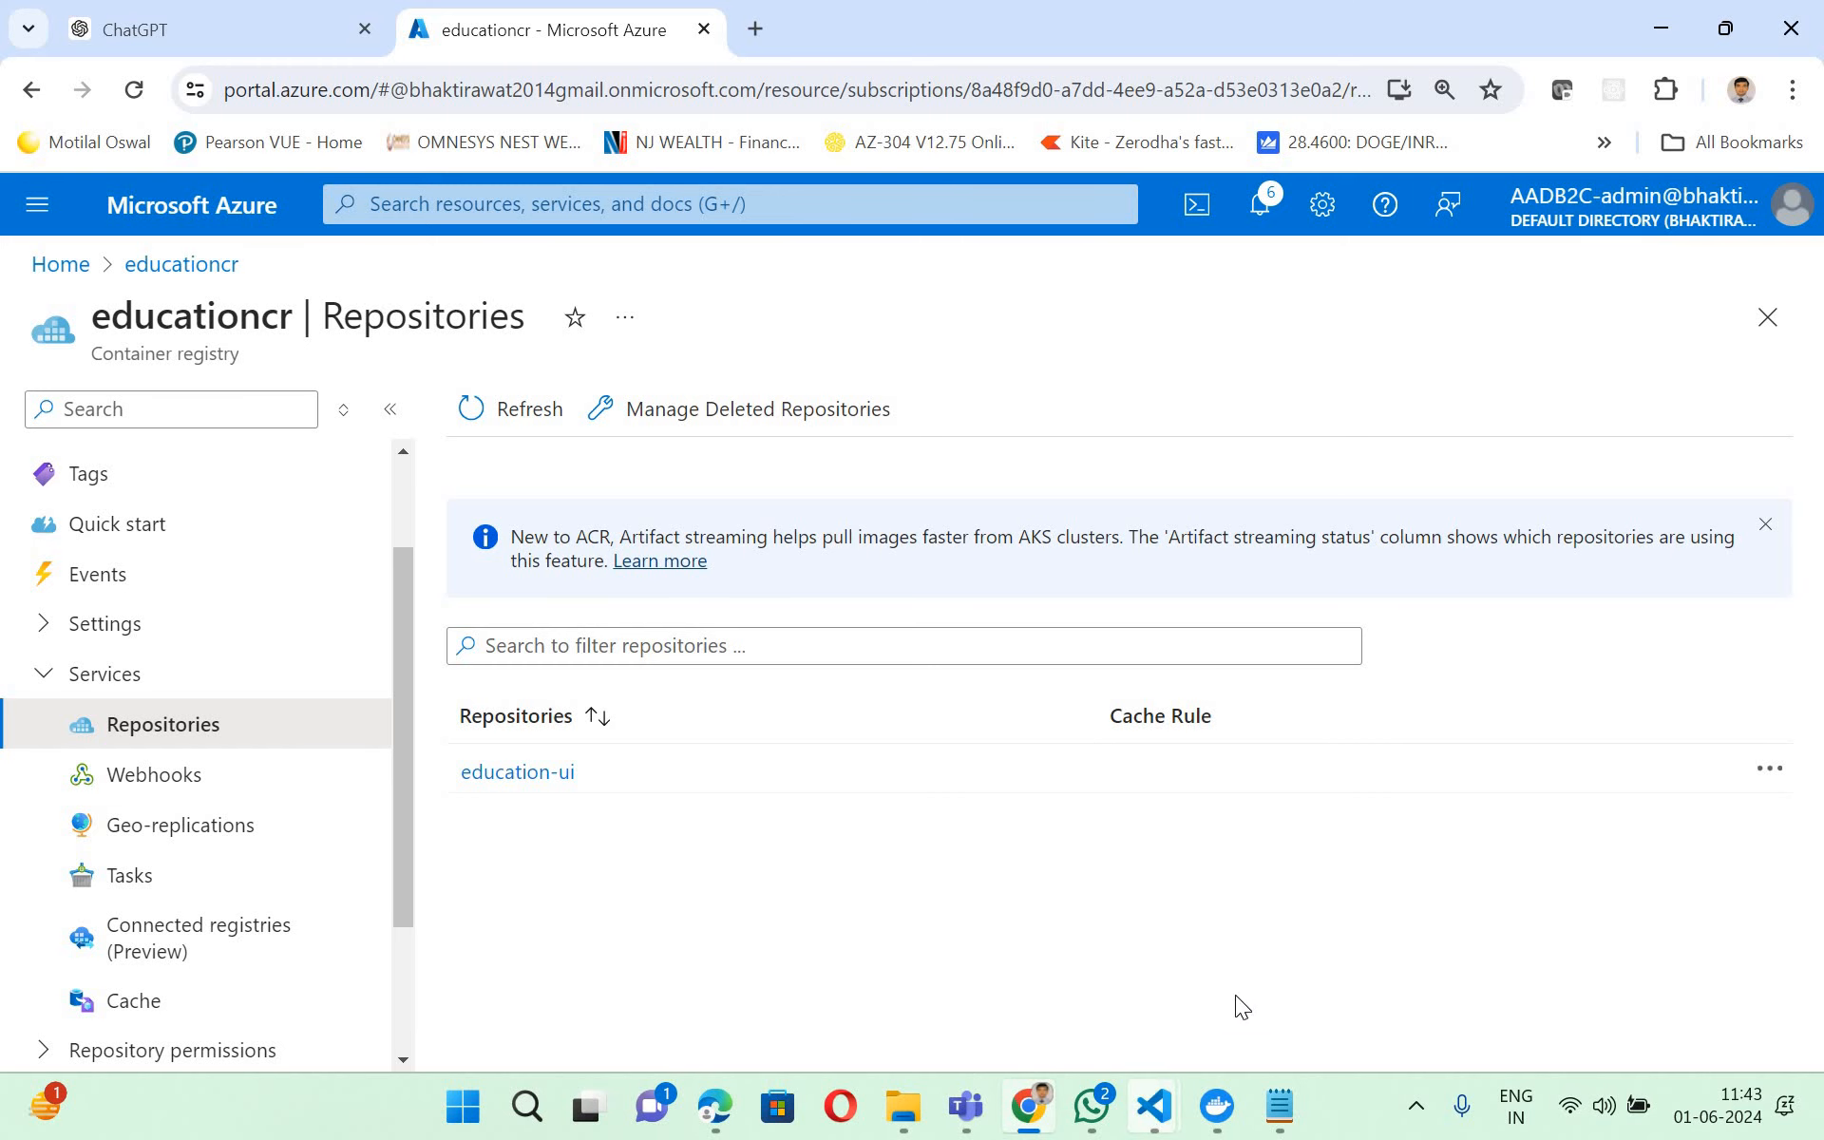
pyautogui.click(1207, 865)
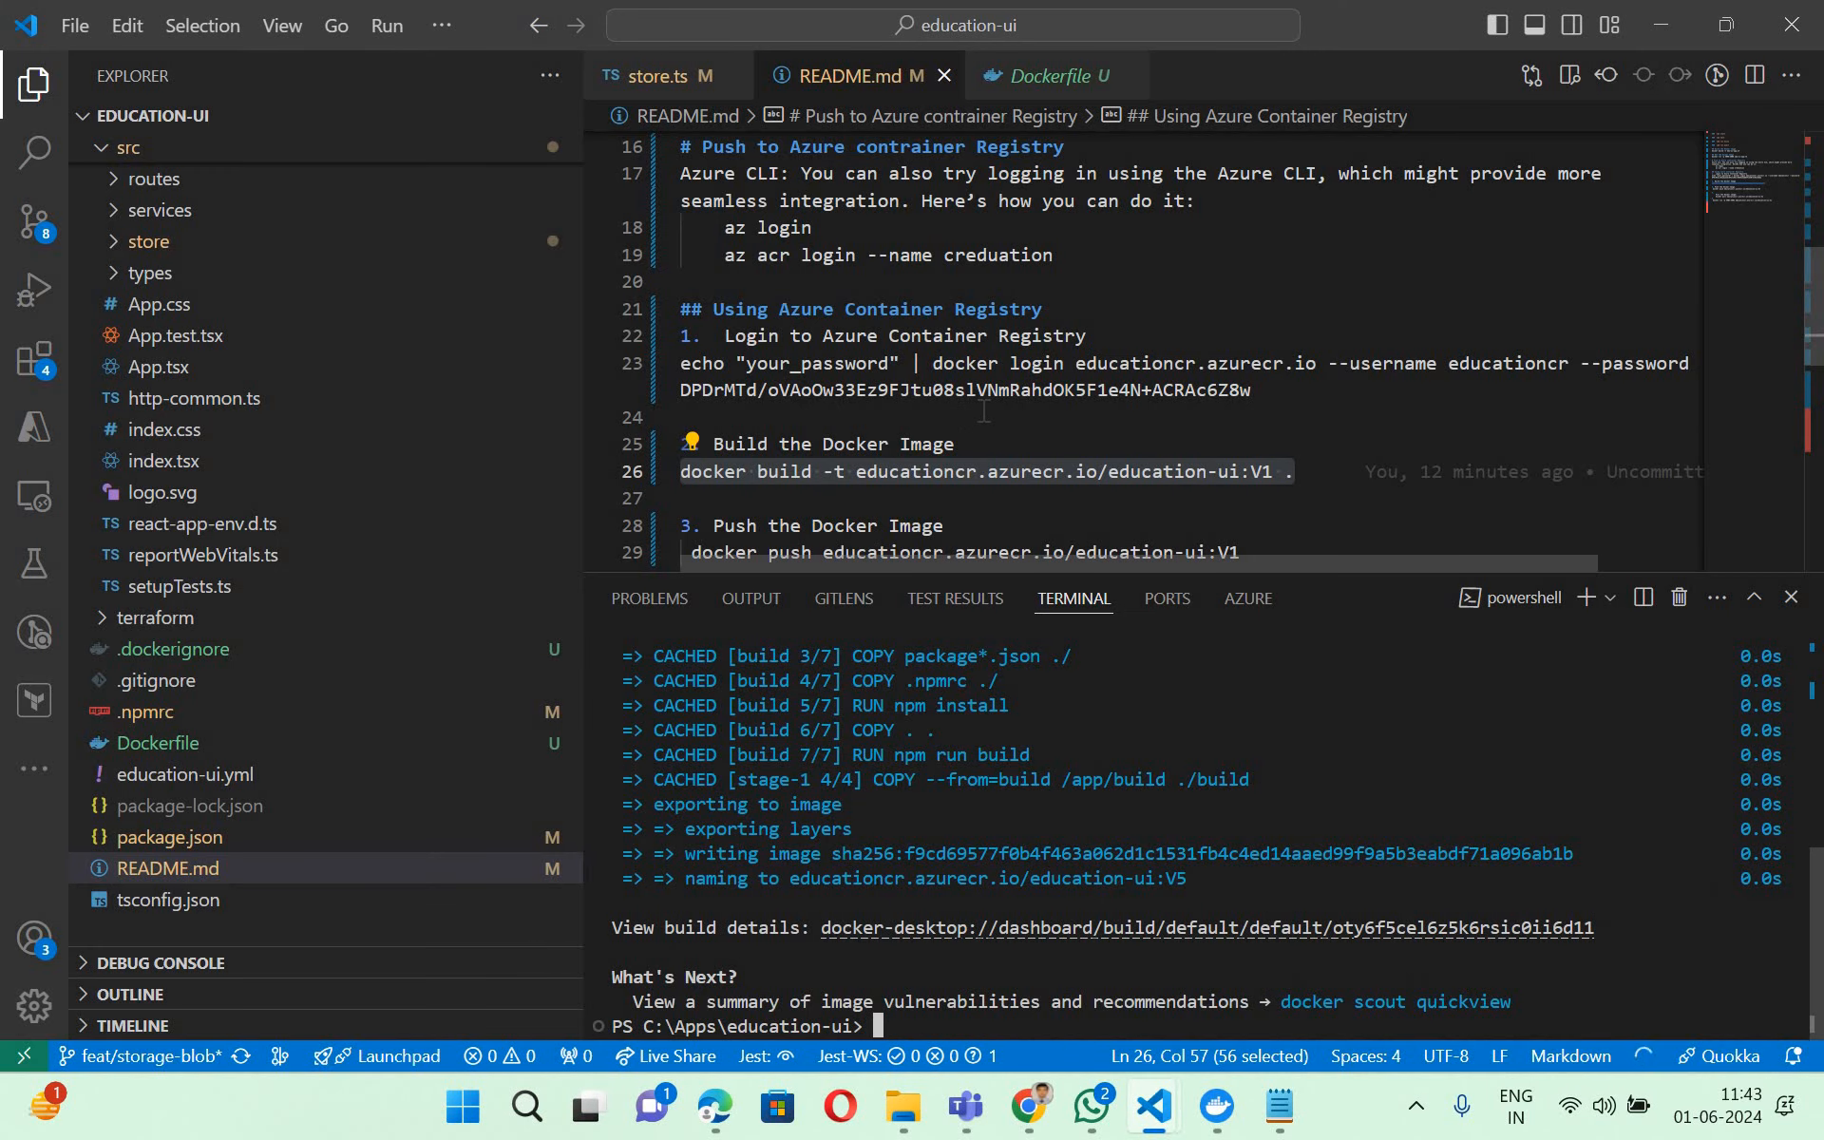
# - Change the image tag to V5 in the README's docker push and docker build commands
pyautogui.scroll(-2, 781, 425)
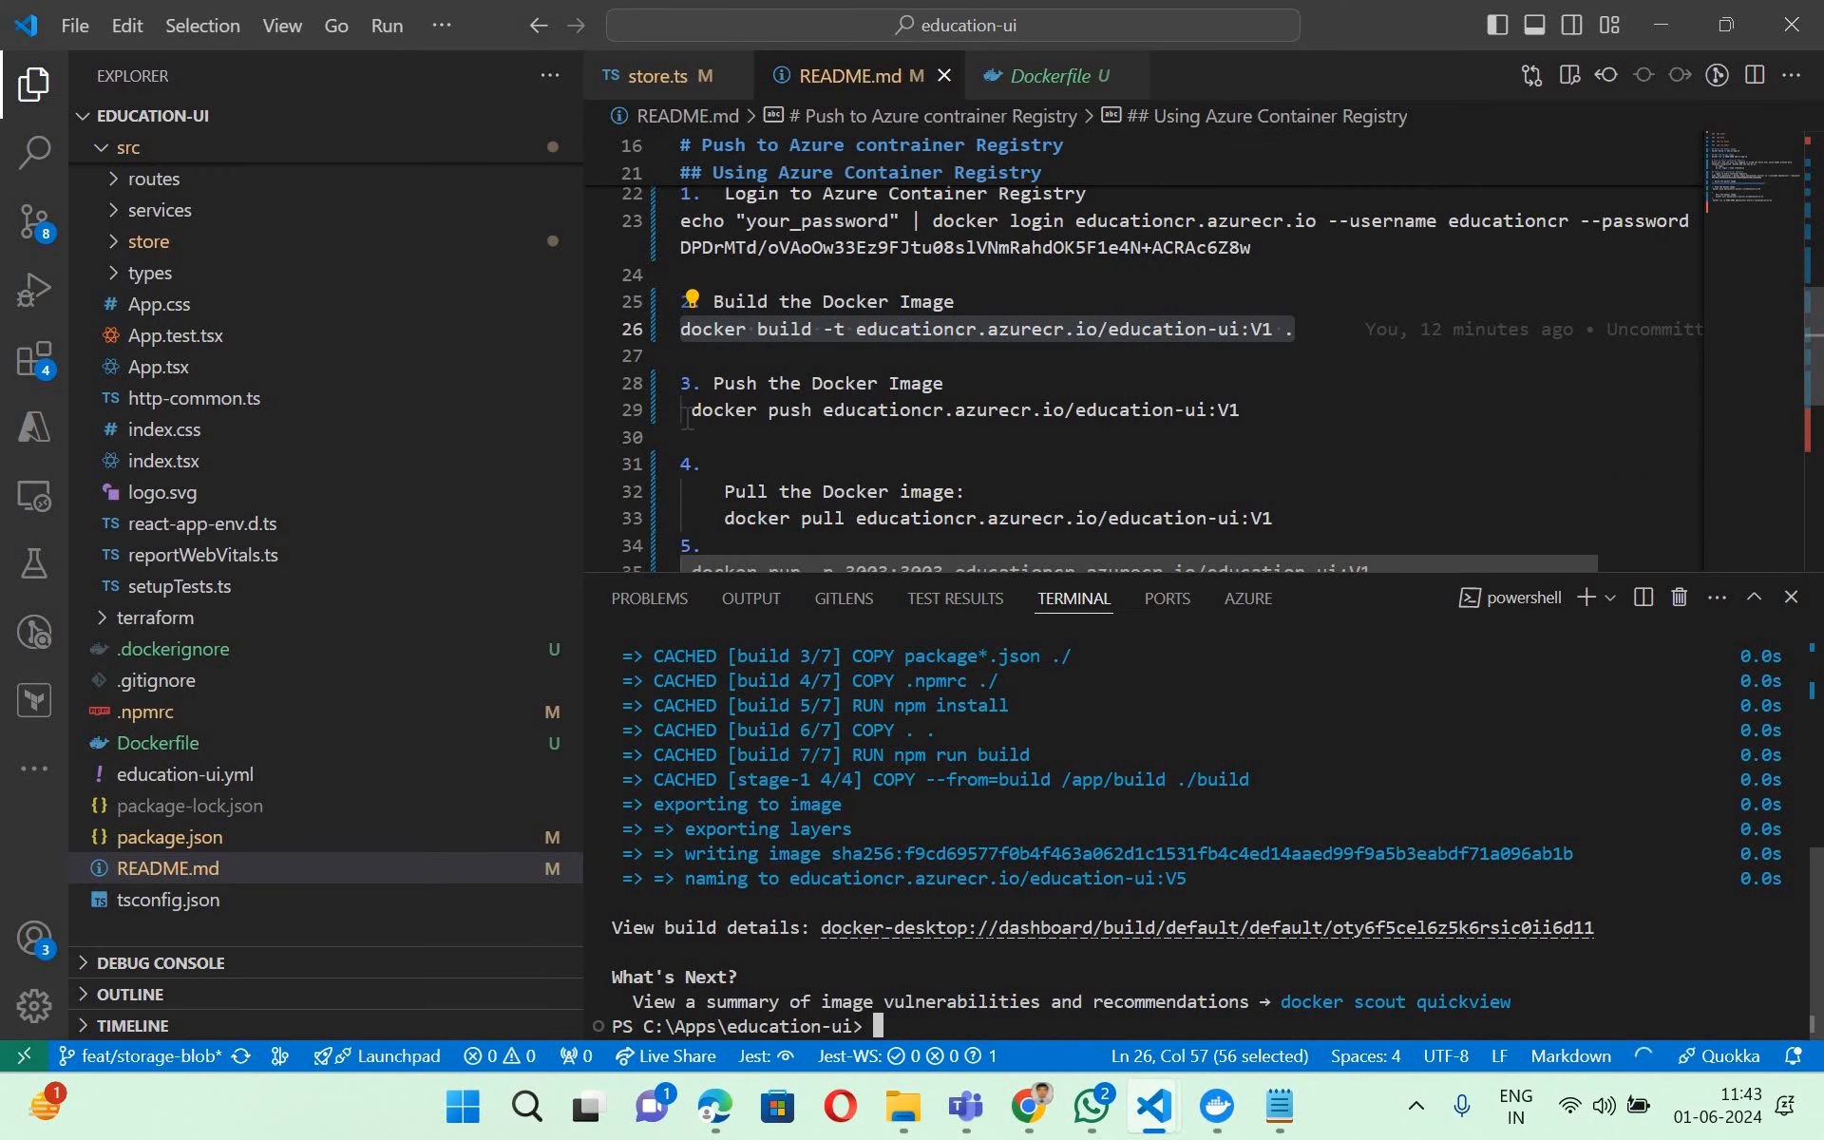
pyautogui.moveTo(683, 409); pyautogui.dragTo(856, 410)
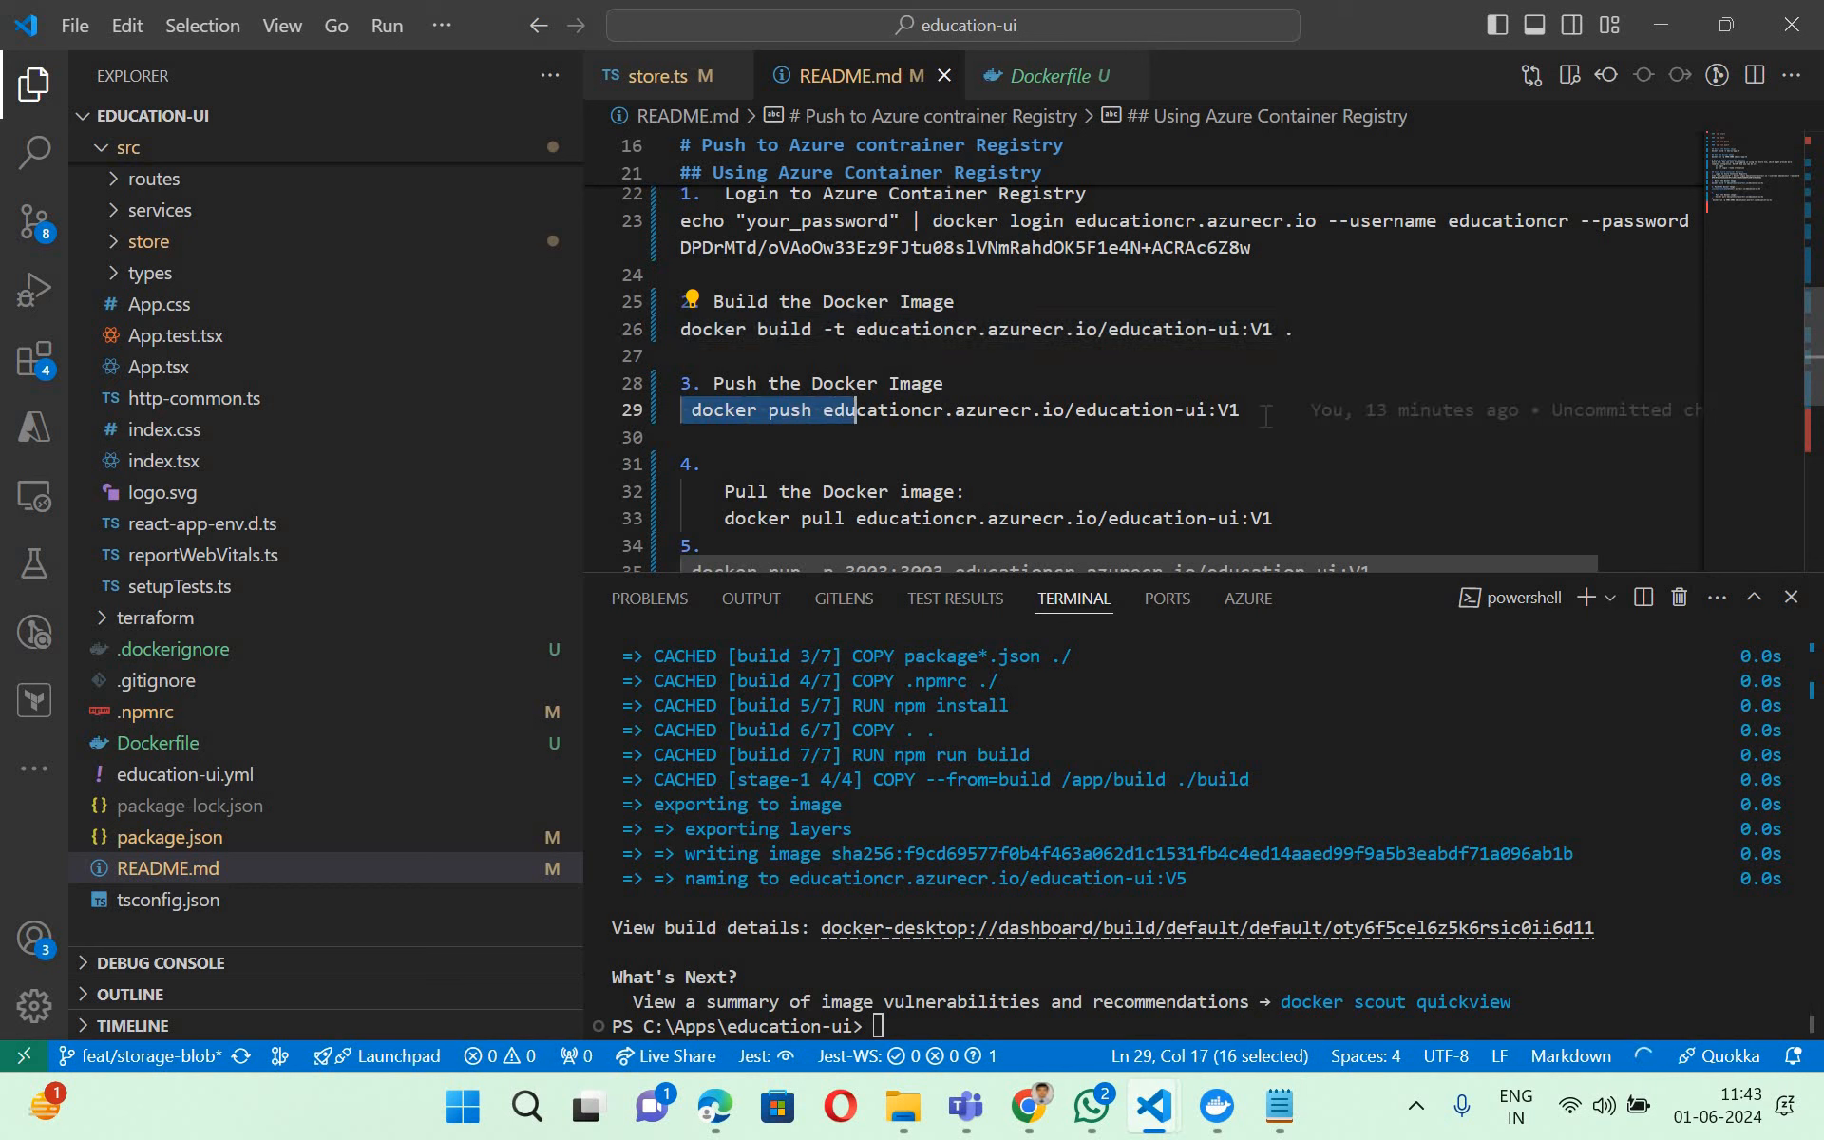
pyautogui.press('End')
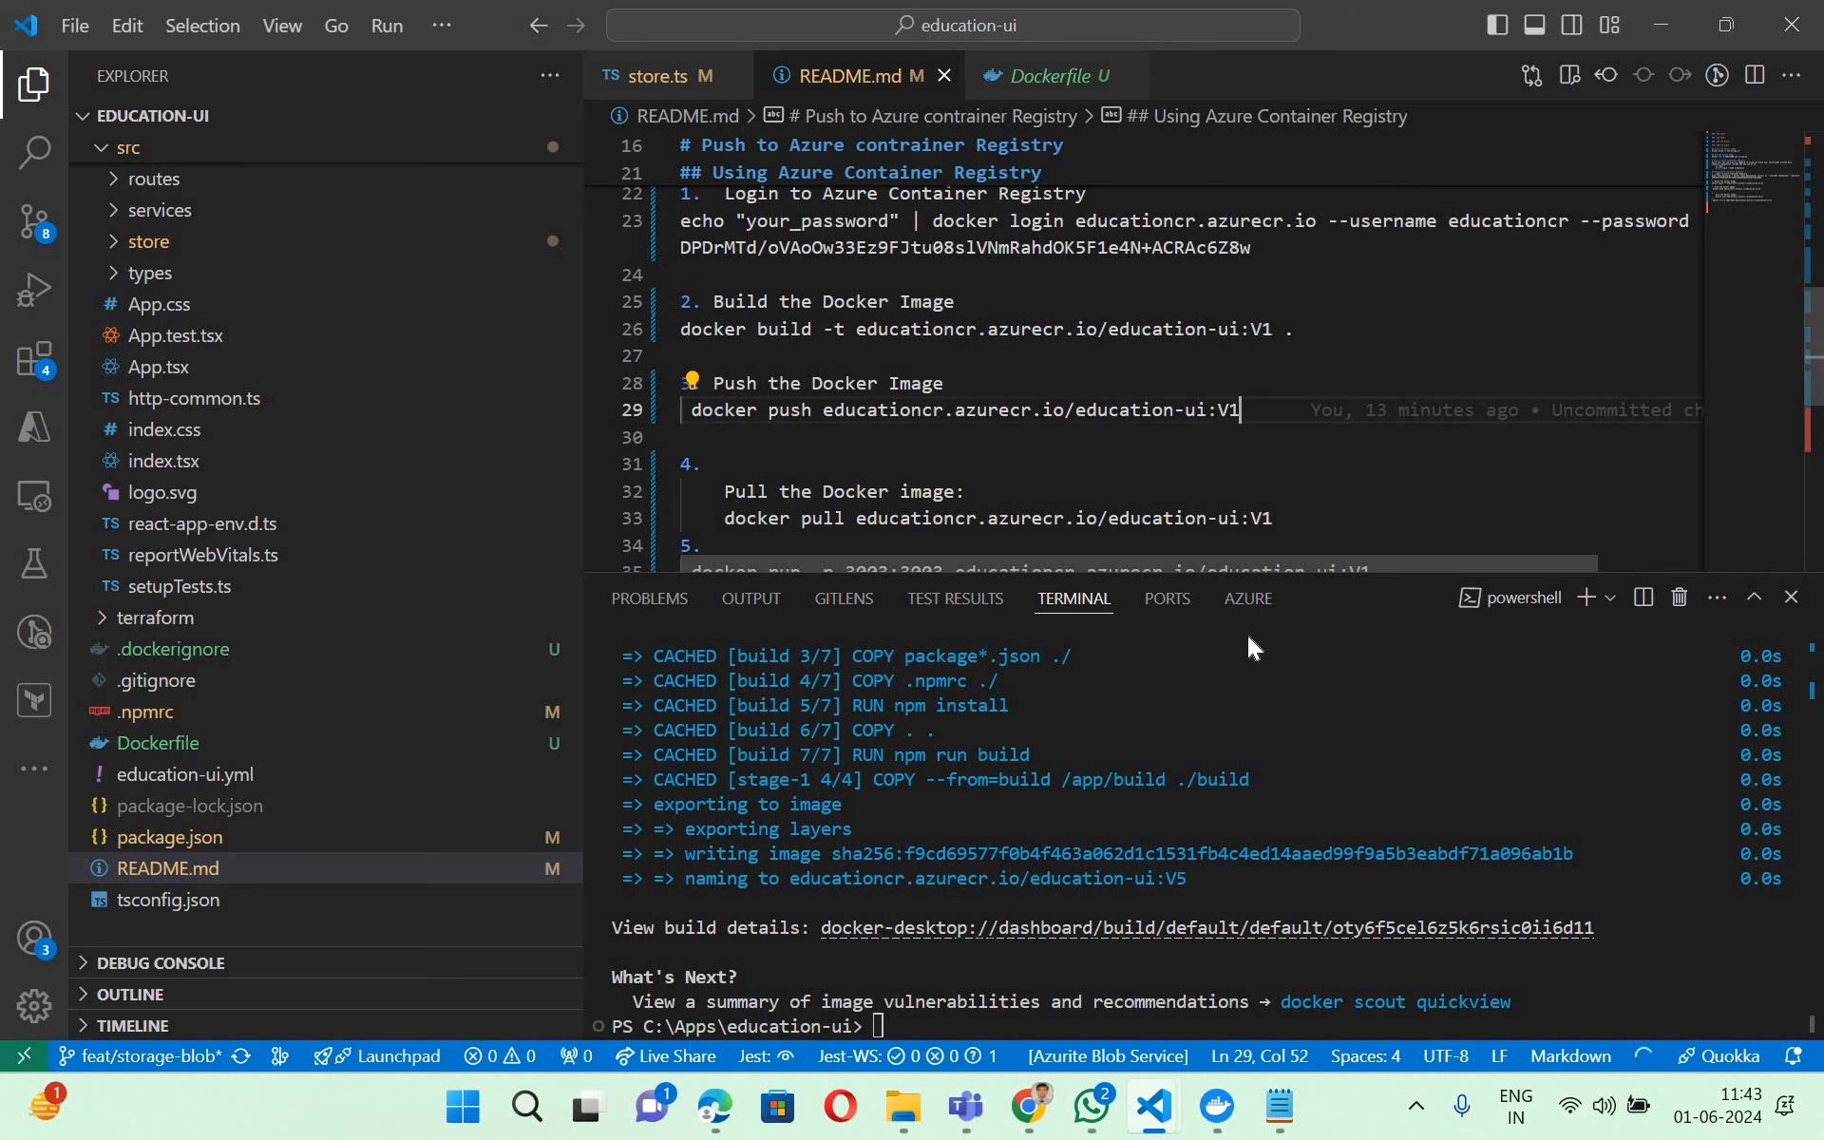
pyautogui.press('BackSpace')
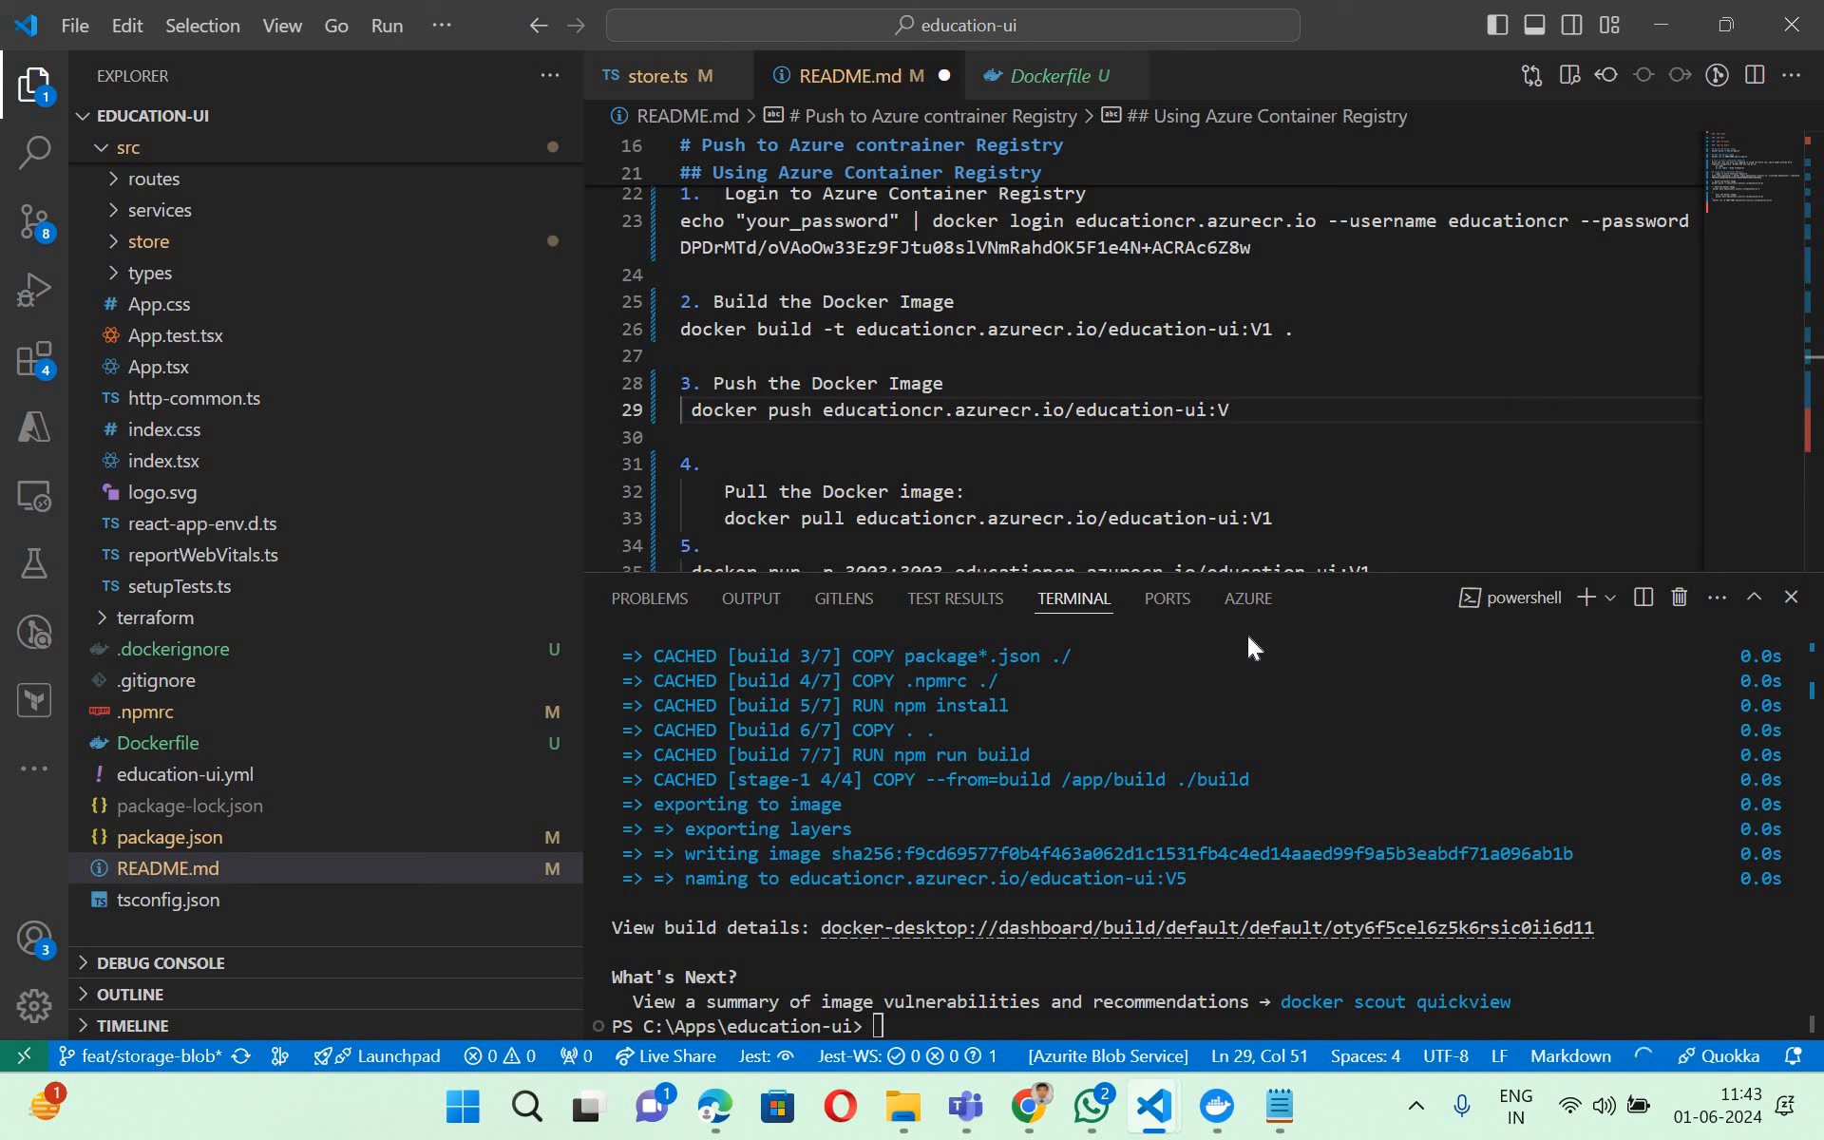
pyautogui.write('5')
pyautogui.click(1274, 329)
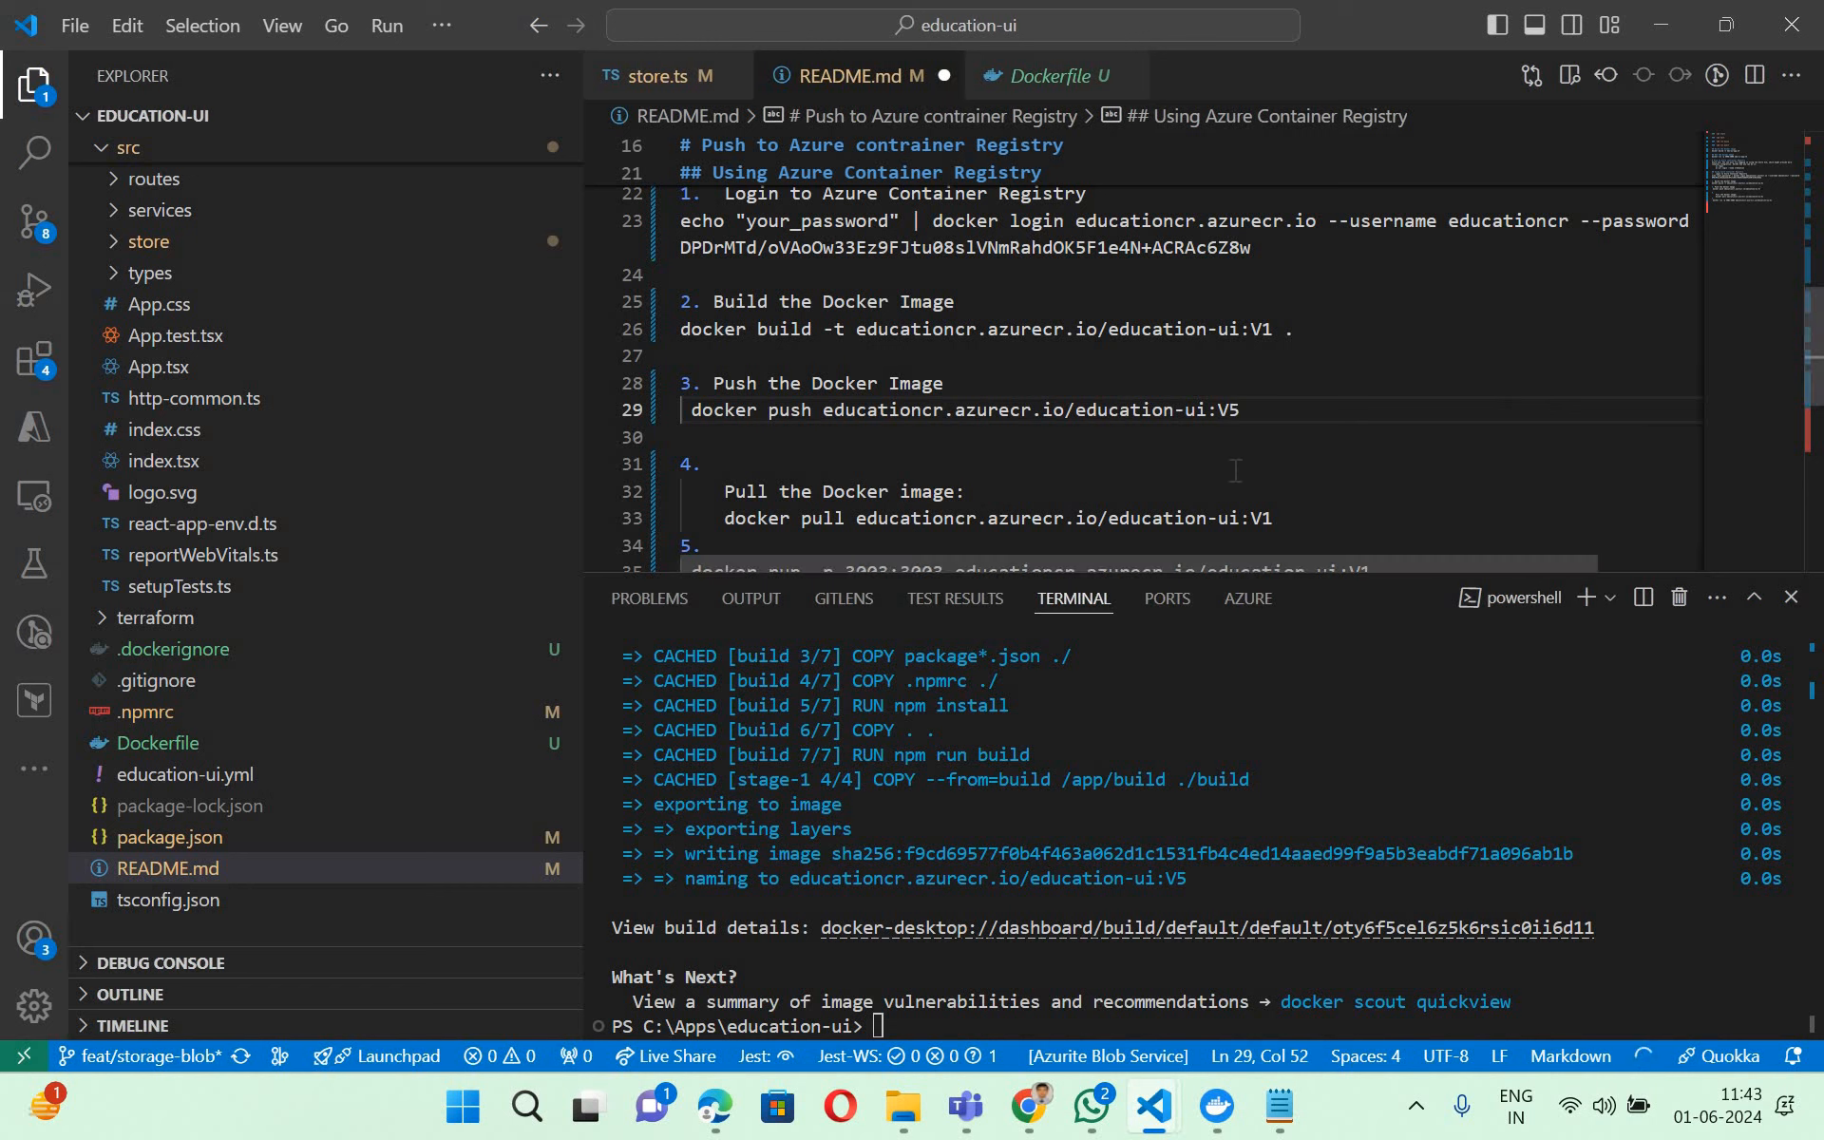
pyautogui.press('BackSpace')
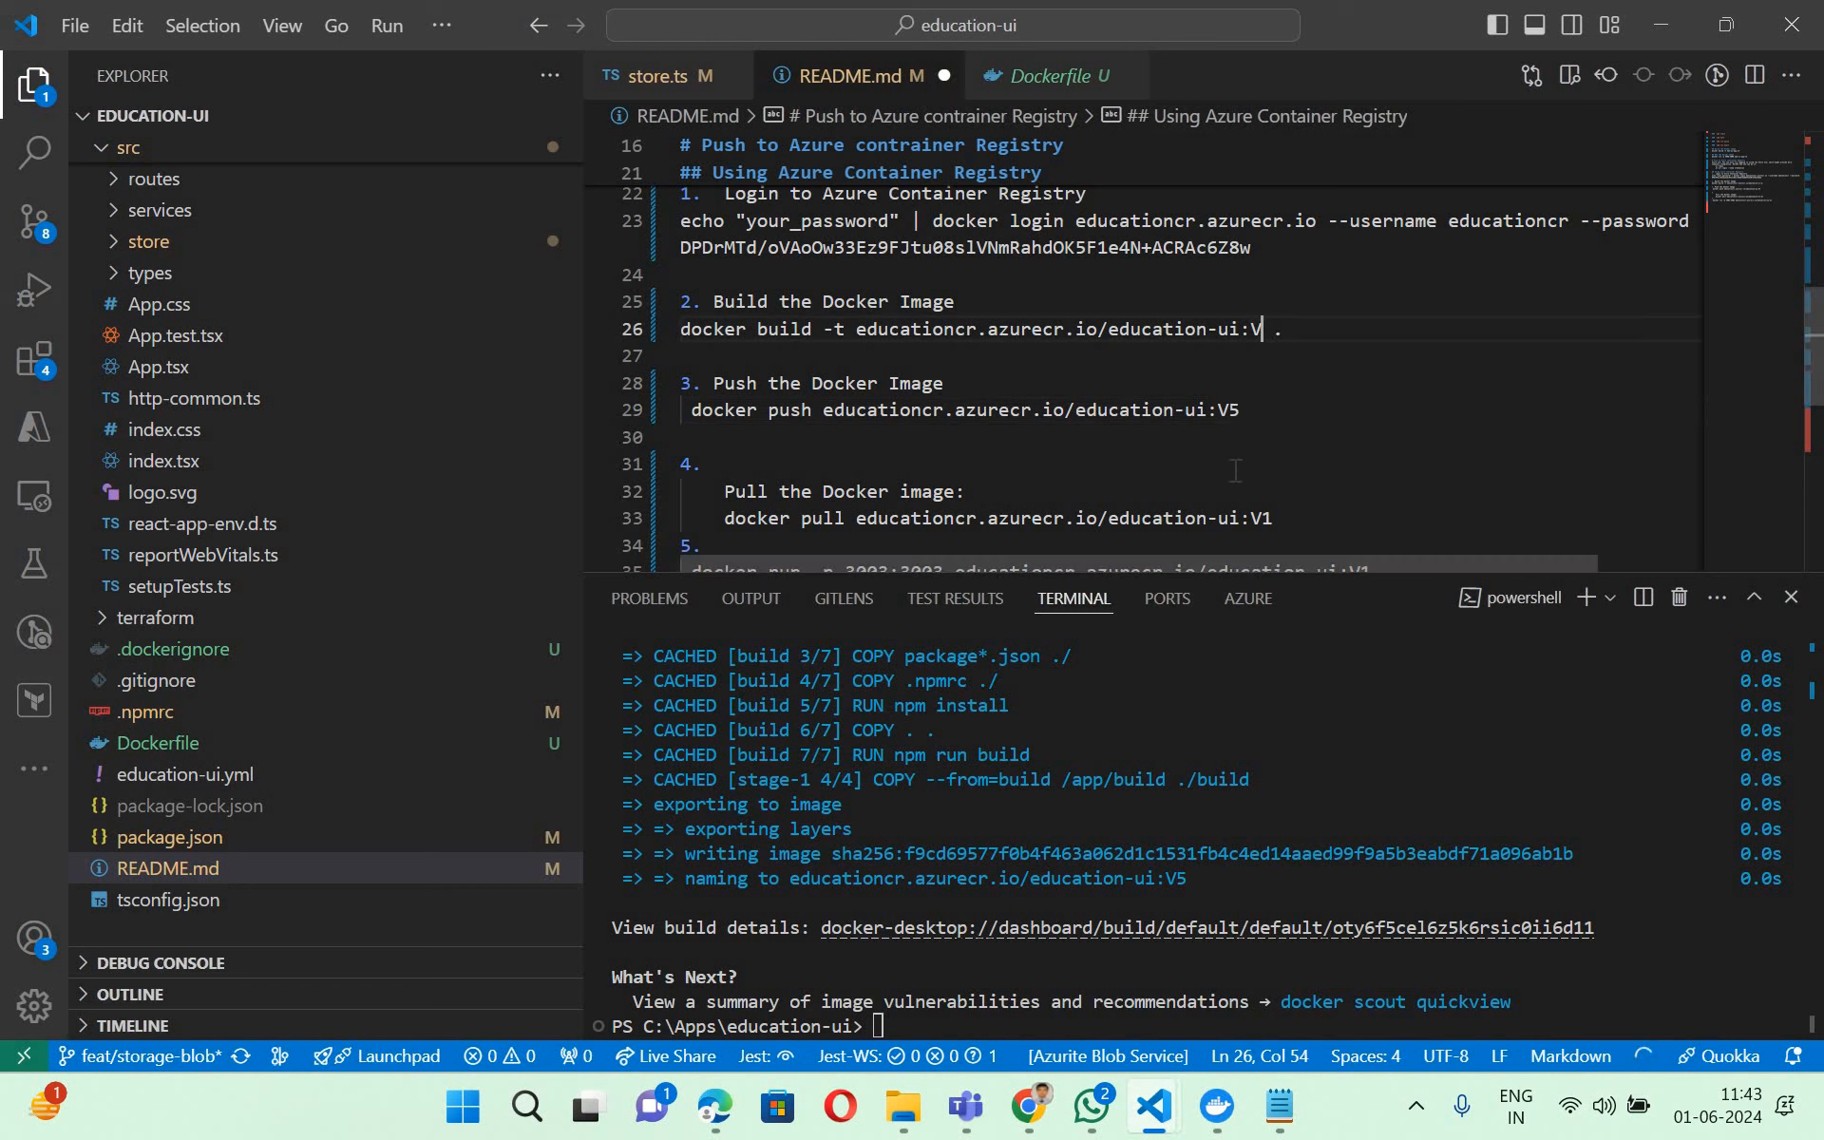
pyautogui.write('5')
# - Copy the README's docker push command into the terminal and run it for educationcr.azurecr.io/education-ui:V5
pyautogui.moveTo(1240, 410); pyautogui.dragTo(702, 409)
pyautogui.hotkey('shift', 'Left')
pyautogui.hotkey('ctrl', 'c')
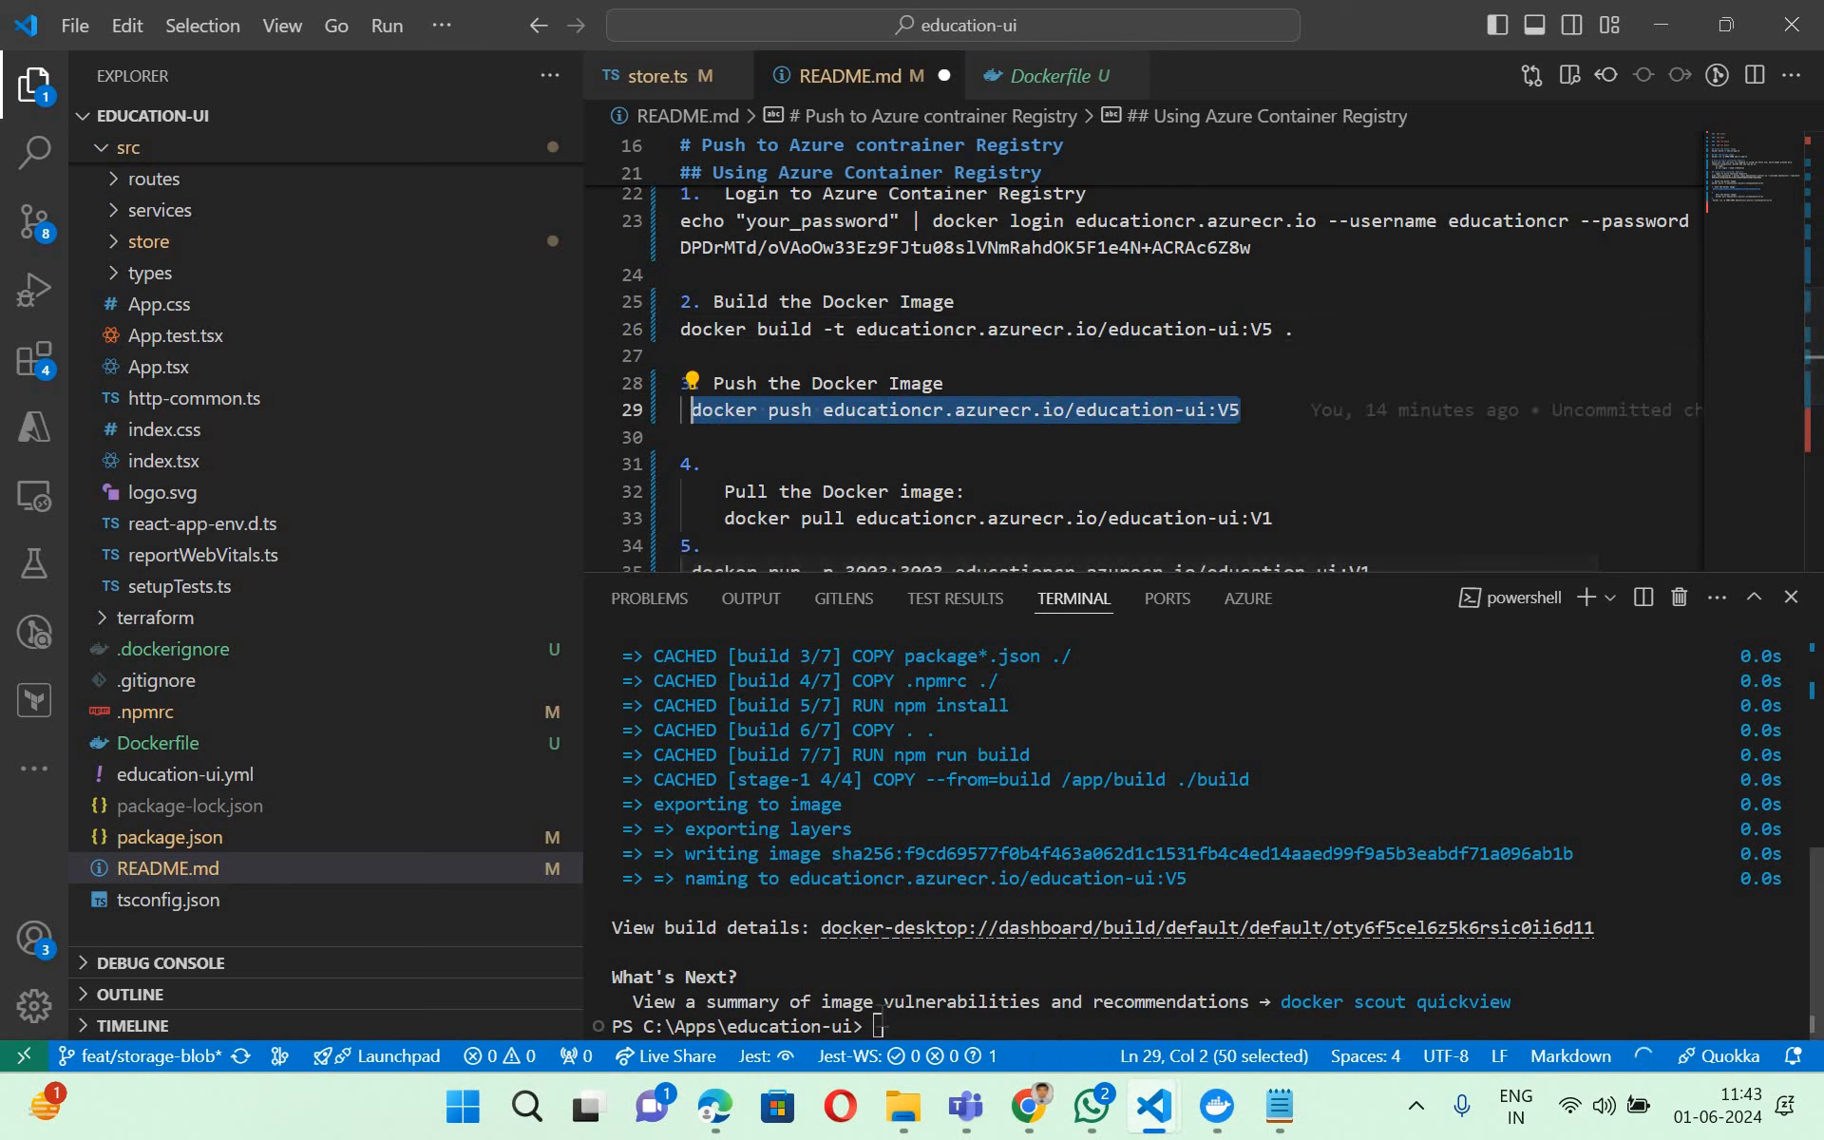
pyautogui.click(1333, 1024)
pyautogui.hotkey('ctrl', 'v')
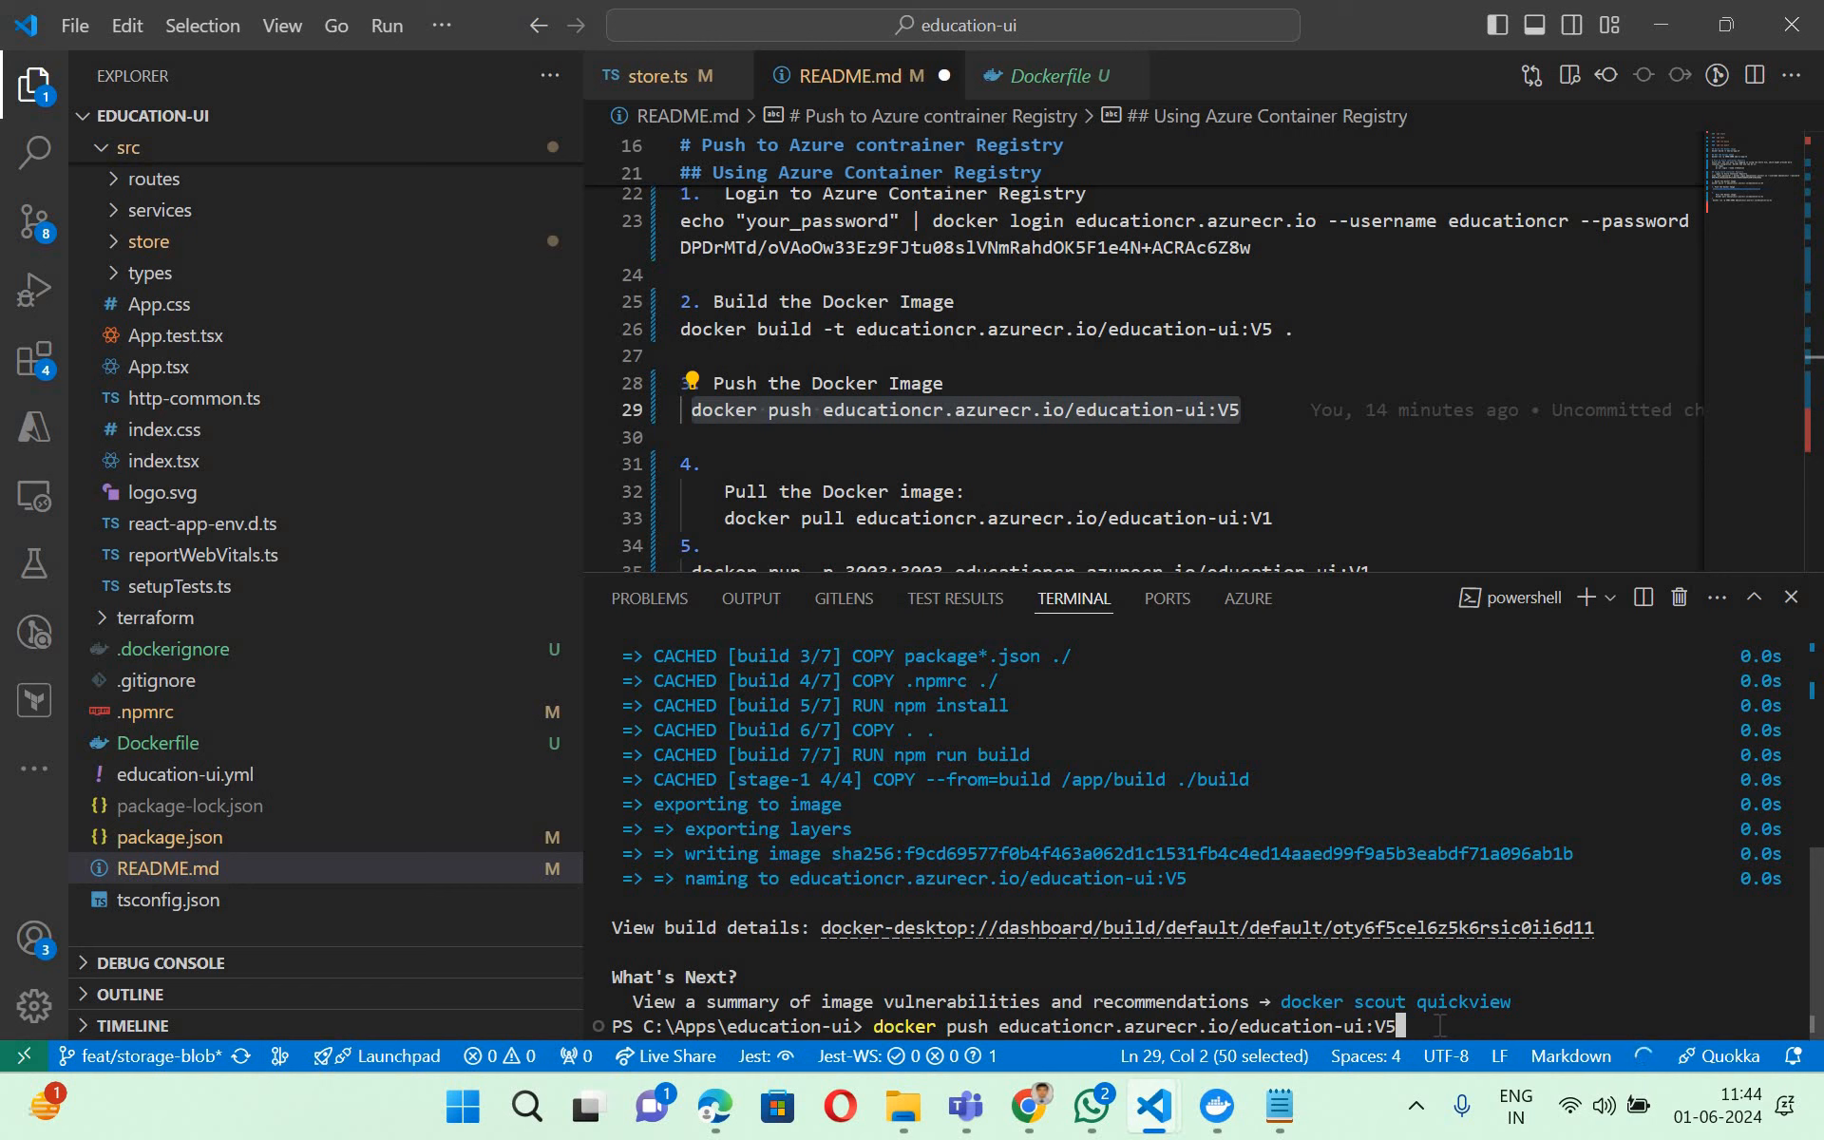
pyautogui.press('Return')
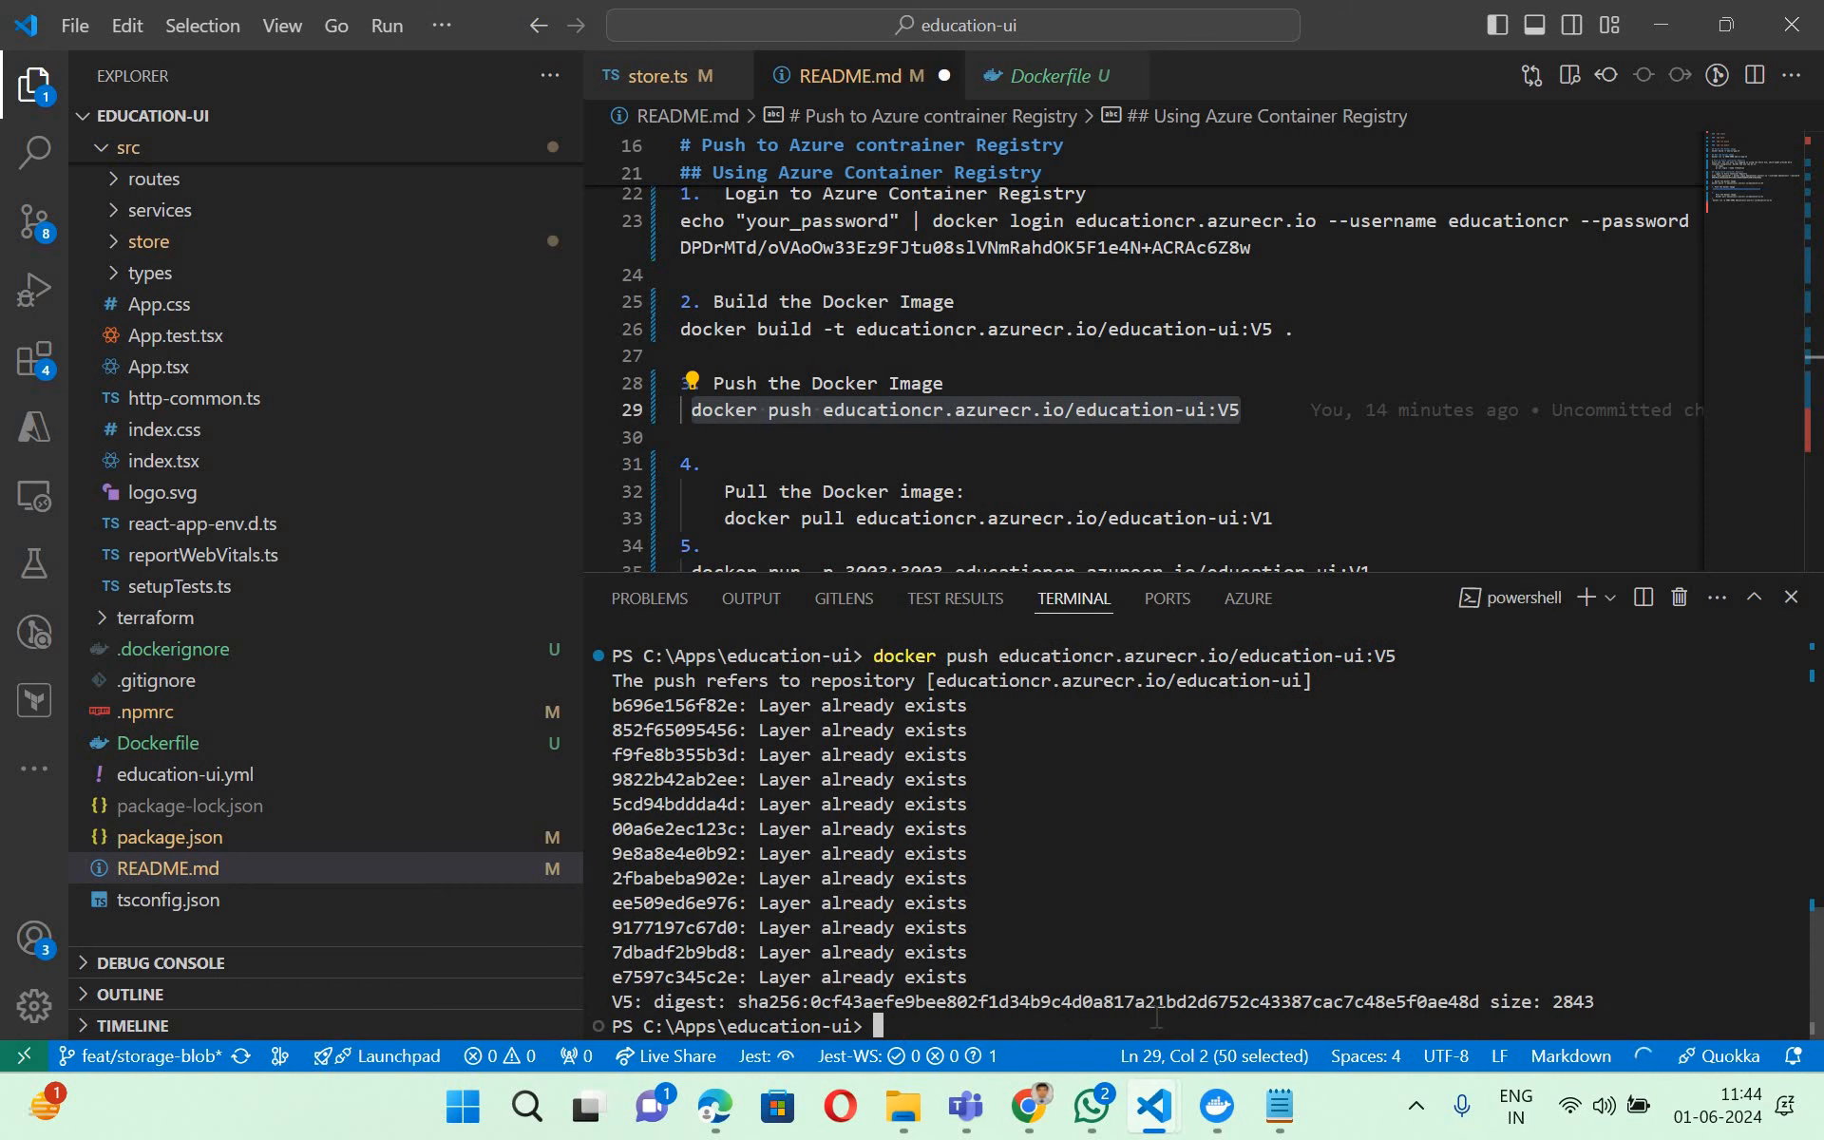
# - Switch to the Azure portal in Chrome, check the education-ui repository's tags and return to VS Code from the portal home page
pyautogui.click(1029, 1105)
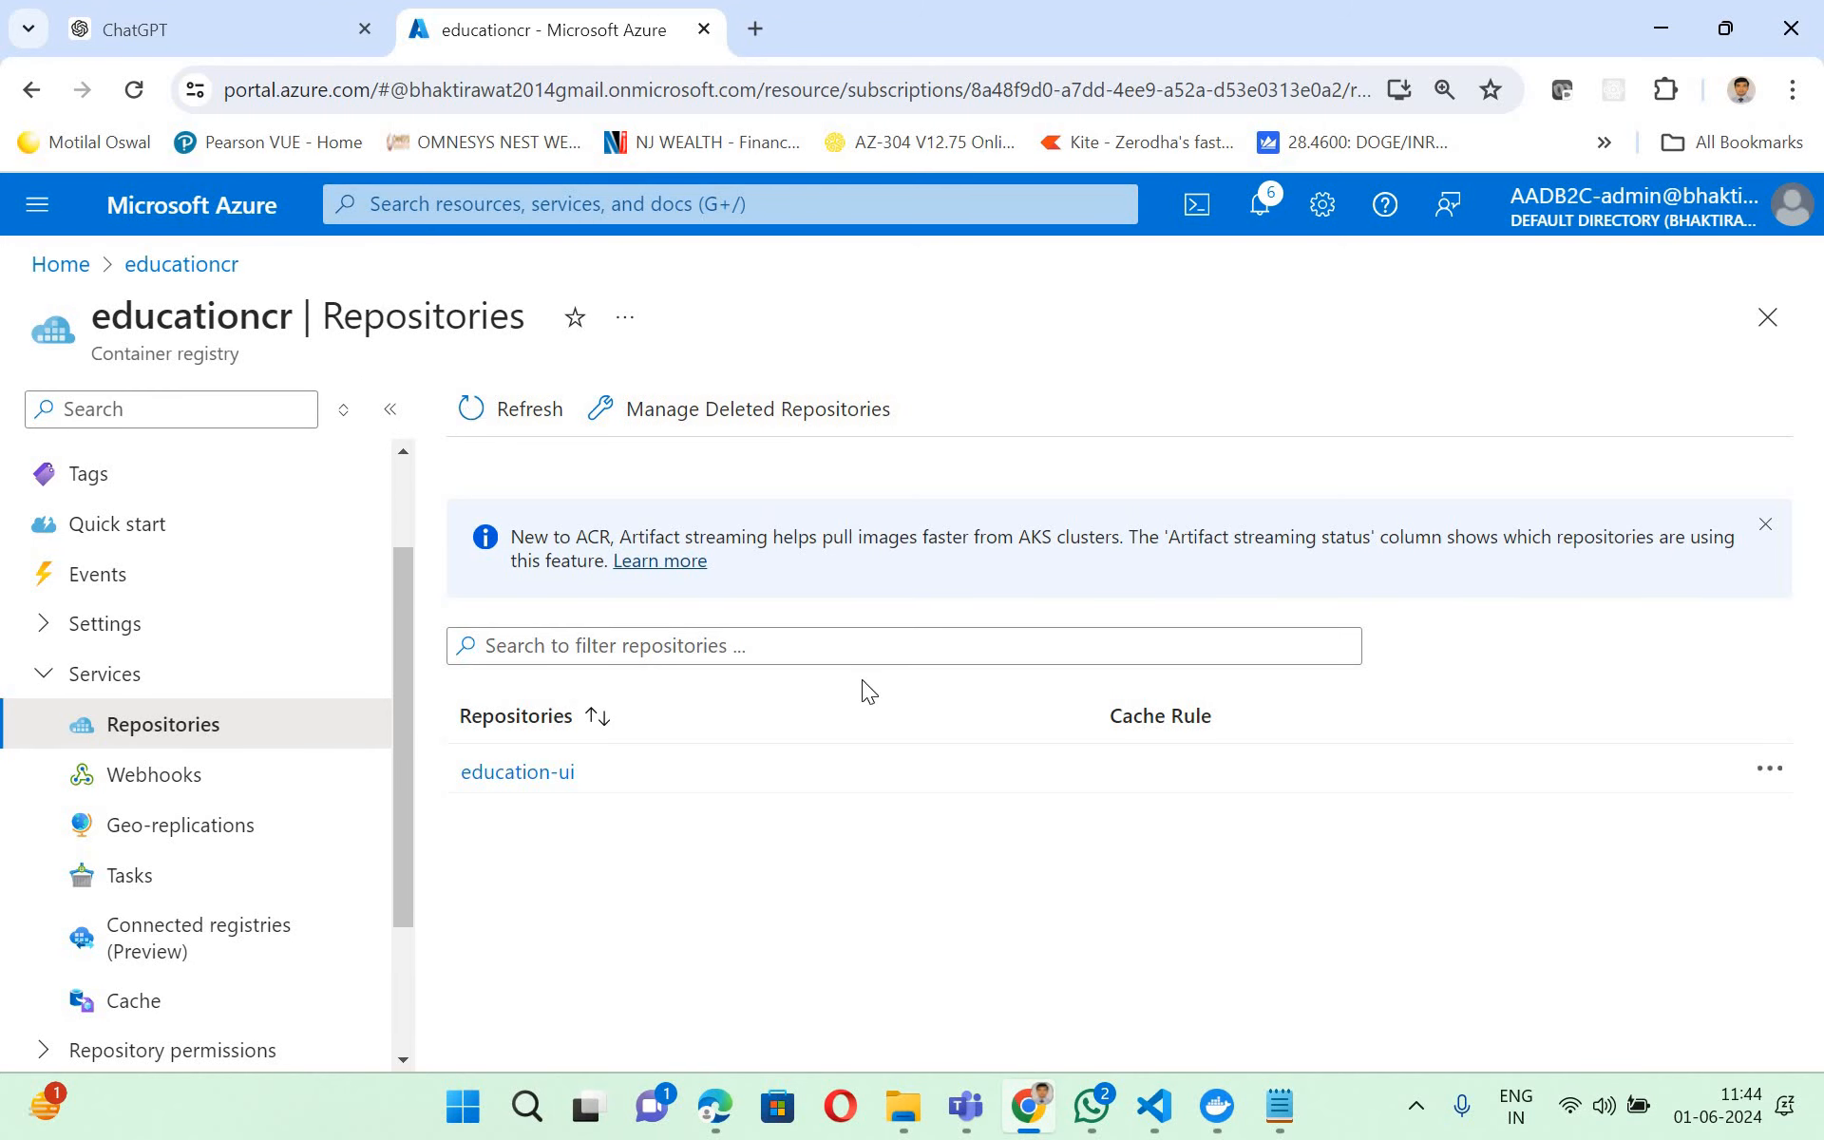
pyautogui.click(522, 781)
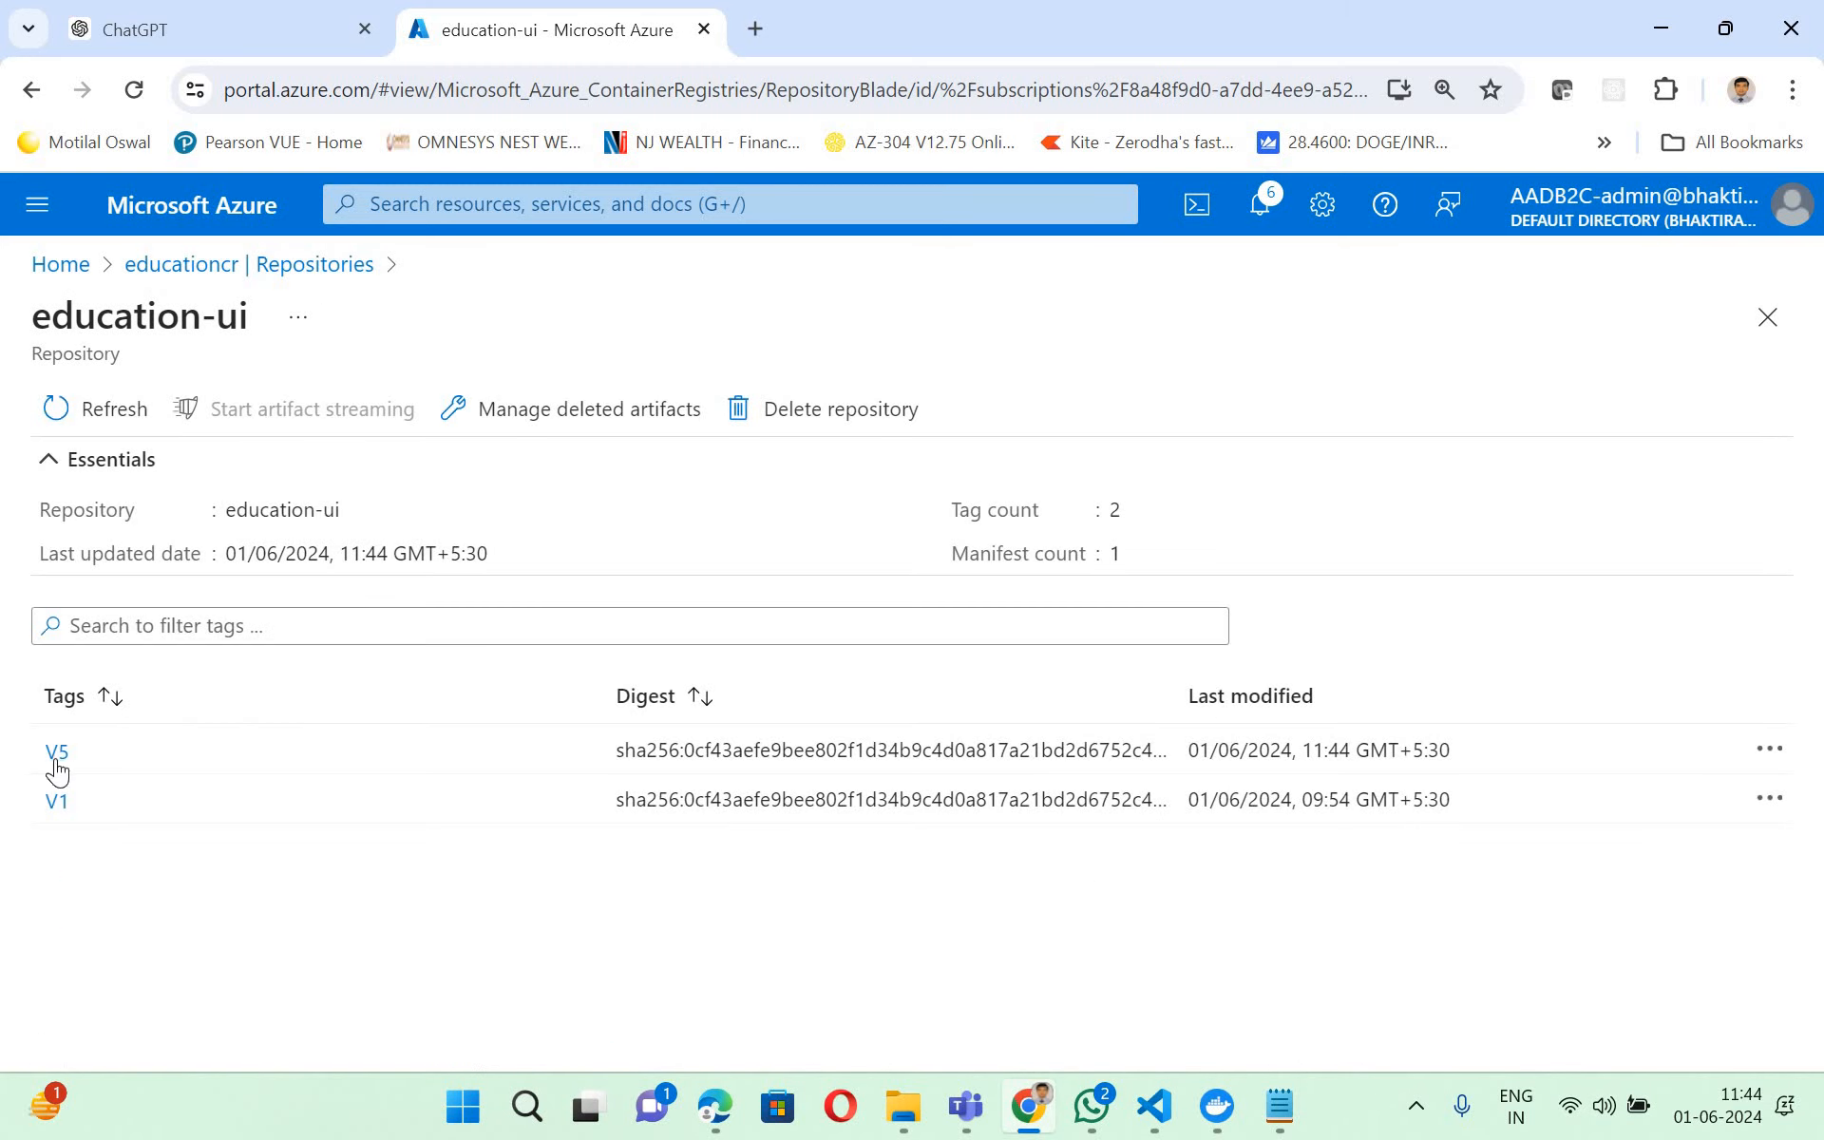
pyautogui.click(57, 766)
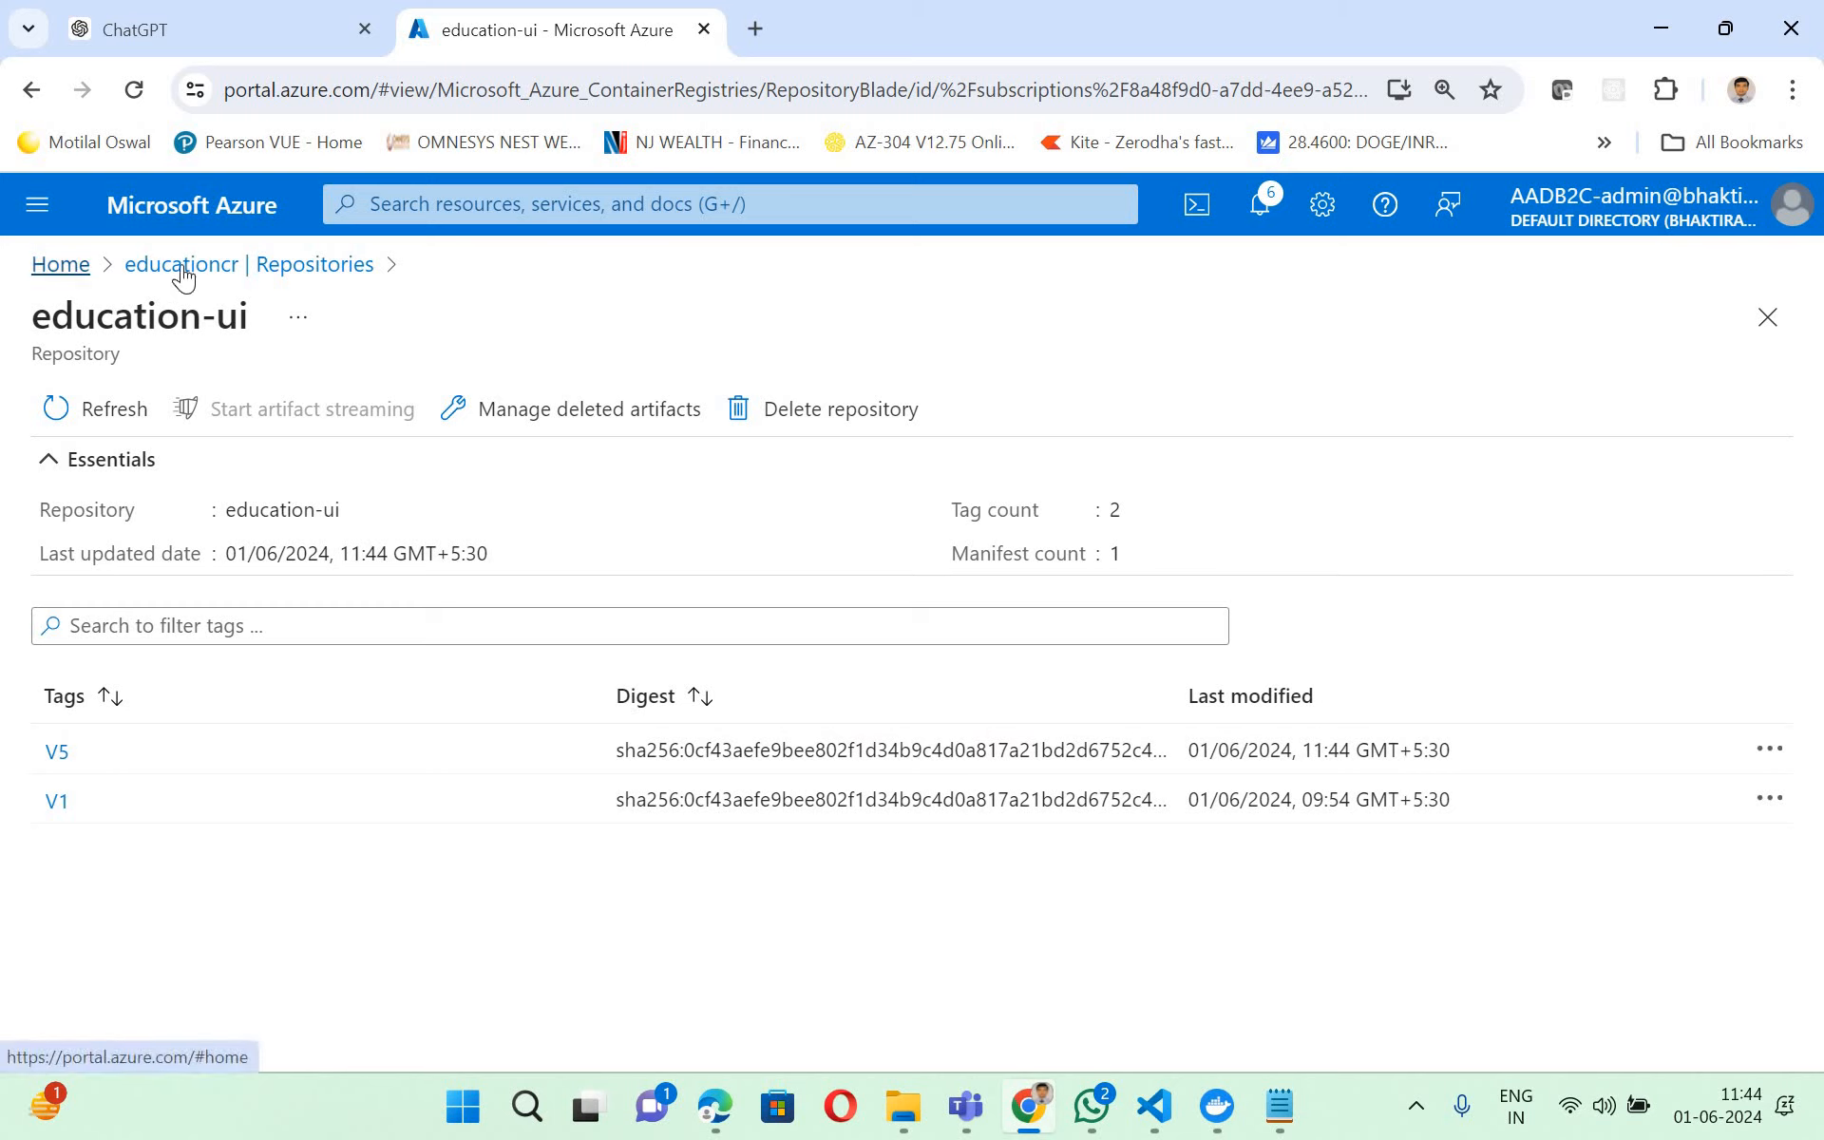
pyautogui.click(61, 266)
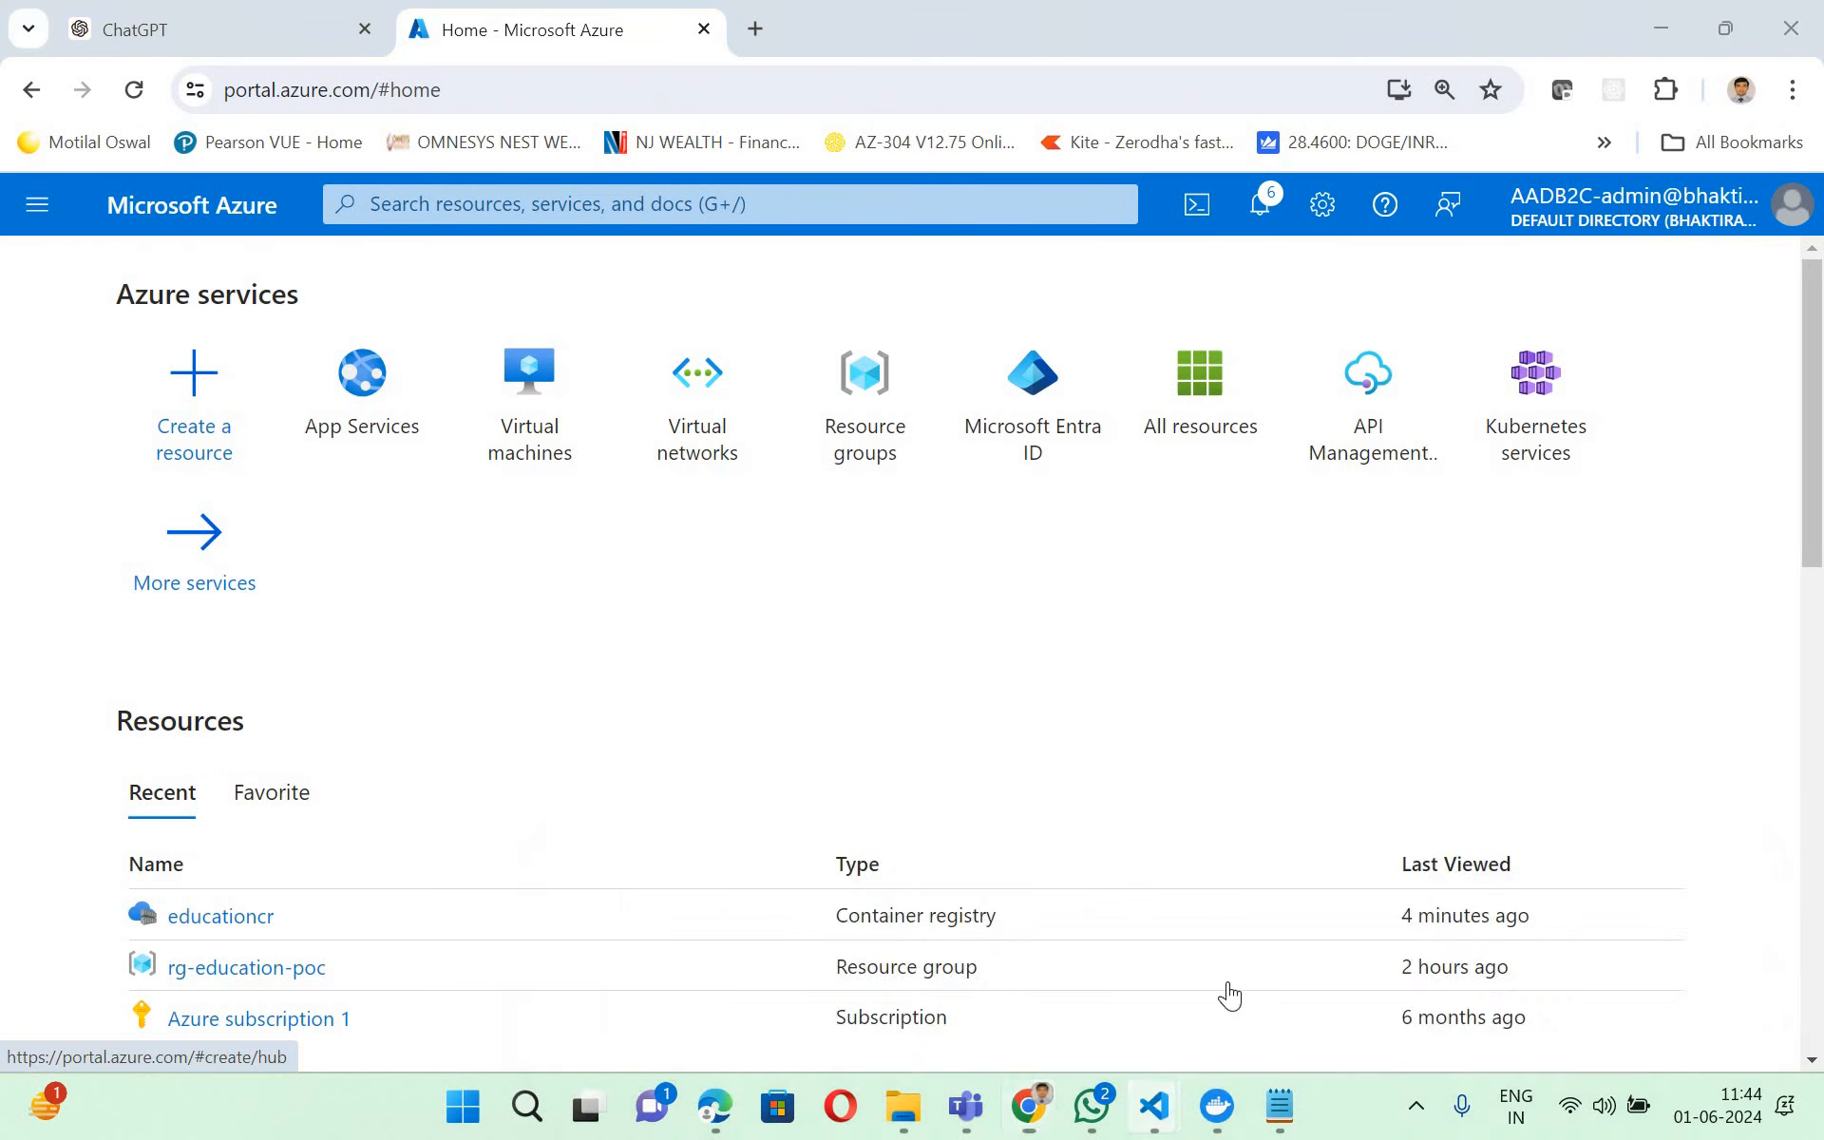
pyautogui.moveTo(1152, 1105)
pyautogui.click(1002, 939)
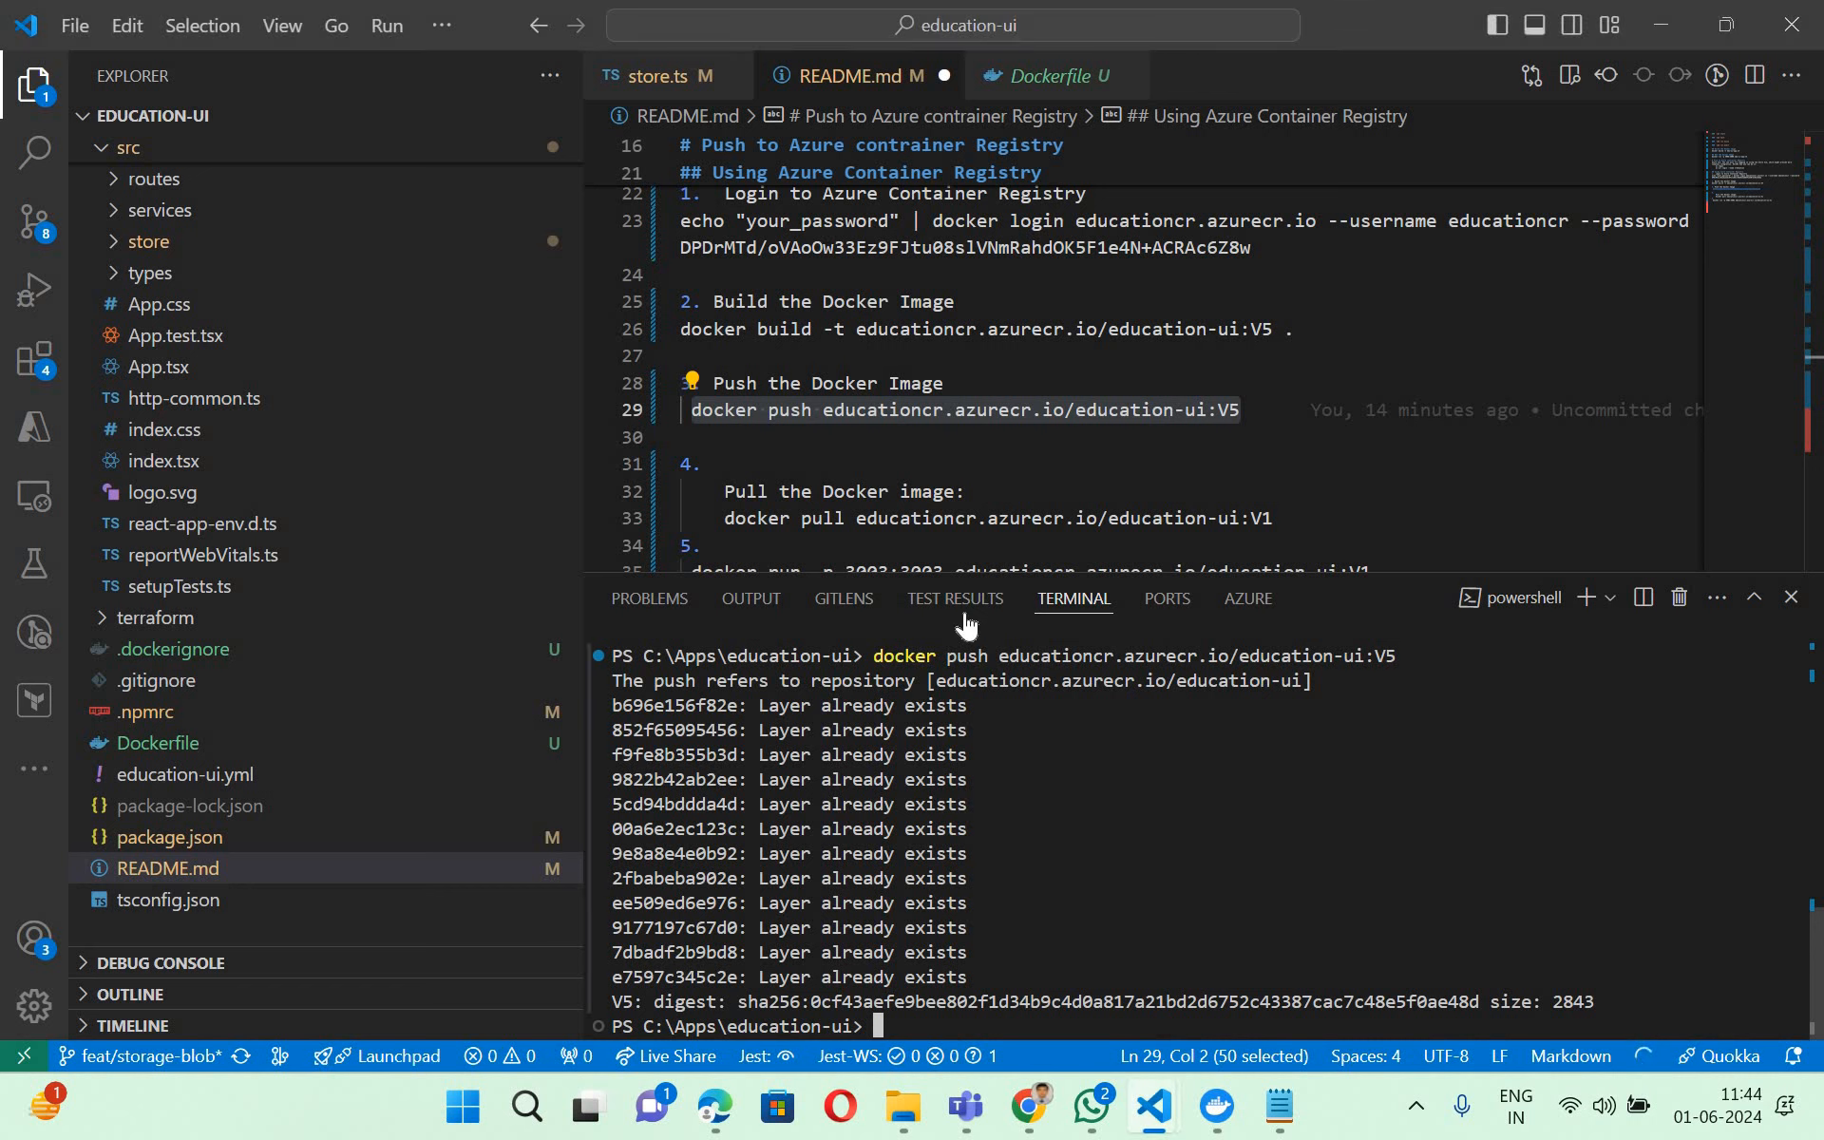
# - Copy the README's docker pull command for educationcr.azurecr.io/education-ui
pyautogui.scroll(-1, 988, 448)
pyautogui.scroll(-1, 989, 448)
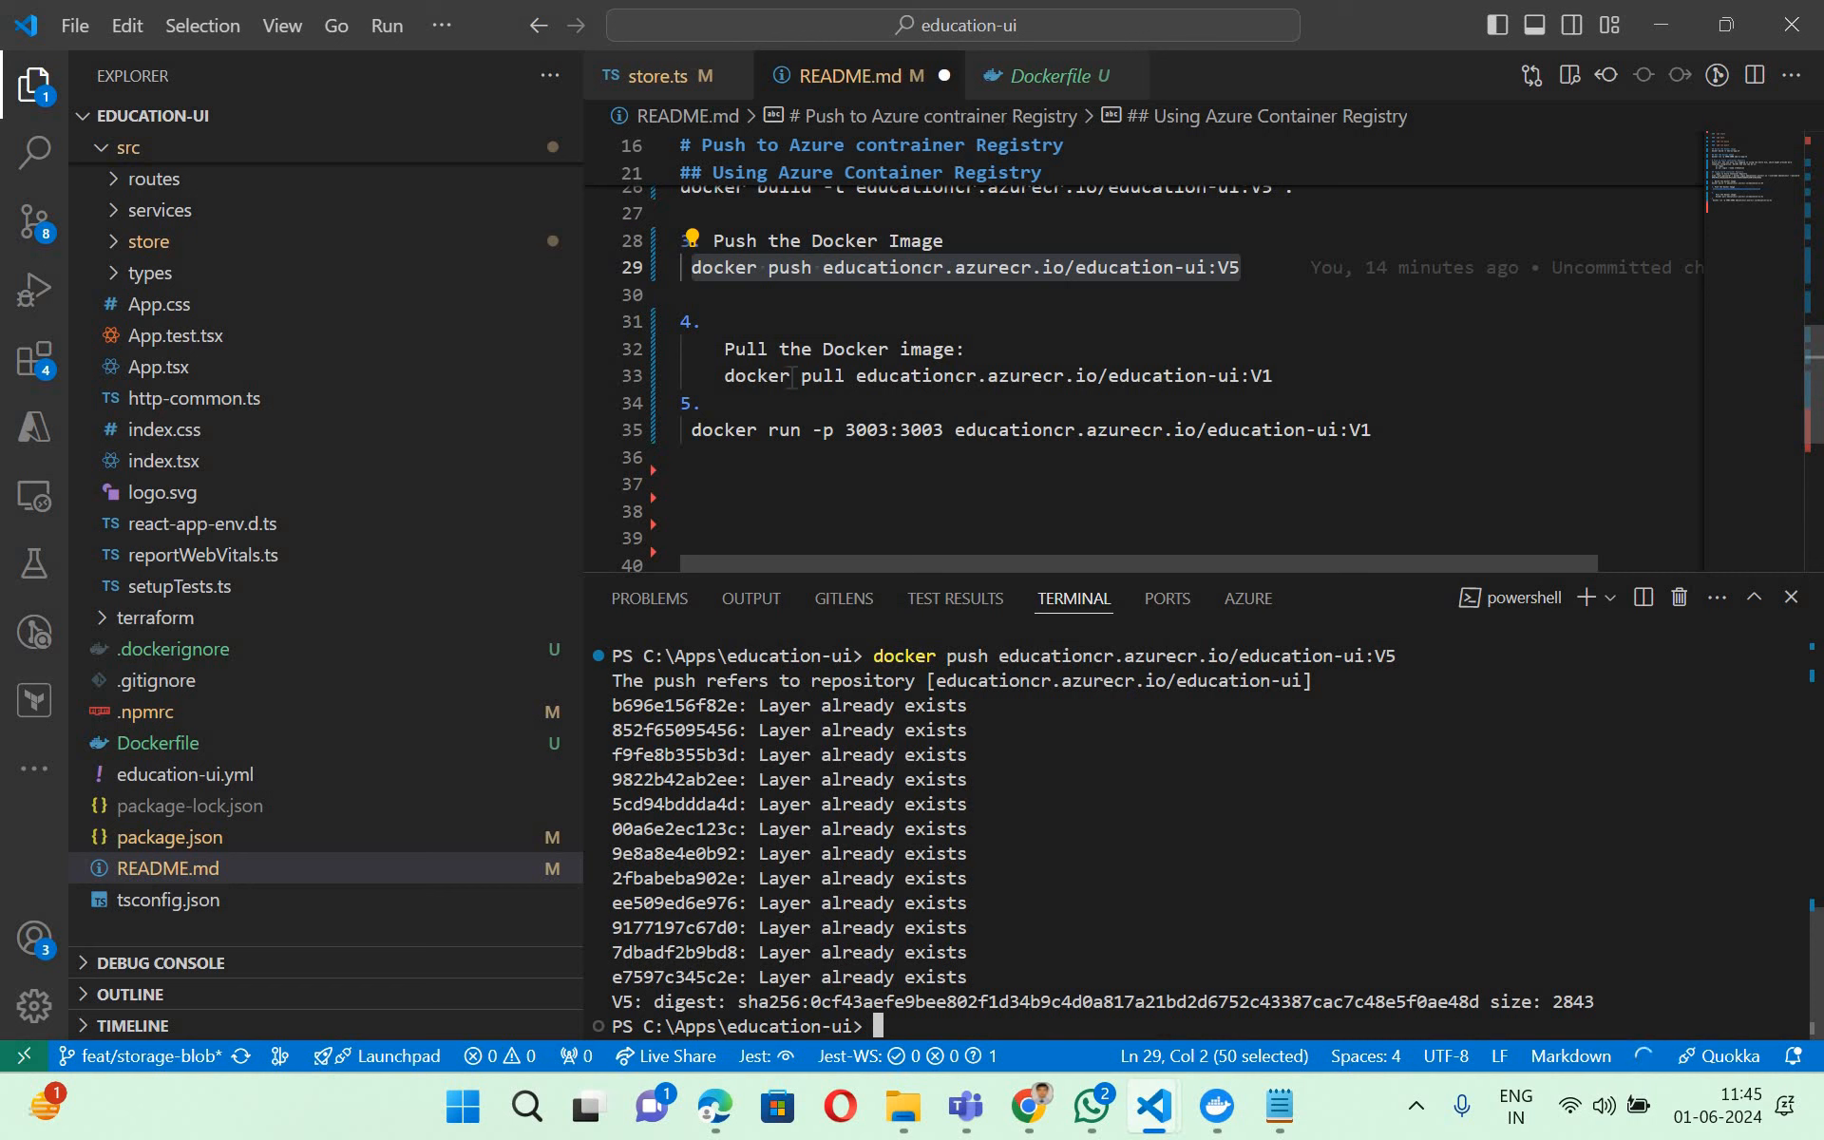
pyautogui.moveTo(725, 376); pyautogui.dragTo(1282, 380)
pyautogui.hotkey('ctrl', 'c')
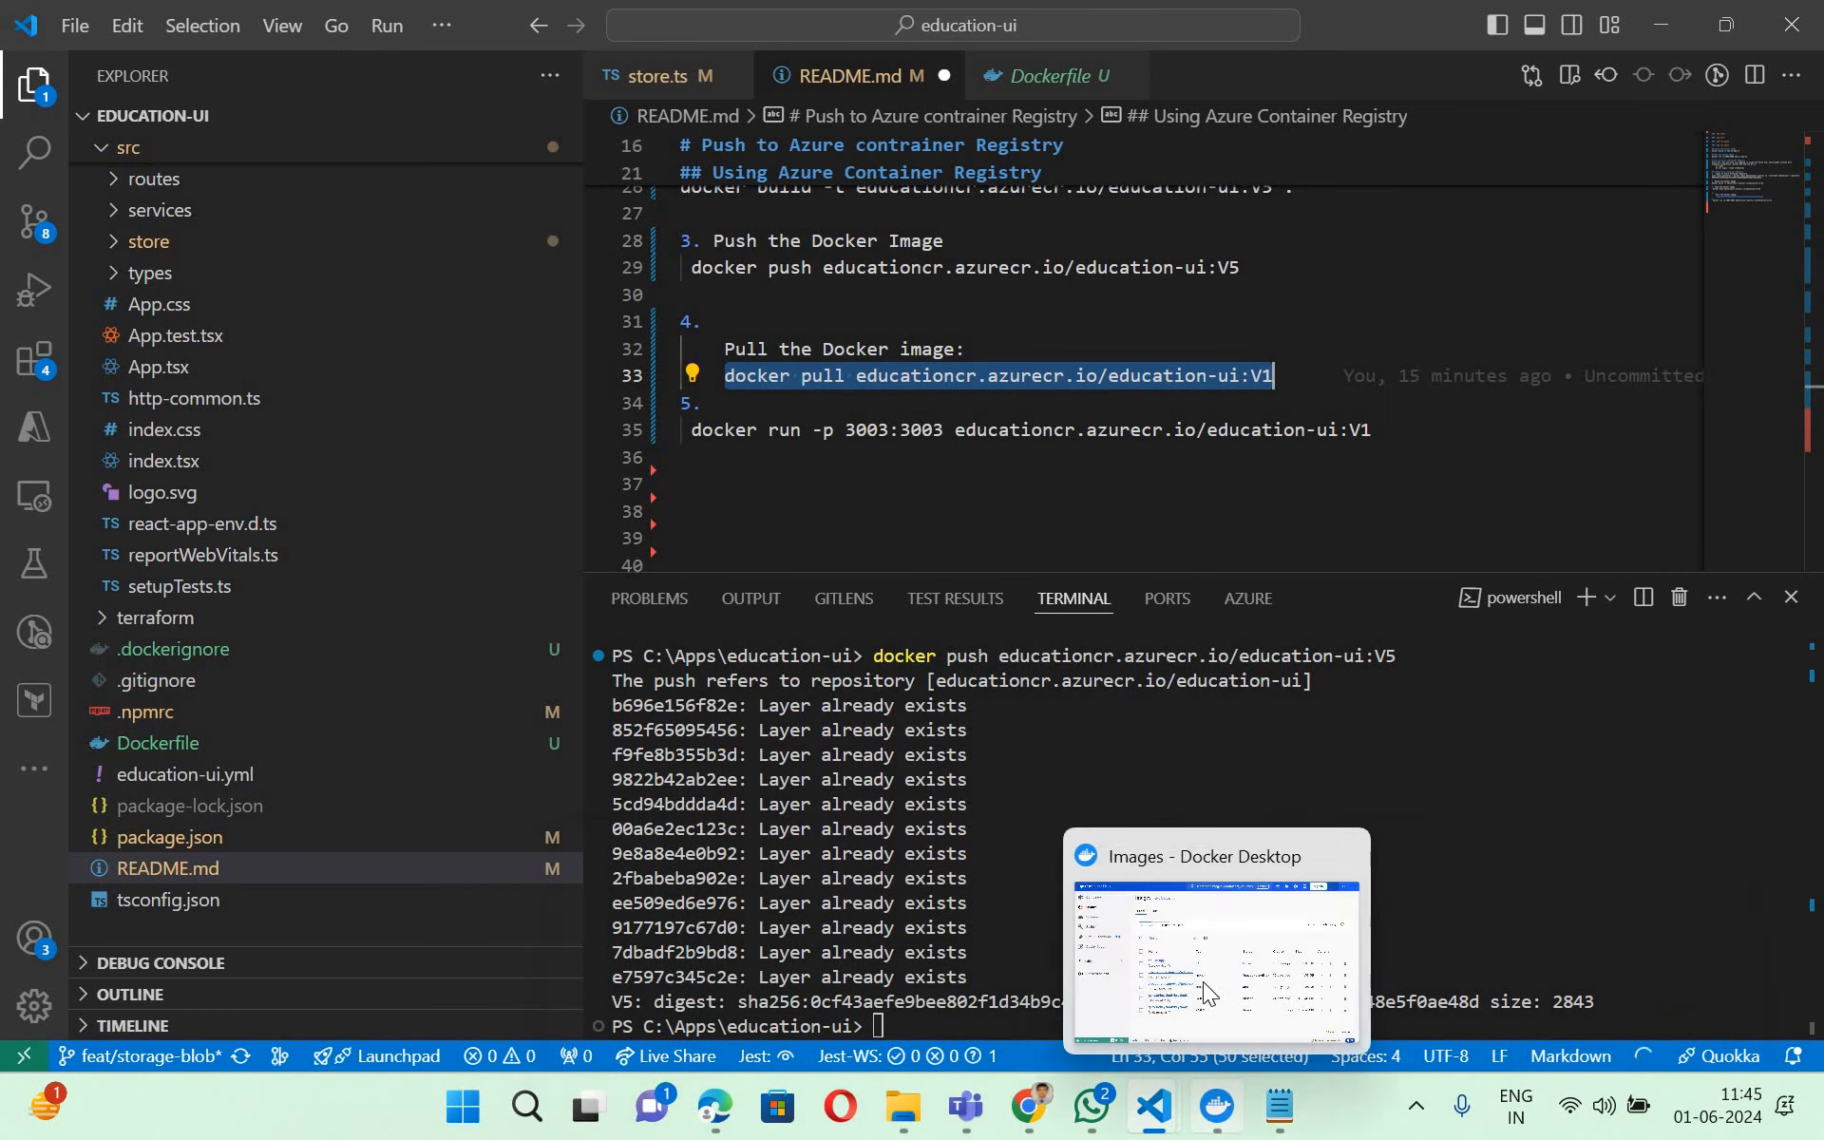
# - Switch to Docker Desktop, check the local images list and return to VS Code
pyautogui.click(1217, 1107)
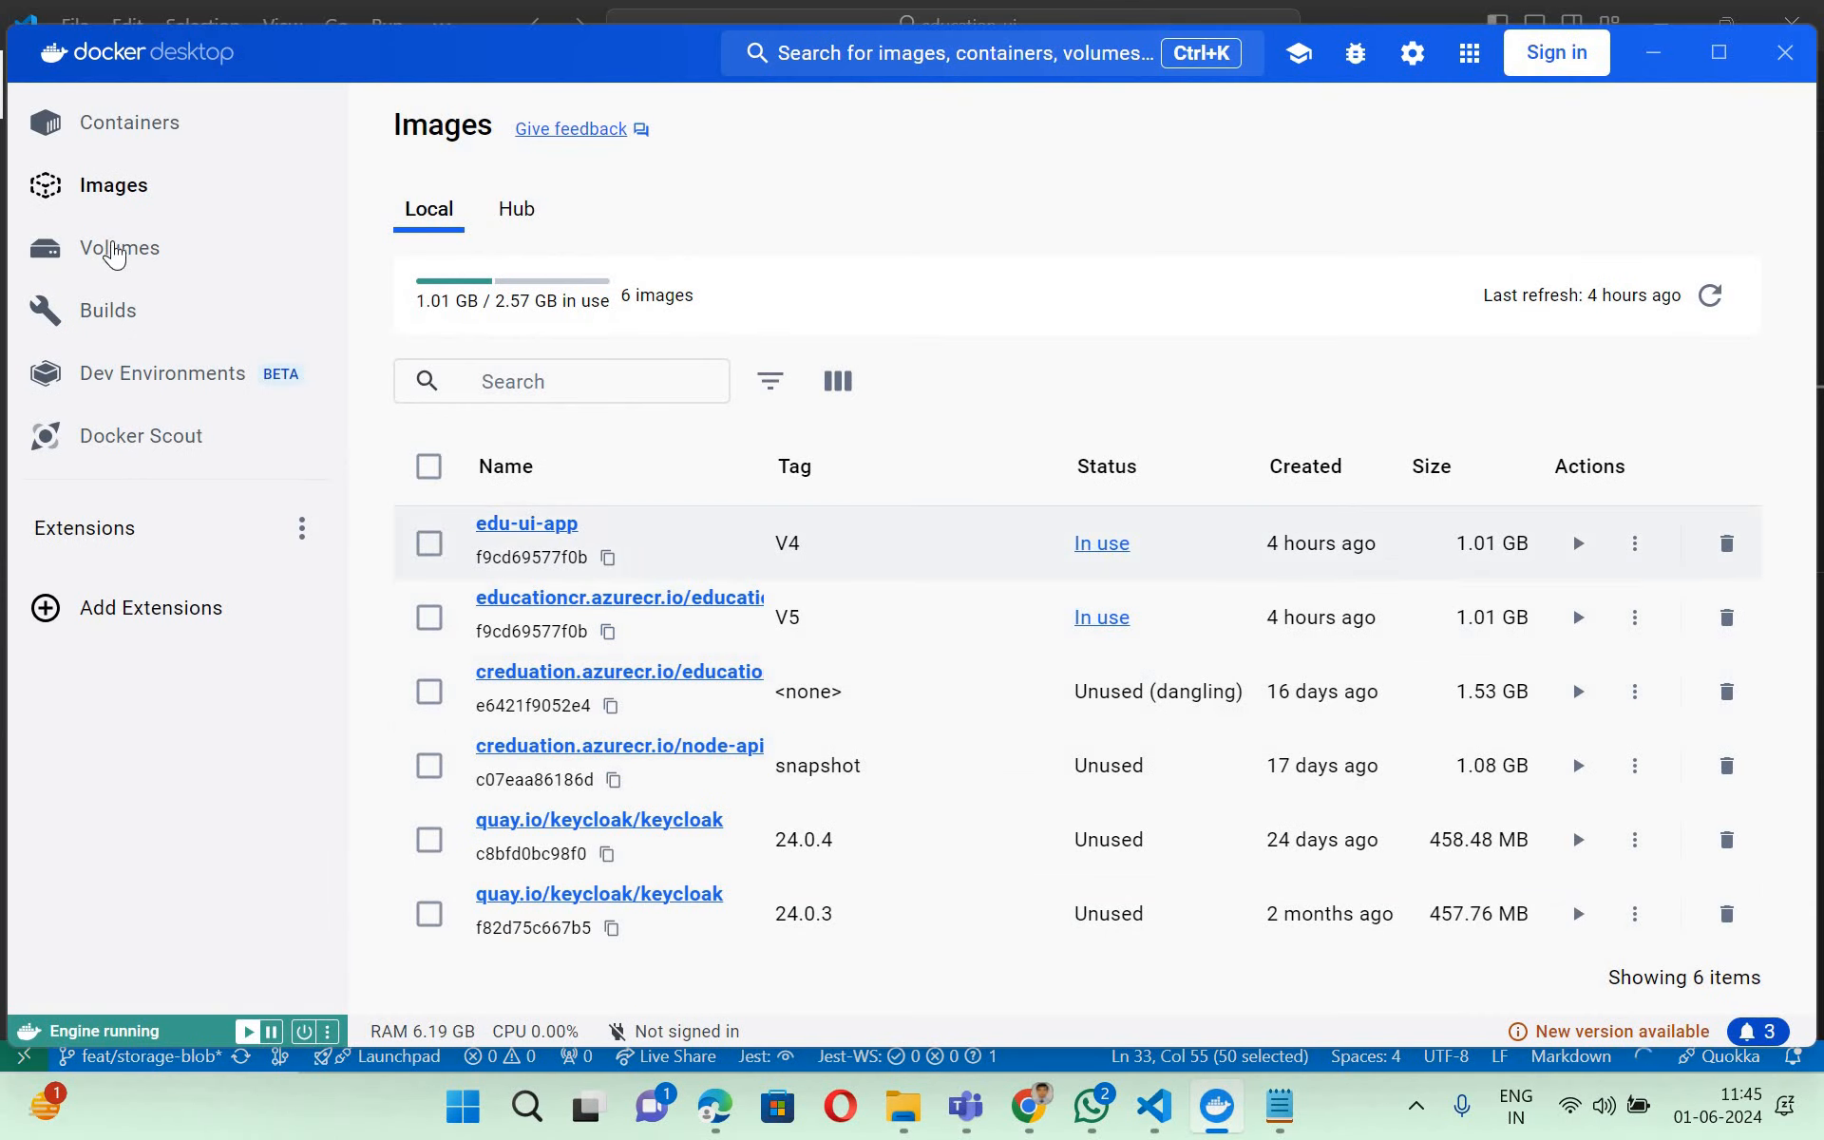
pyautogui.click(116, 246)
pyautogui.click(112, 193)
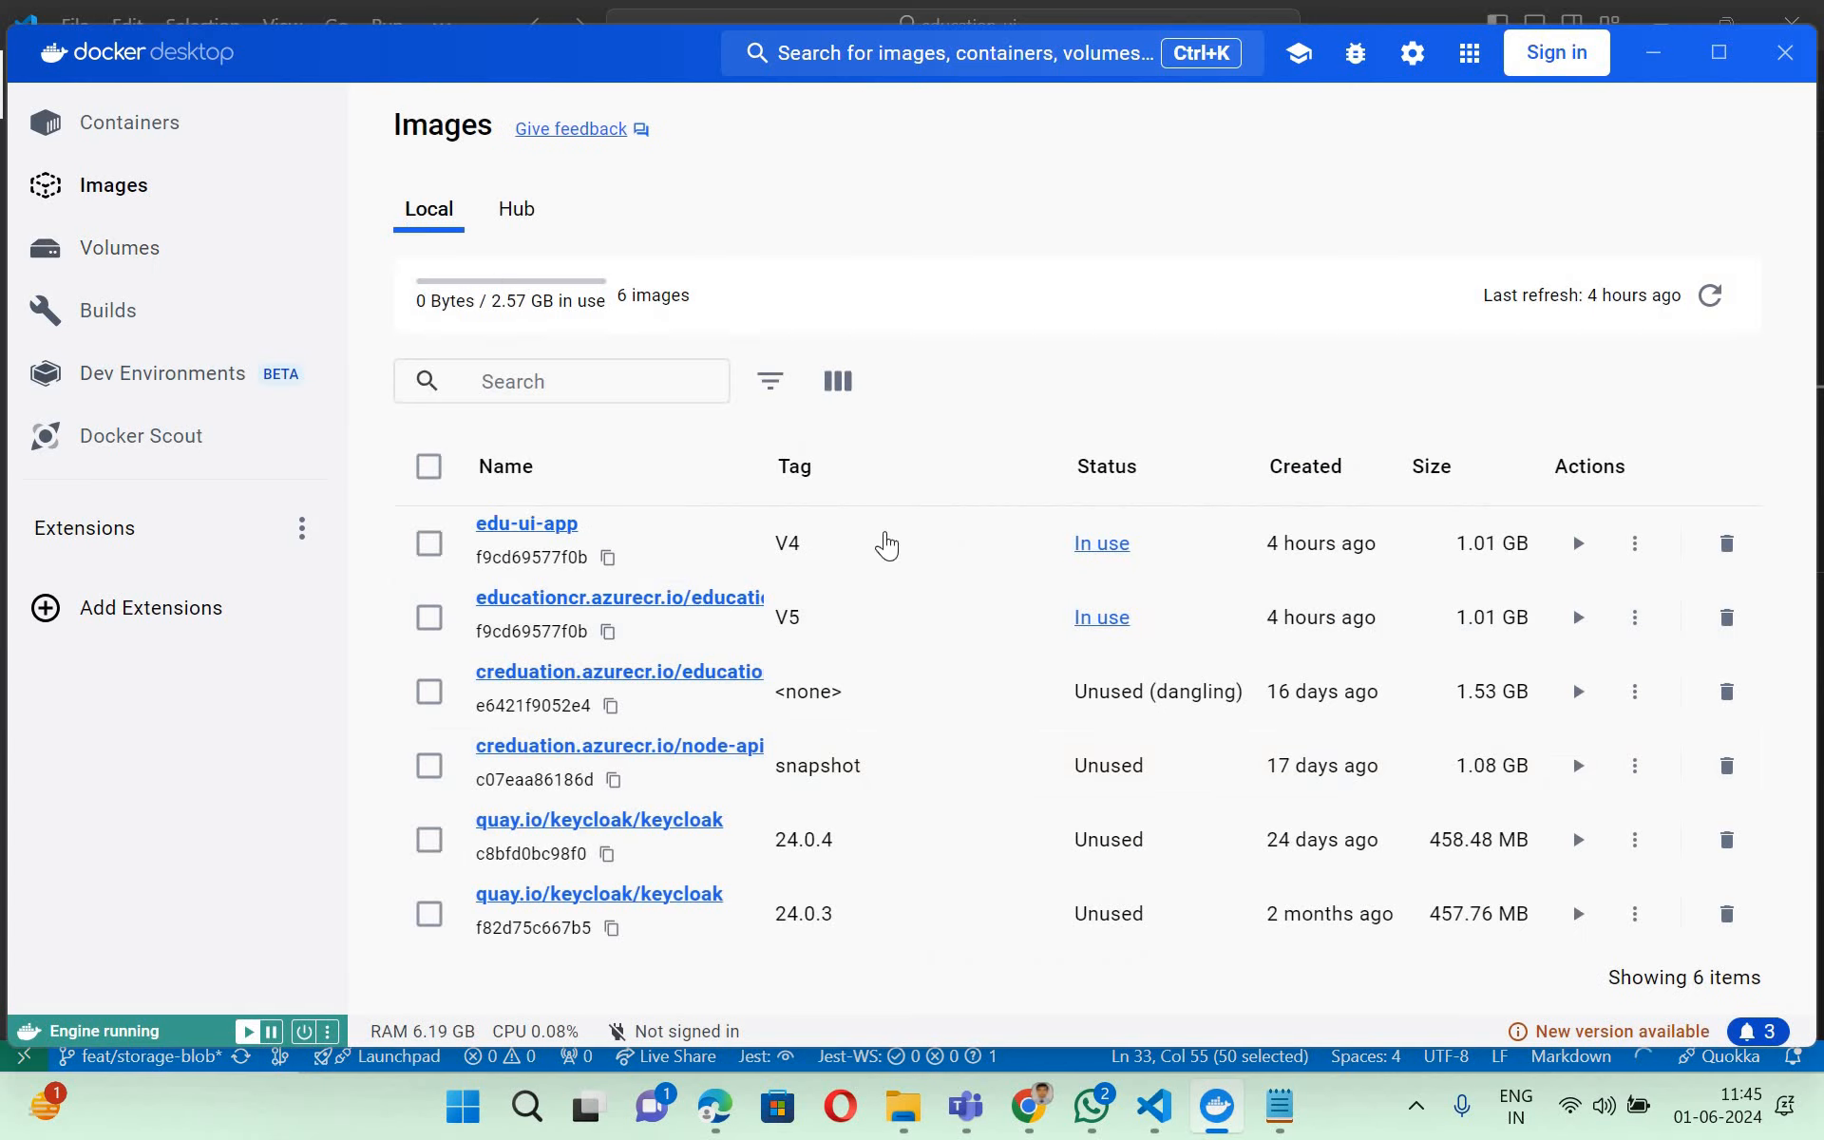
pyautogui.click(1660, 57)
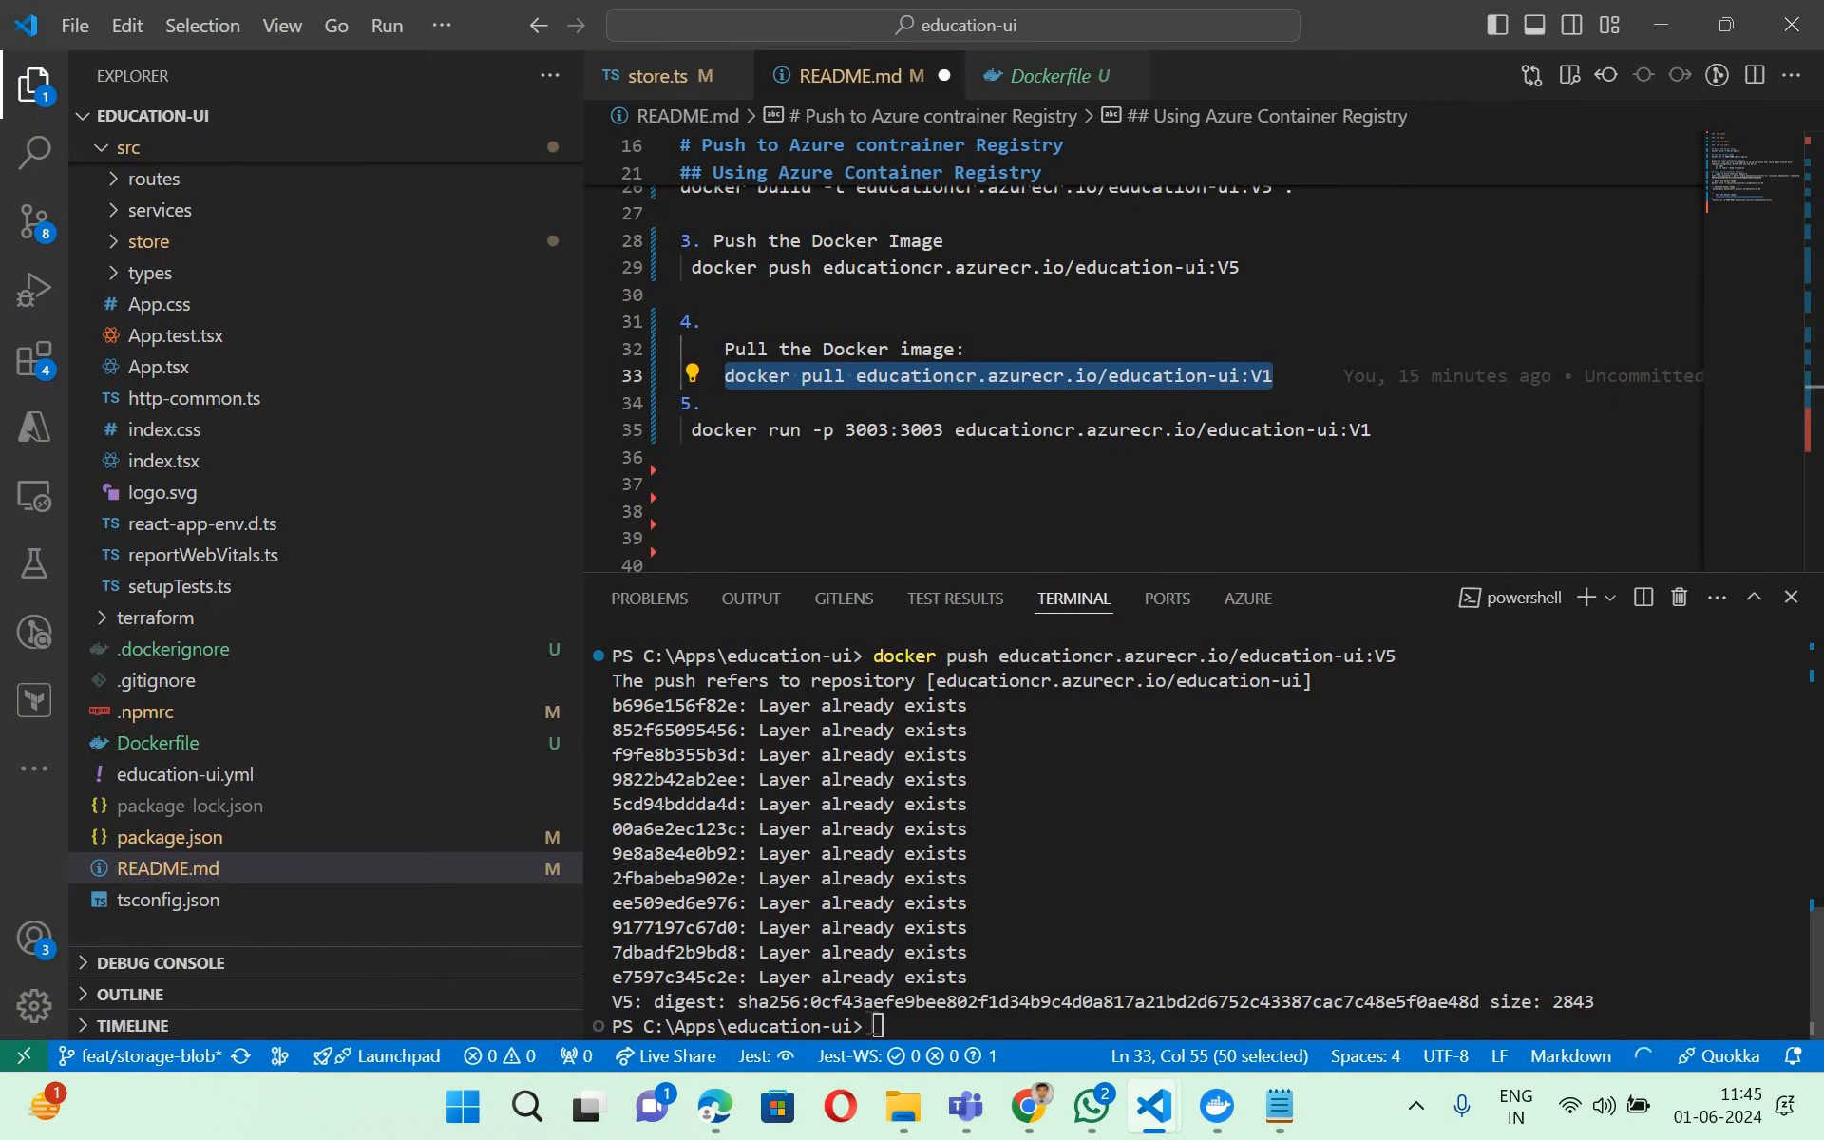
# - Paste the copied docker pull command into the terminal, change its tag to V5 and run it
pyautogui.click(1340, 1028)
pyautogui.hotkey('ctrl', 'v')
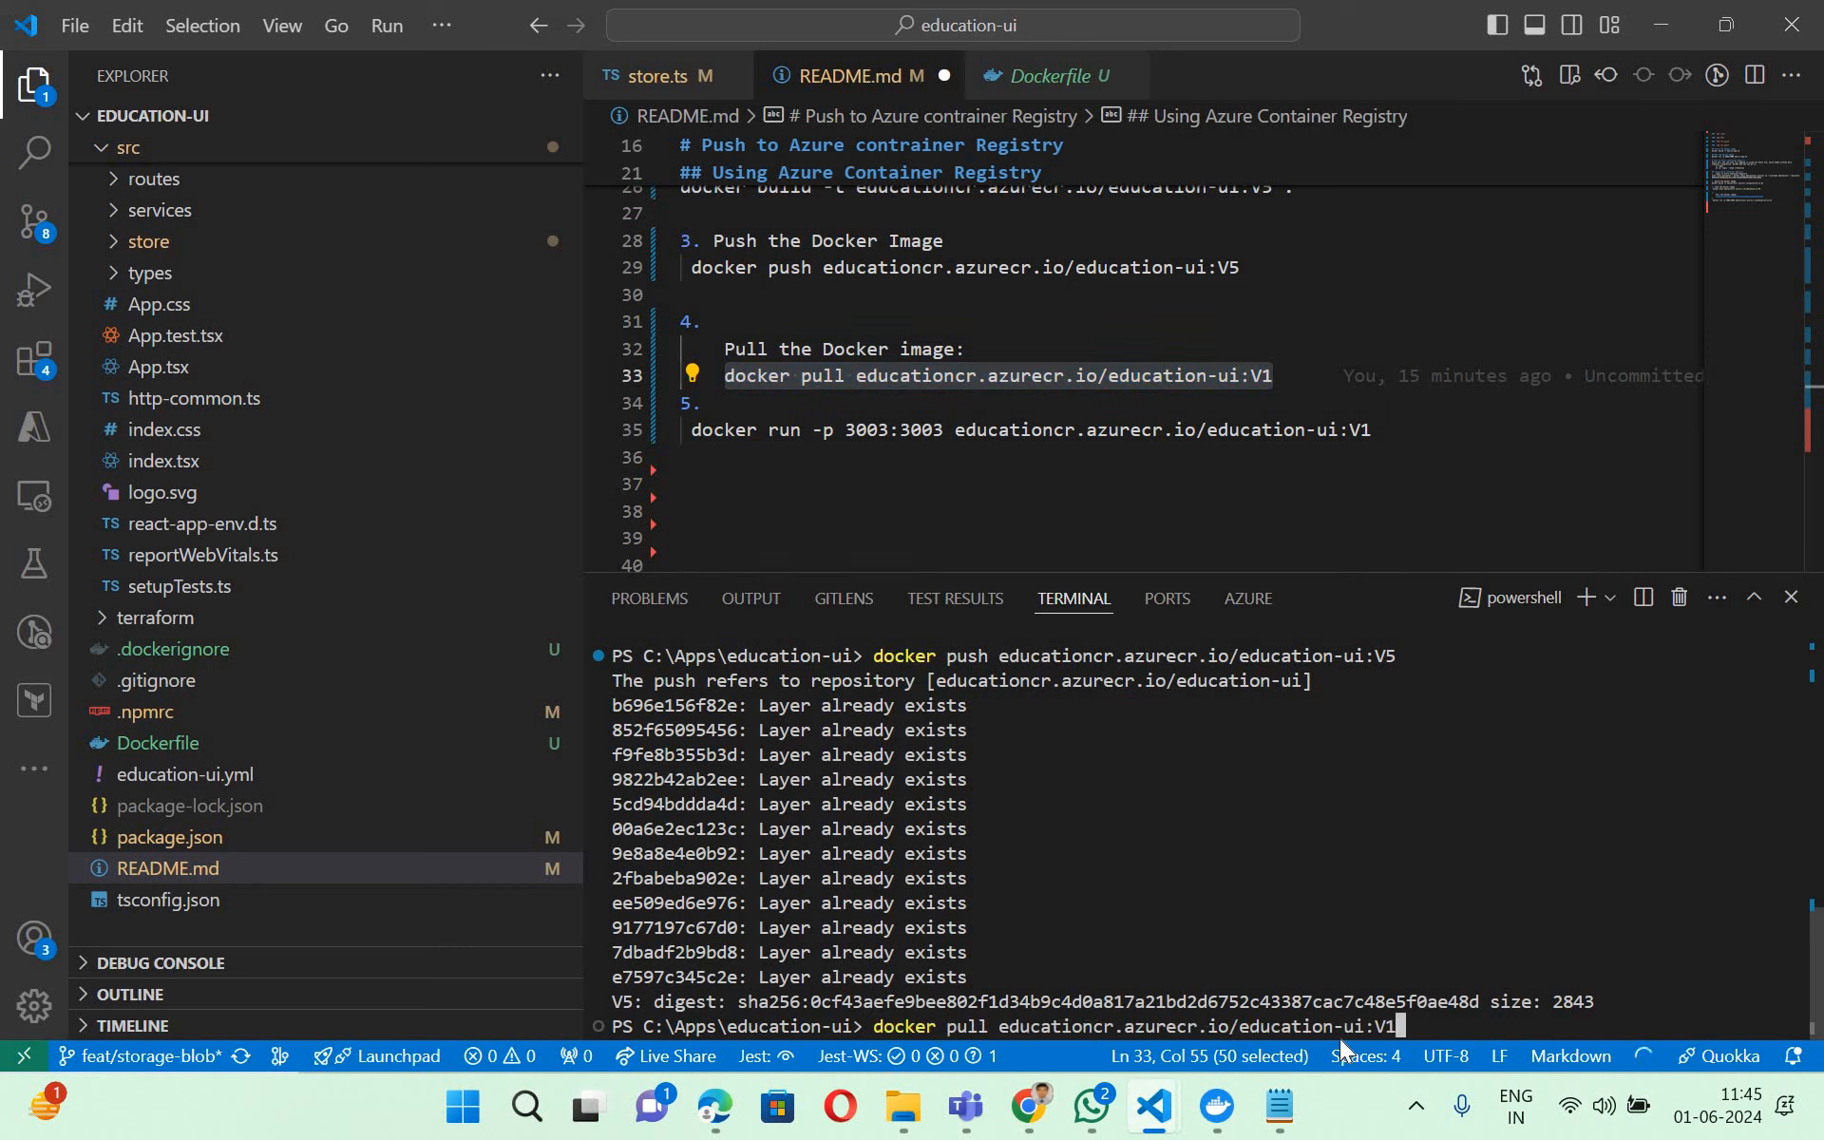
pyautogui.press('BackSpace')
pyautogui.write('5')
pyautogui.press('Return')
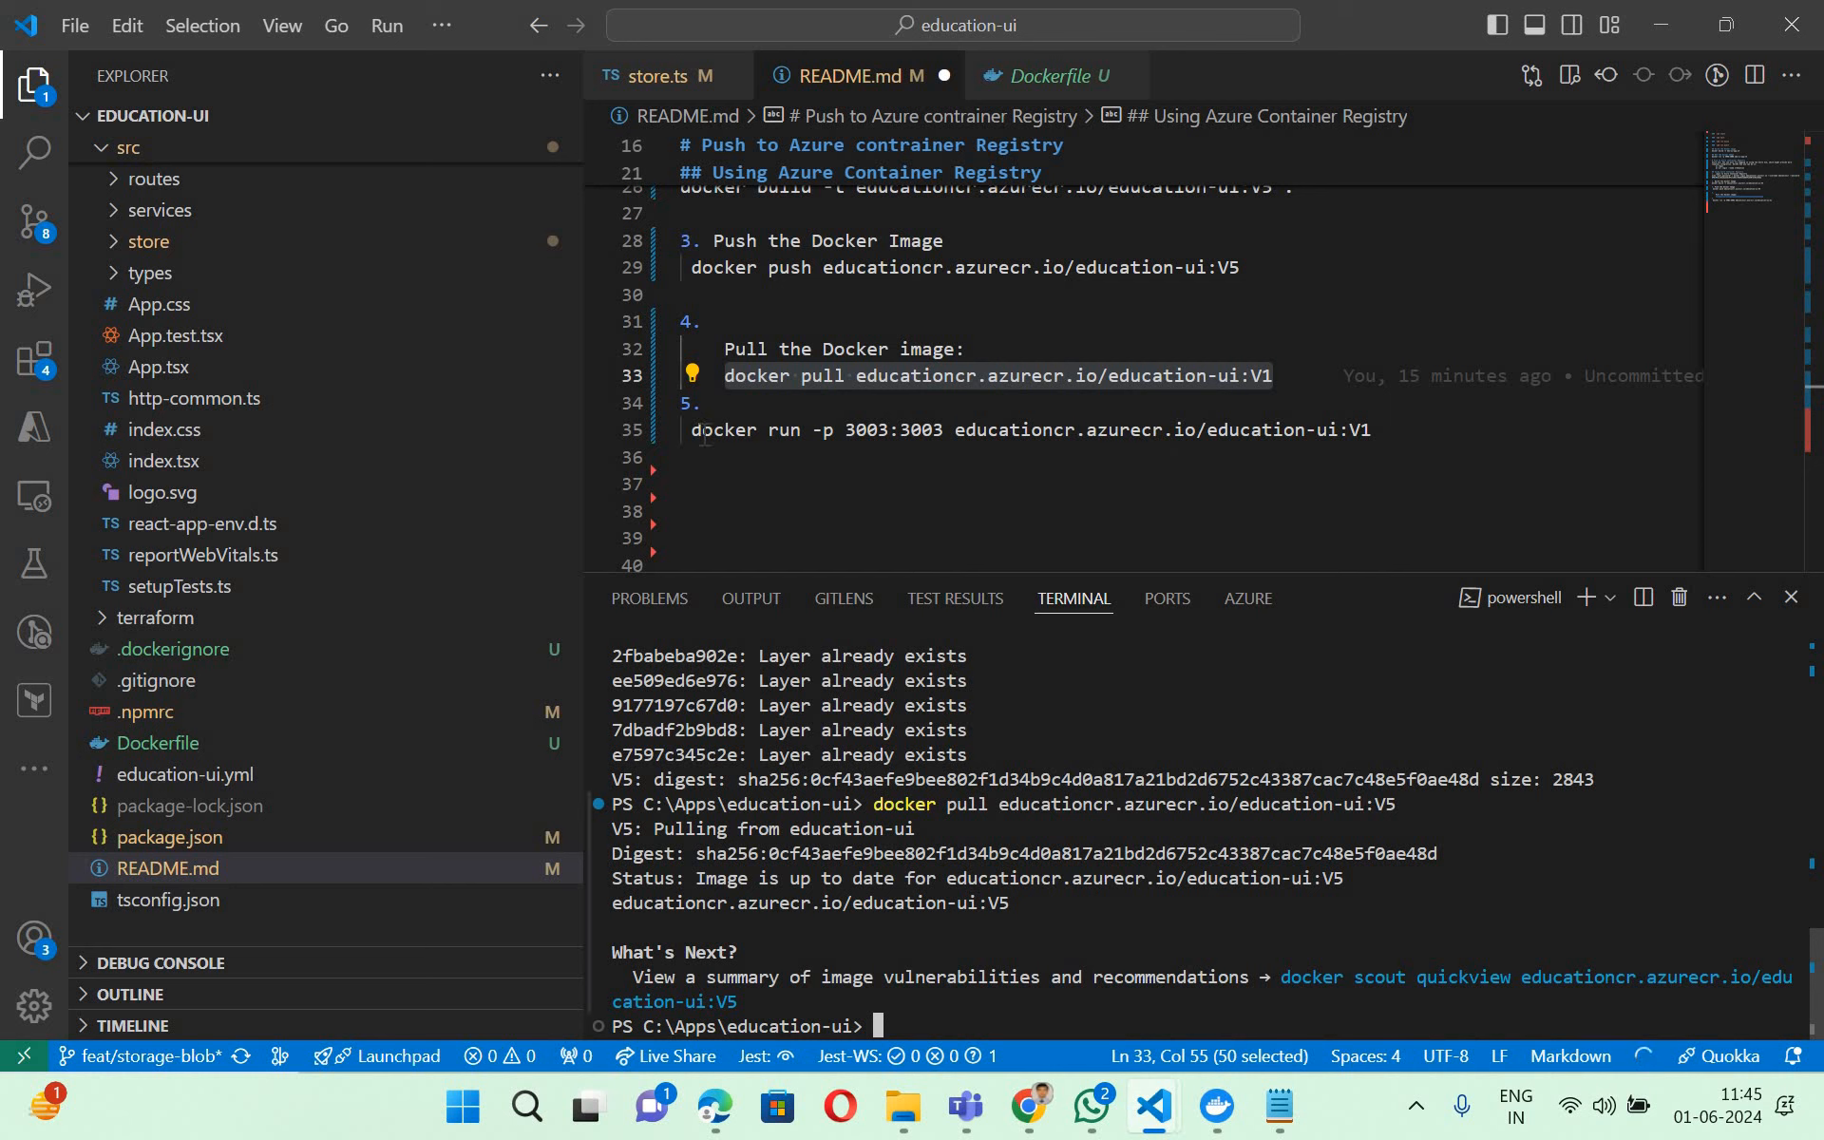
# - Copy the README's docker run command with port mapping 3003:3003 into the terminal, change its tag to V5 and run it
pyautogui.moveTo(692, 432); pyautogui.dragTo(1380, 447)
pyautogui.hotkey('ctrl', 'c')
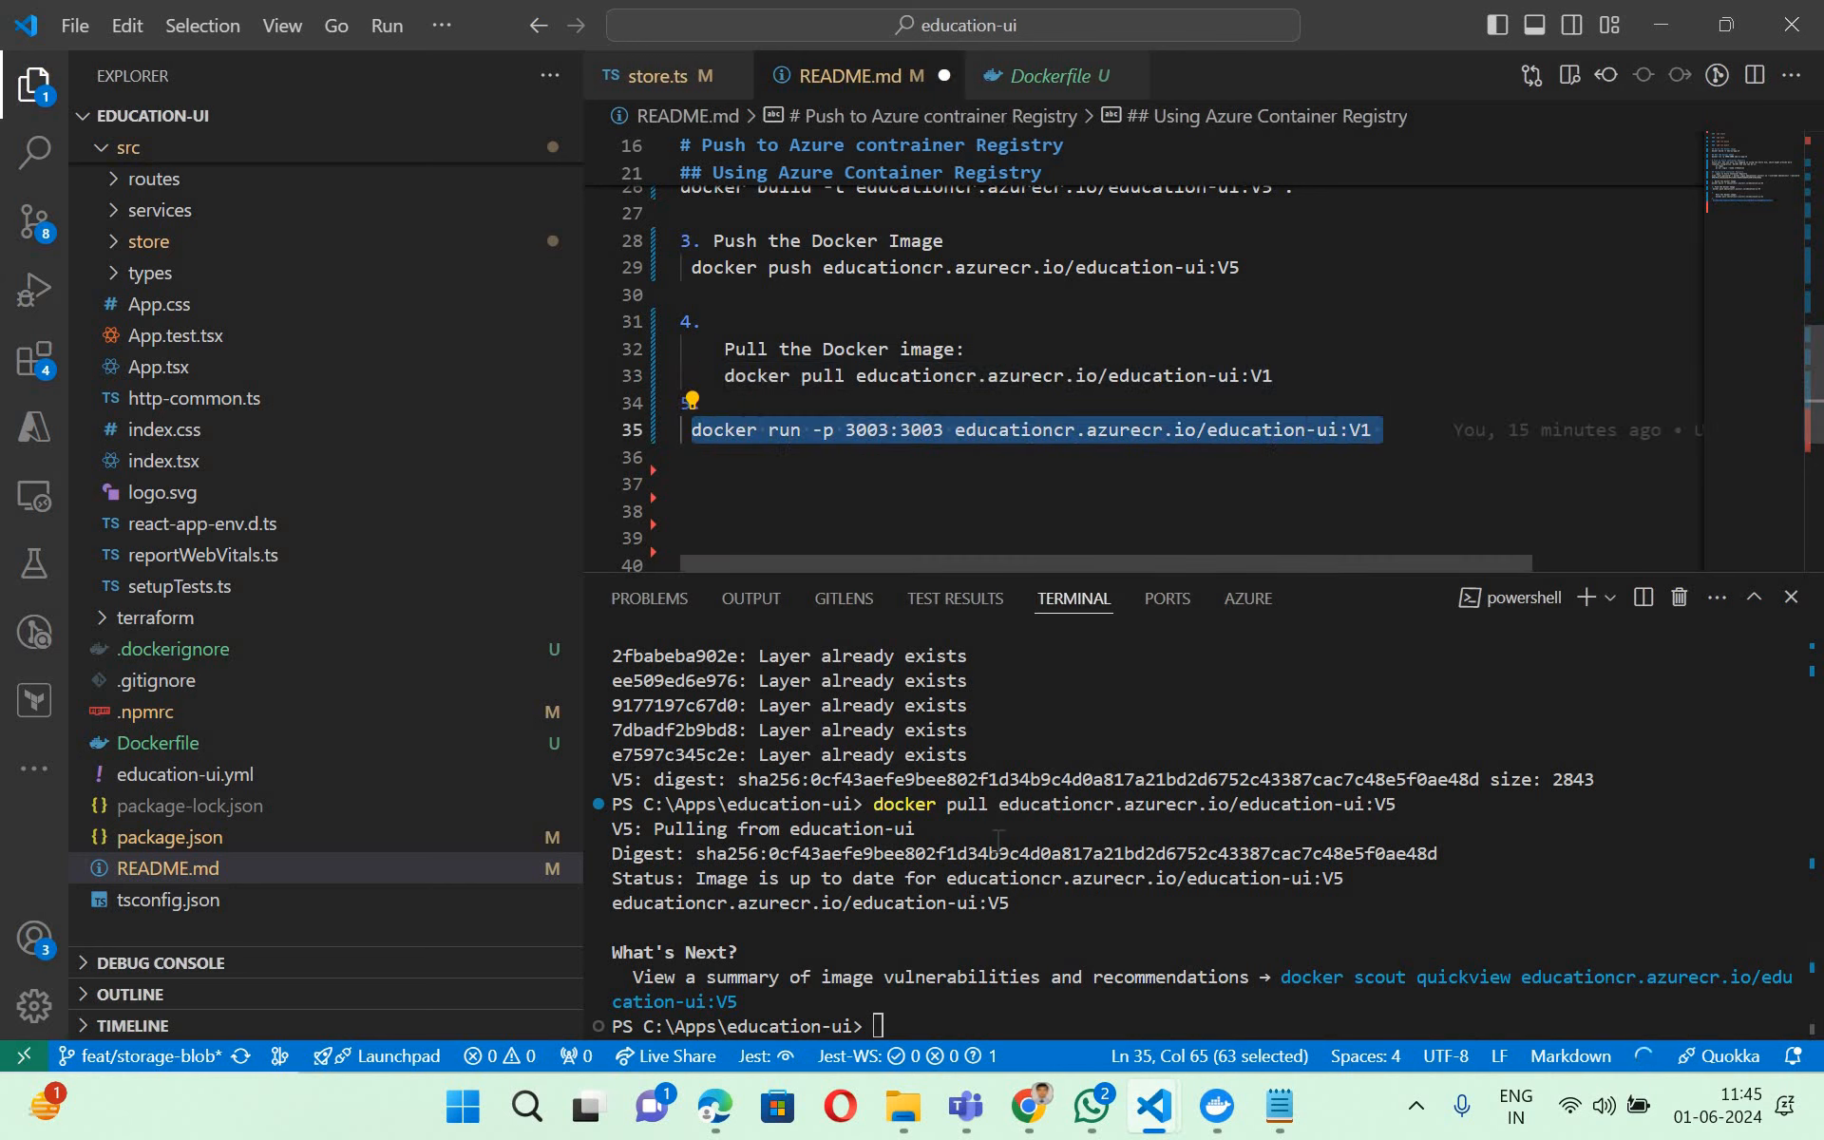
pyautogui.click(878, 1028)
pyautogui.hotkey('ctrl', 'v')
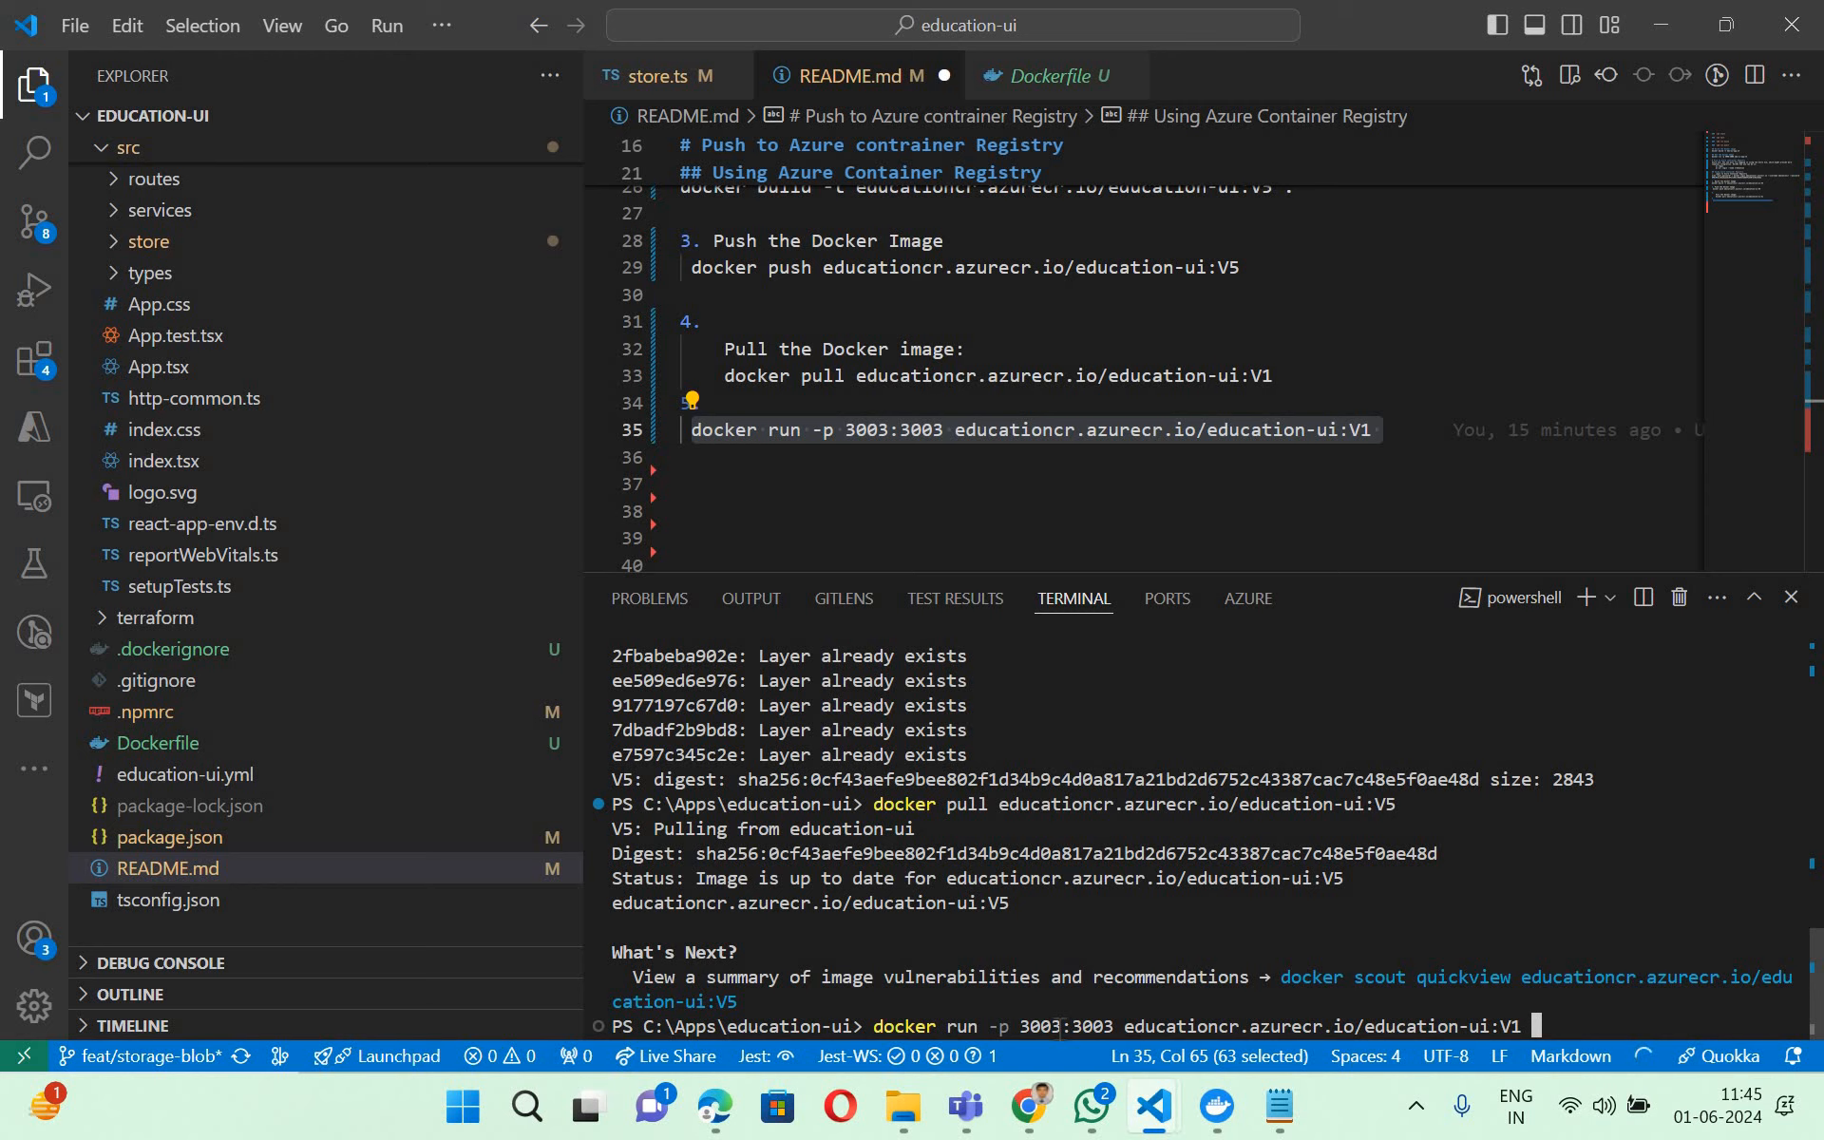
pyautogui.press('BackSpace')
pyautogui.press('Left')
pyautogui.write('5')
pyautogui.press('Return')
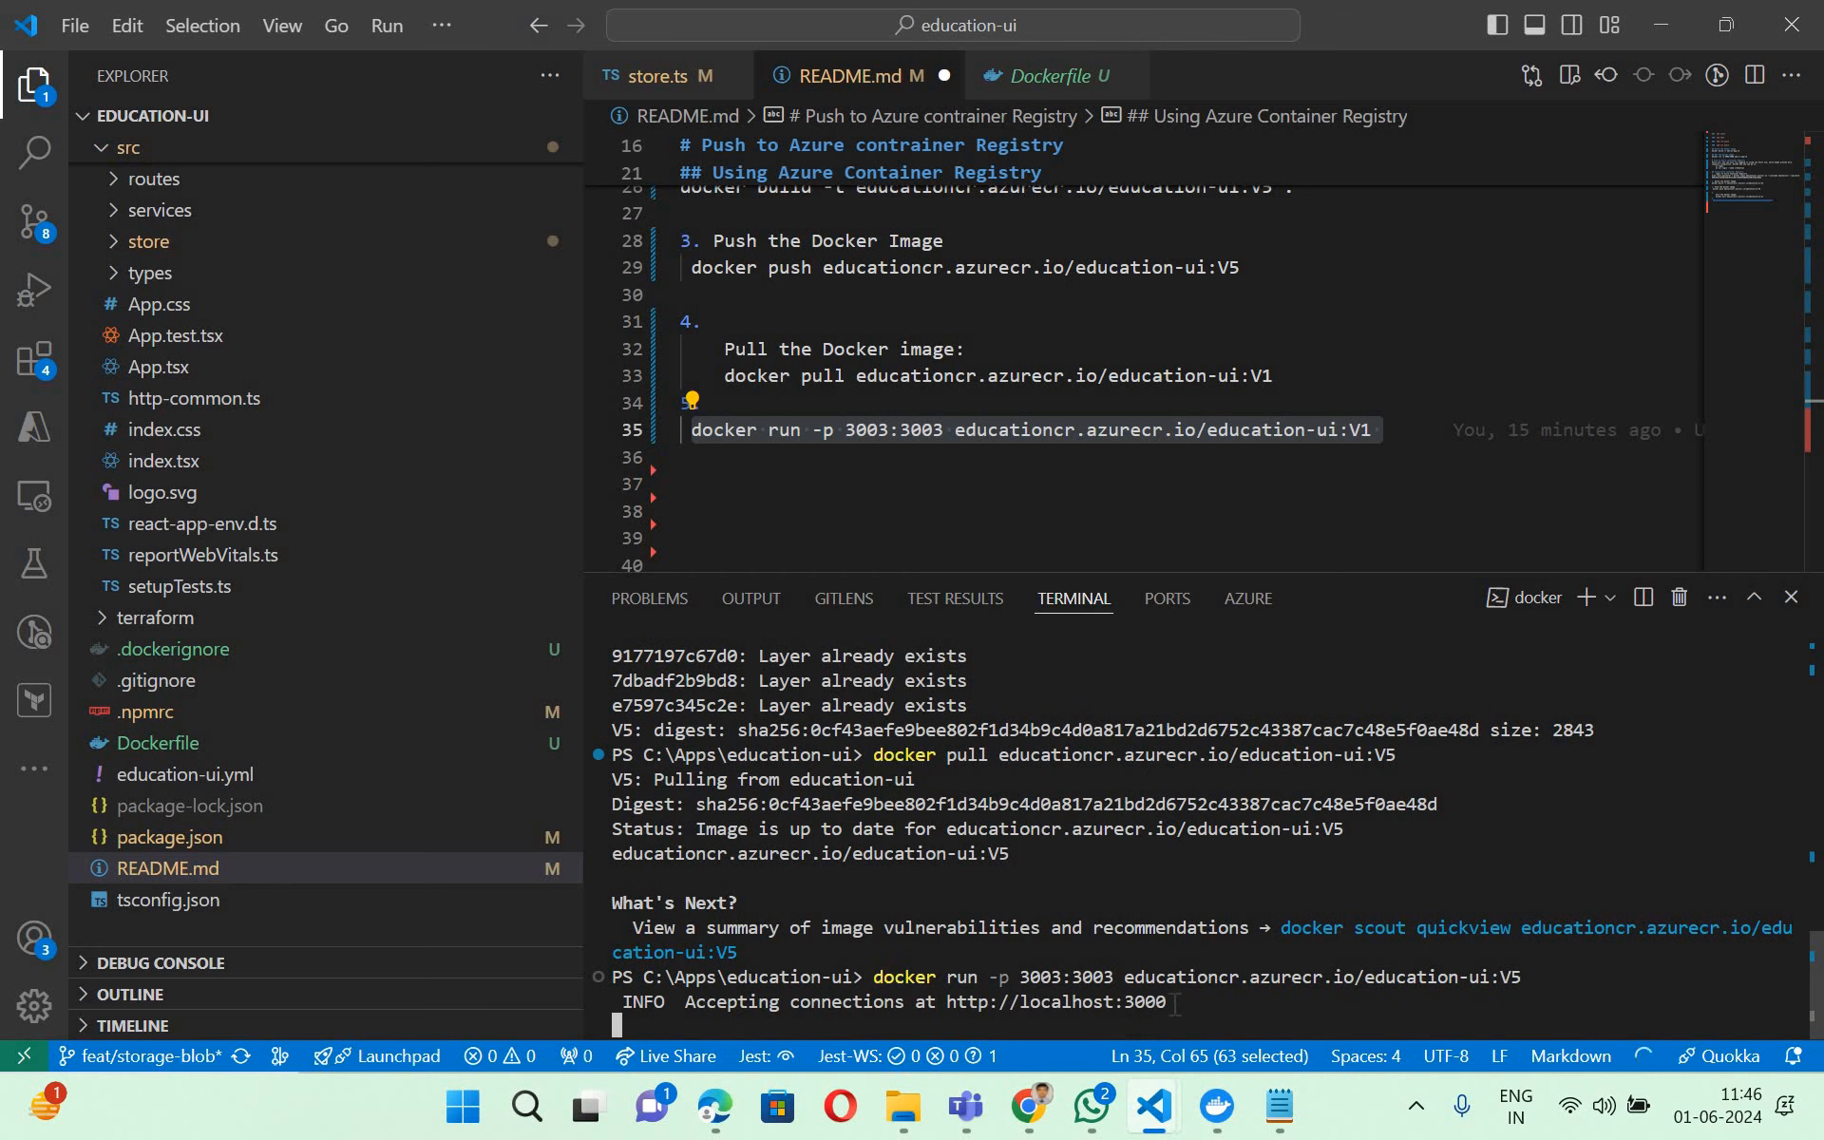
pyautogui.doubleClick(1071, 1005)
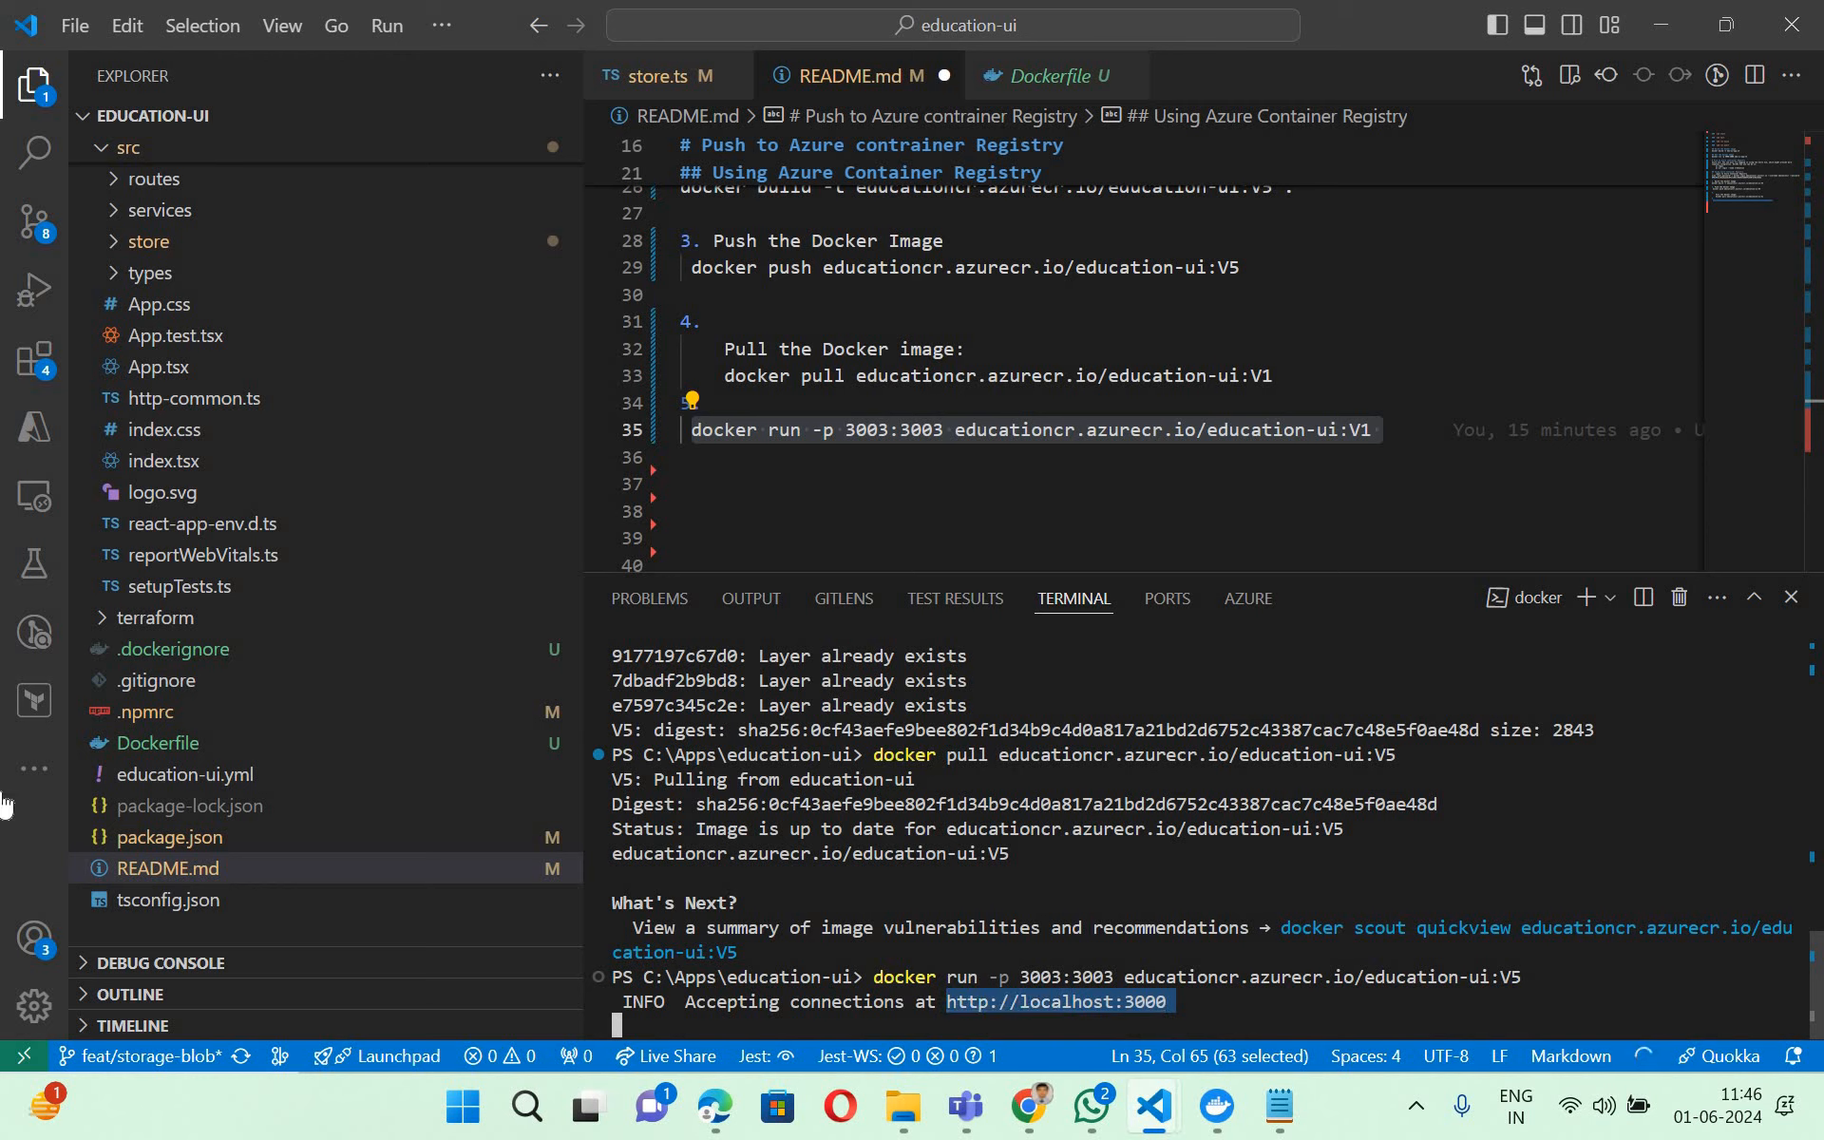
pyautogui.hotkey('ctrl', 'c')
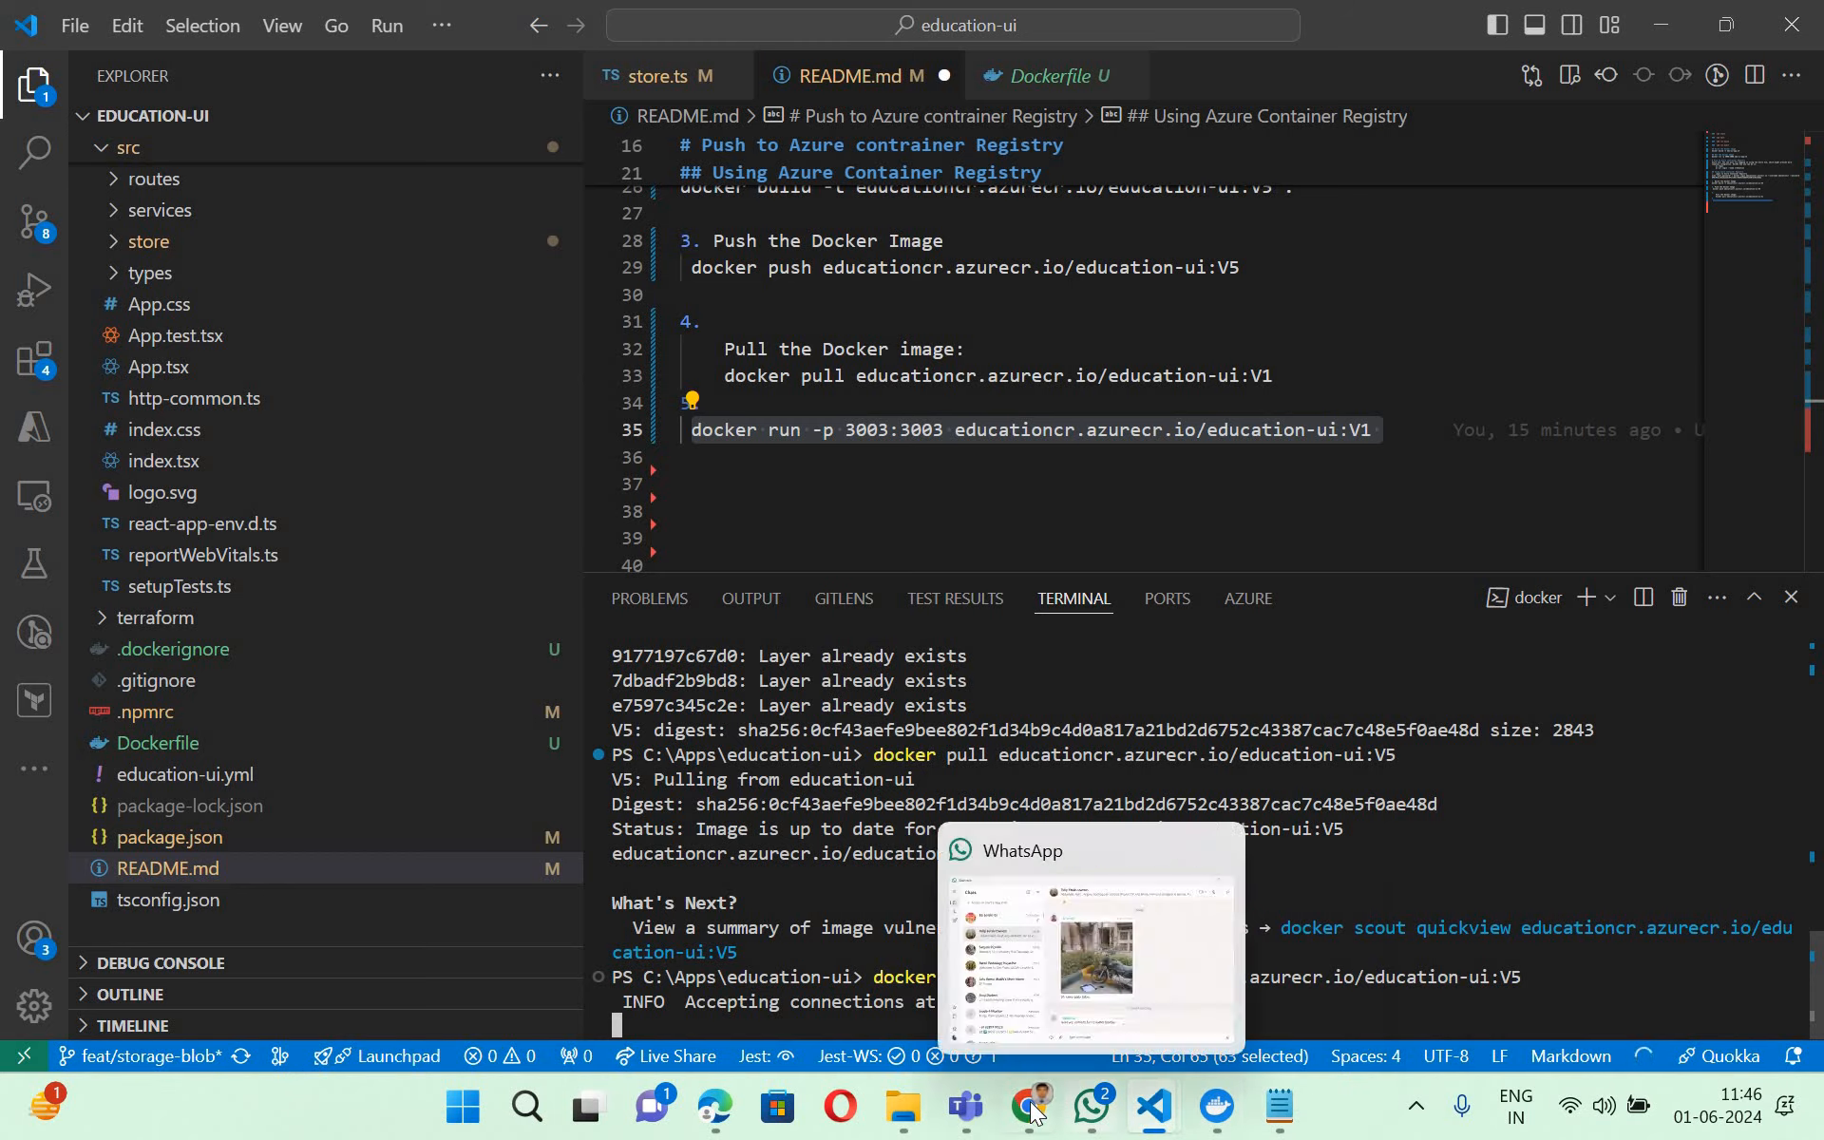
pyautogui.hotkey('alt', 'Tab')
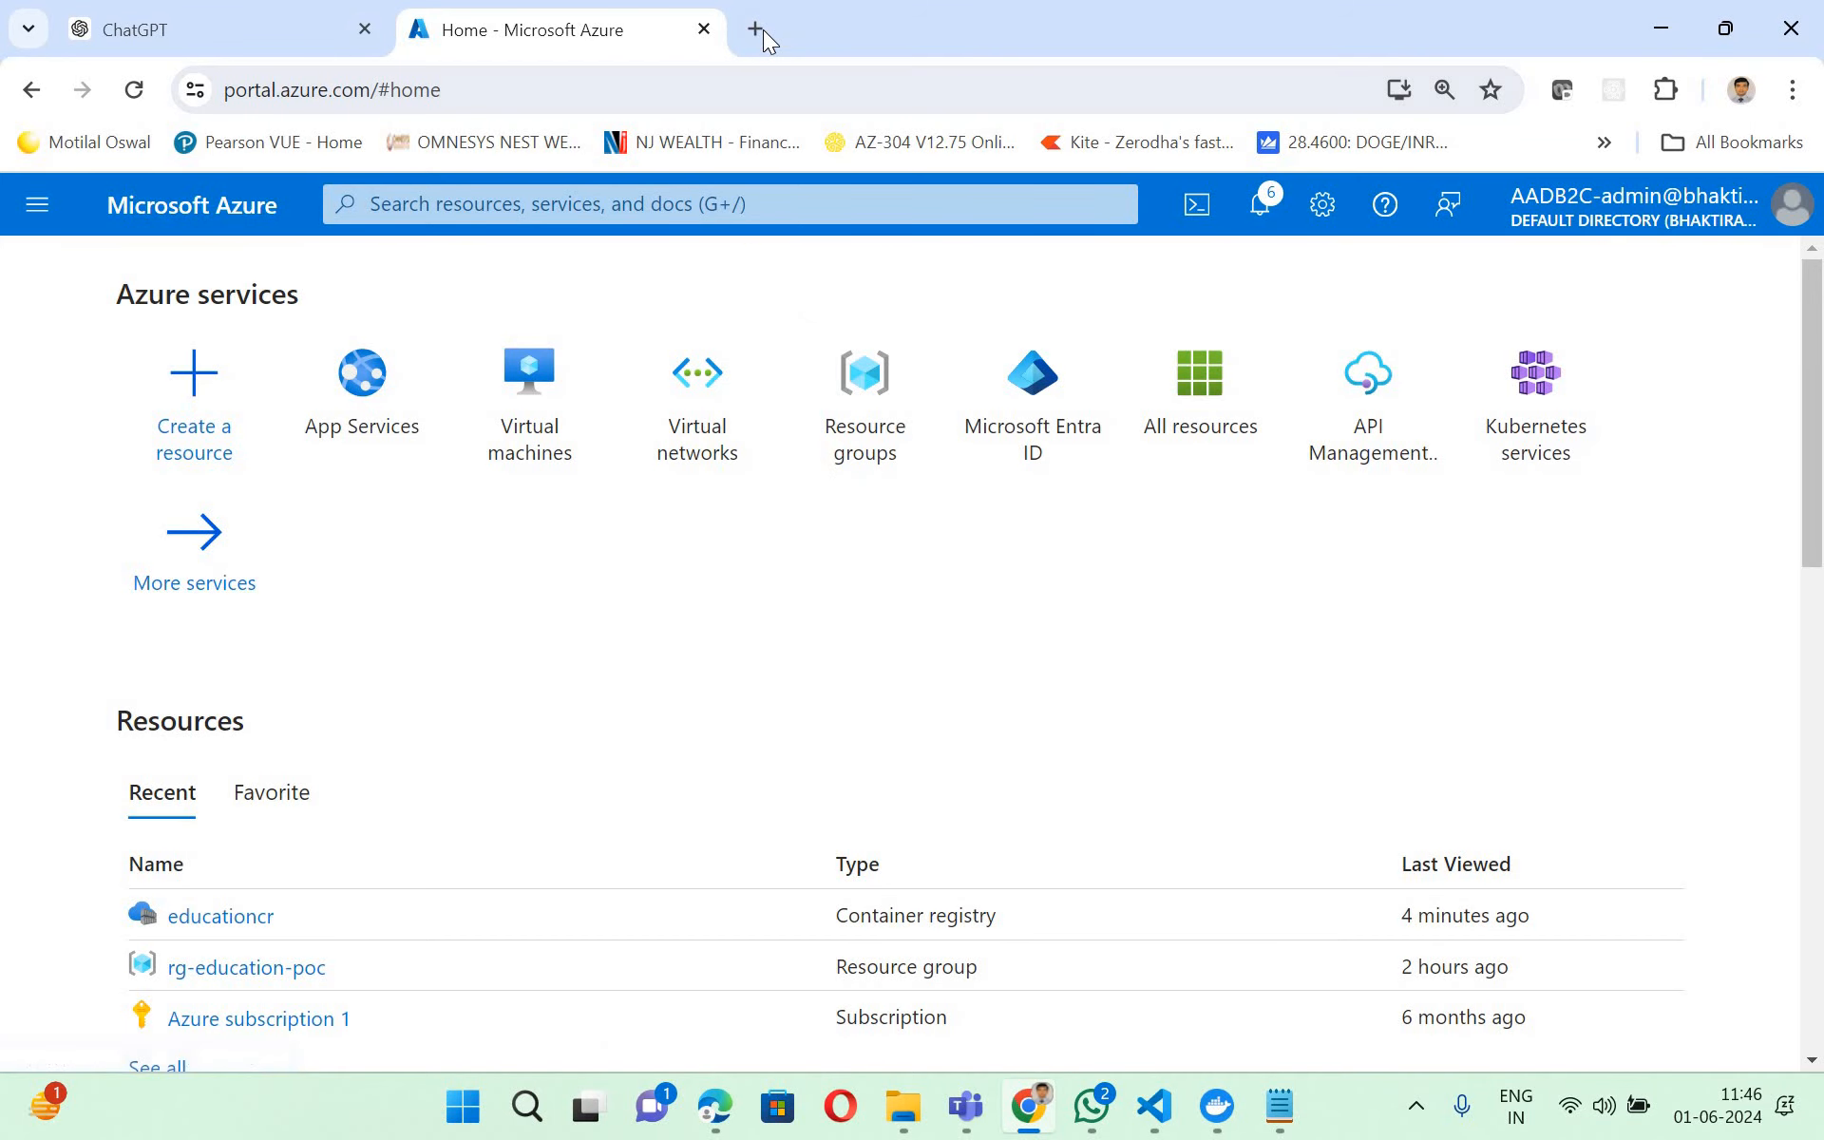
pyautogui.click(762, 30)
pyautogui.hotkey('ctrl', 'v')
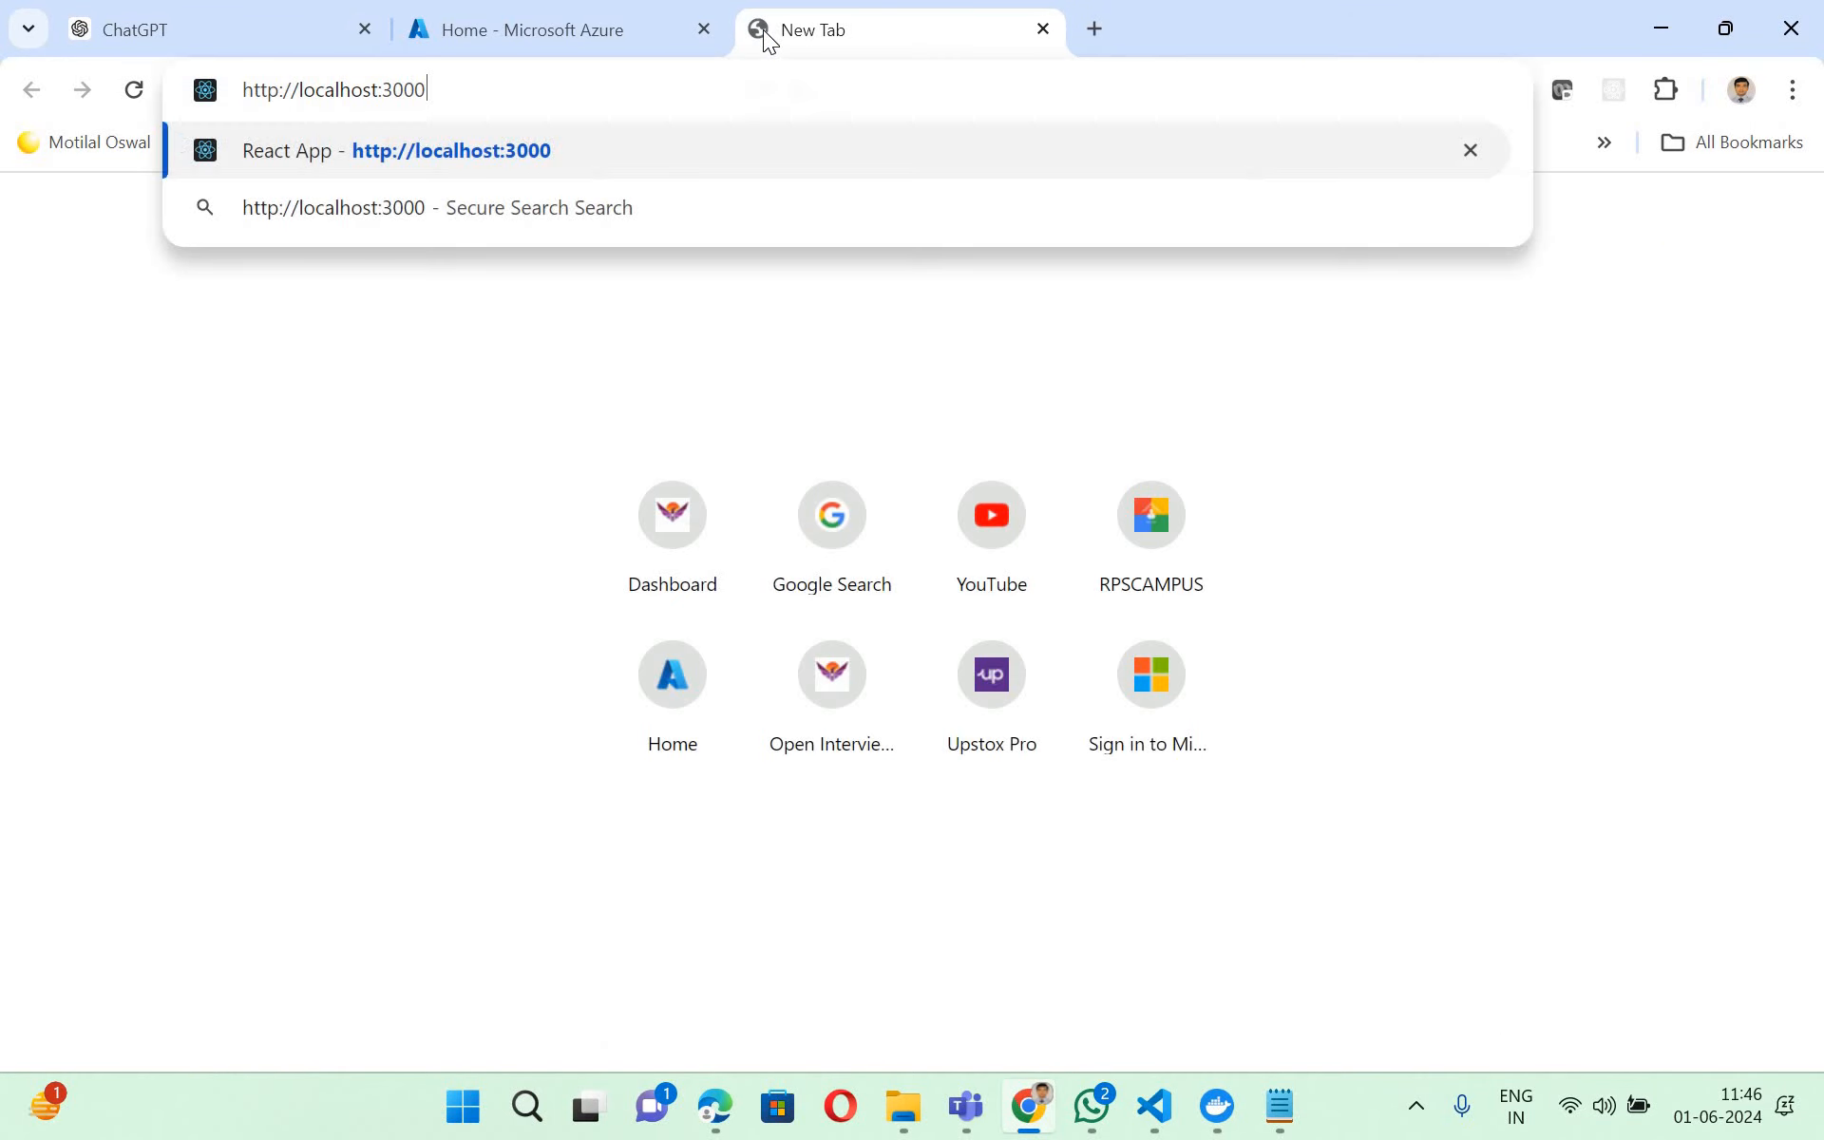
pyautogui.press('Return')
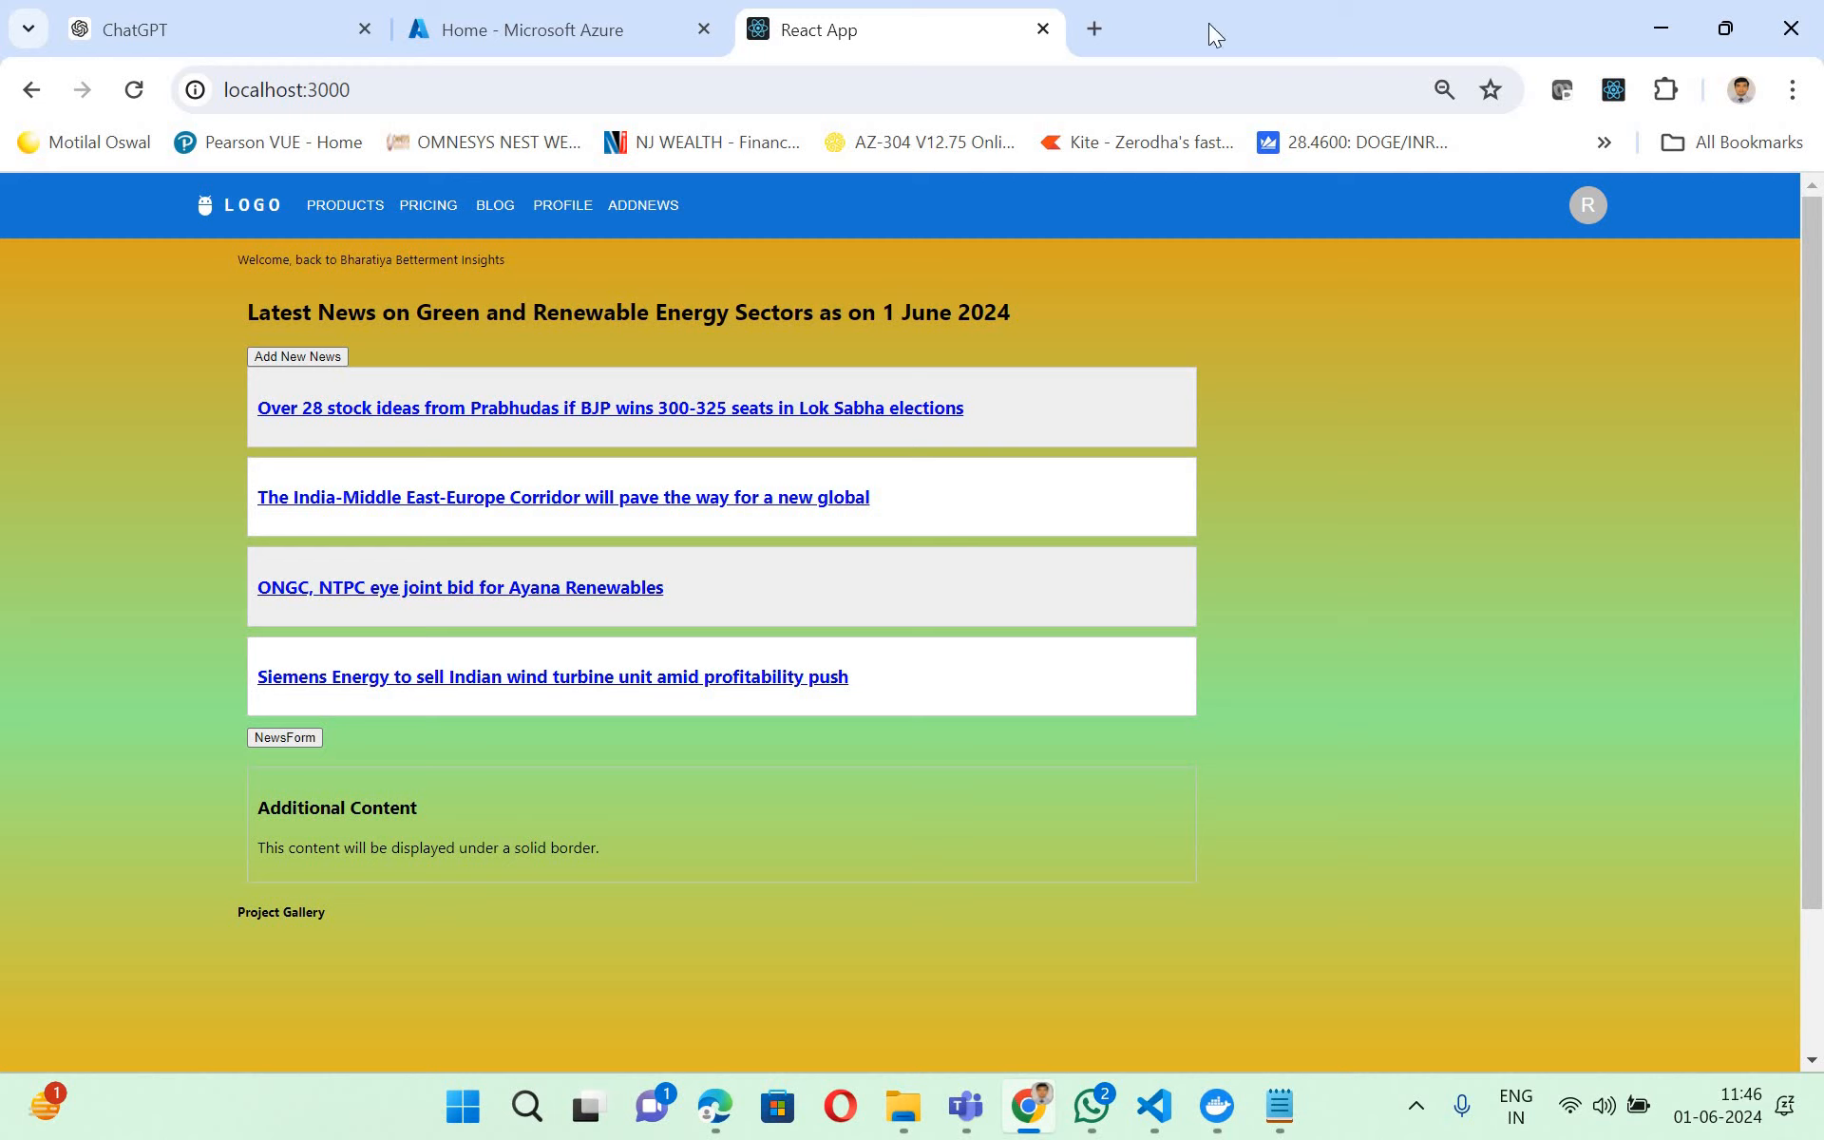
pyautogui.click(1047, 36)
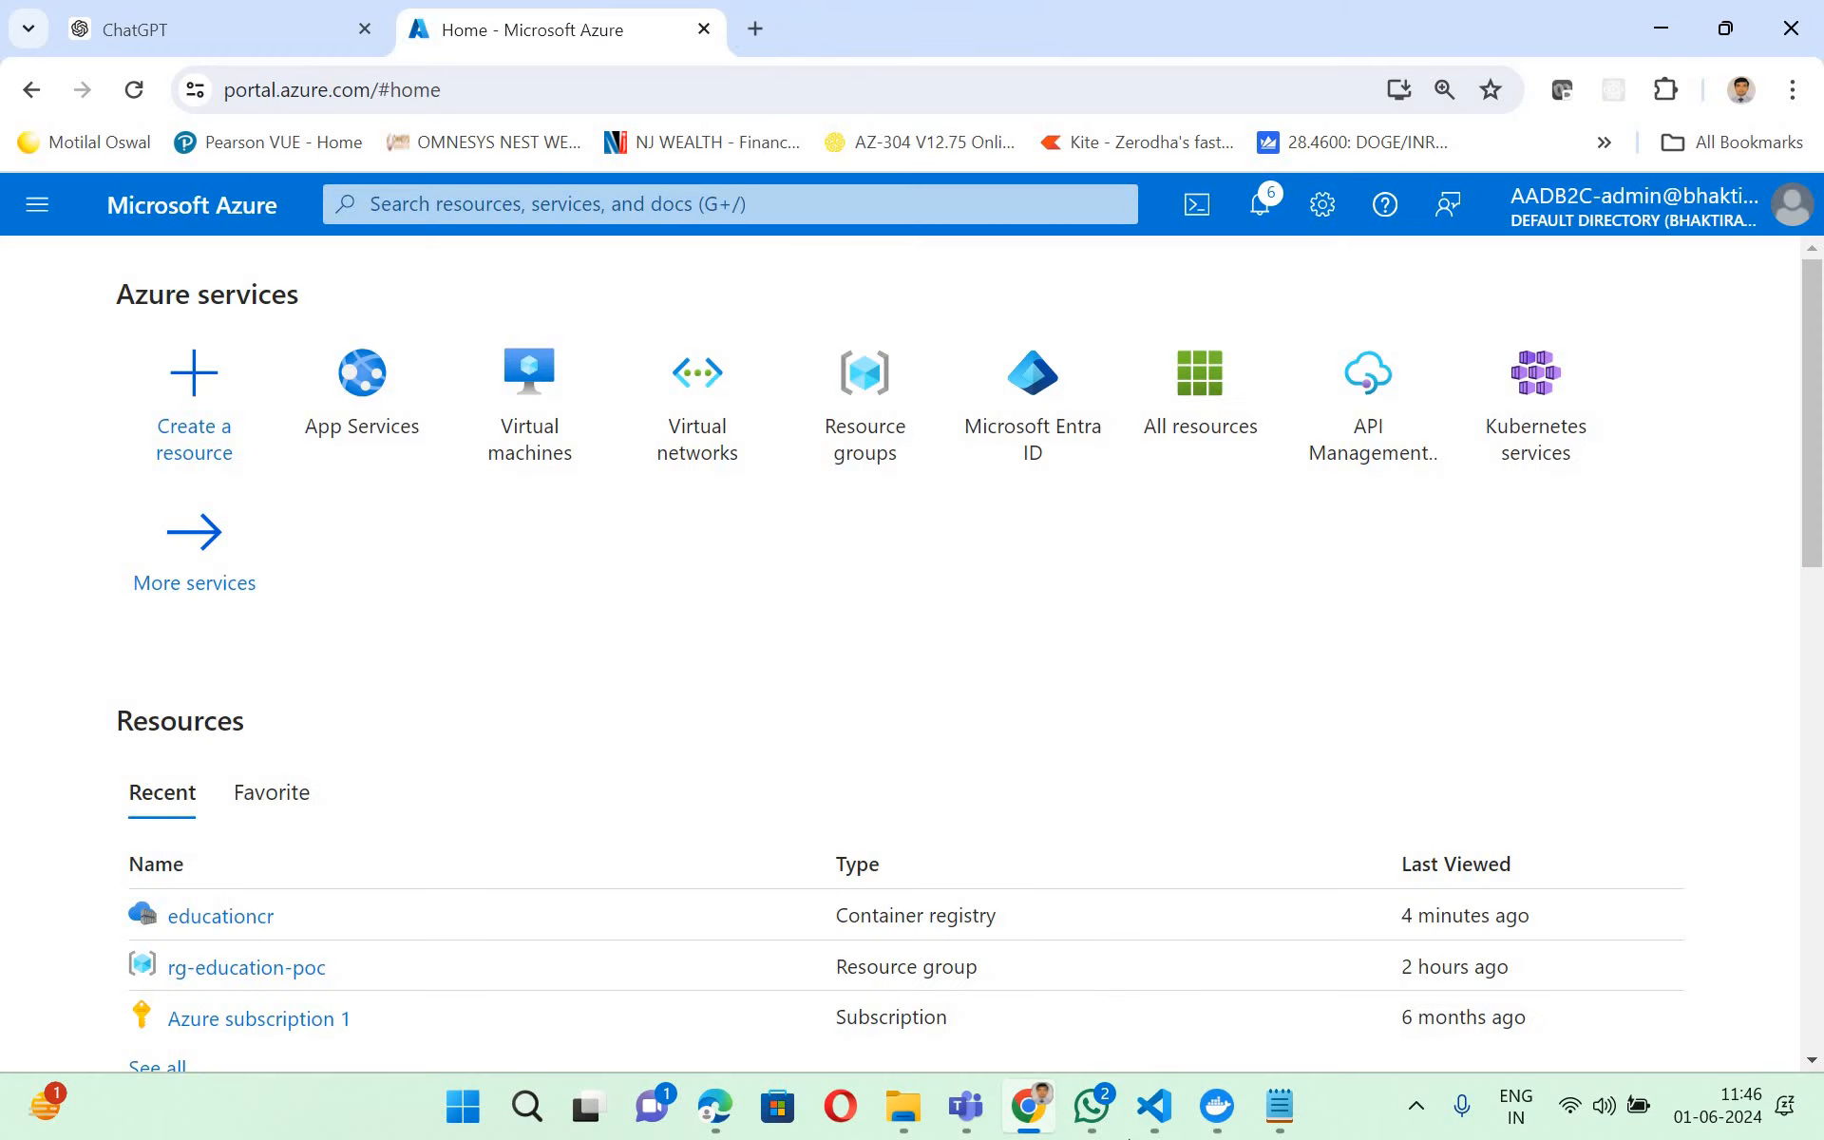
# - Review the local images in Docker Desktop and switch to the "Using Azure container registry" slide in Edge
pyautogui.click(1217, 1105)
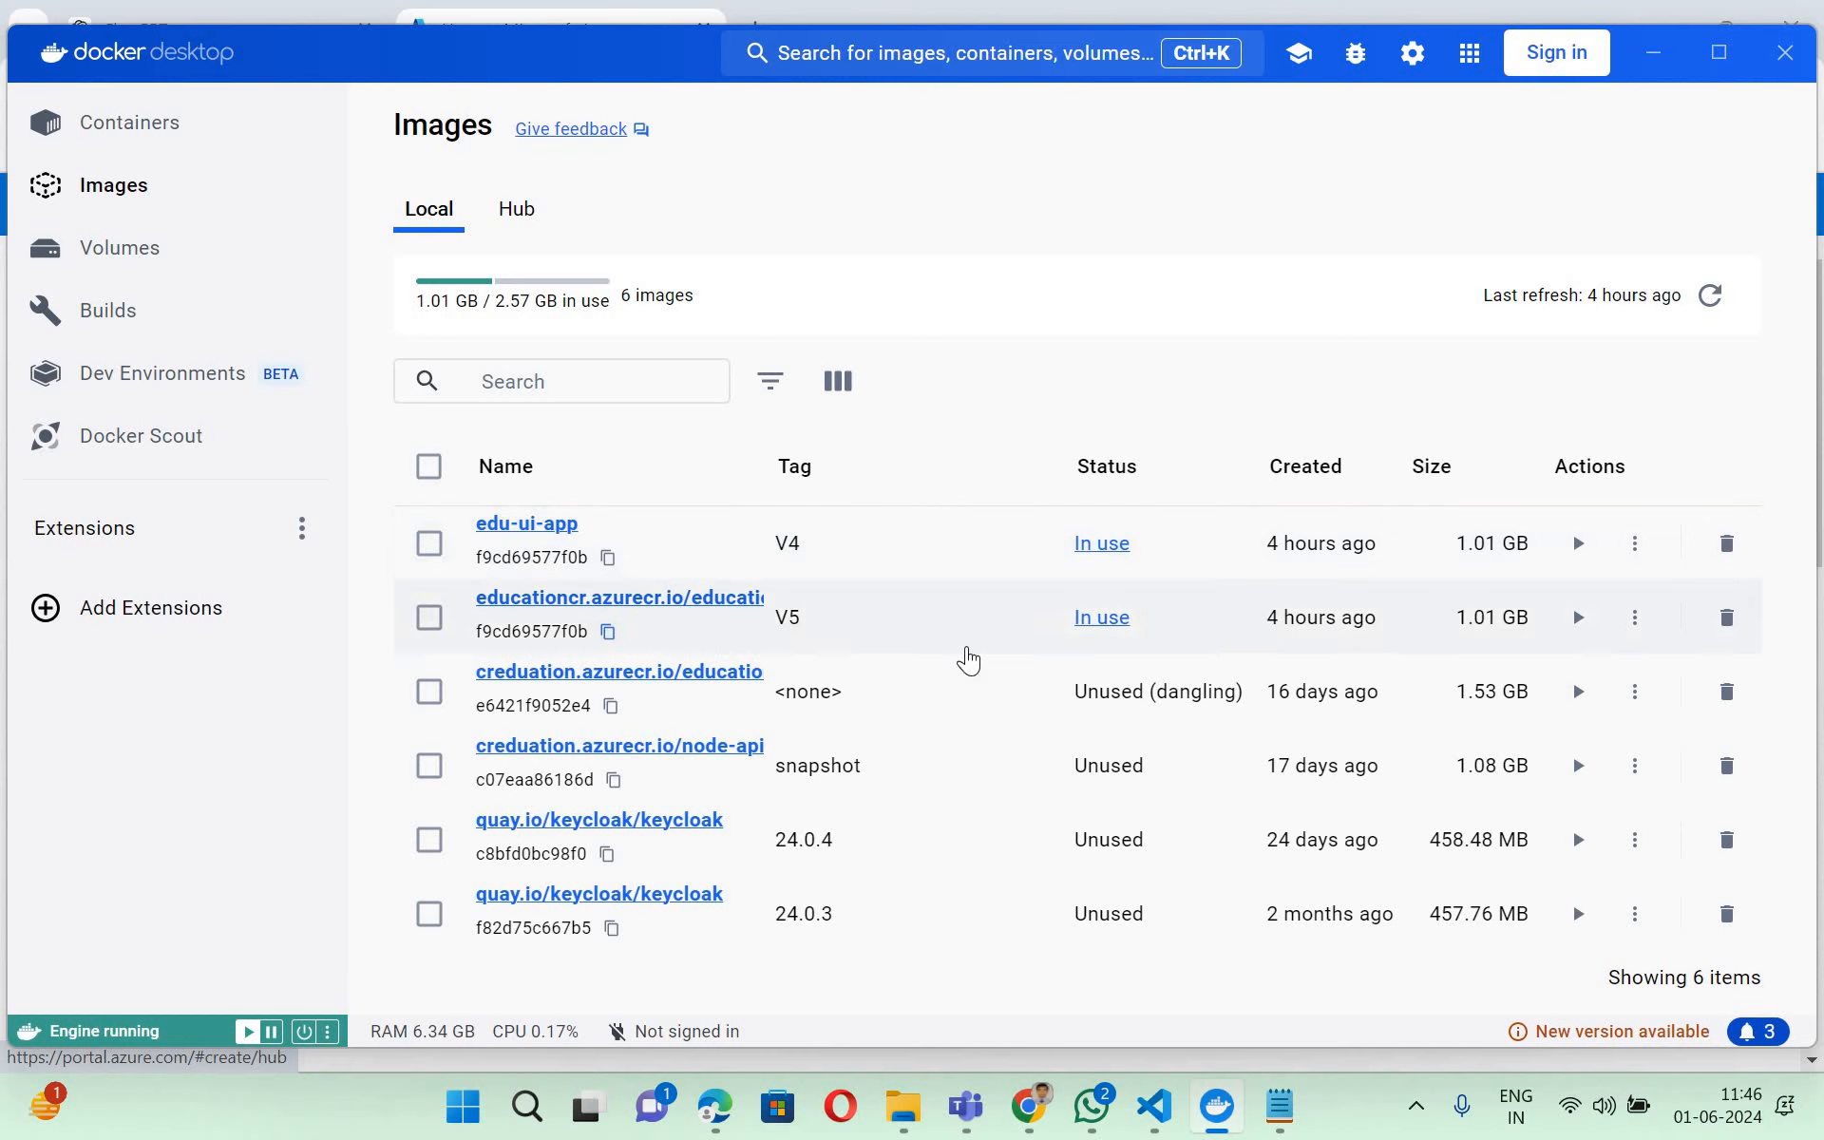
pyautogui.click(1654, 54)
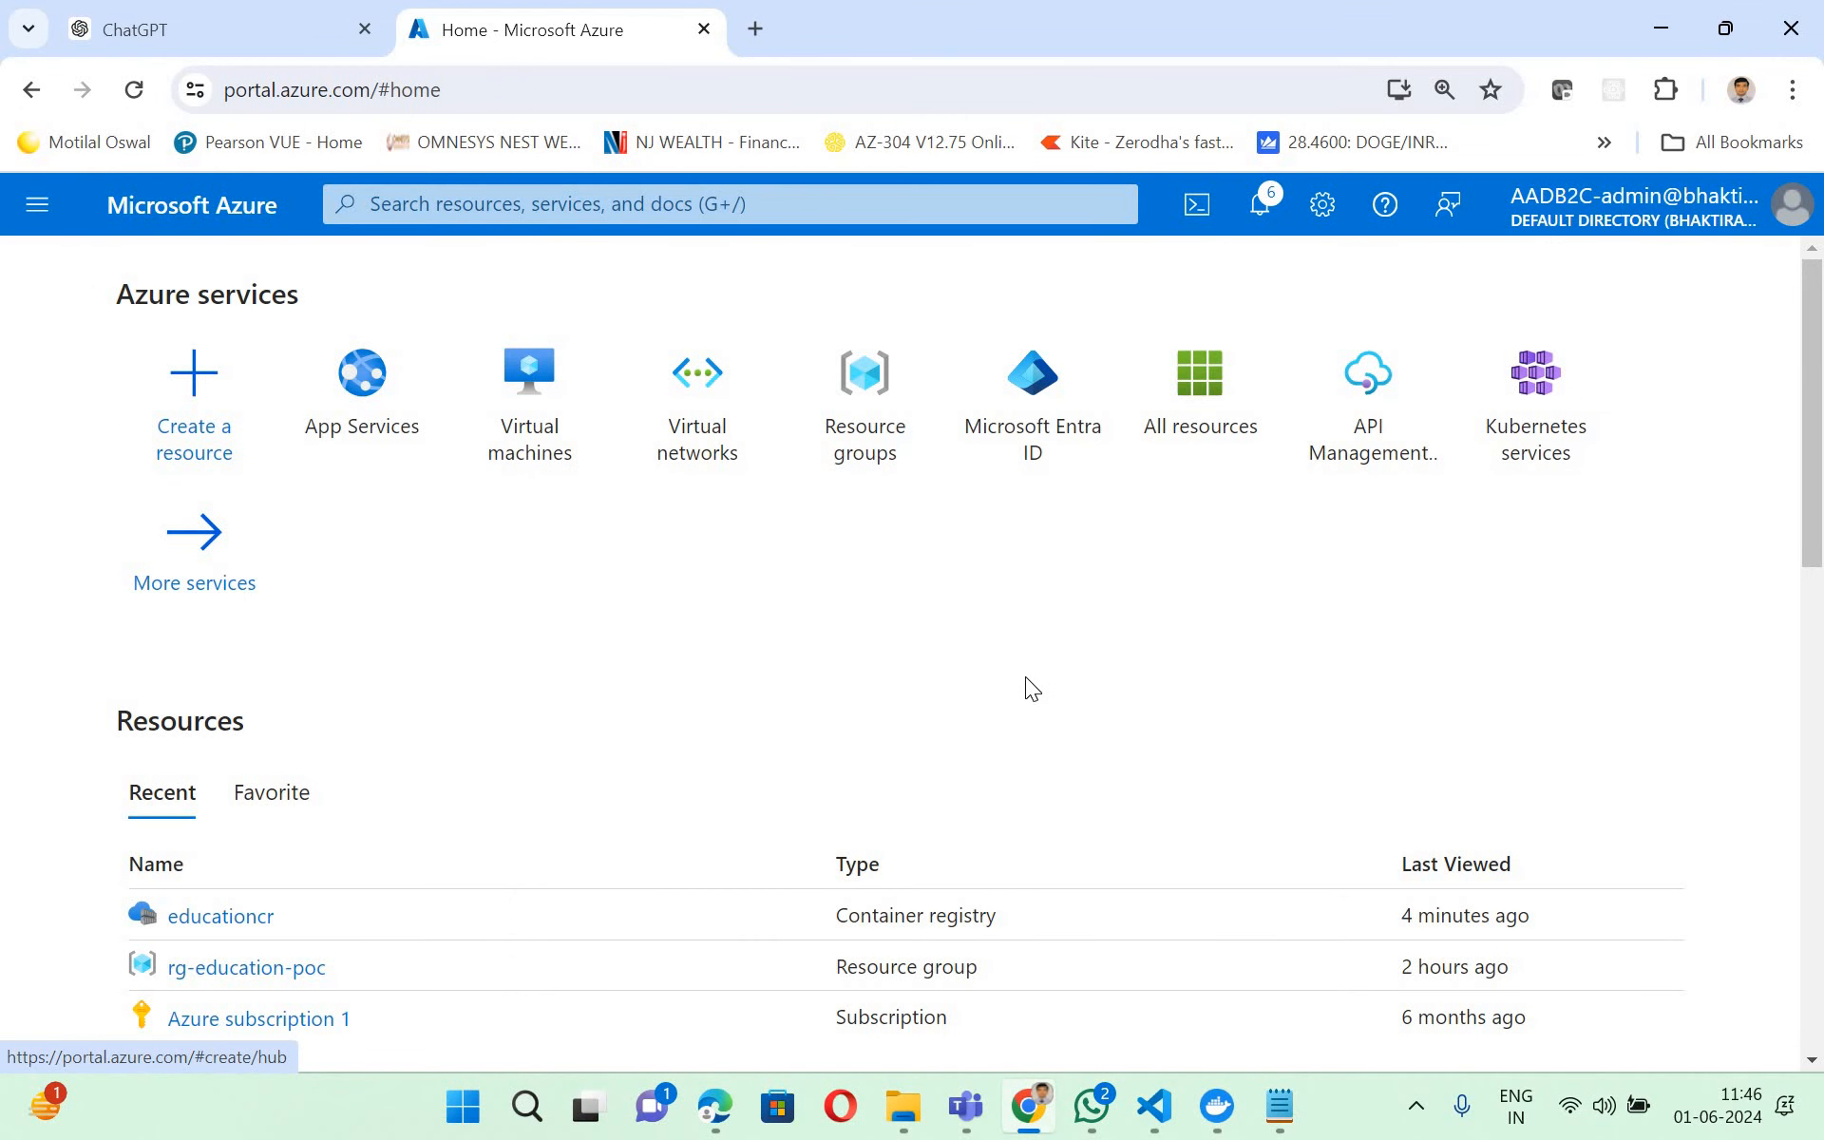
pyautogui.scroll(-3, 1026, 688)
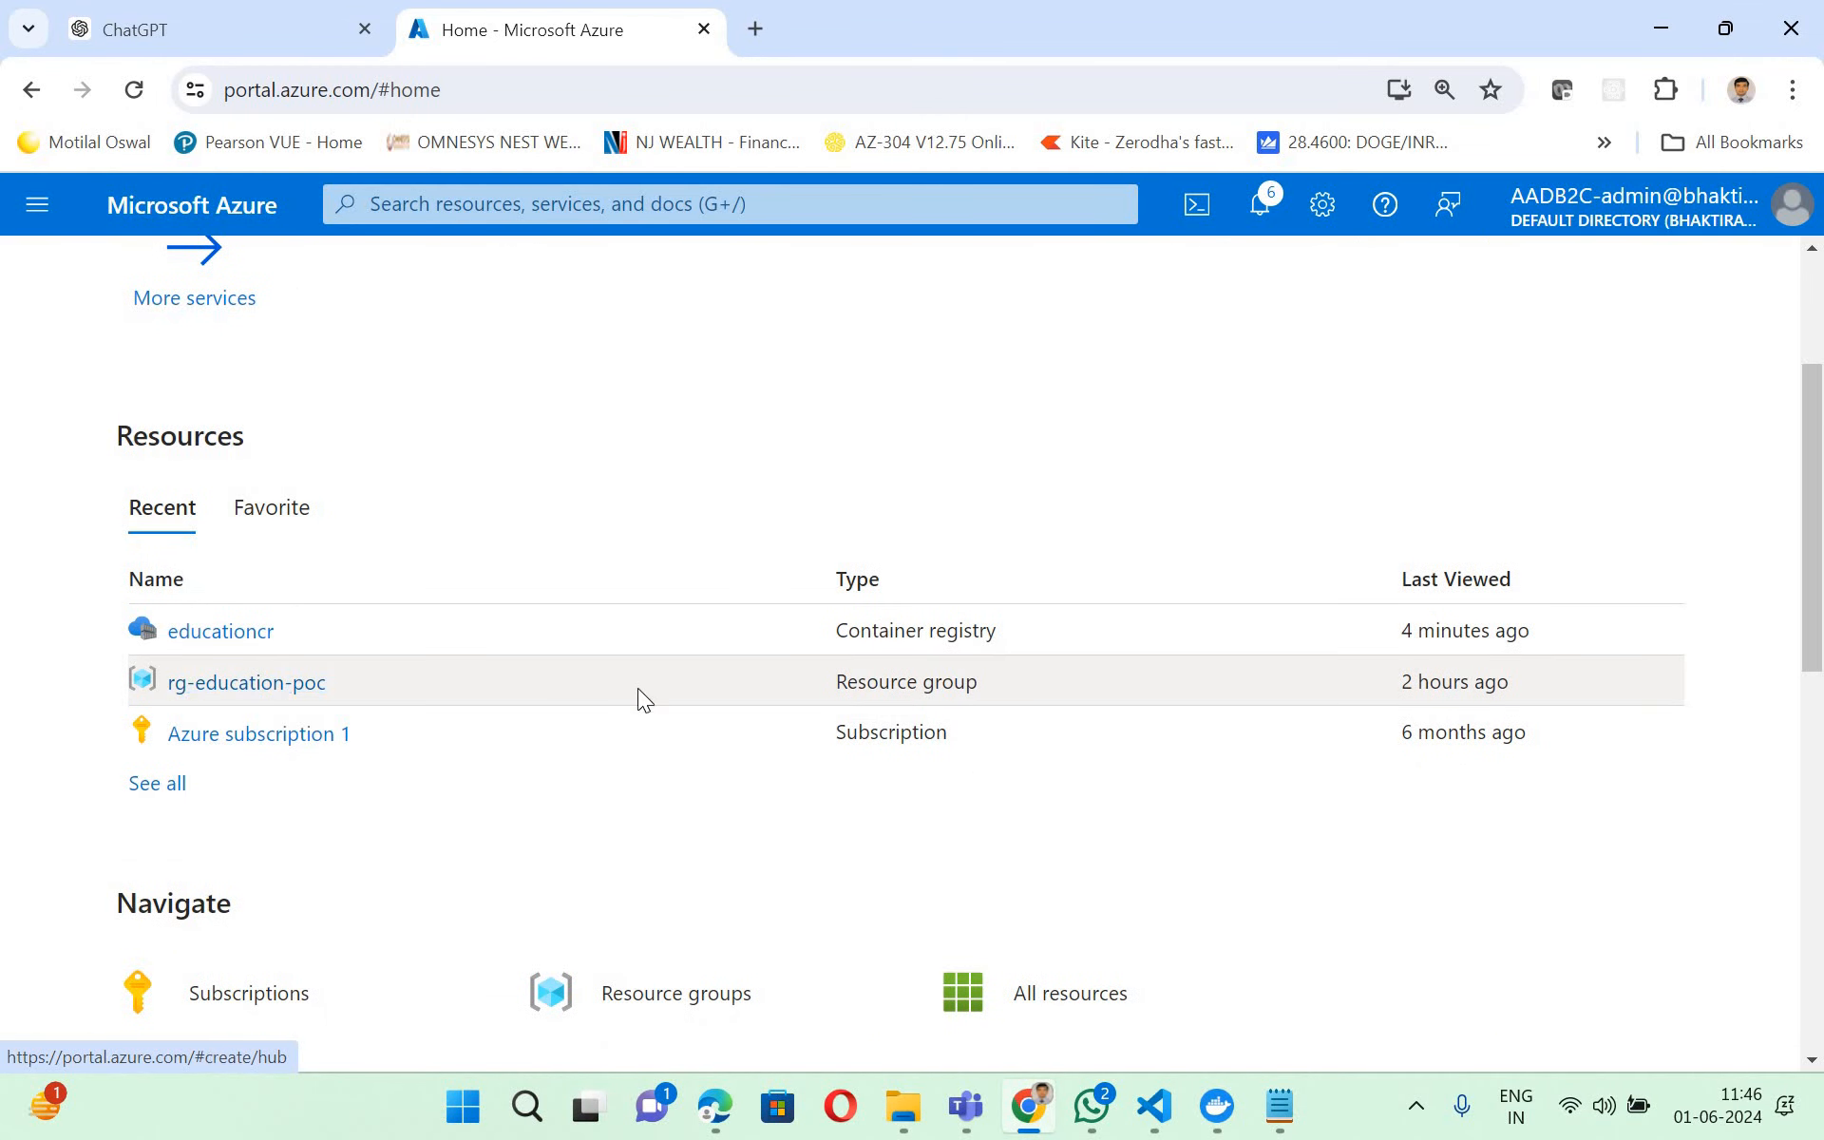
pyautogui.scroll(3, 636, 696)
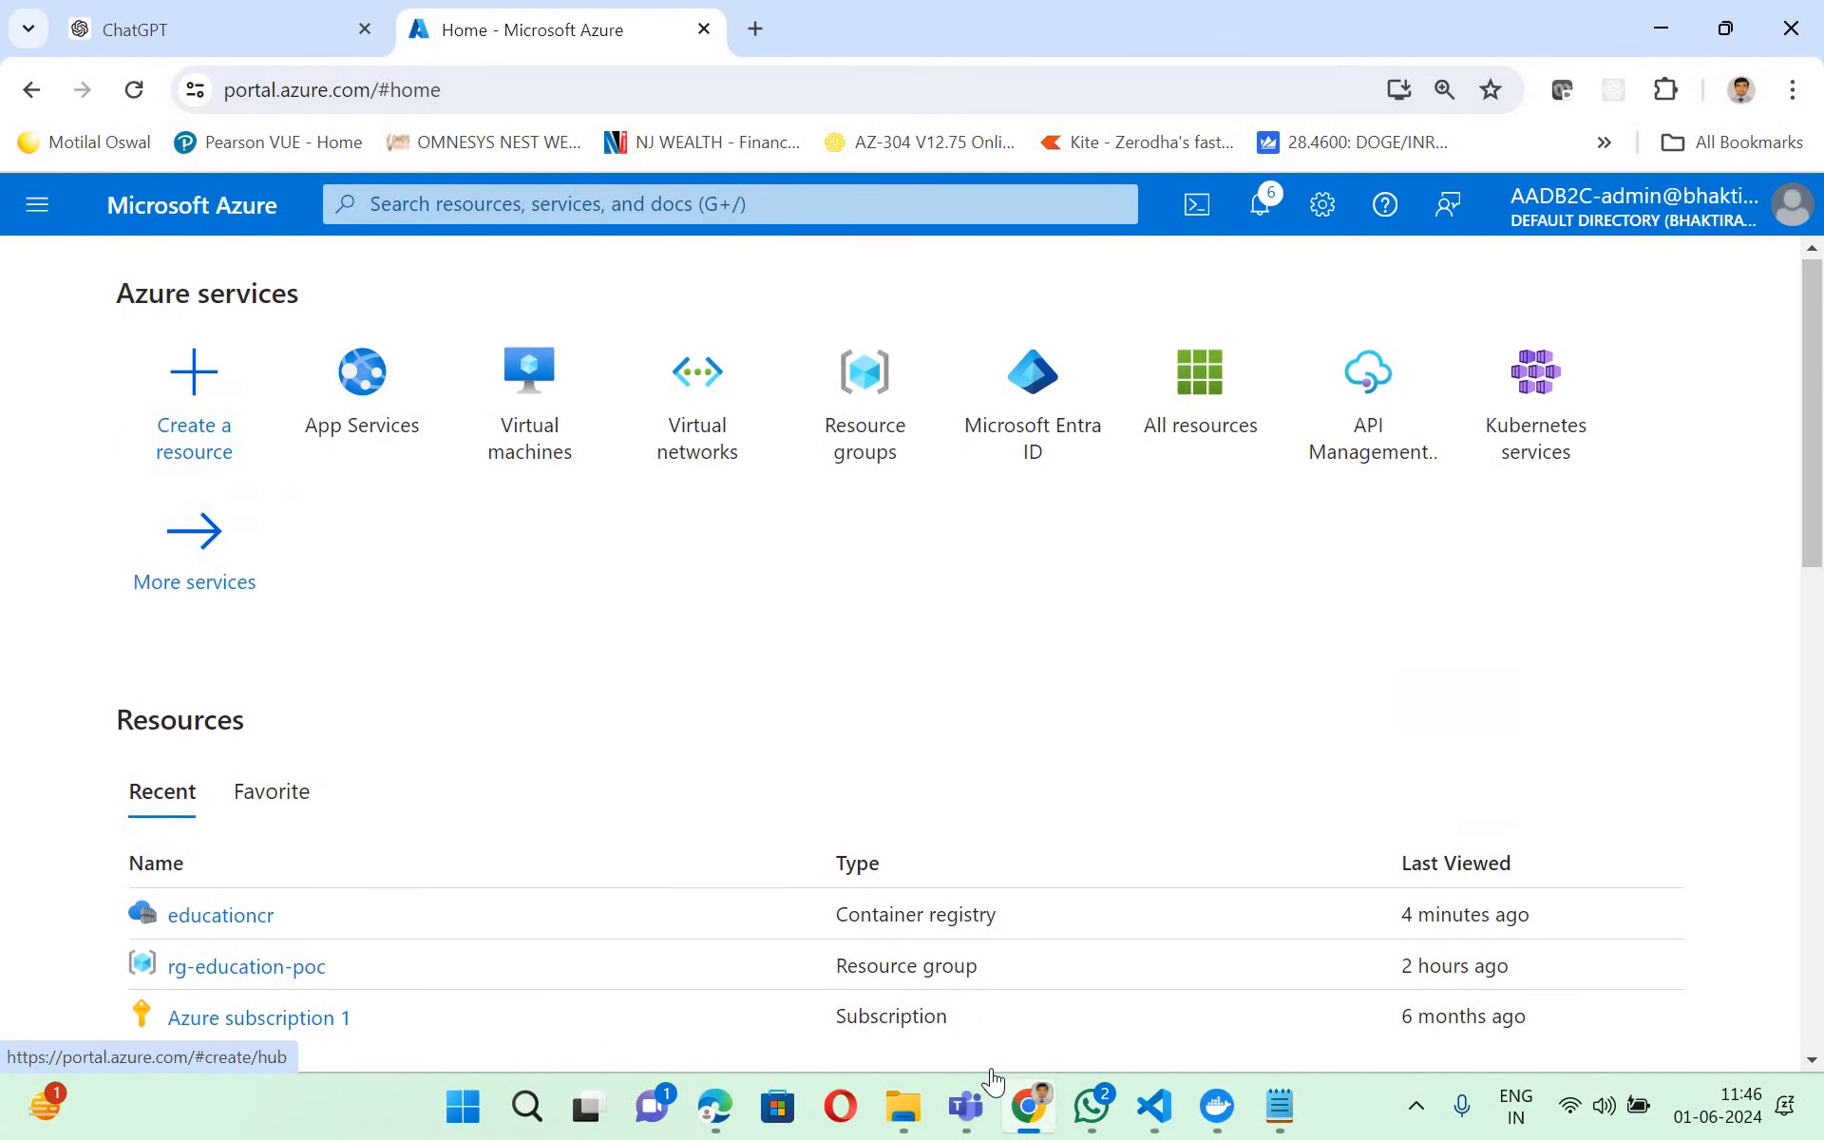
pyautogui.click(709, 960)
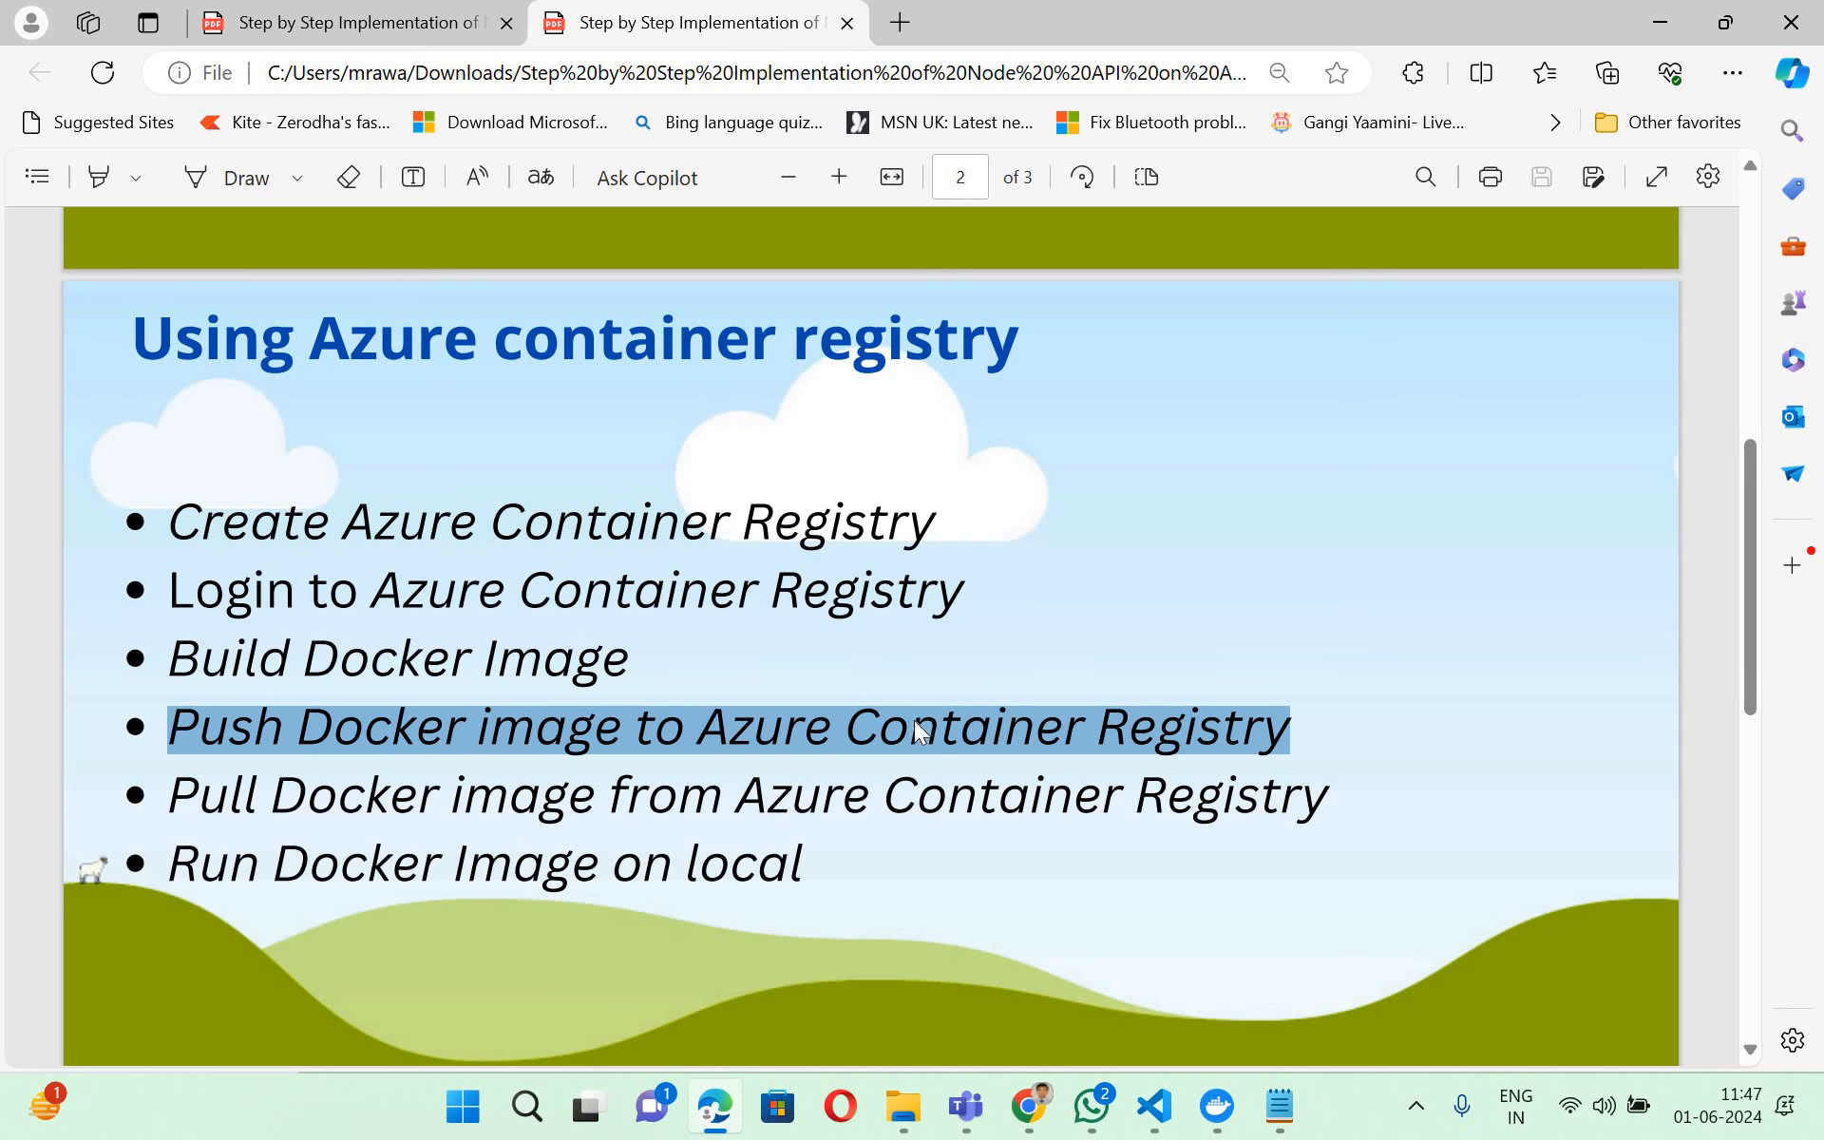
# - Read the "Deploy React App on Azure App Service with Docker Container" slide, highlighting its registry, image and tag wording and its "Create Azure App service" bullet
pyautogui.scroll(-3, 914, 727)
pyautogui.scroll(-3, 1046, 703)
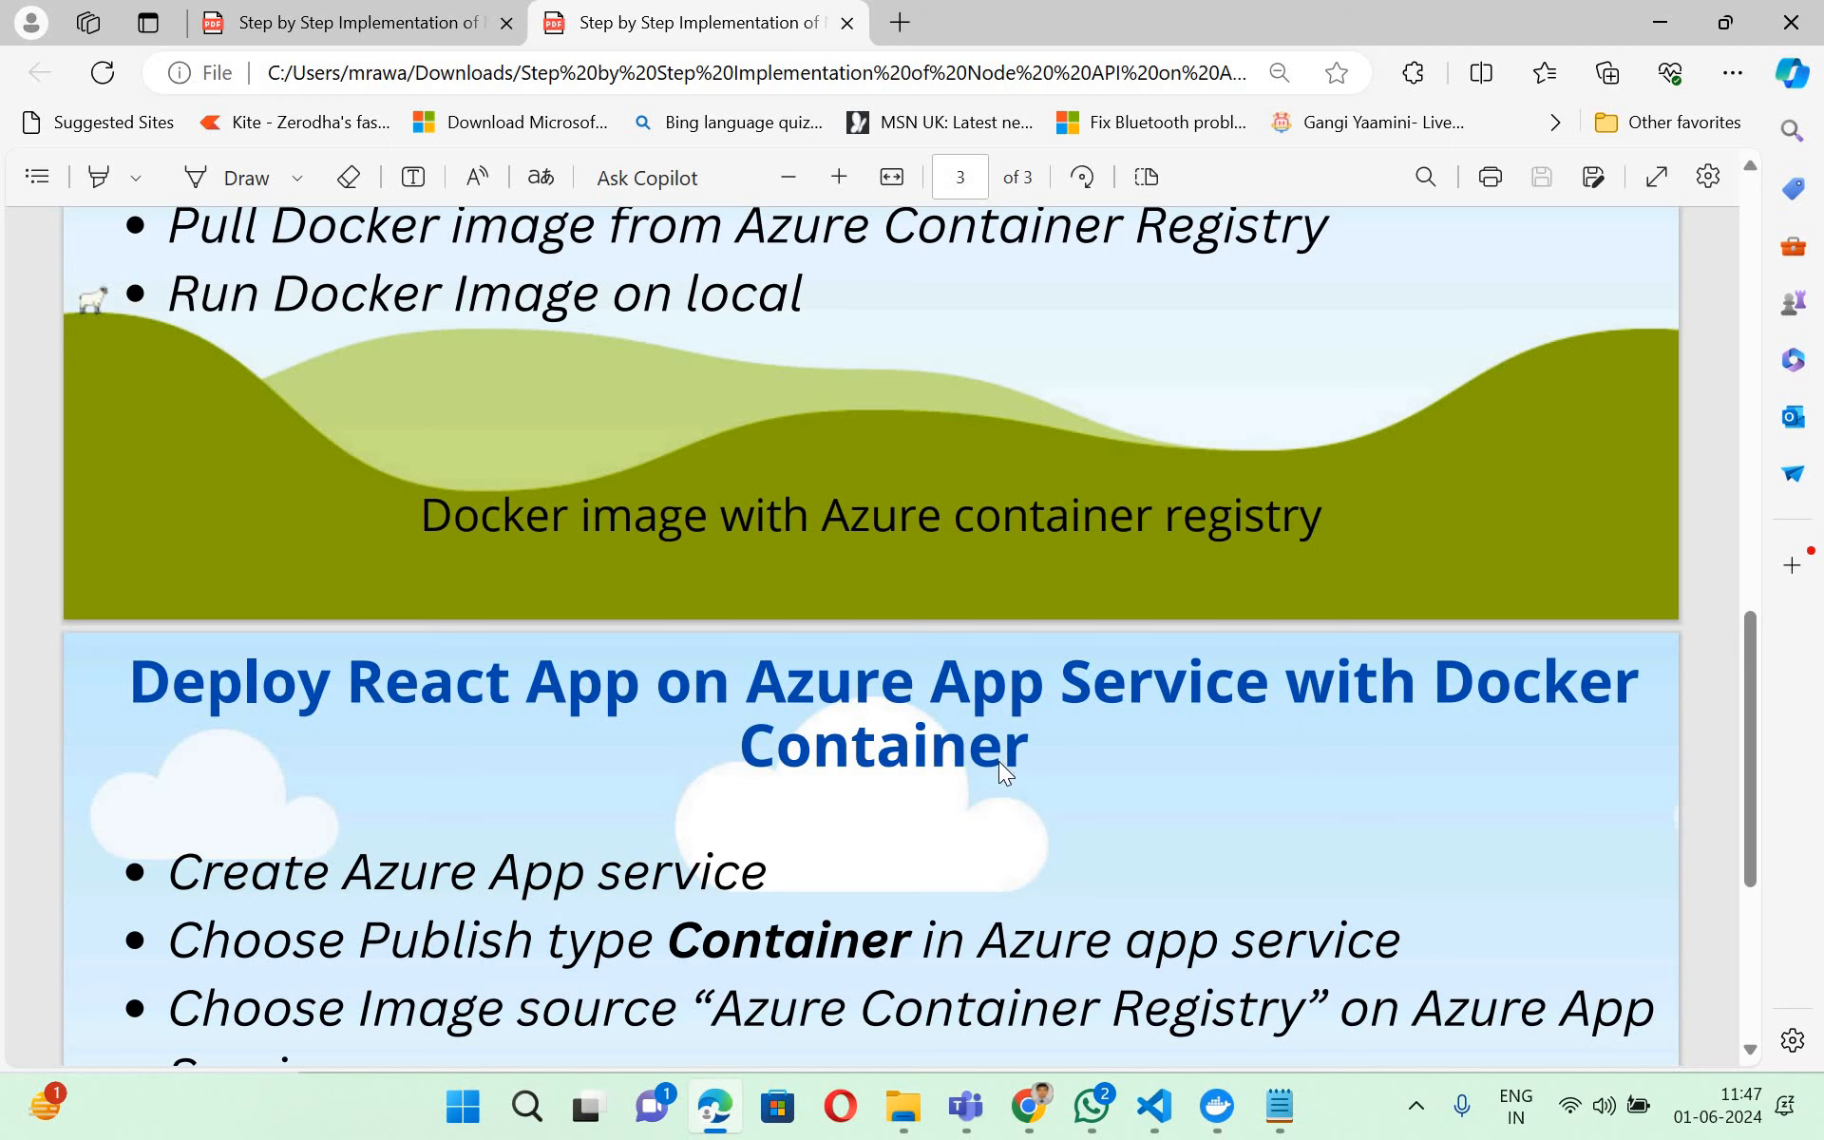
pyautogui.scroll(-3, 996, 756)
pyautogui.scroll(-2, 996, 756)
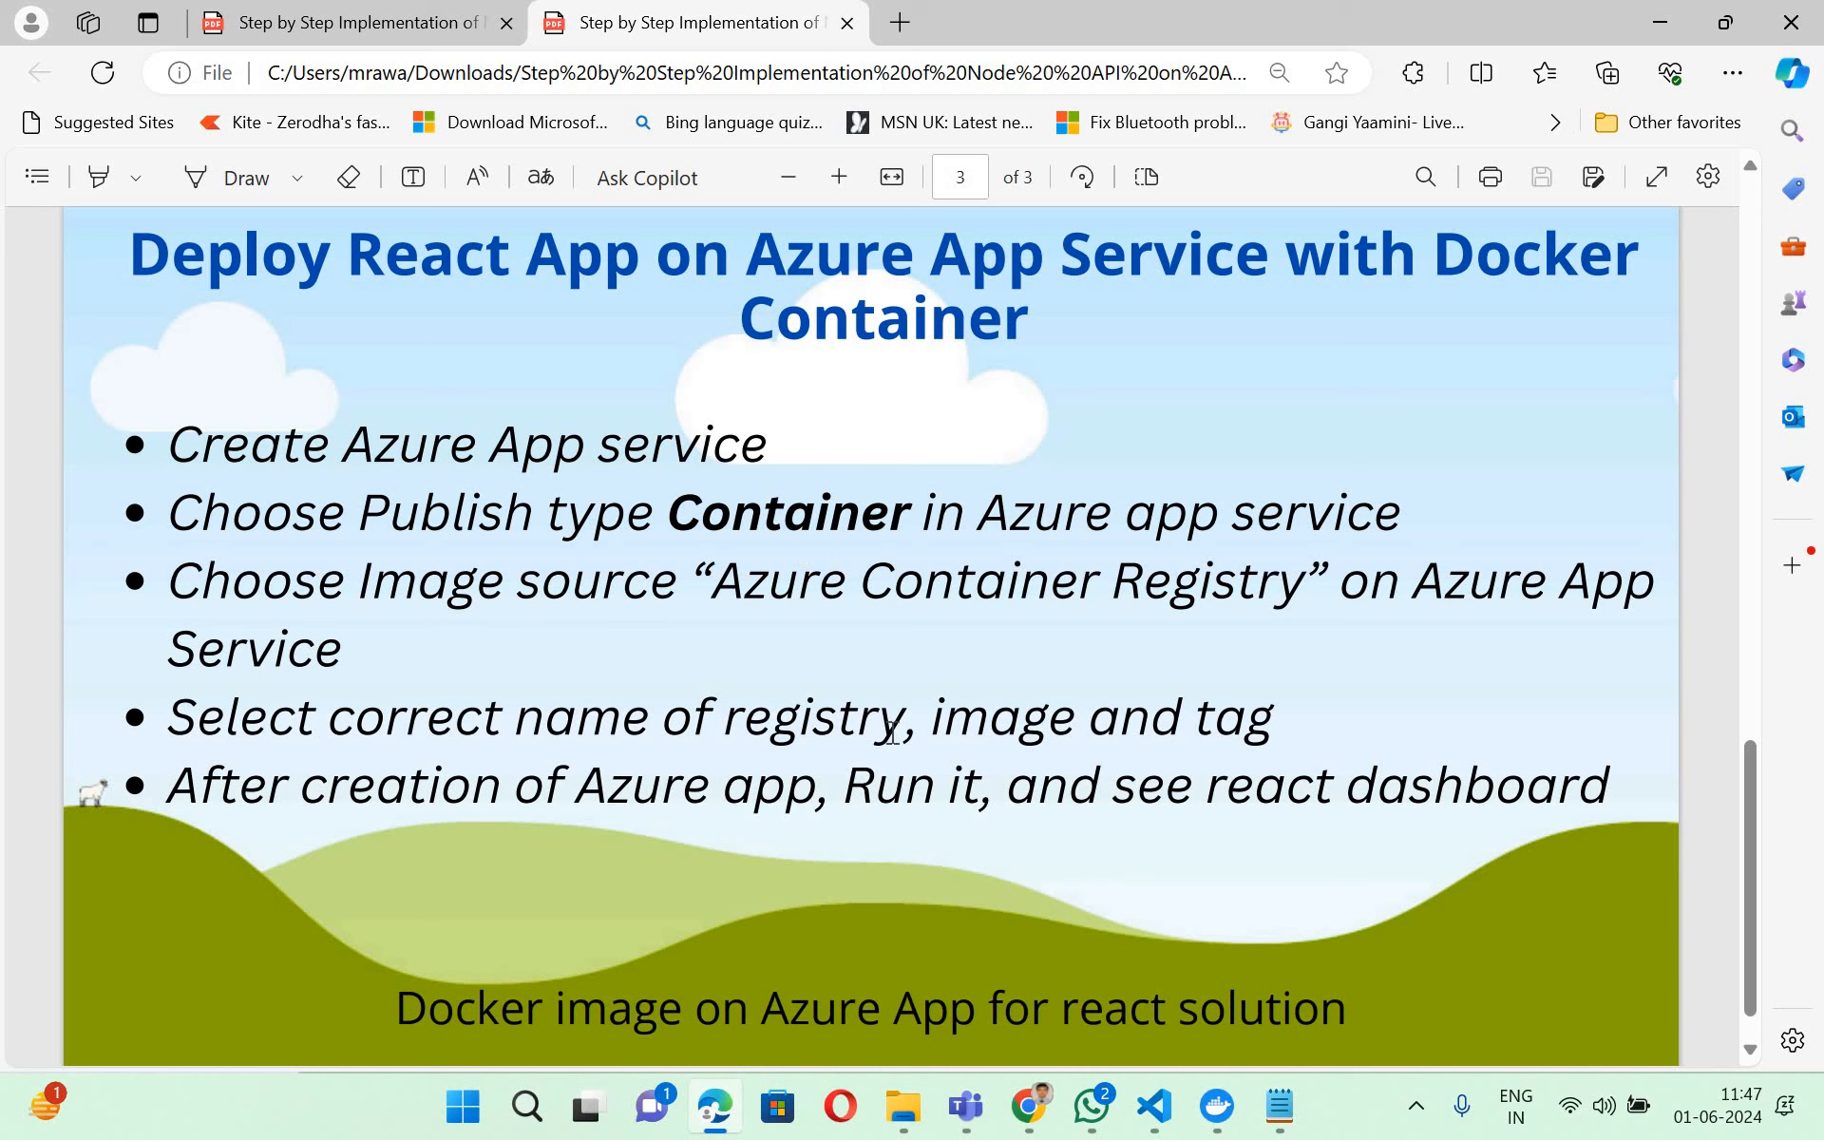
pyautogui.moveTo(1246, 721); pyautogui.dragTo(730, 717)
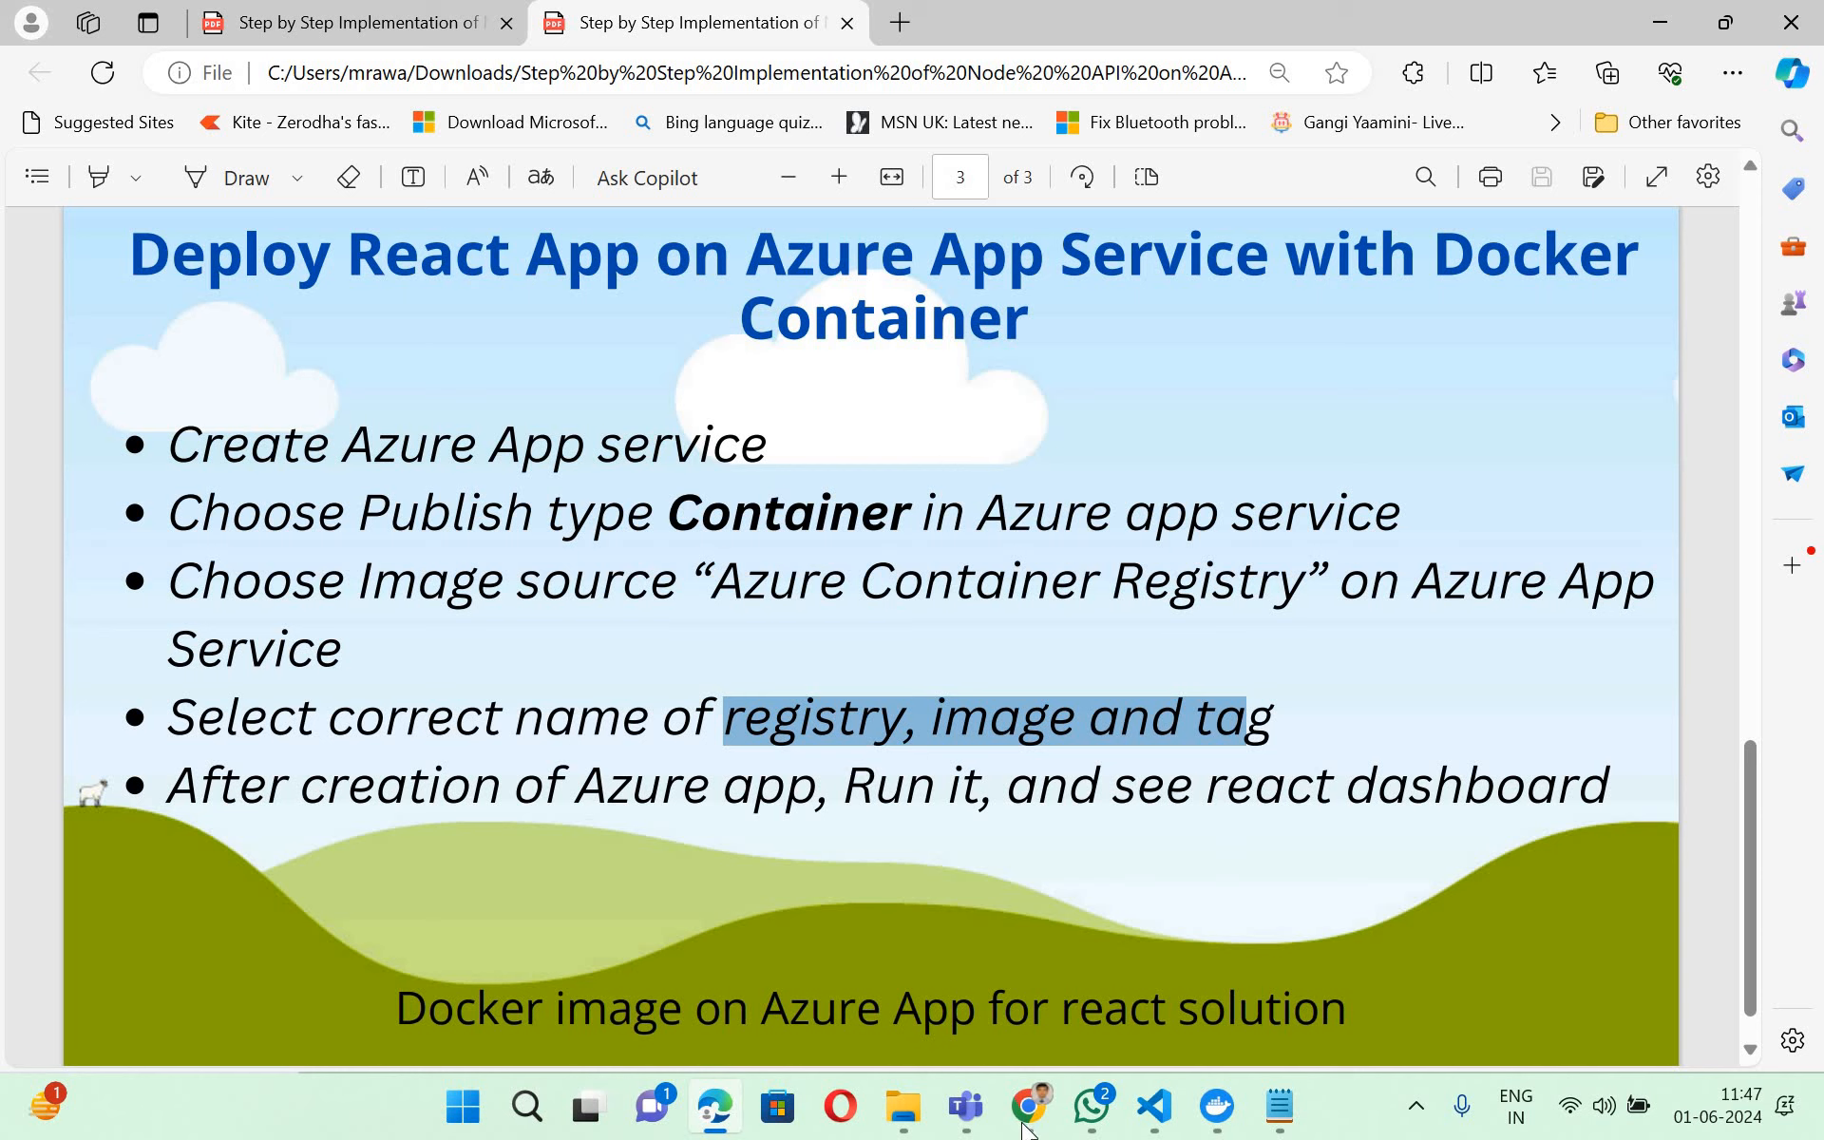
pyautogui.click(989, 855)
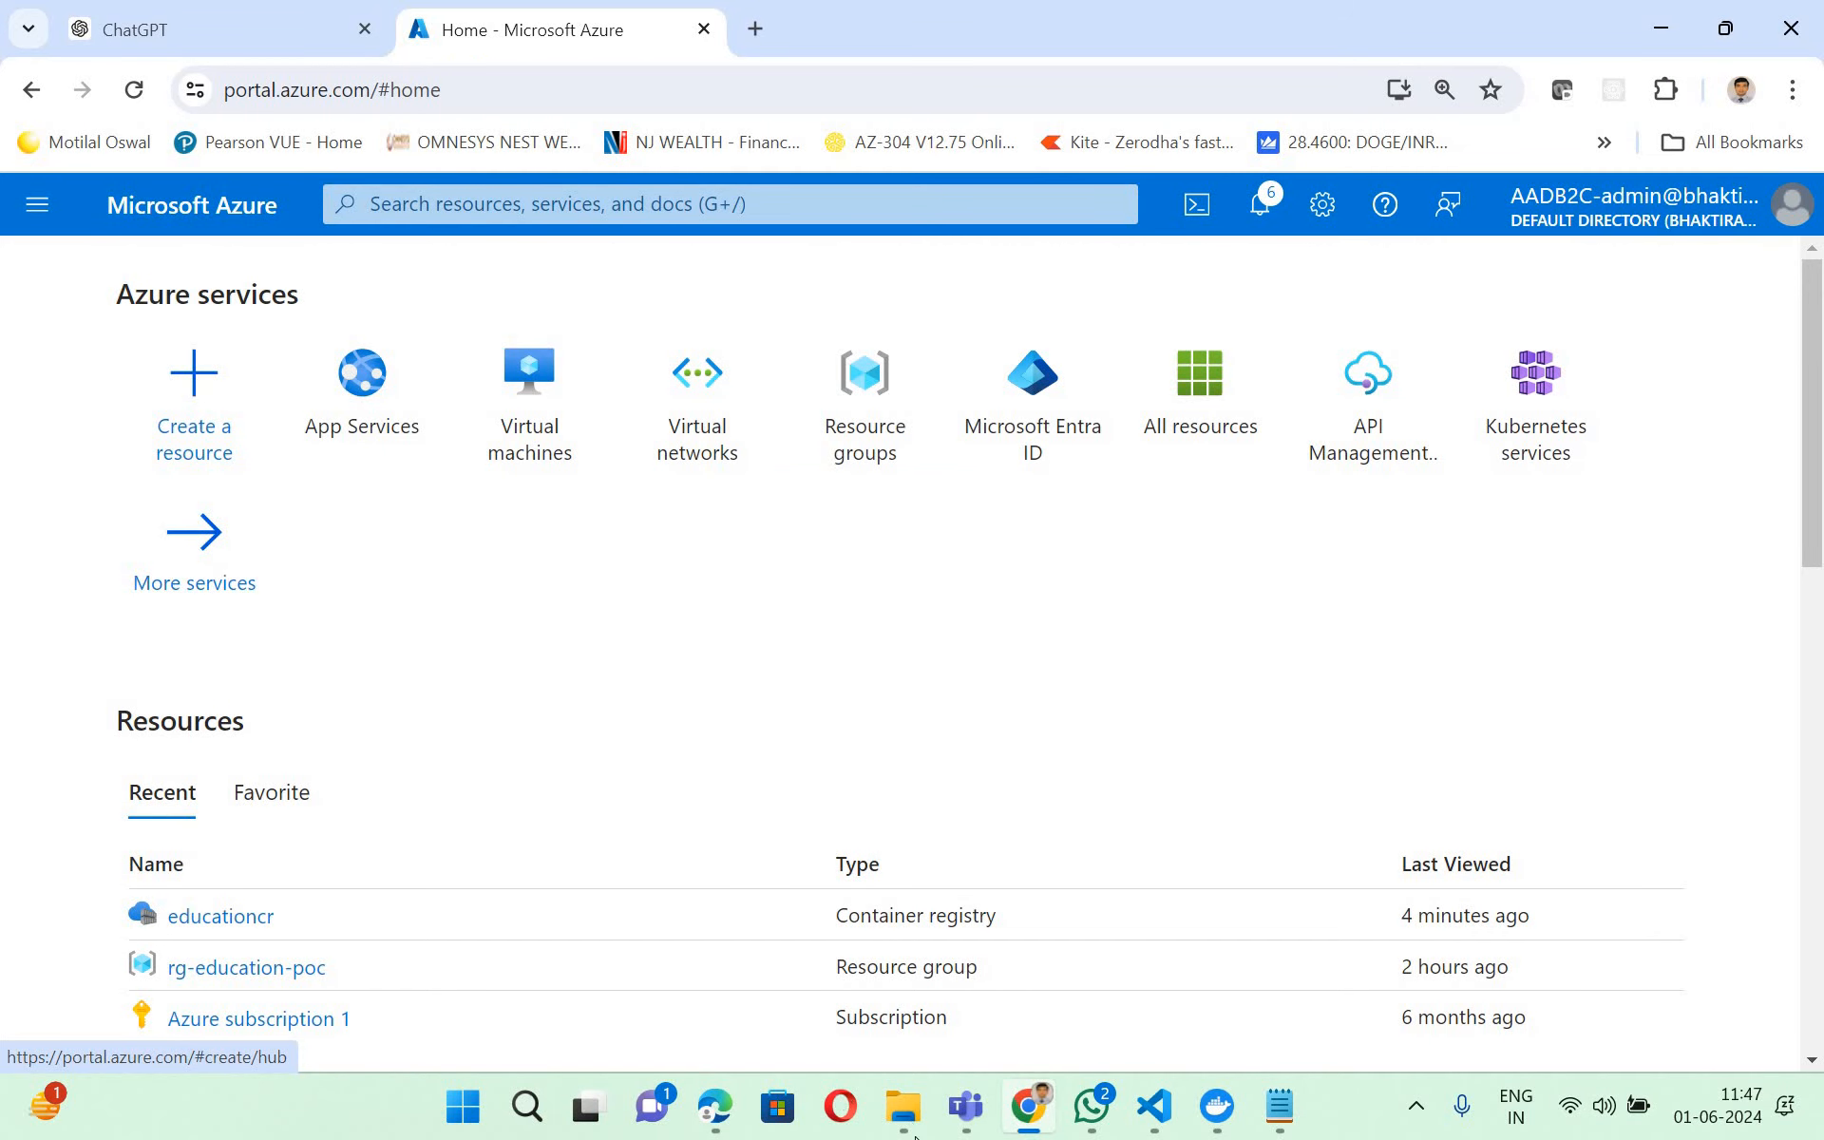
pyautogui.hotkey('alt', 'Tab')
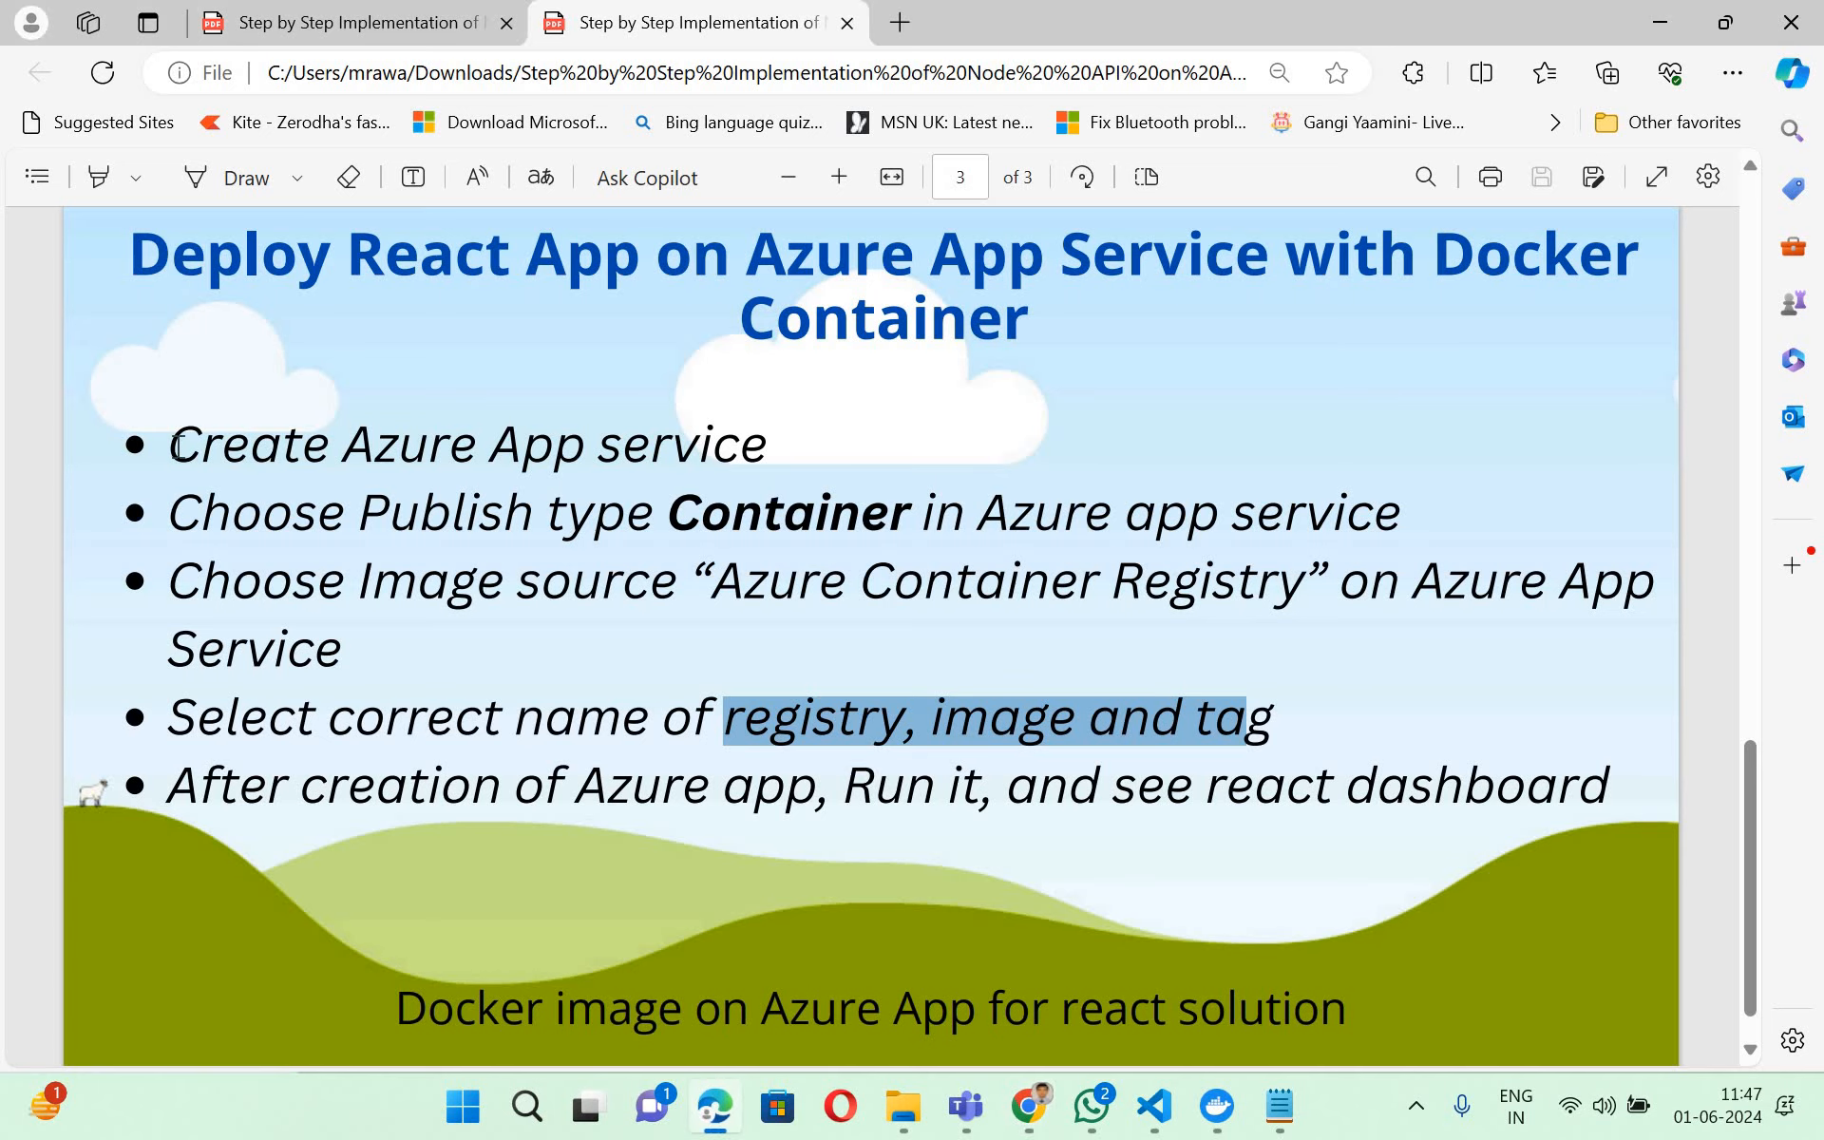
pyautogui.tripleClick(893, 444)
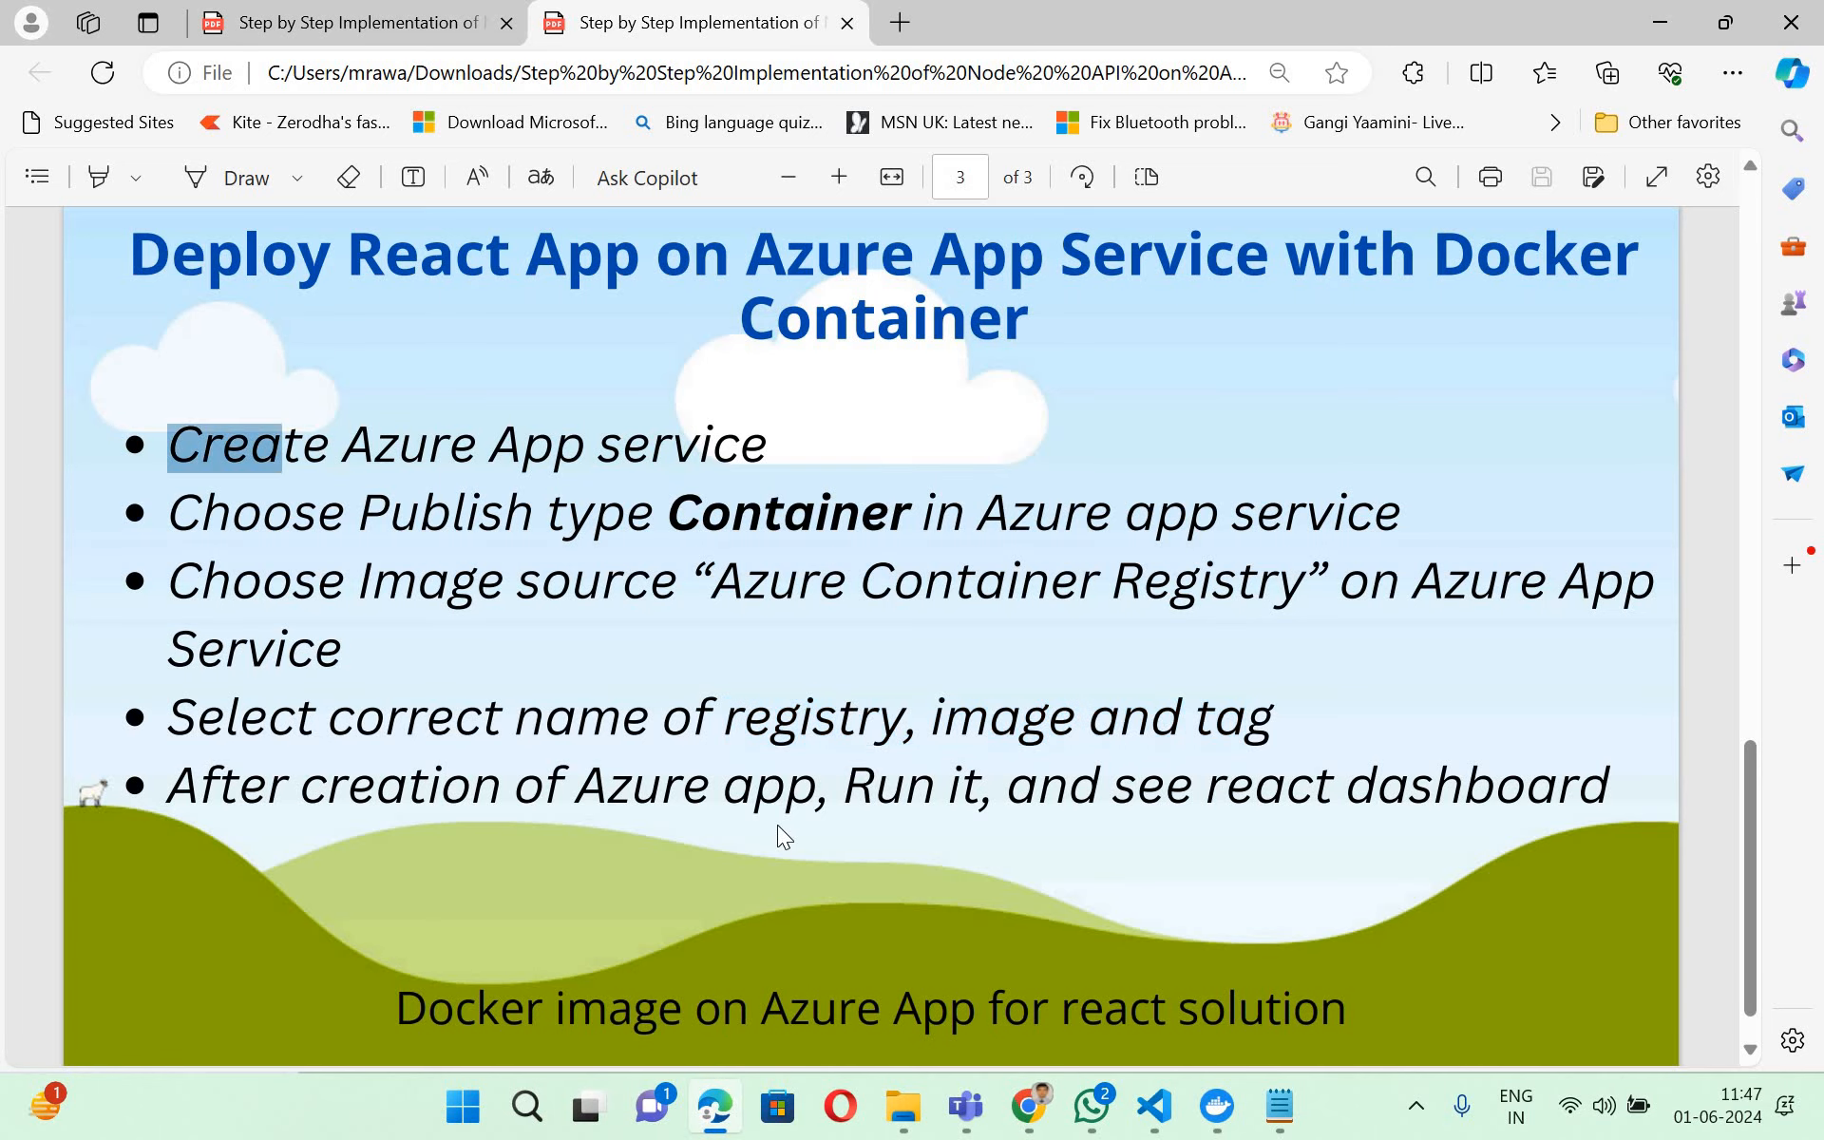
# - Switch to the Azure portal in Chrome and start creating a Web App from App Services
pyautogui.click(736, 1110)
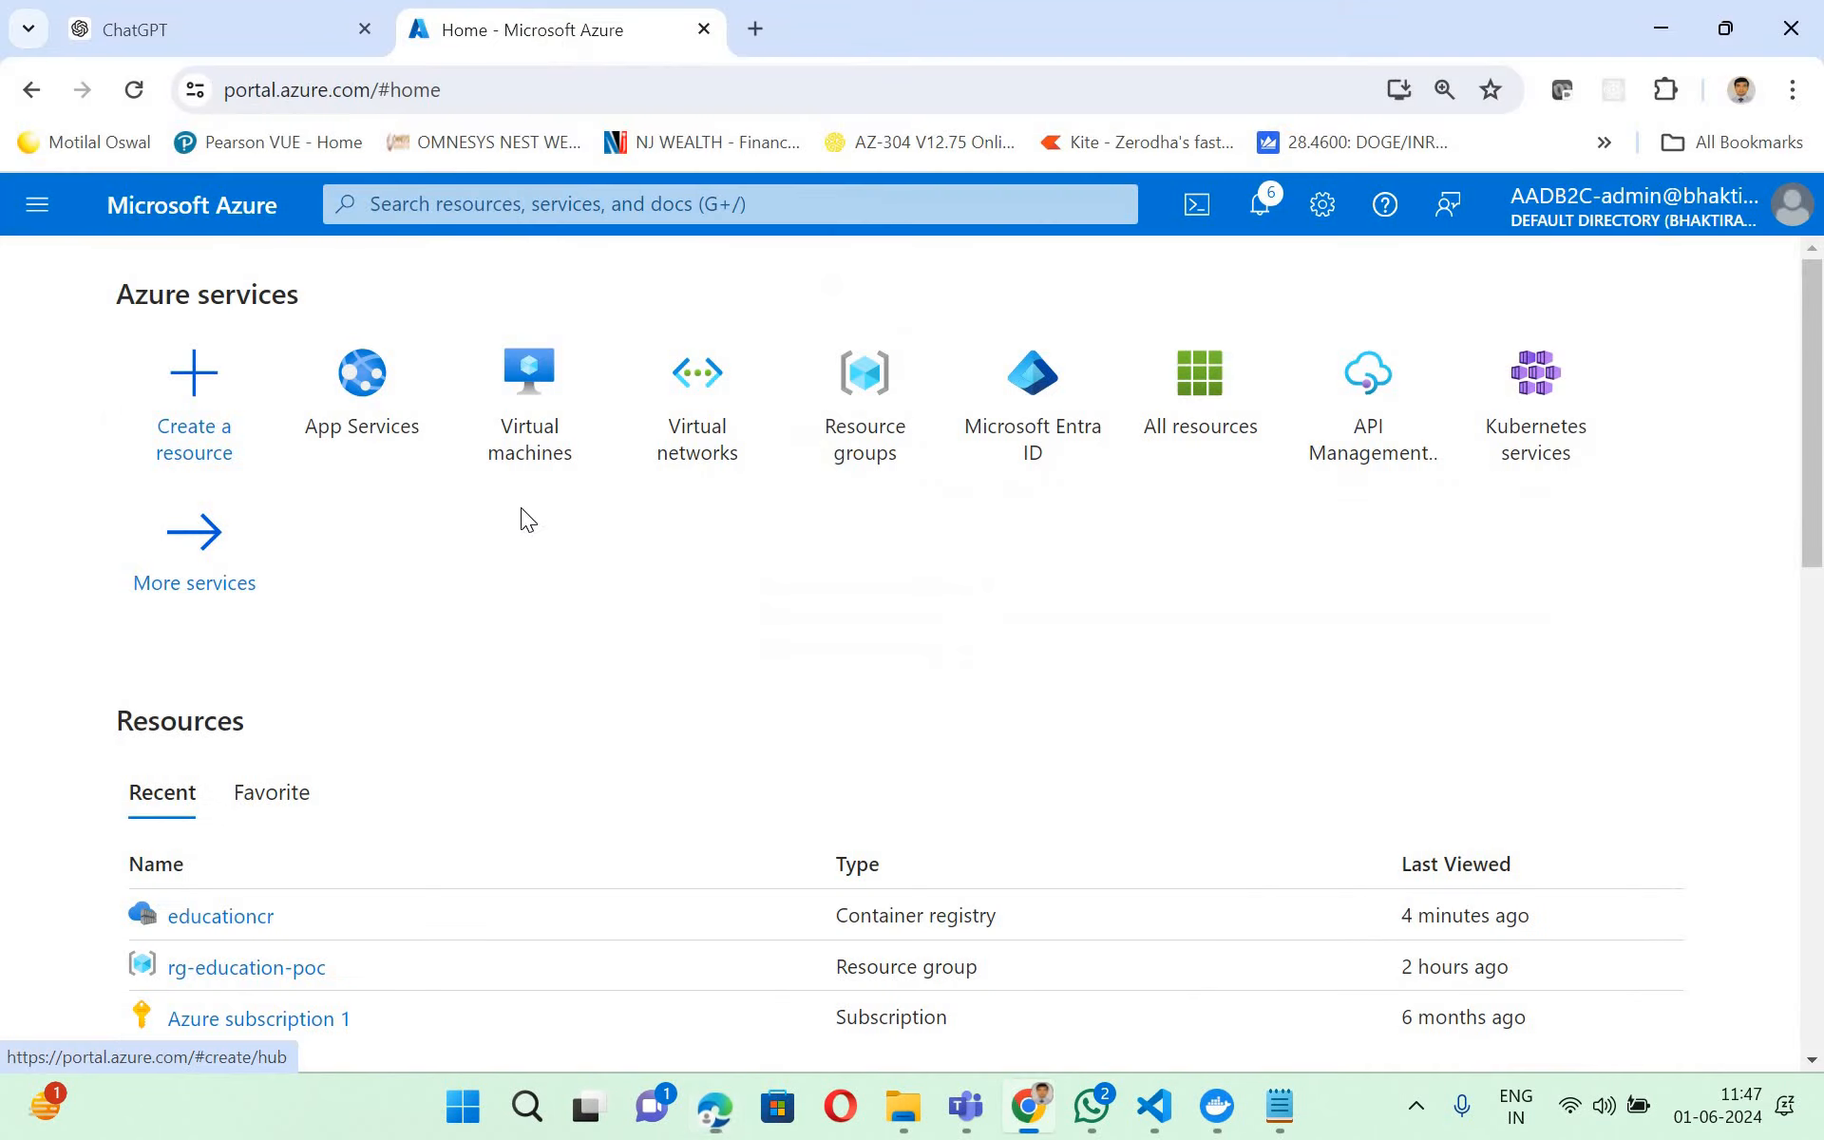
pyautogui.click(375, 429)
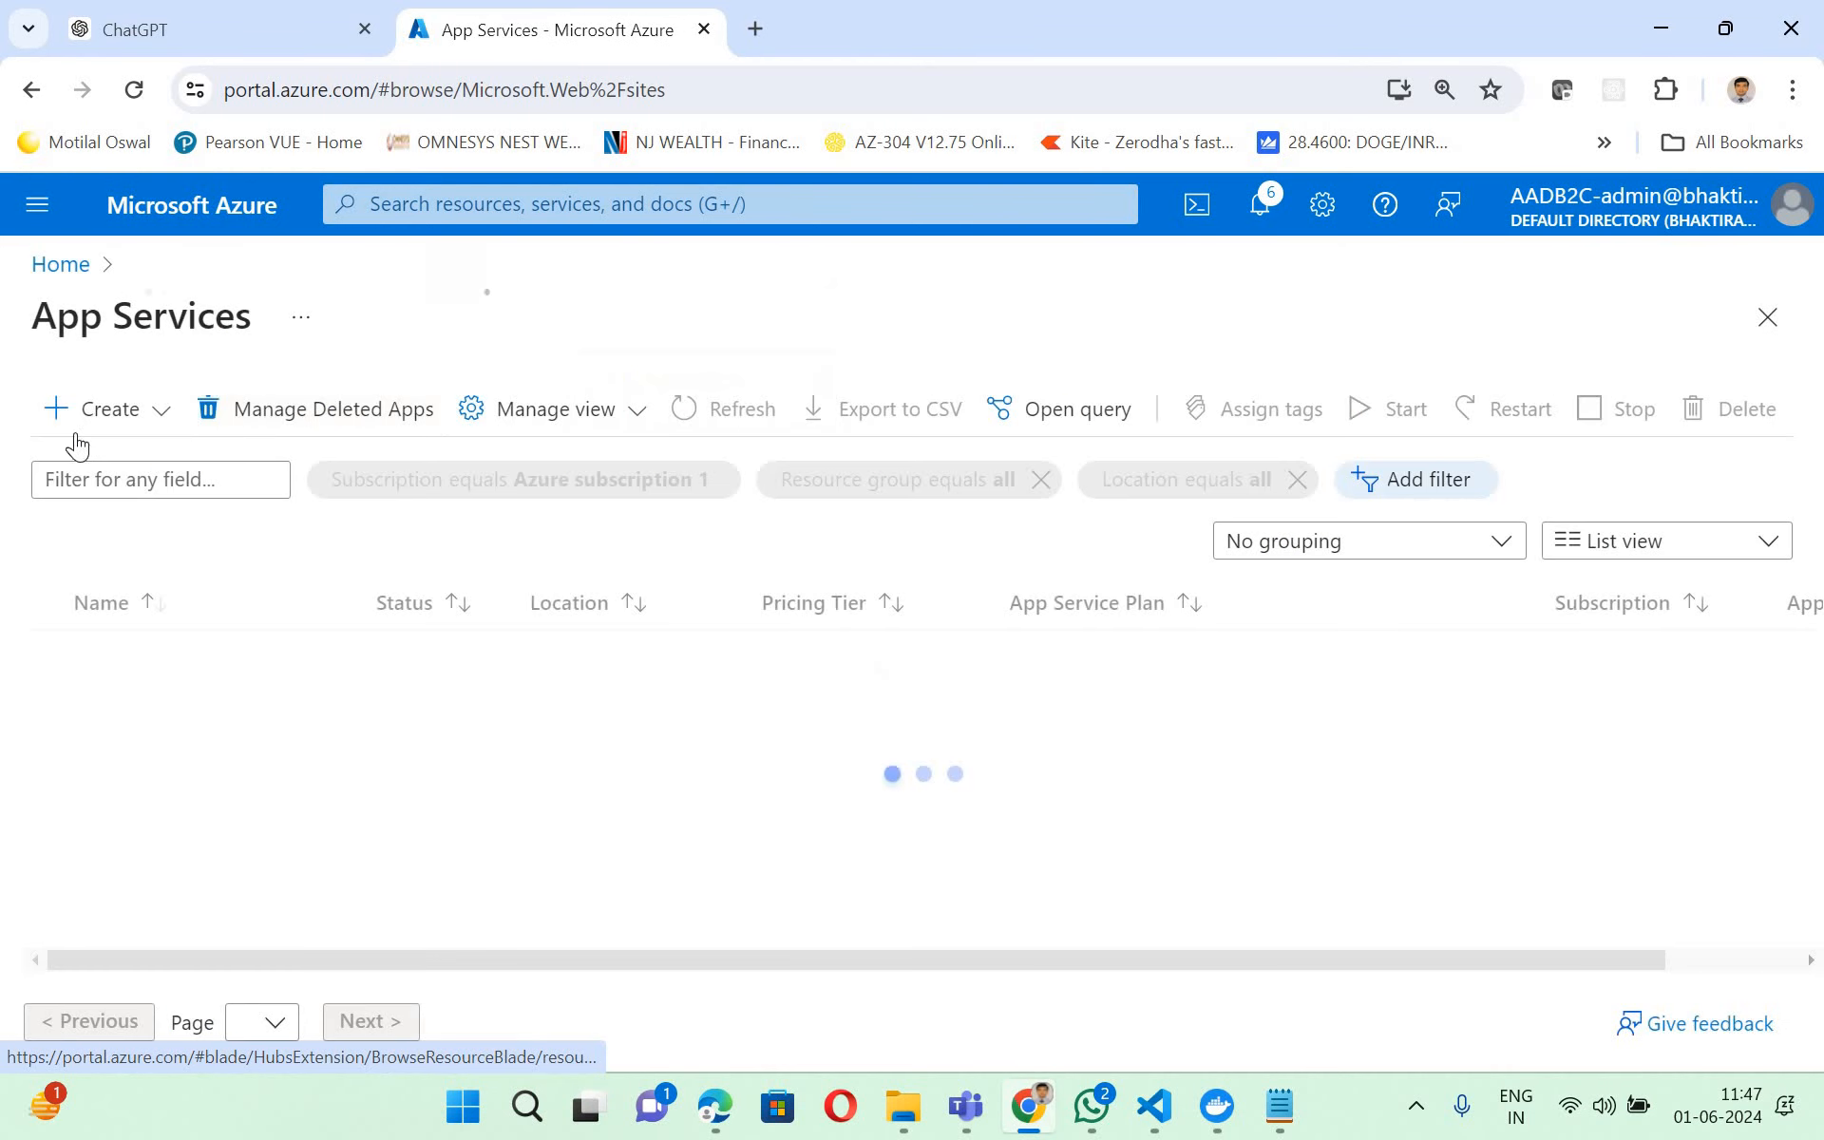
pyautogui.click(110, 408)
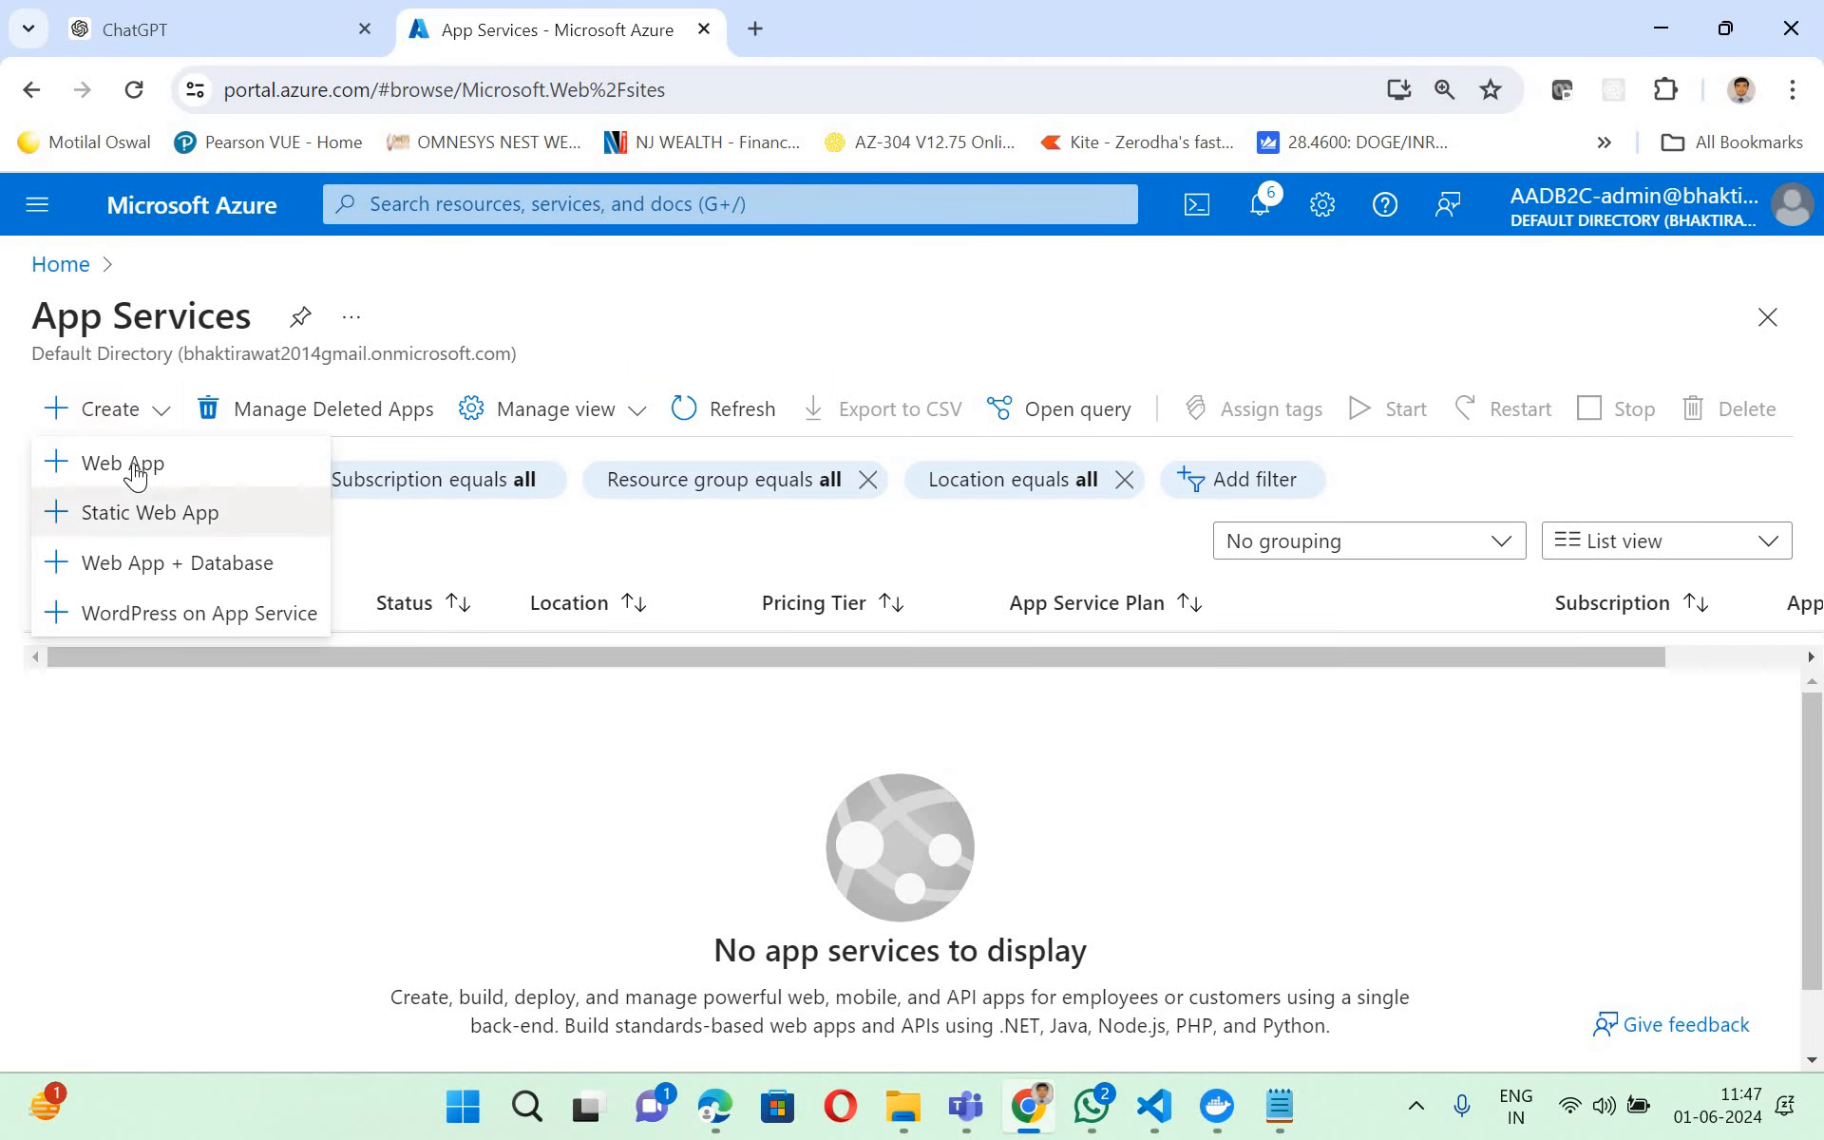
pyautogui.click(722, 671)
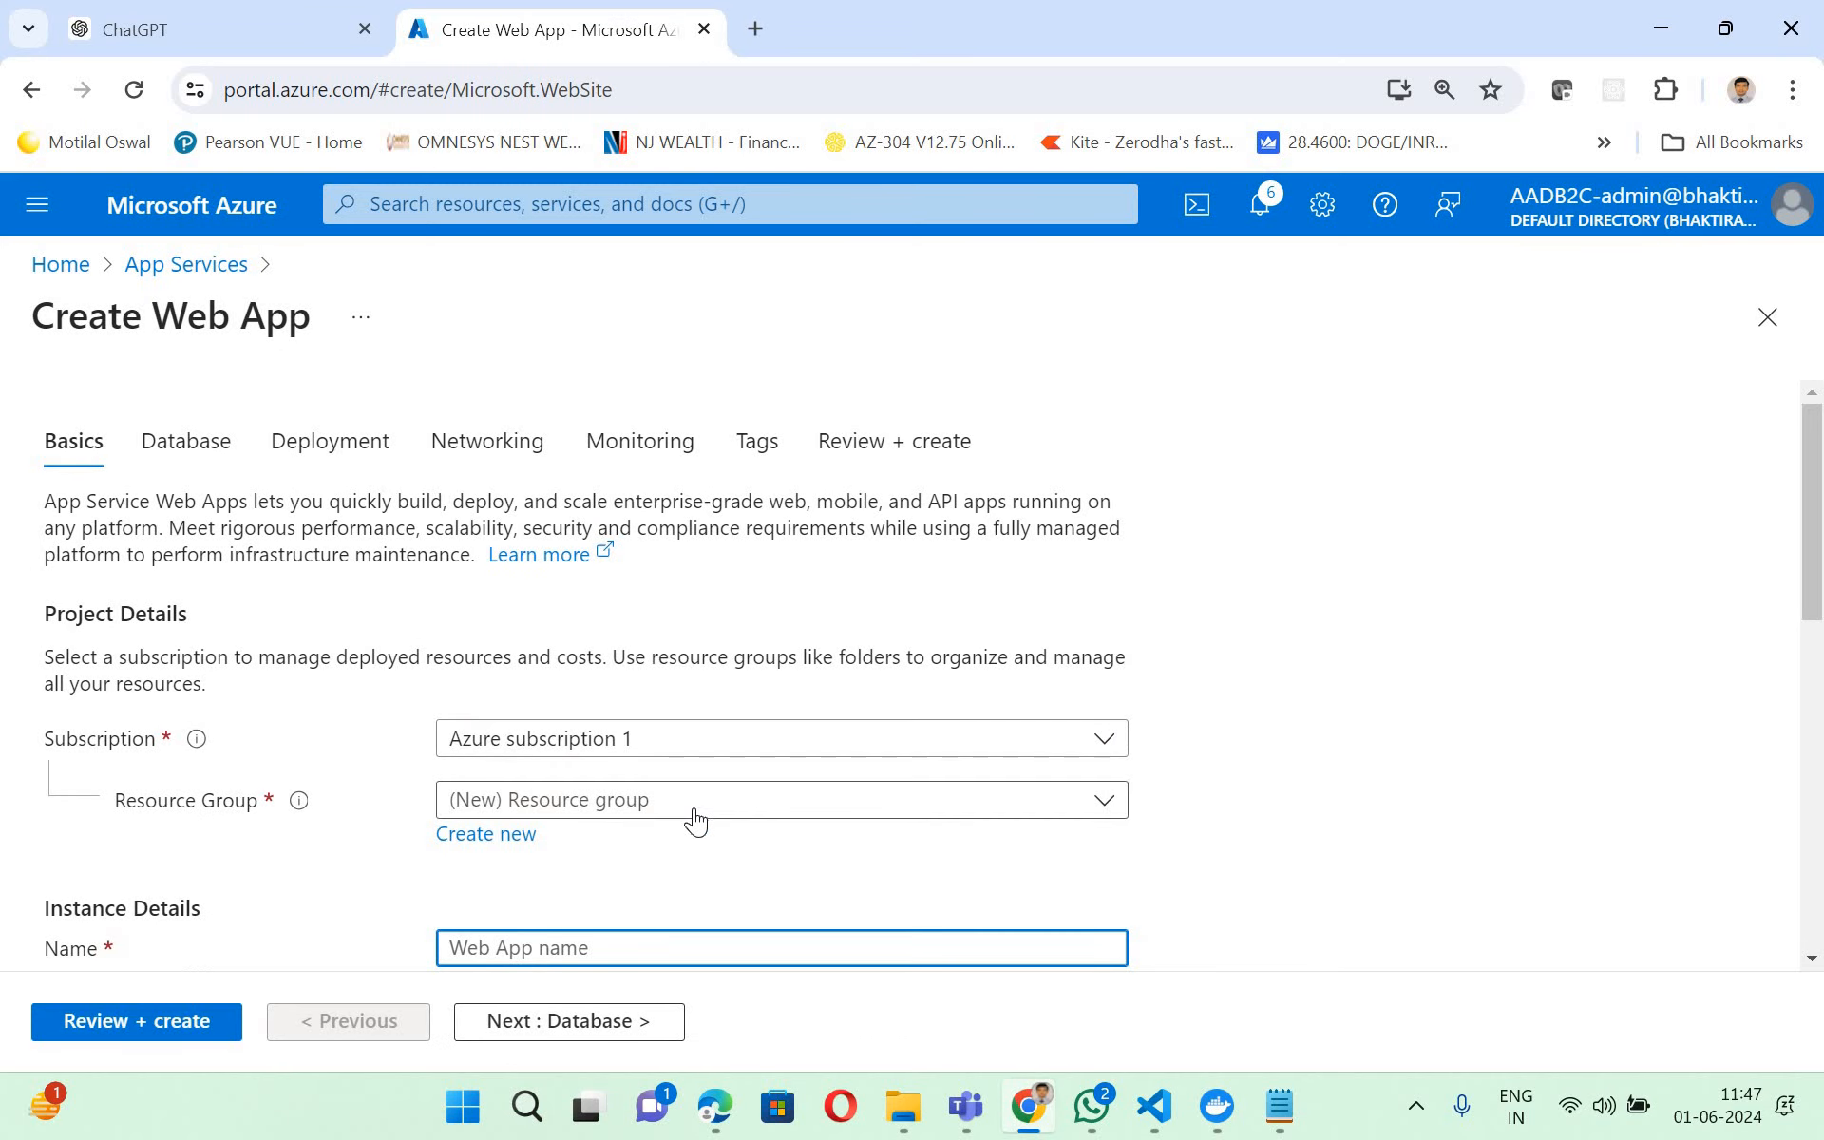
# - Assign the web app to the rg-education-poc resource group and name it web-education-ui
pyautogui.click(694, 813)
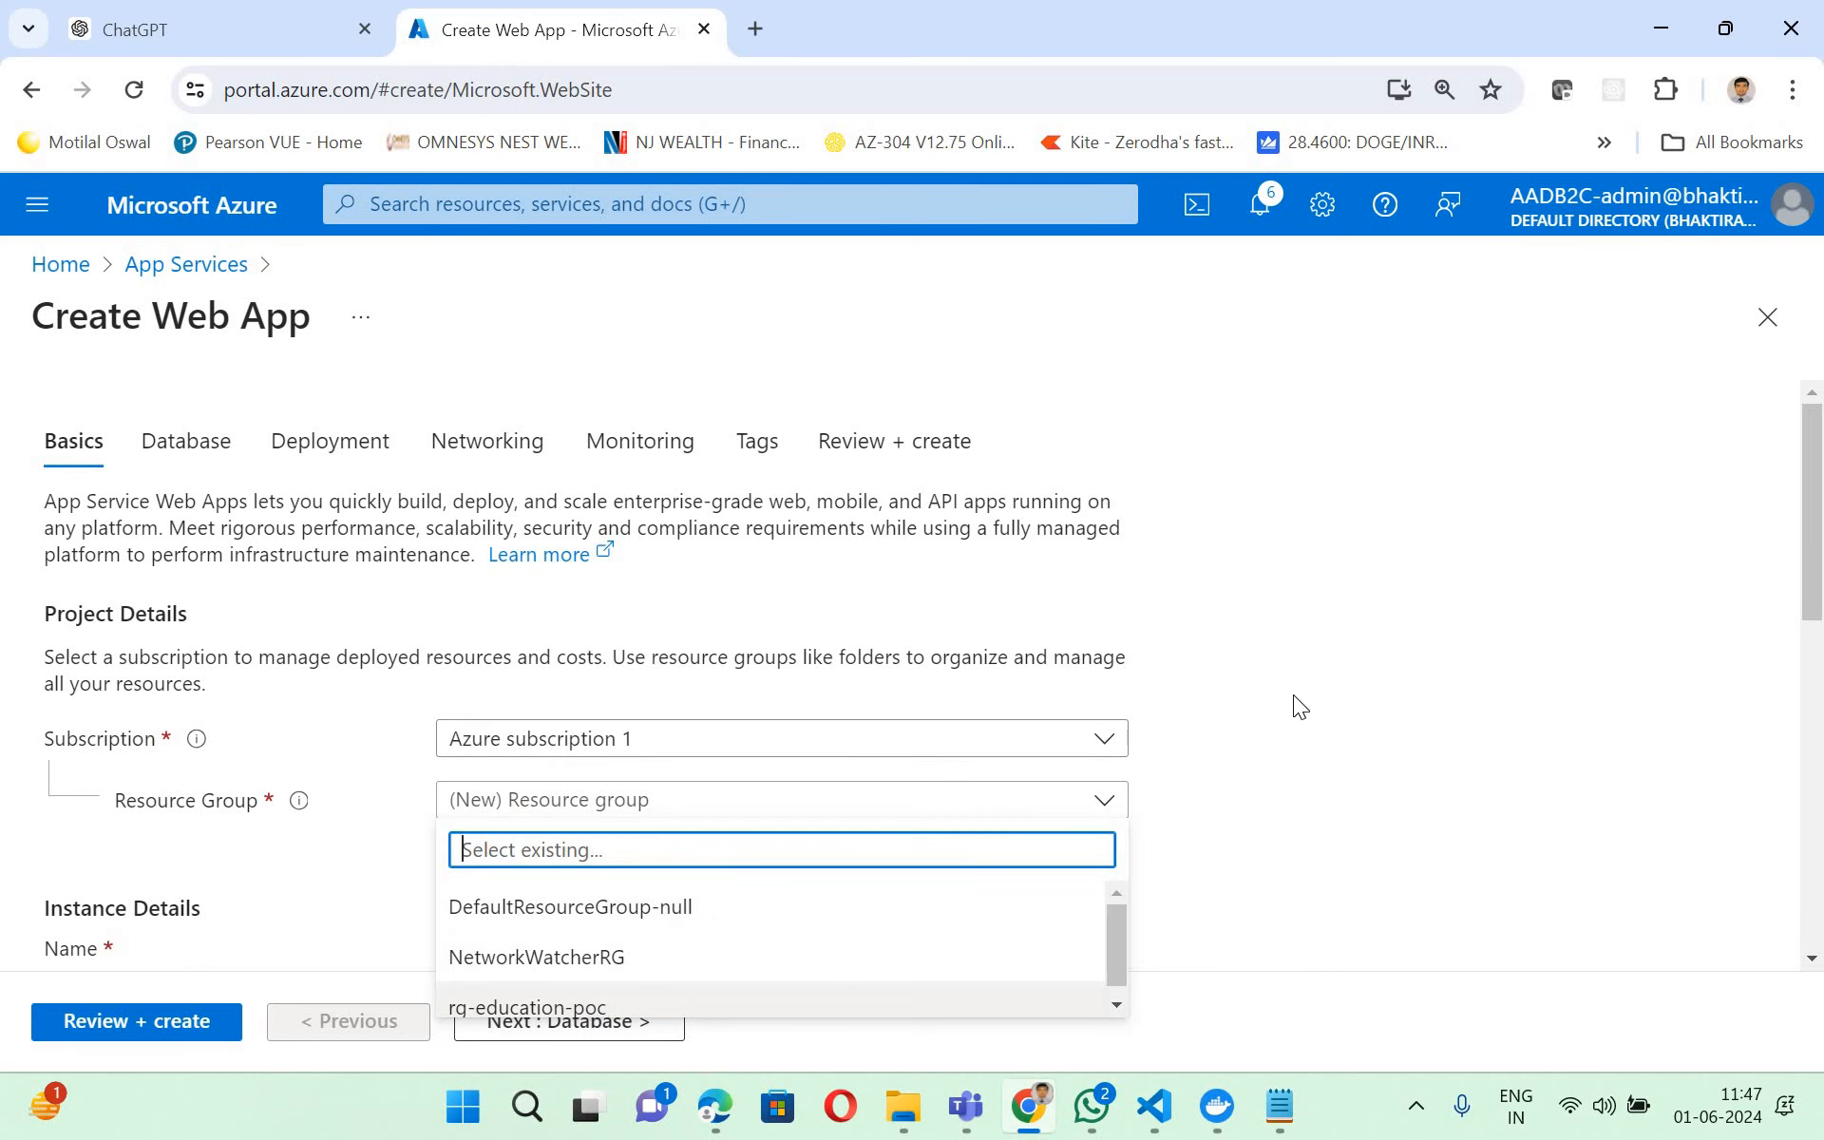
pyautogui.press('Return')
pyautogui.scroll(-3, 526, 664)
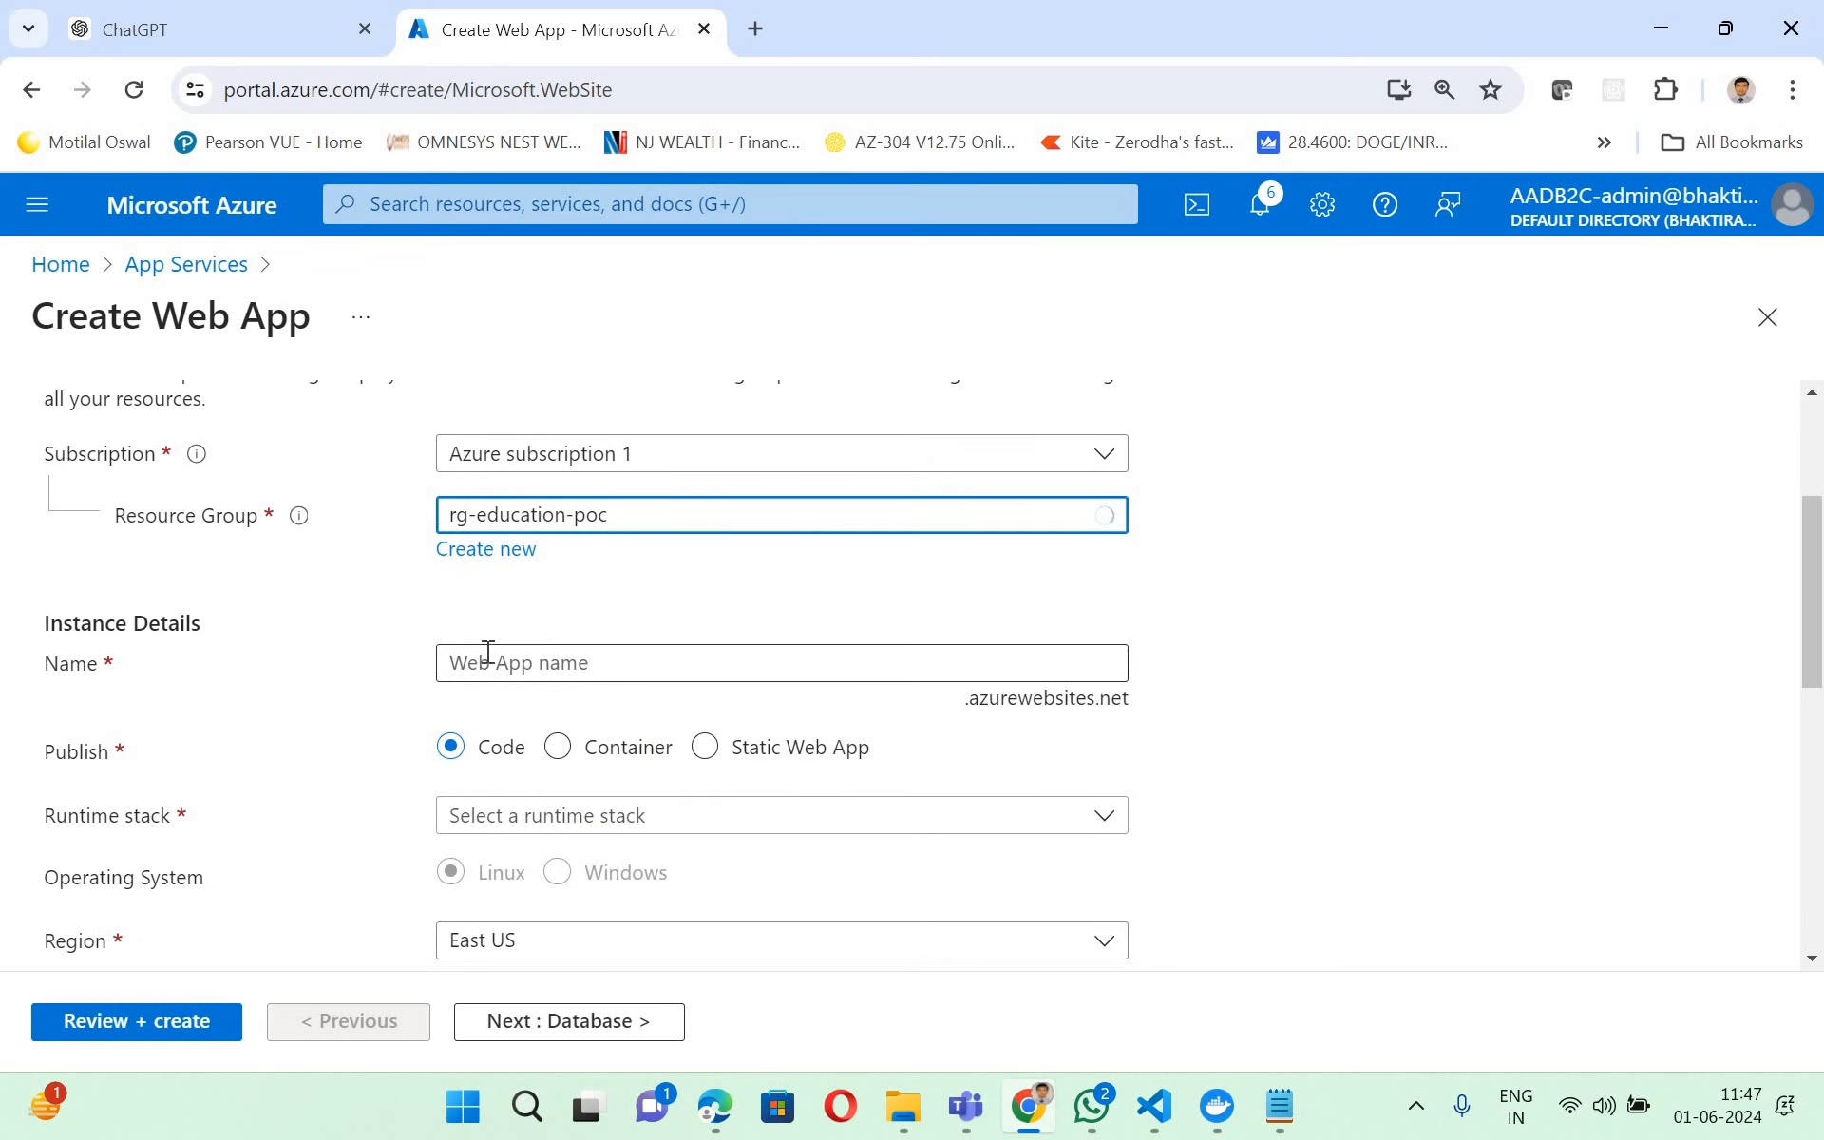
pyautogui.click(487, 652)
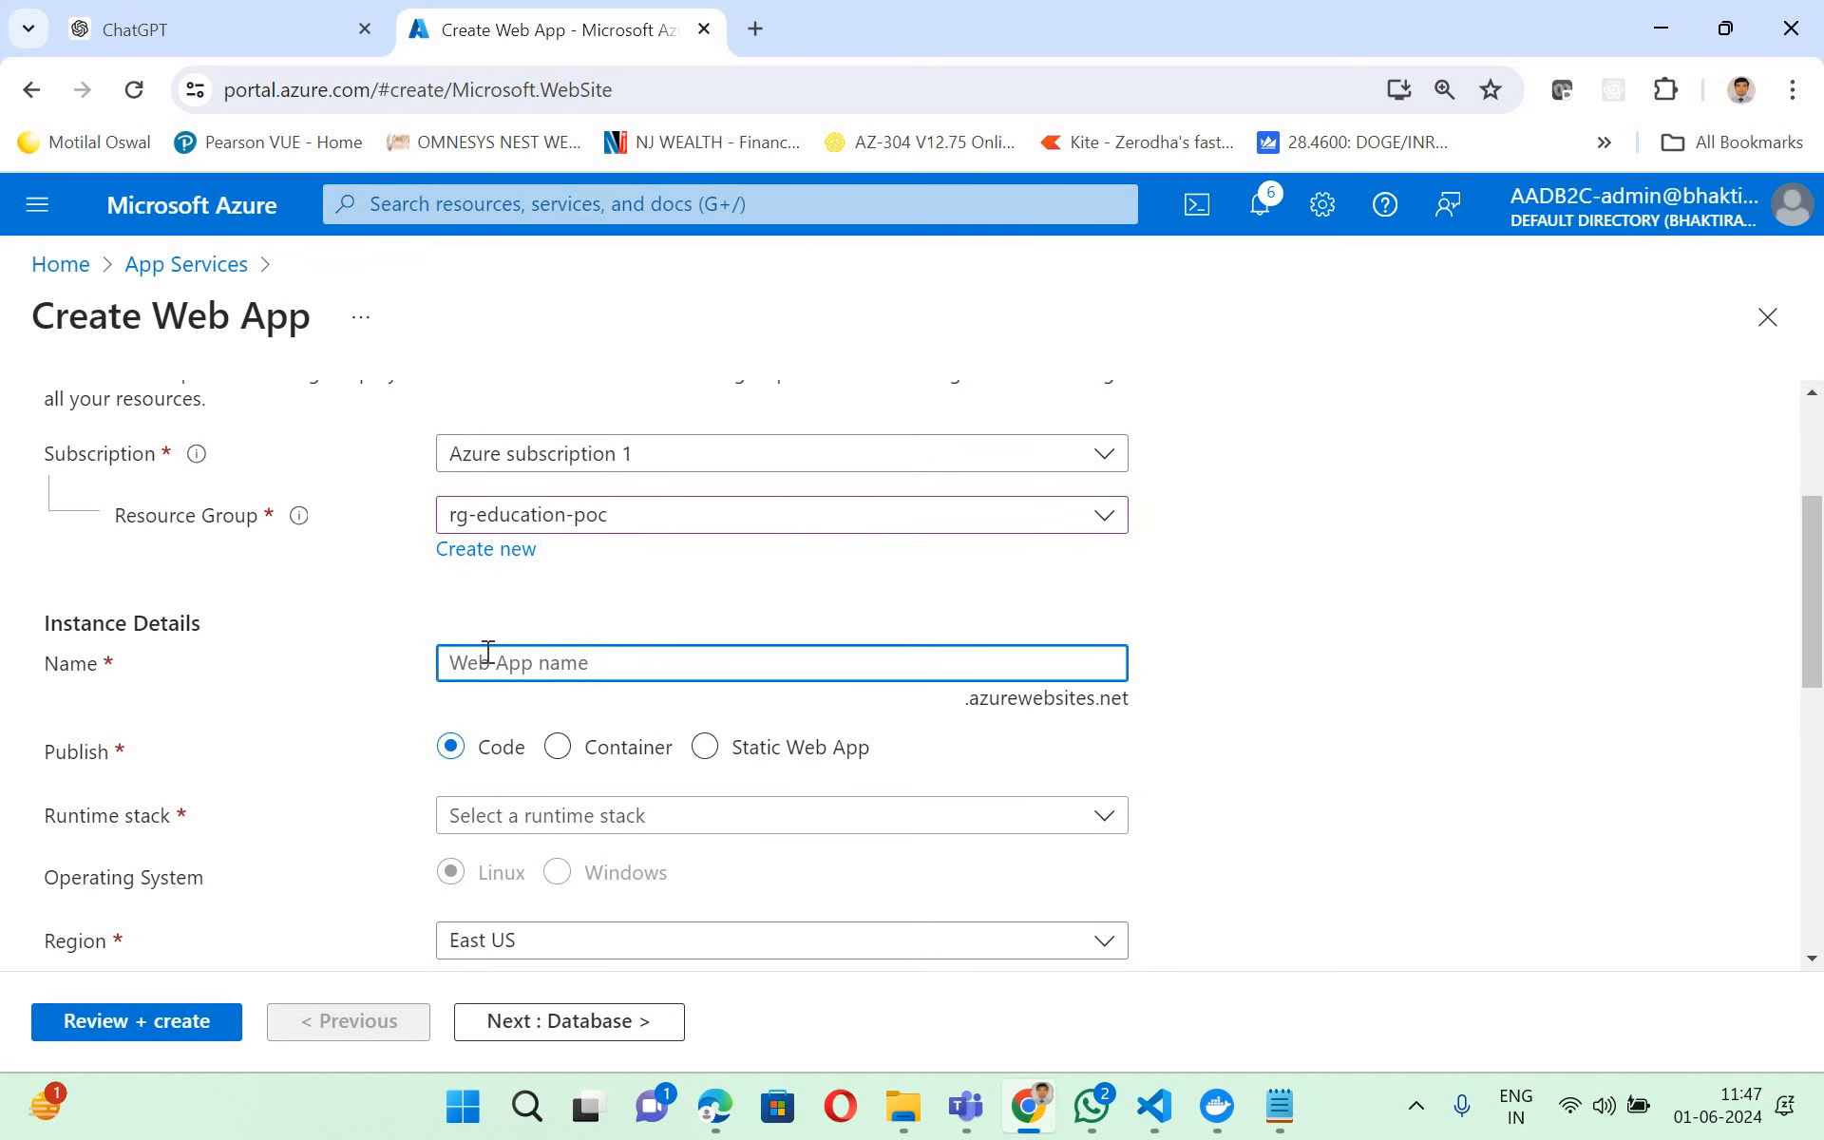
pyautogui.write('web-education-ui')
pyautogui.hotkey('ctrl', 'a')
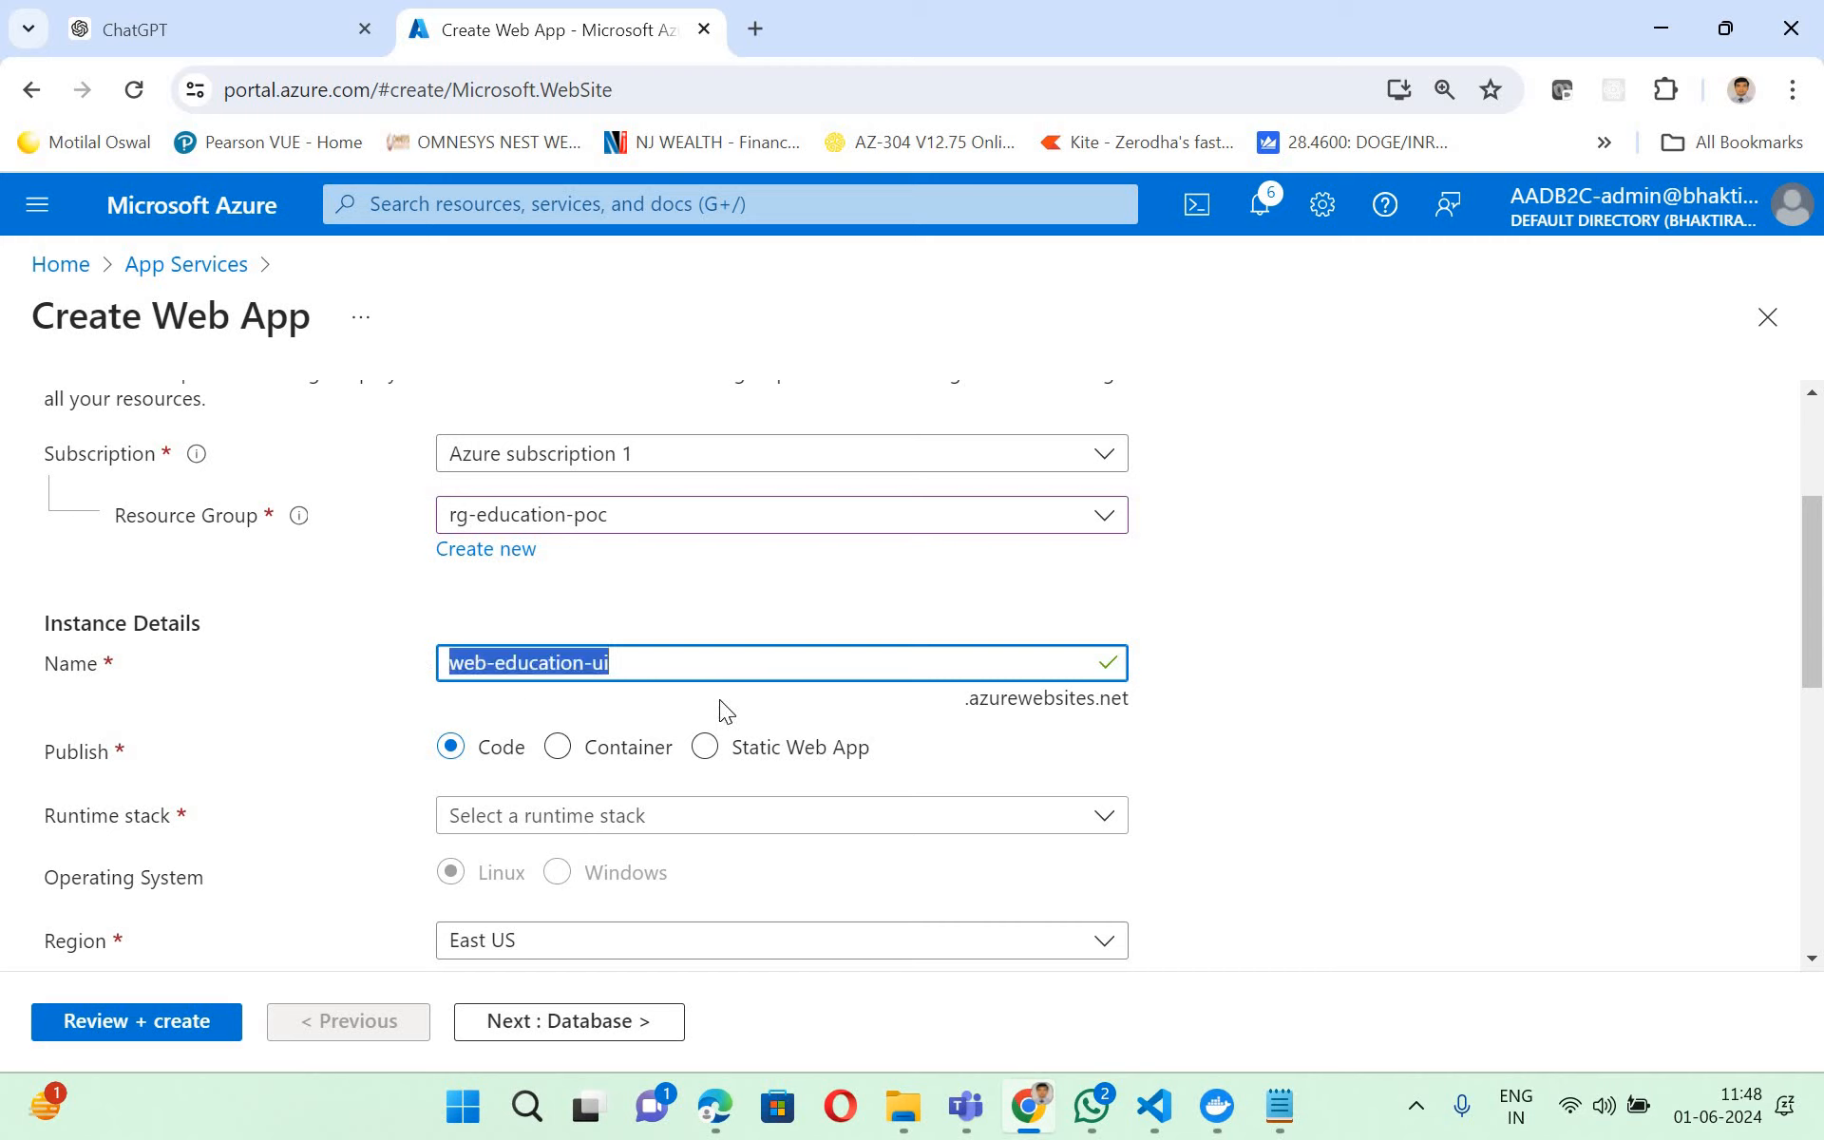
pyautogui.press('End')
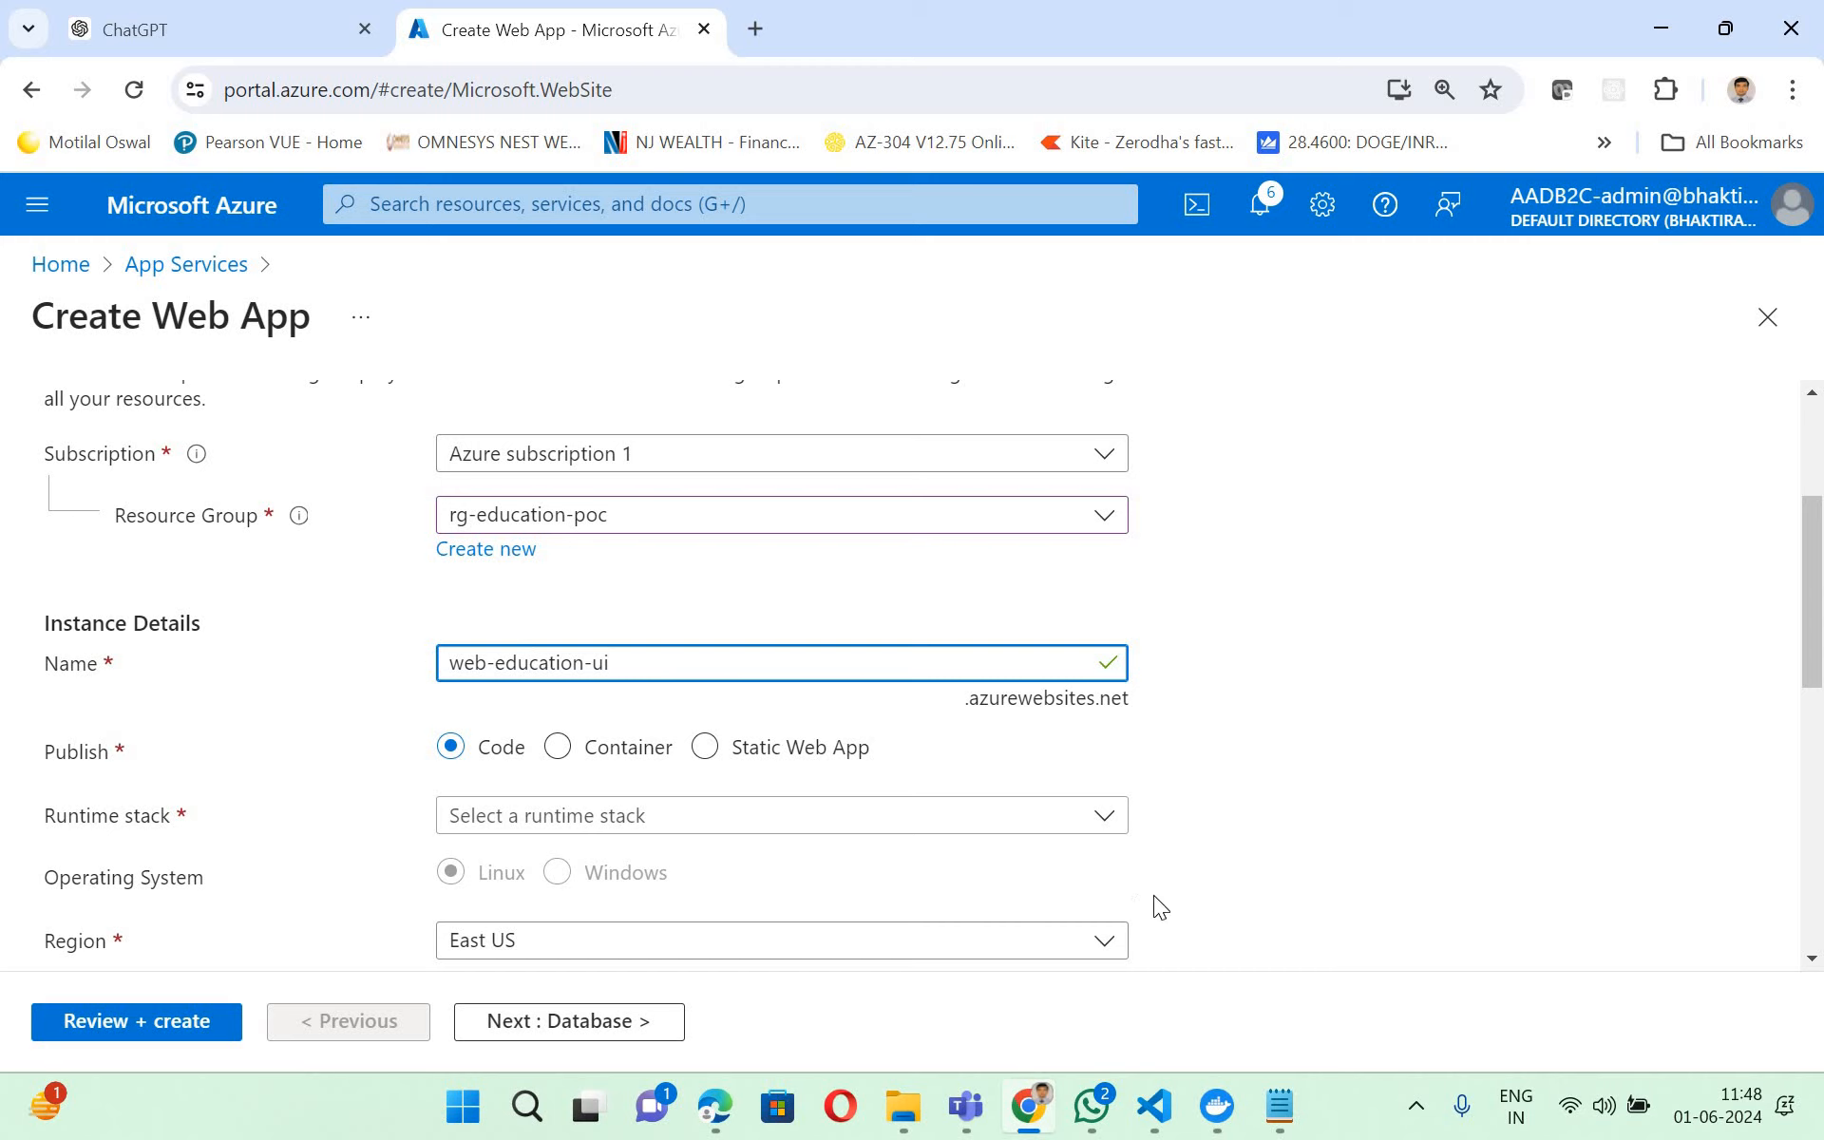
# - Set the web app's publish type to Container and review its operating system, region and plan settings
pyautogui.click(665, 753)
pyautogui.scroll(-4, 1337, 825)
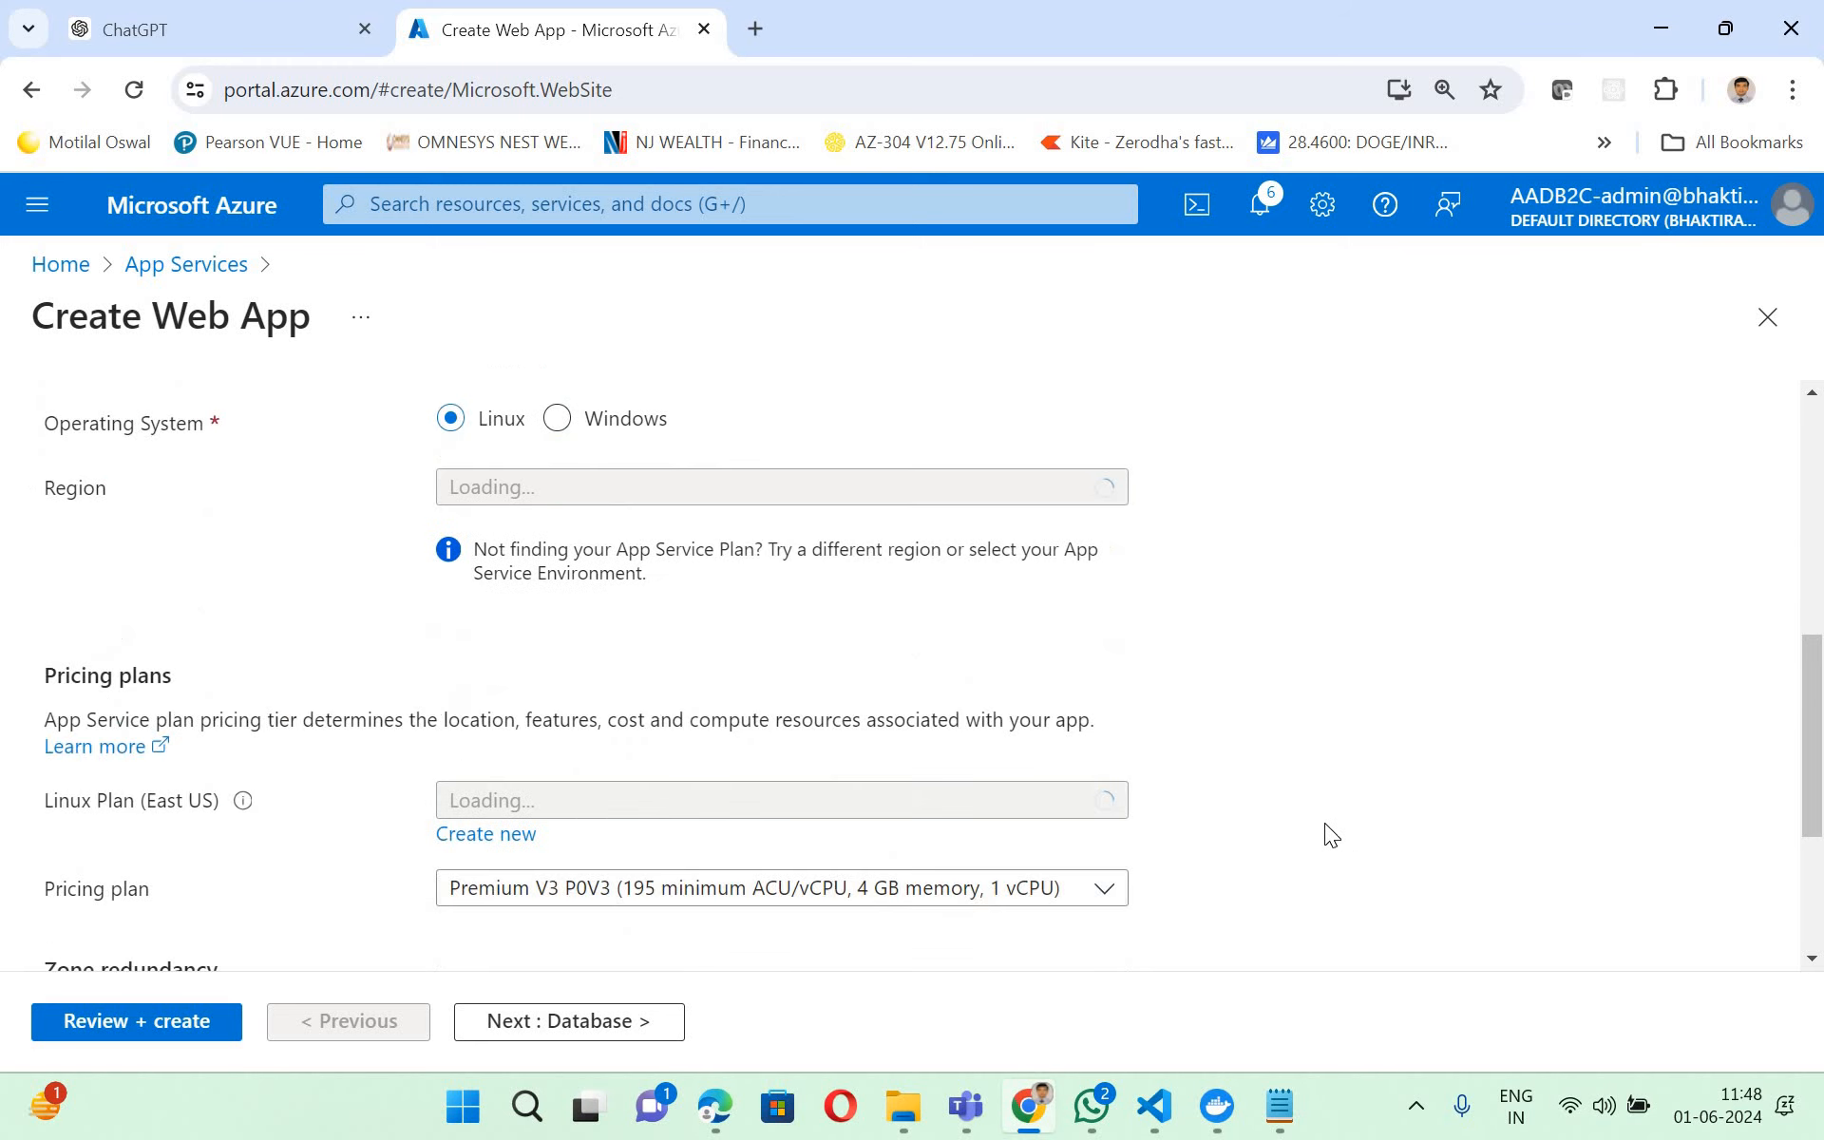
pyautogui.scroll(3, 599, 760)
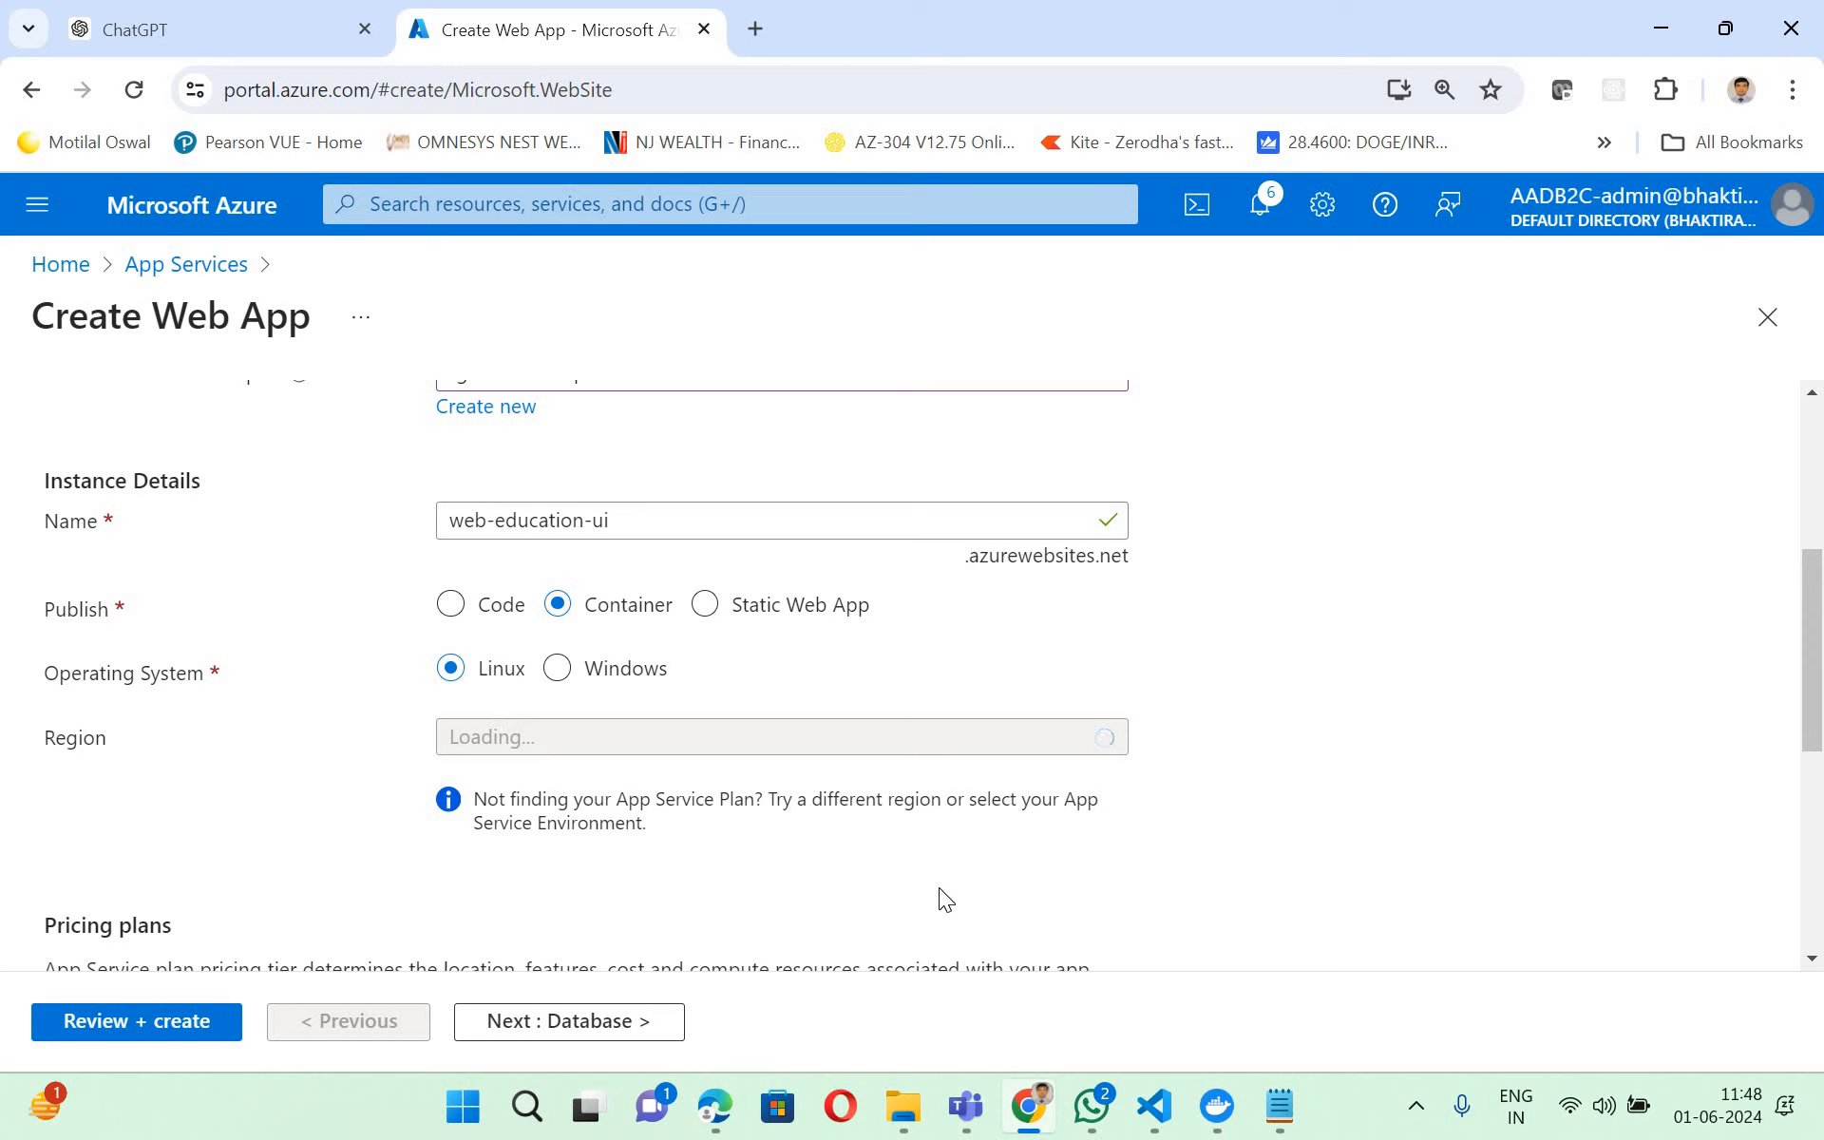
pyautogui.scroll(3, 1348, 795)
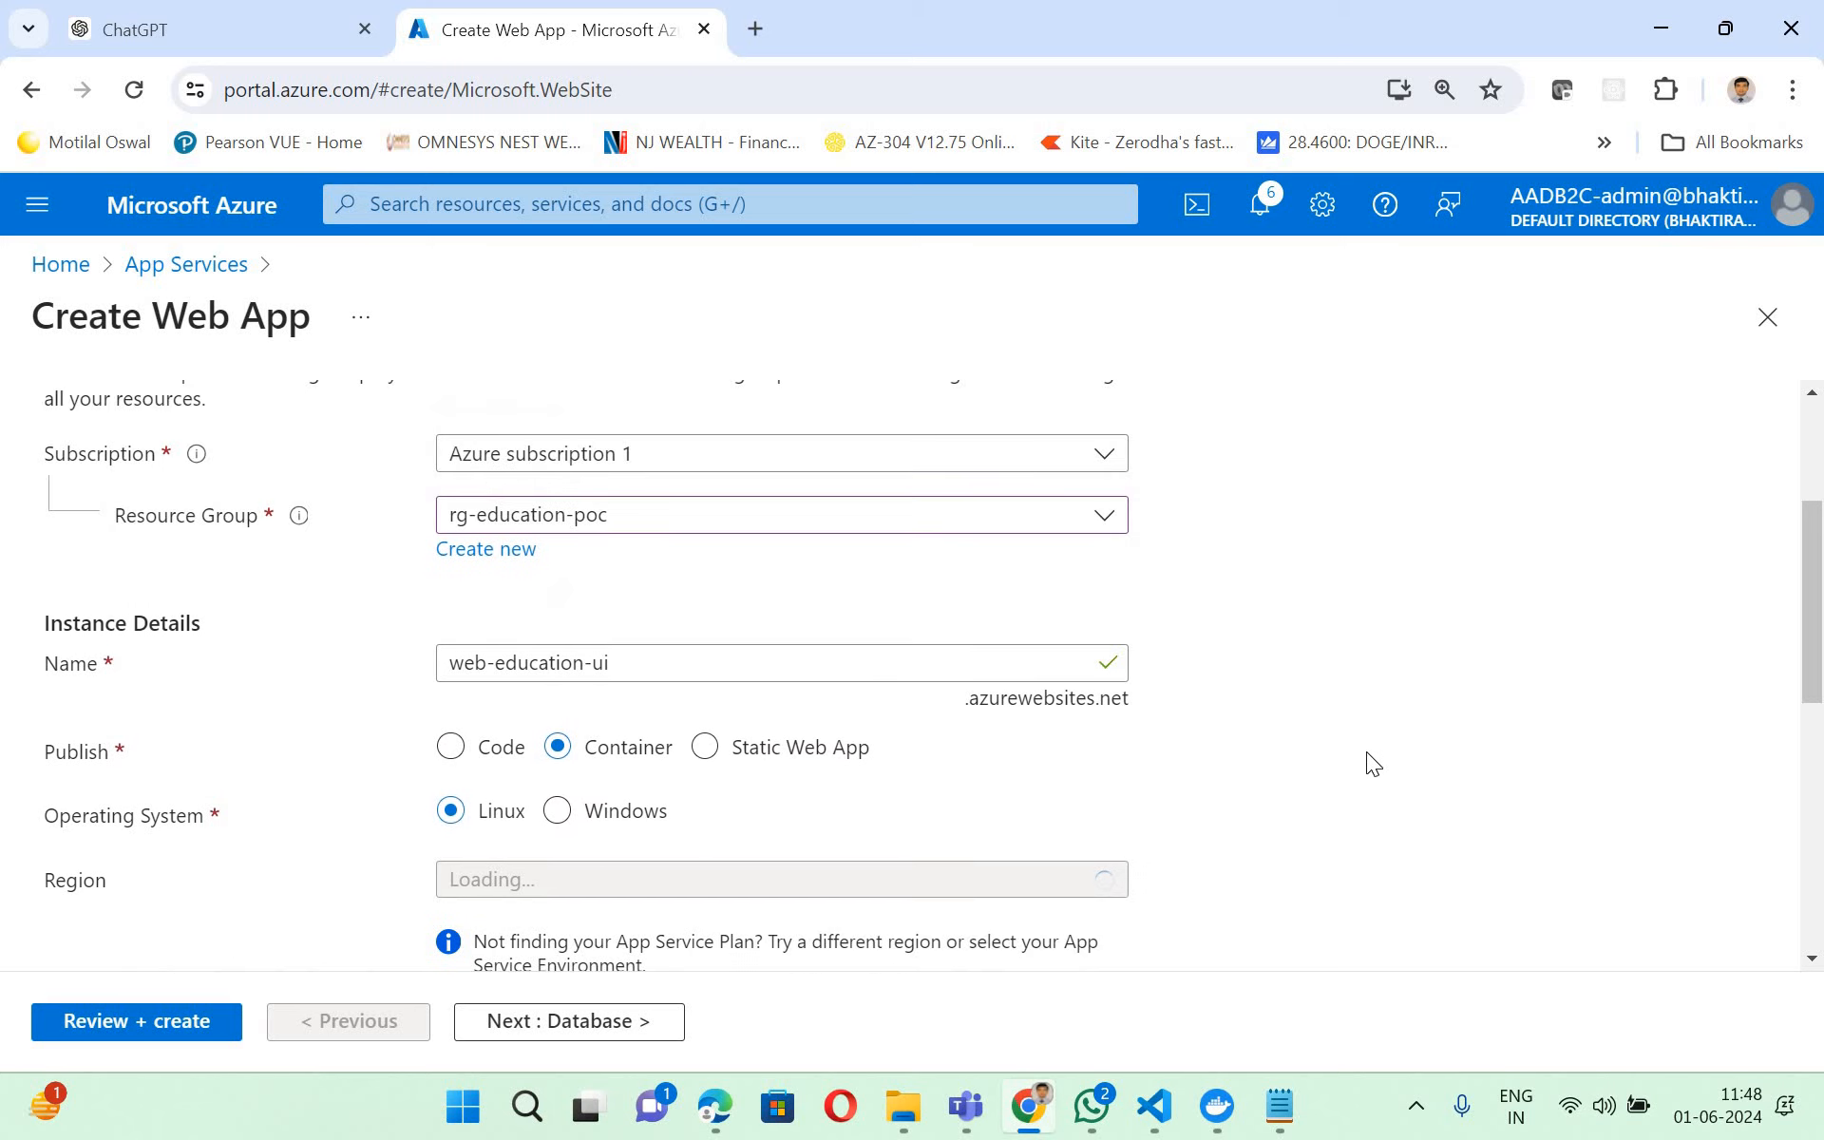
pyautogui.scroll(-4, 1368, 752)
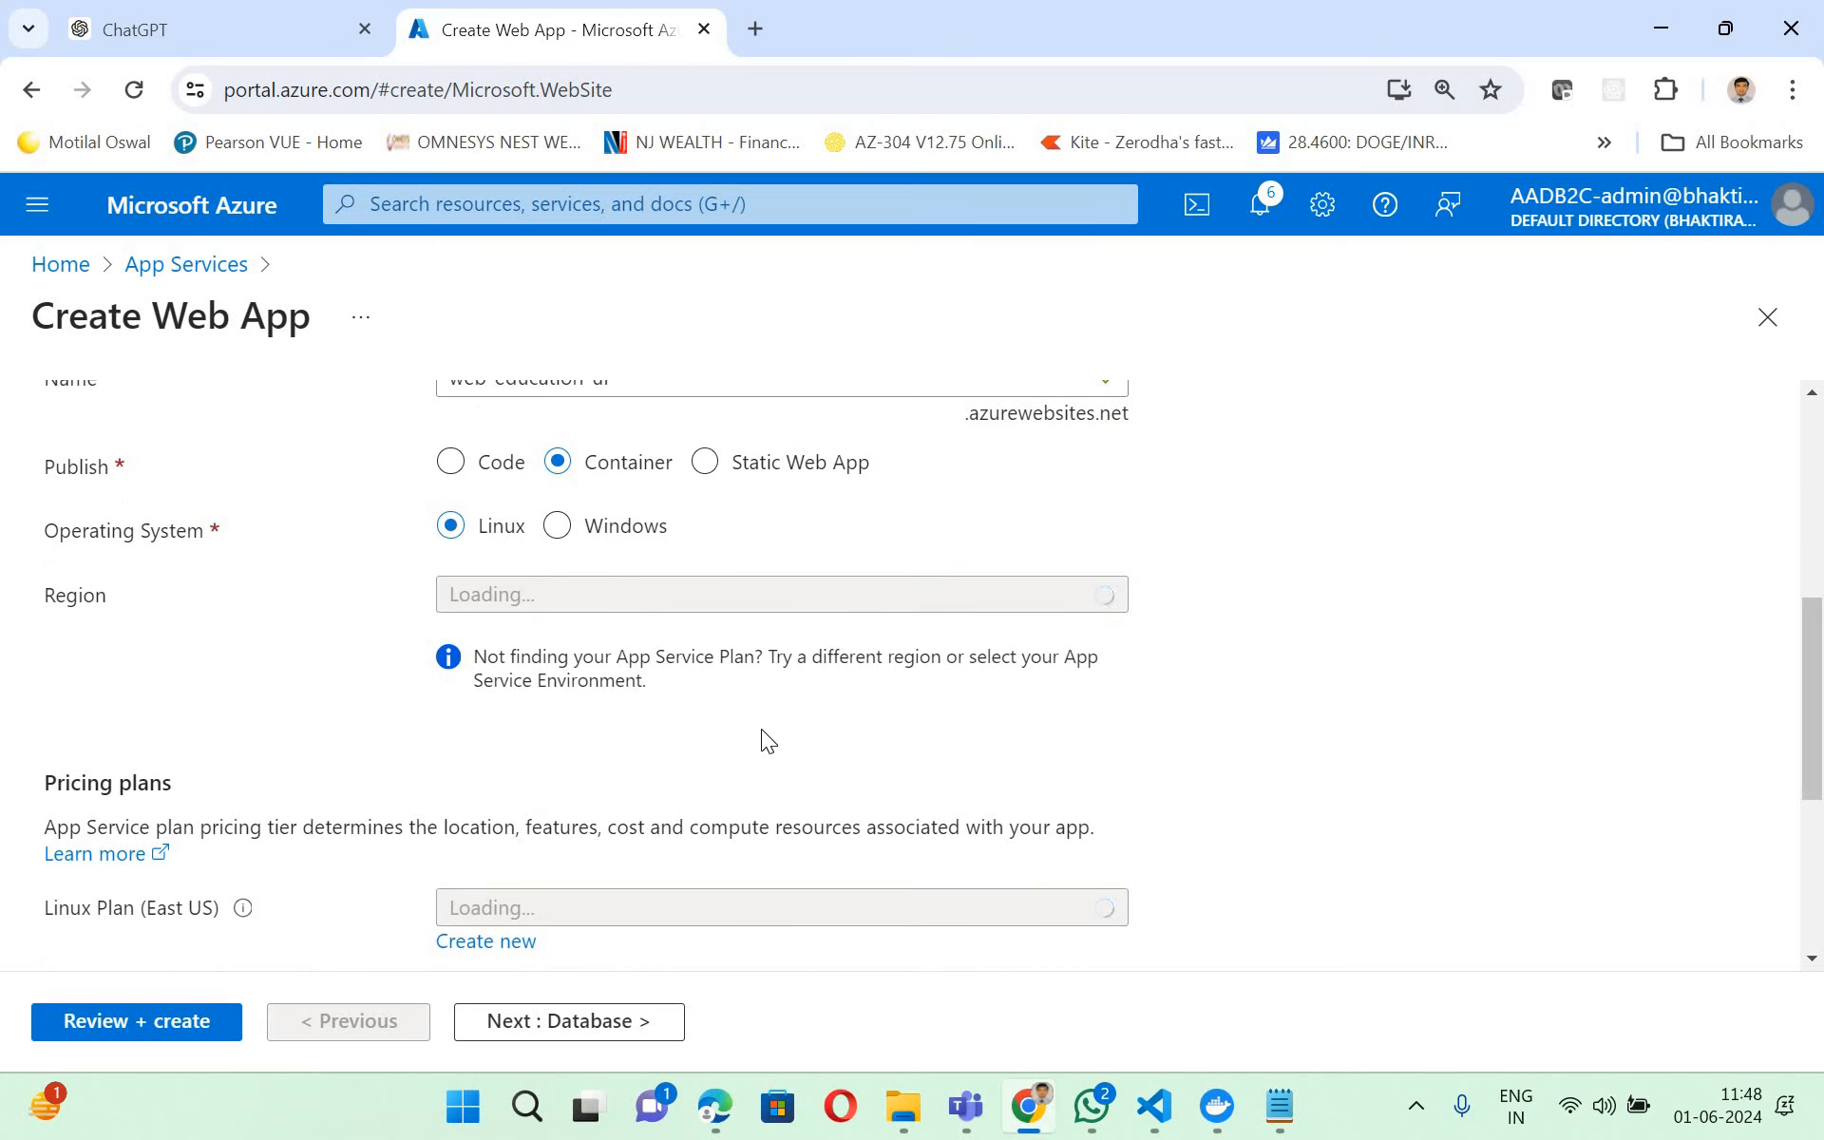
pyautogui.scroll(3, 1121, 732)
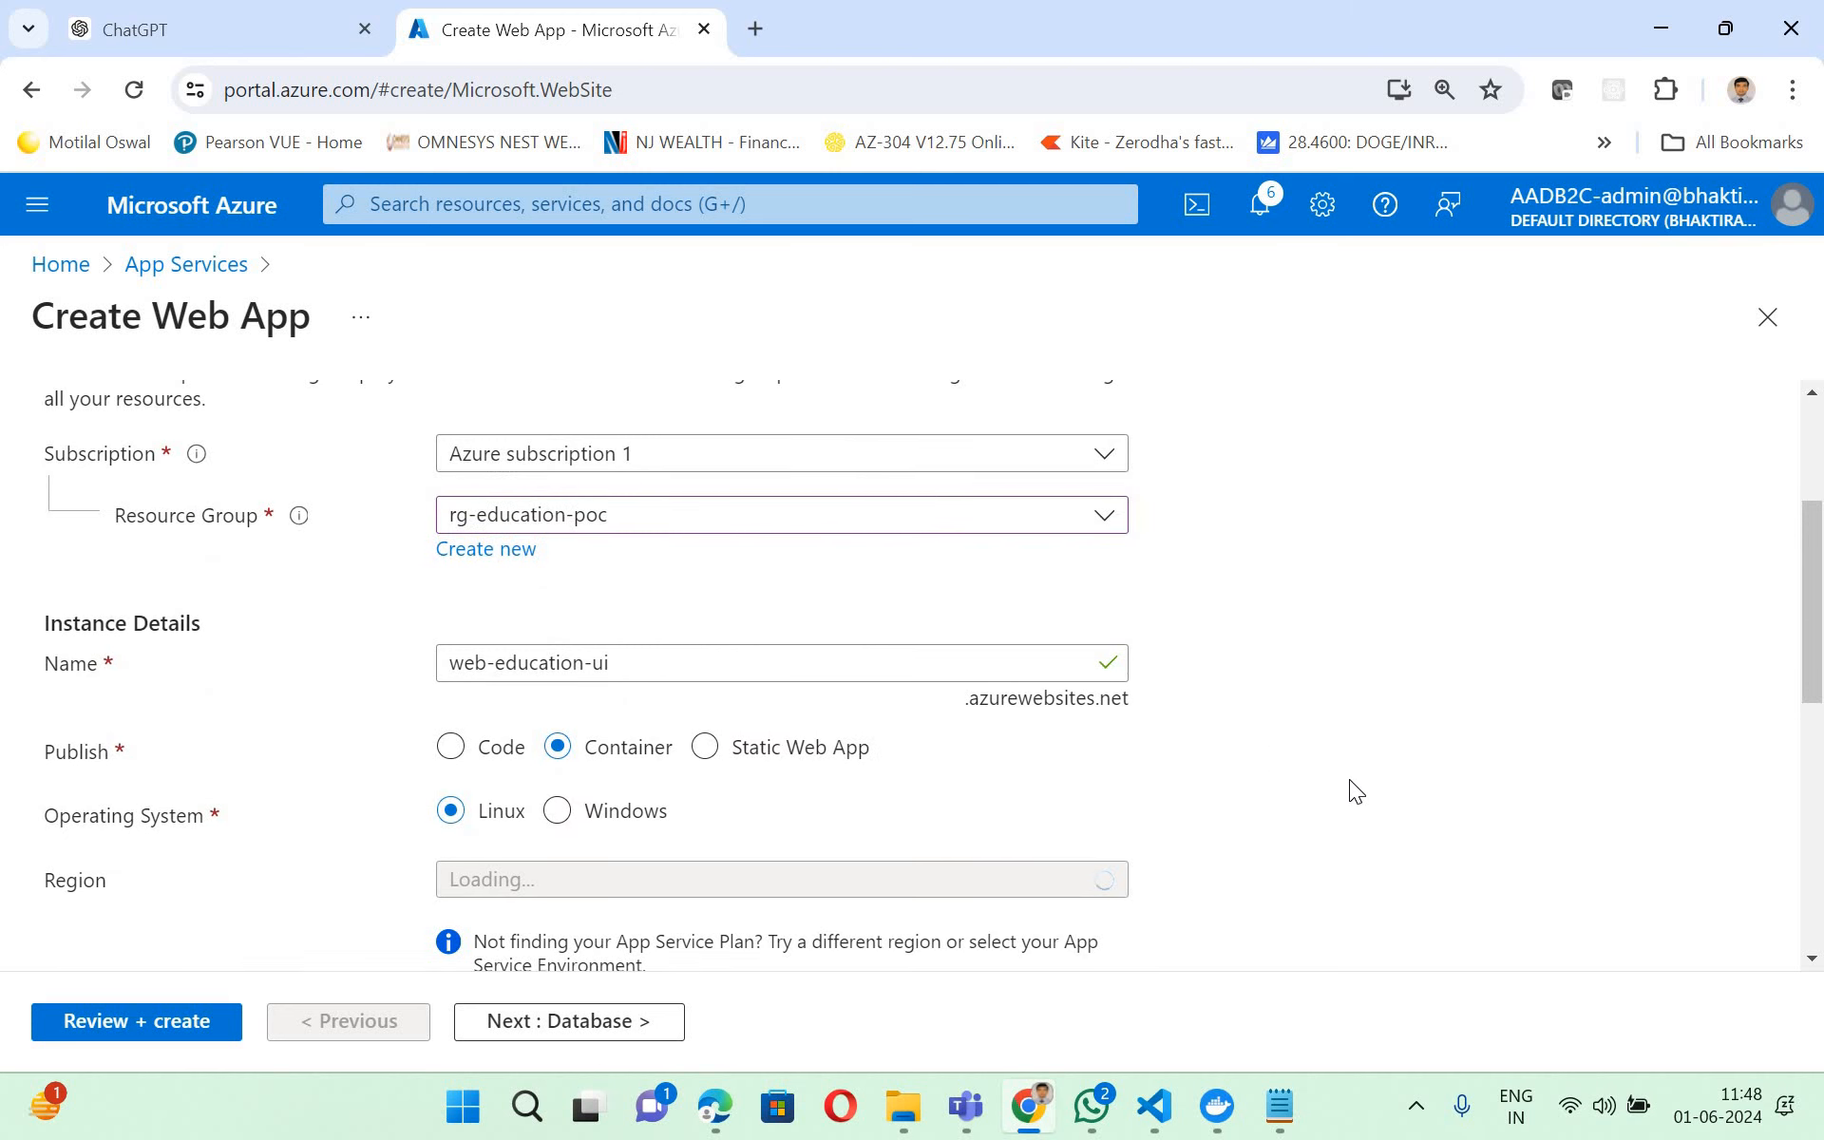
pyautogui.scroll(-3, 1349, 779)
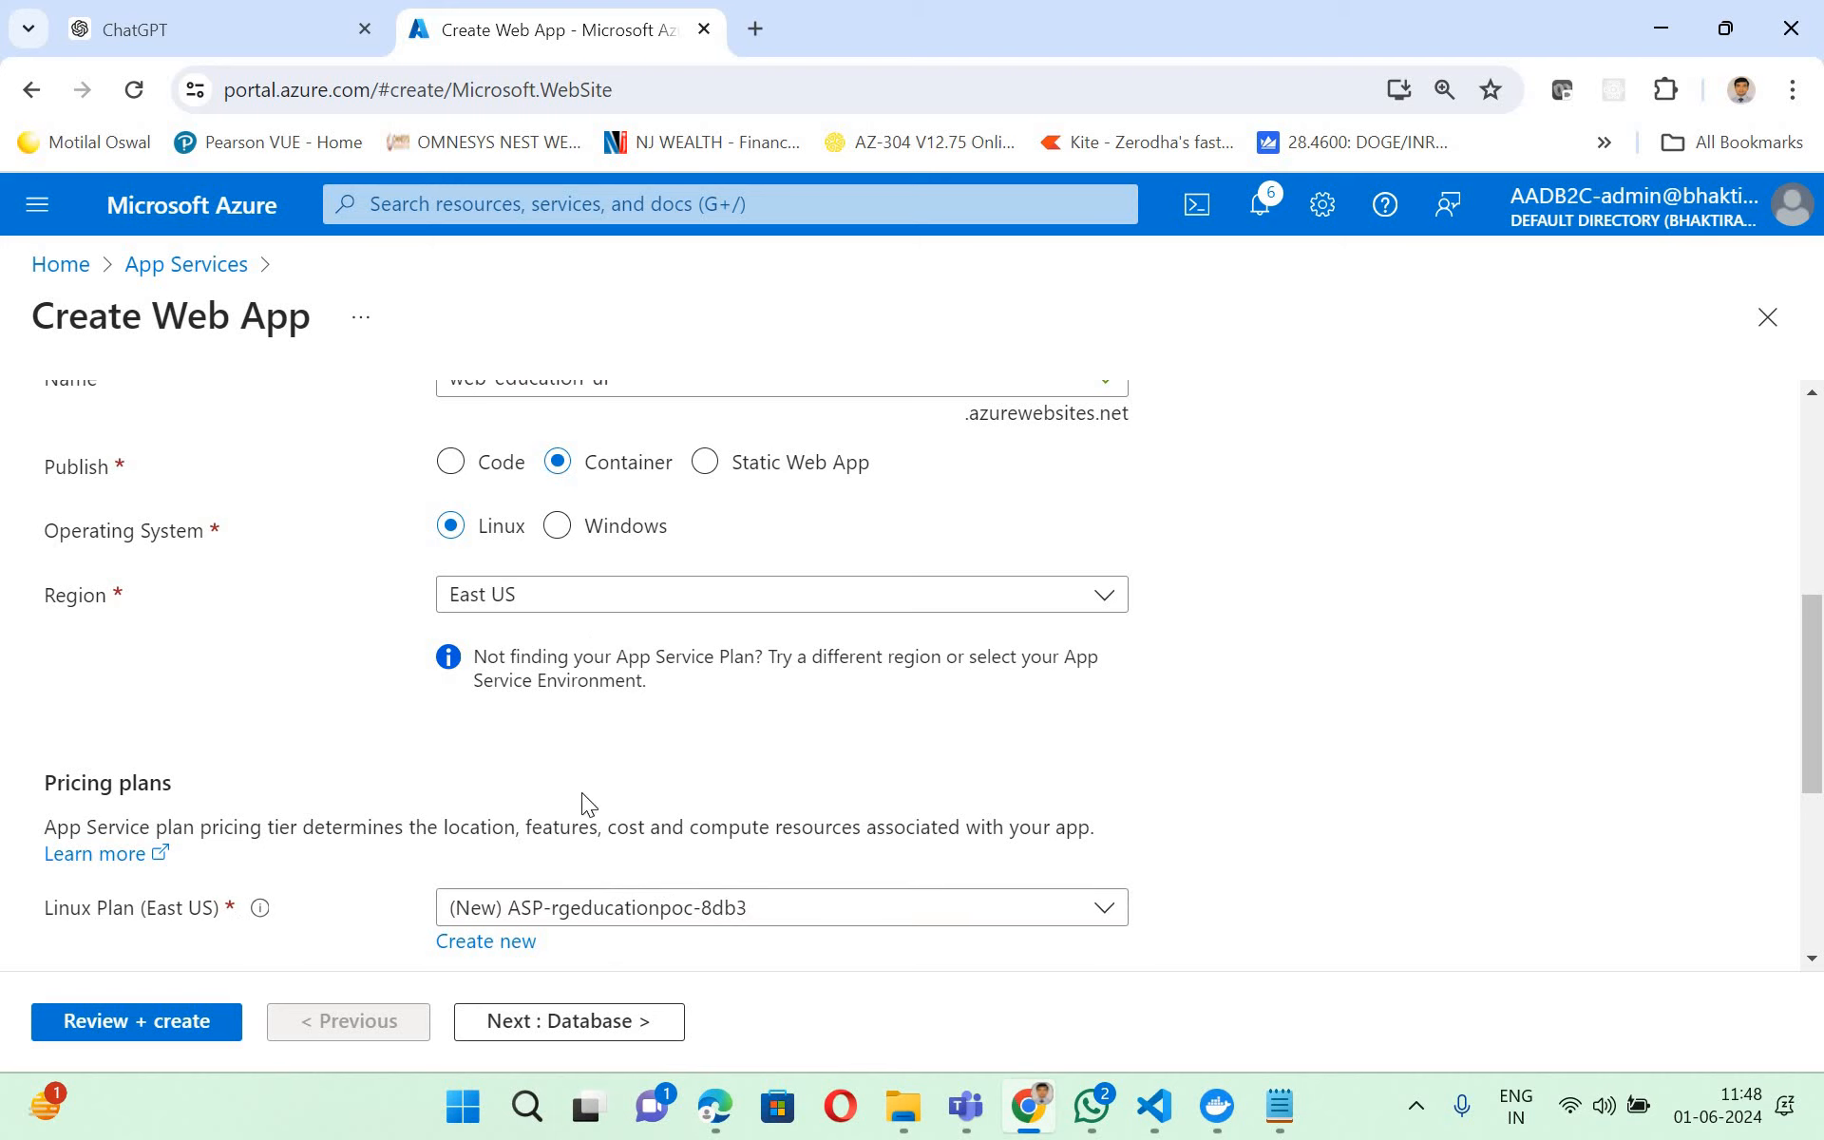
pyautogui.scroll(2, 581, 792)
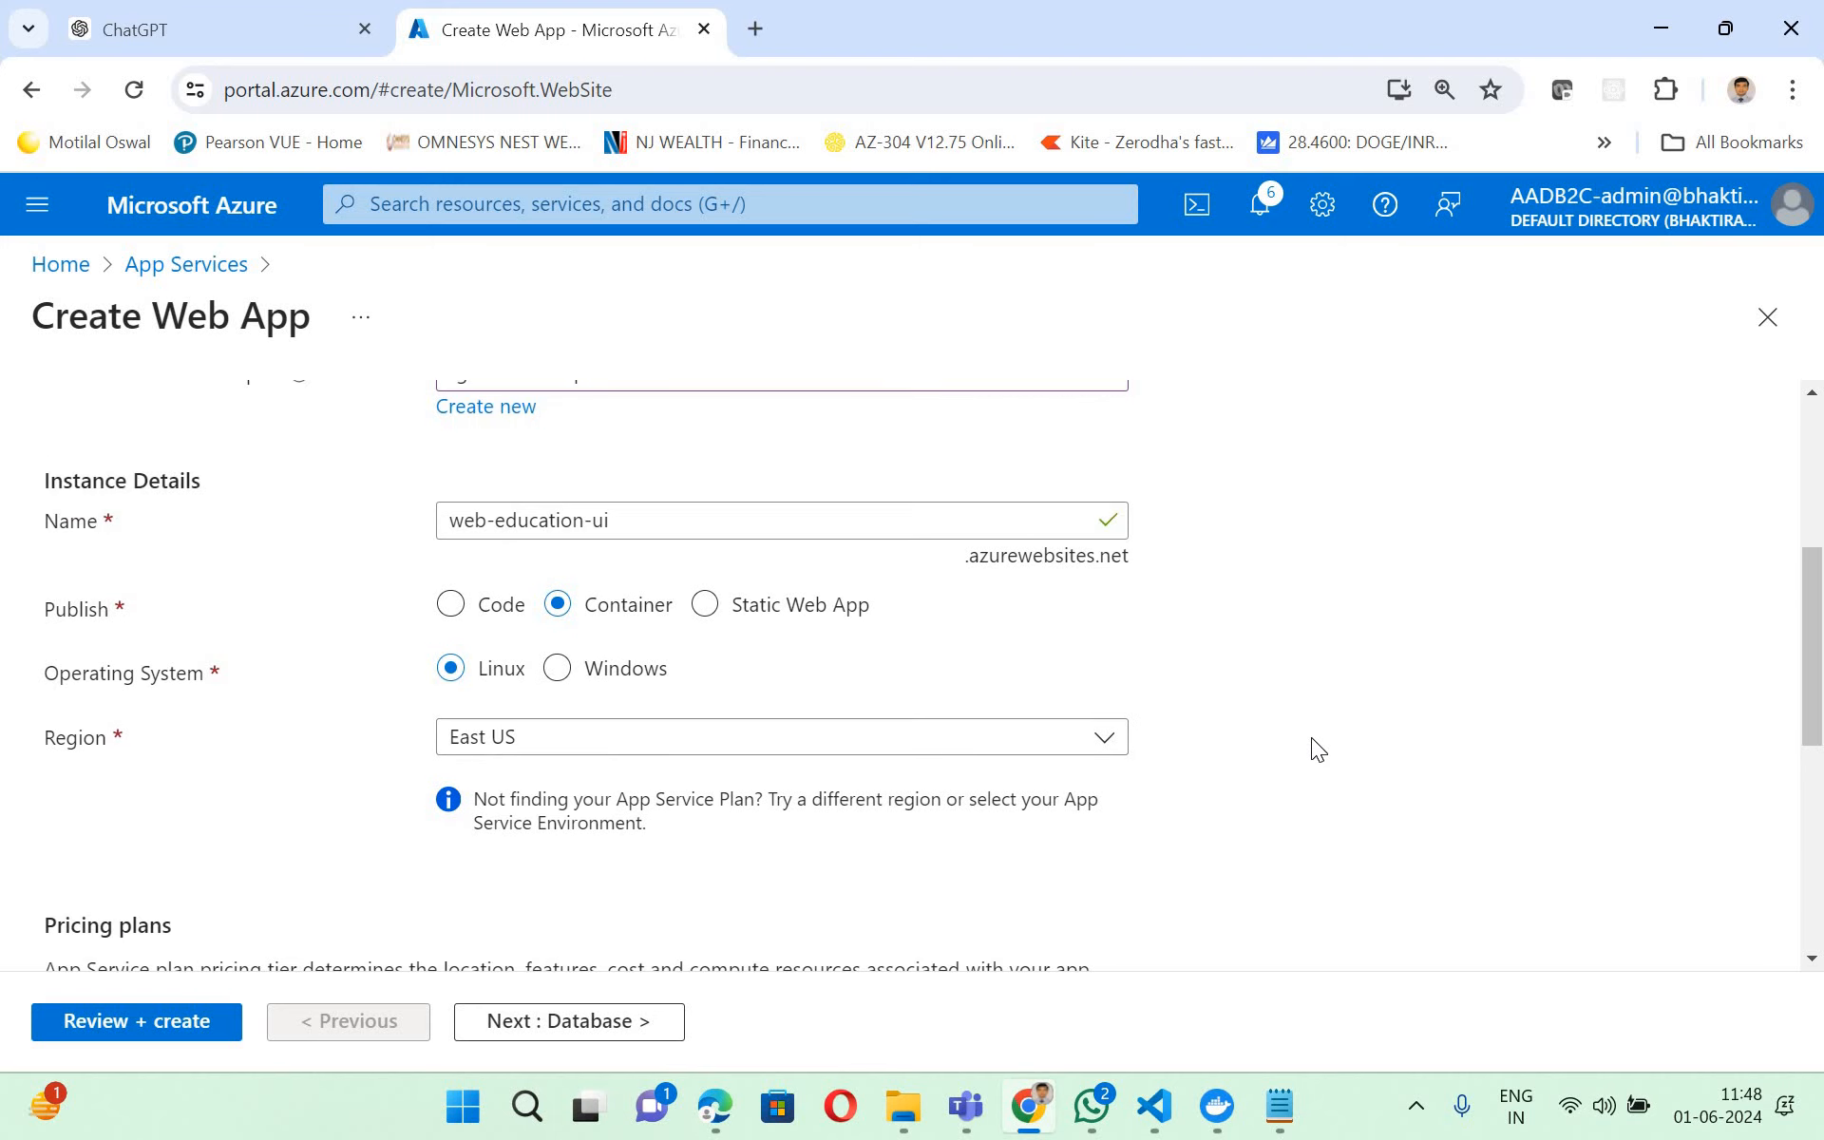
# - Set the App Service pricing plan to Free F1
pyautogui.scroll(-3, 1311, 737)
pyautogui.scroll(-2, 602, 714)
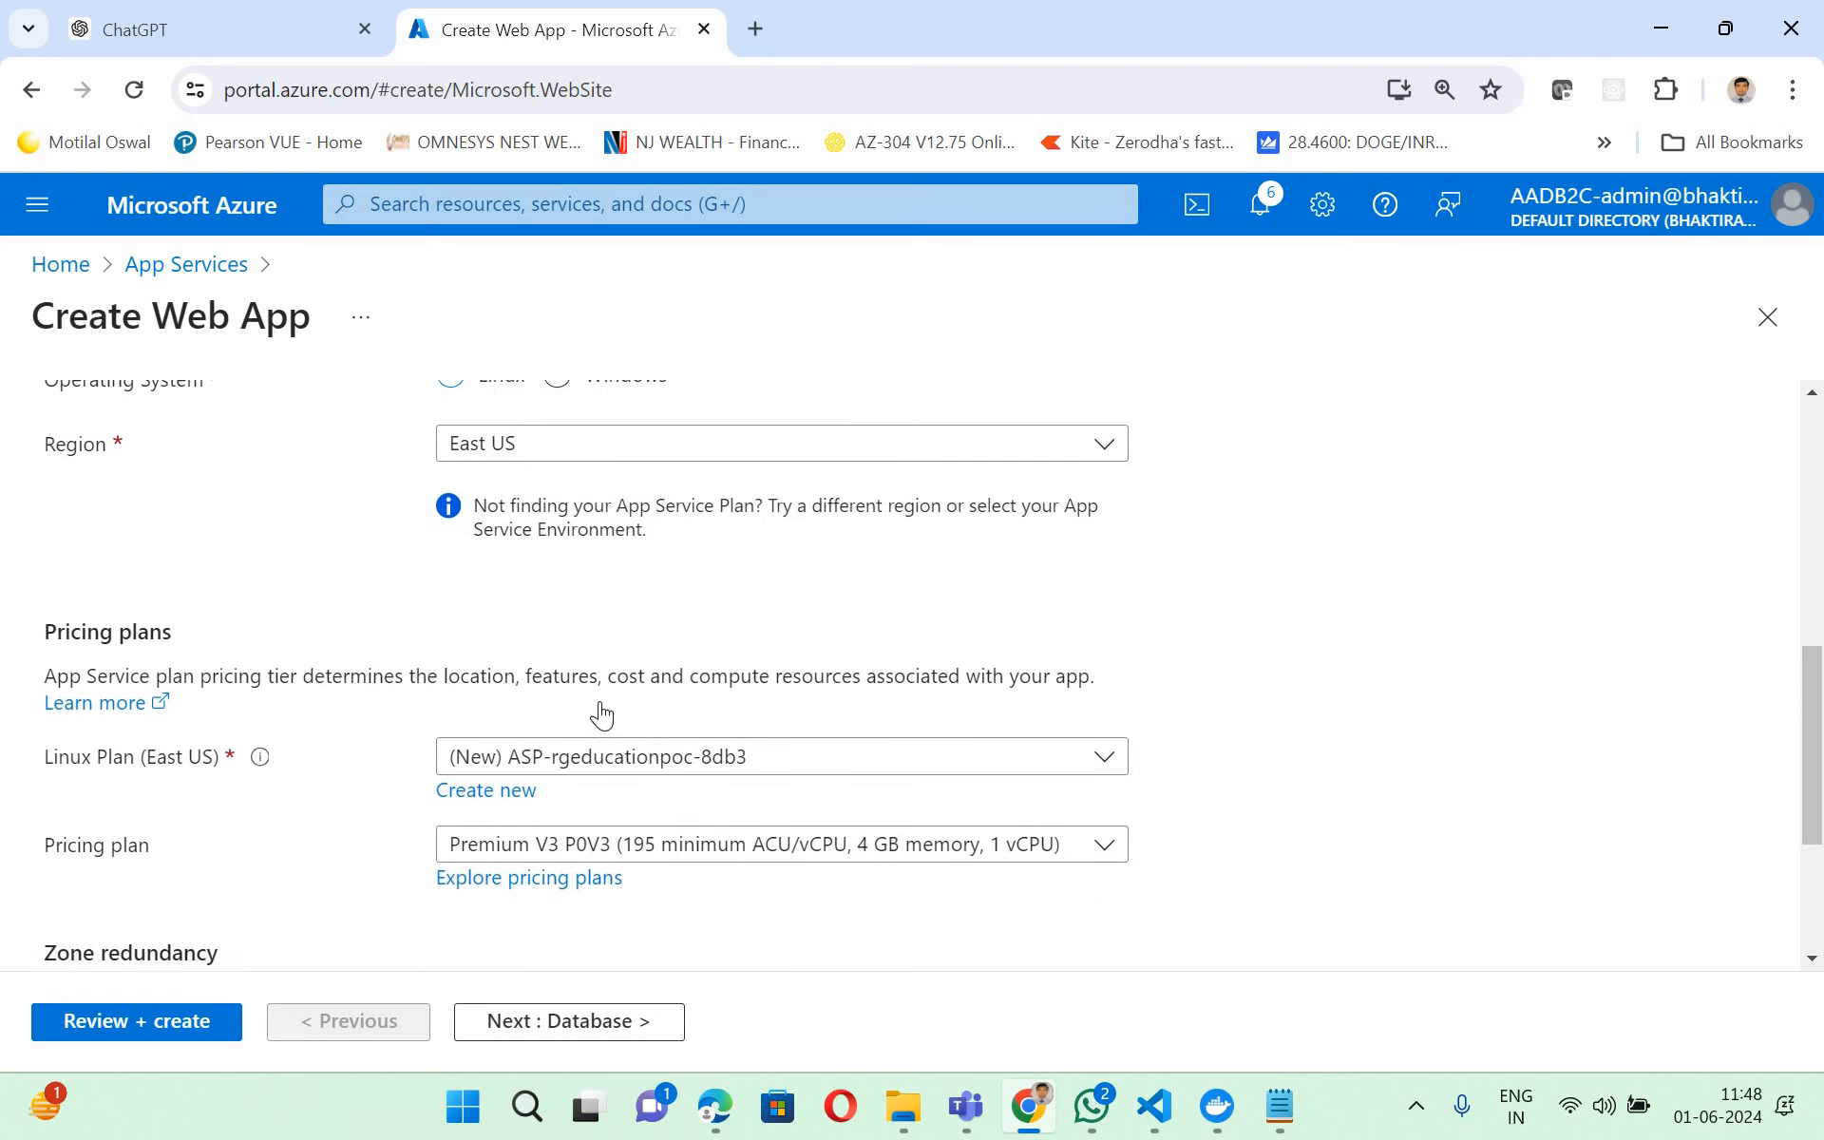
pyautogui.click(602, 710)
pyautogui.click(570, 380)
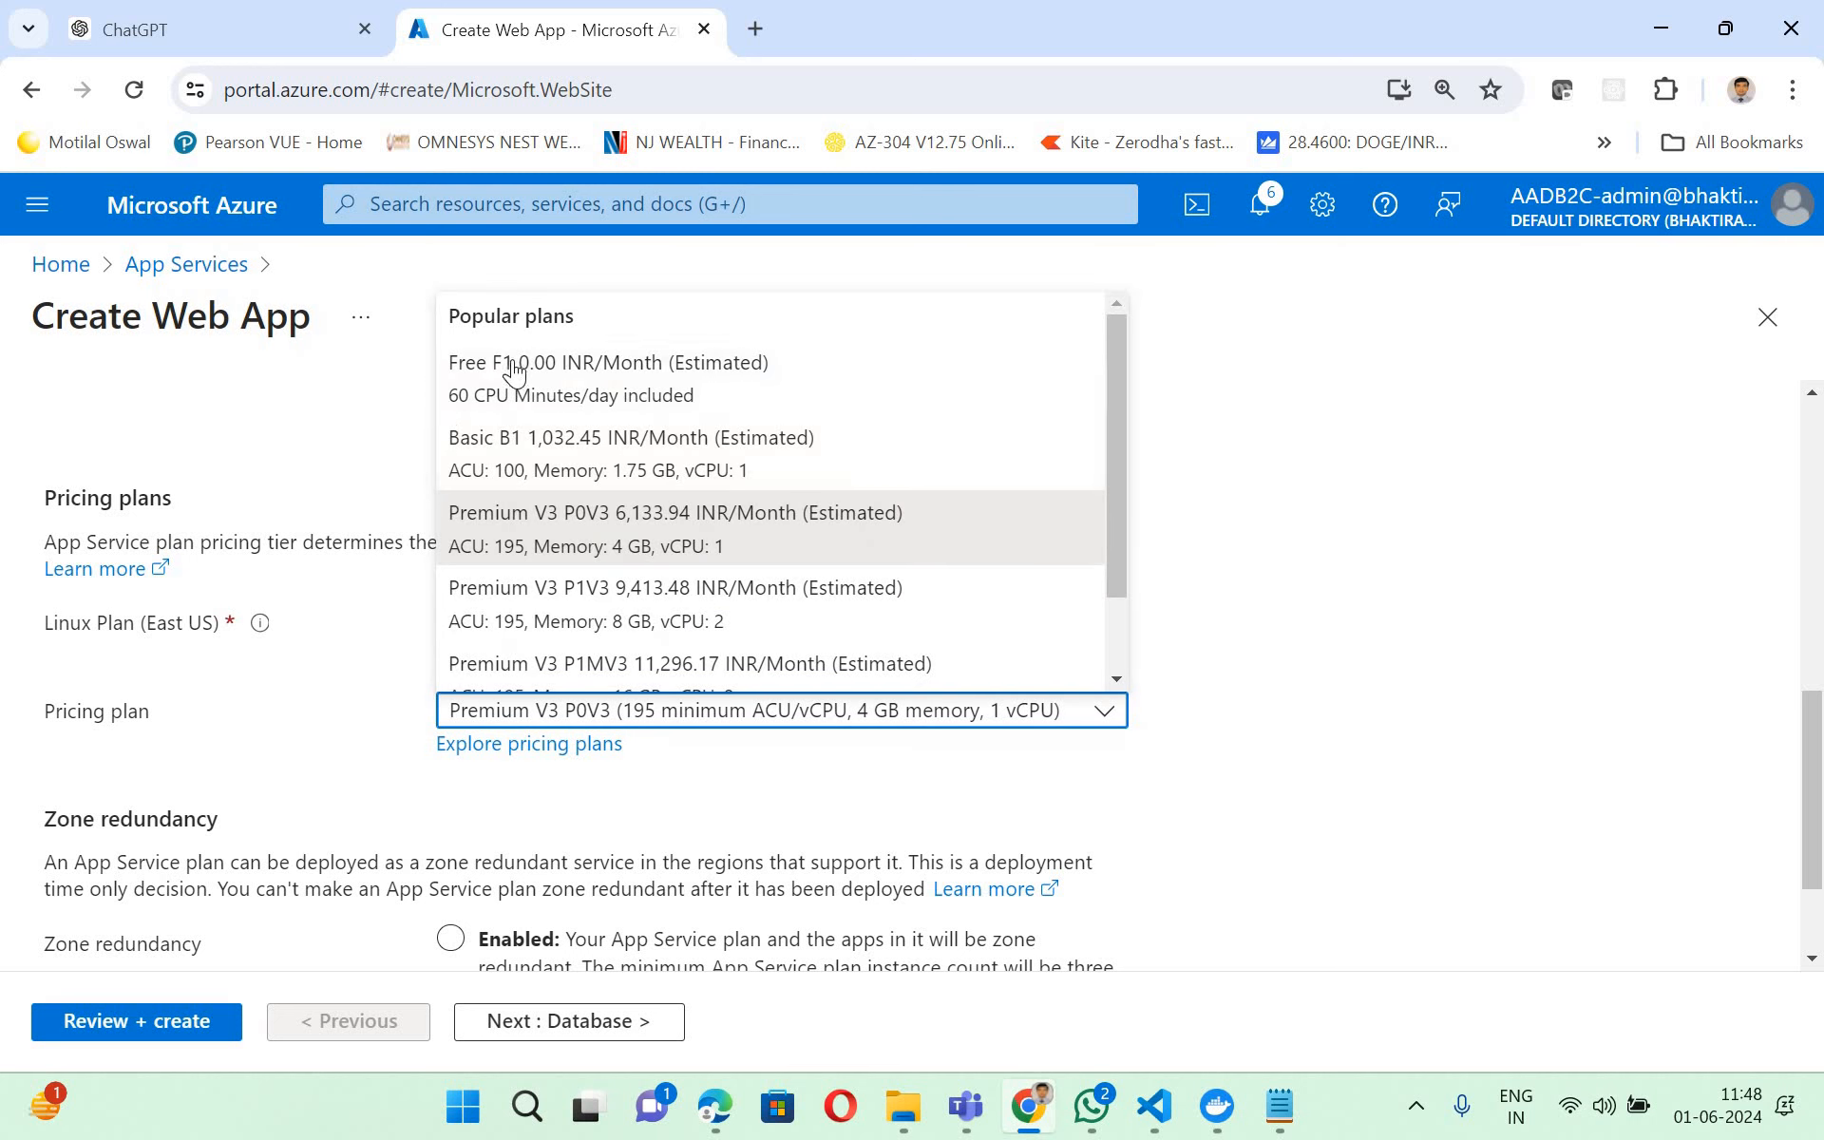
pyautogui.scroll(-2, 1318, 783)
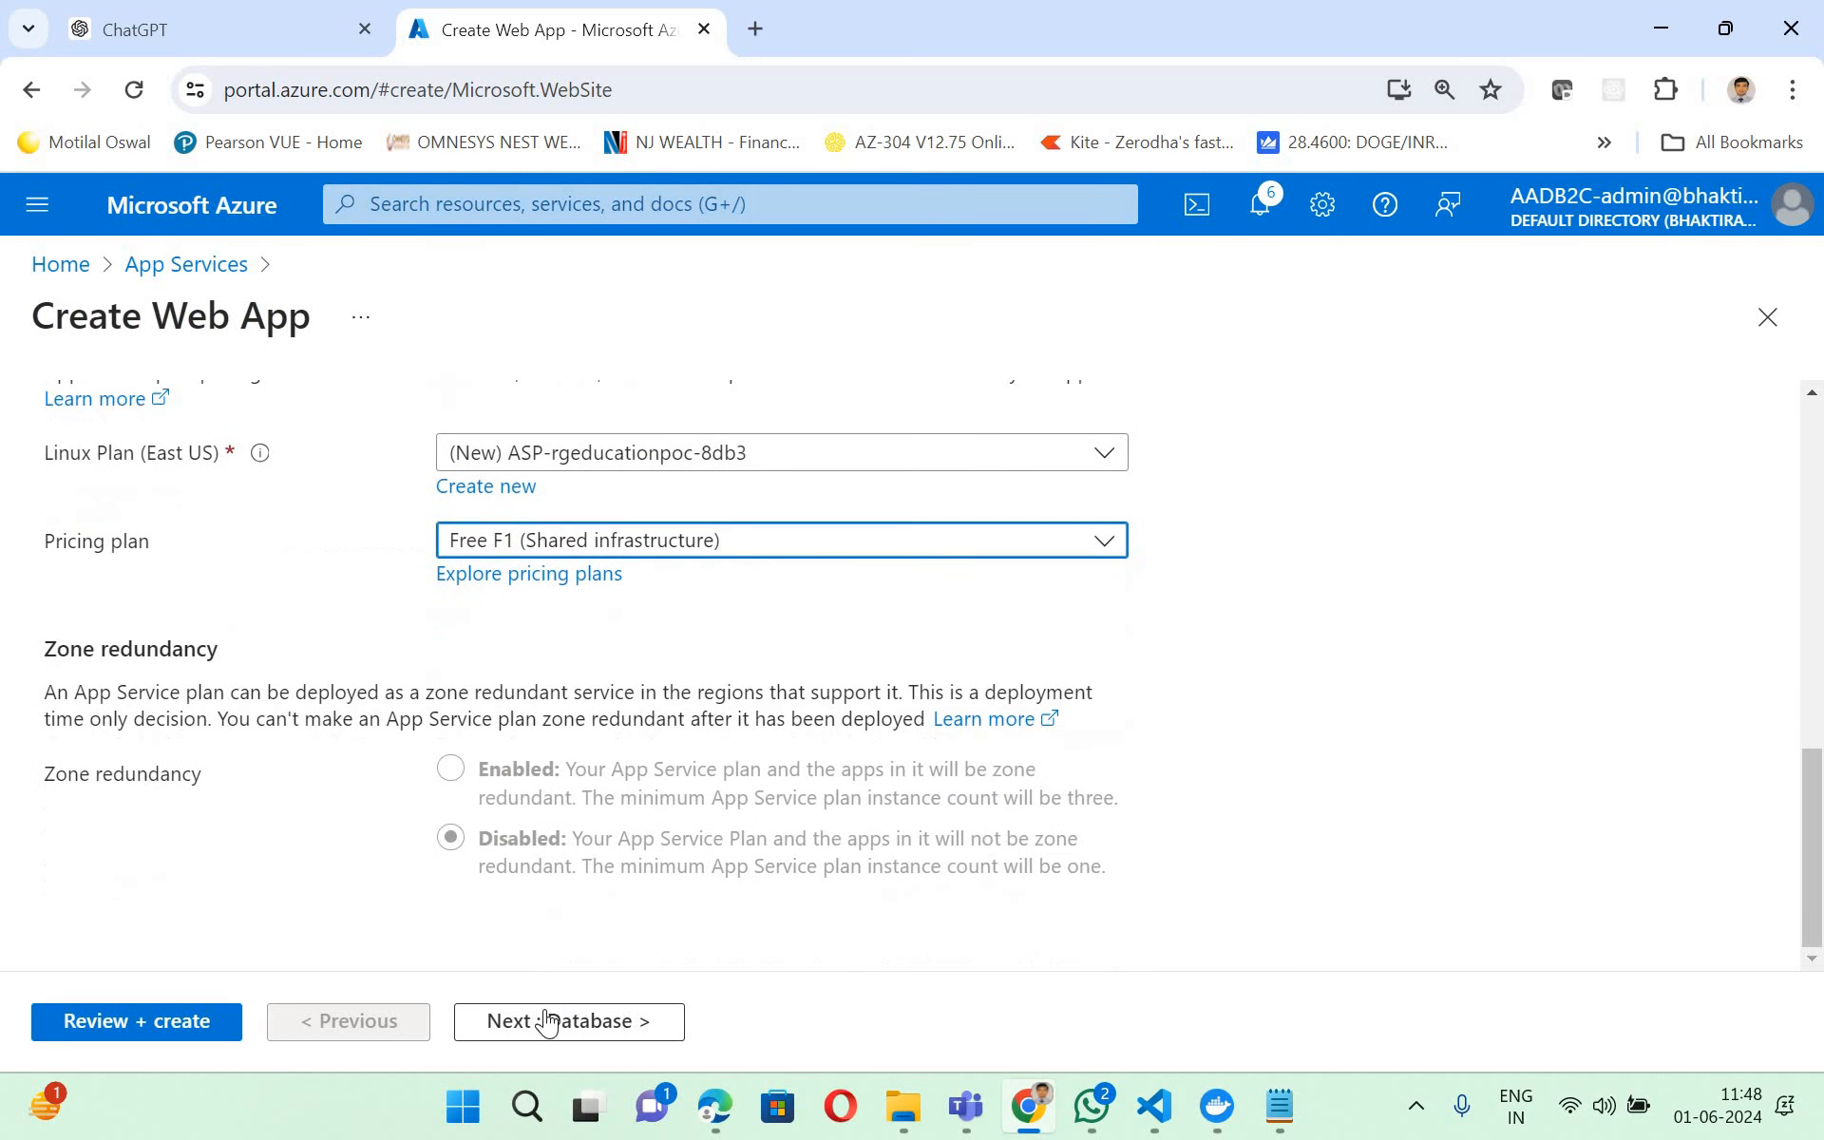
# - Continue past the database settings without creating one and set the container image source to Azure Container Registry
pyautogui.click(528, 1028)
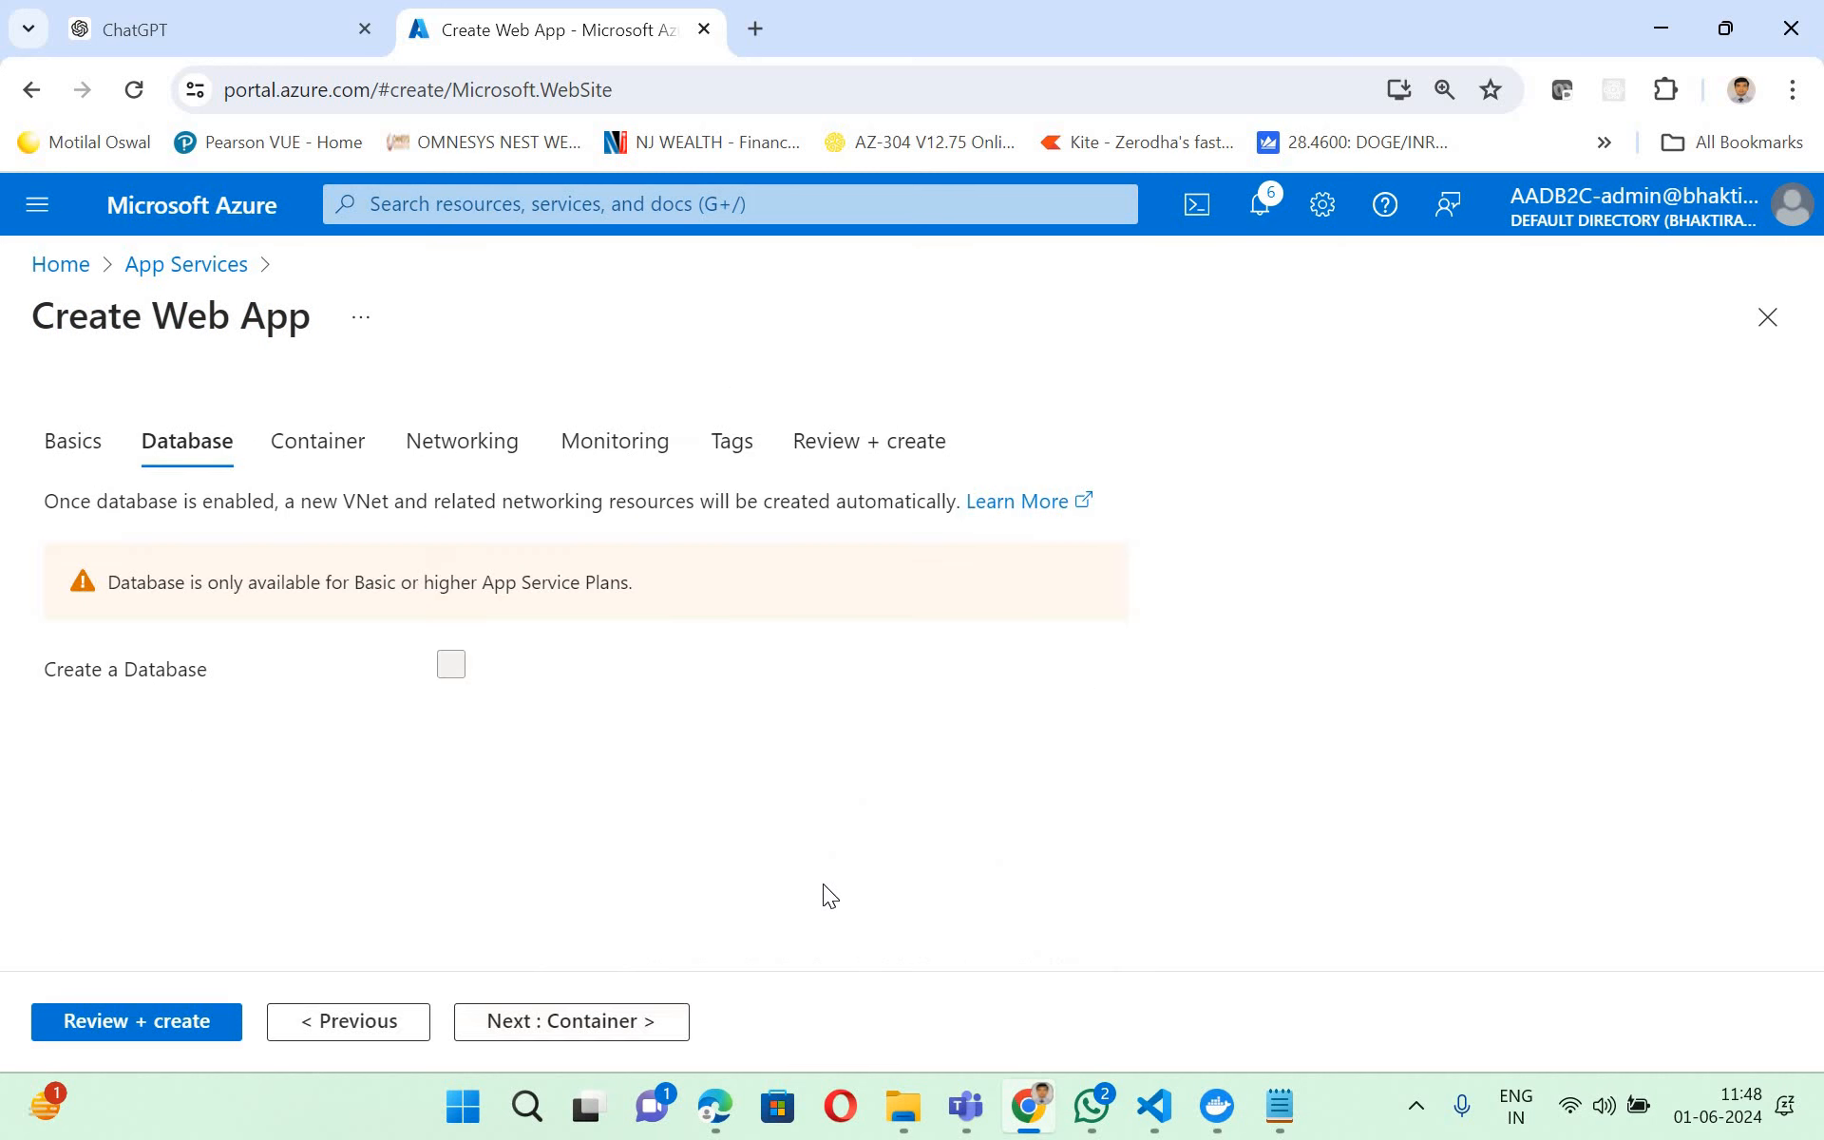
pyautogui.click(583, 1031)
pyautogui.click(448, 734)
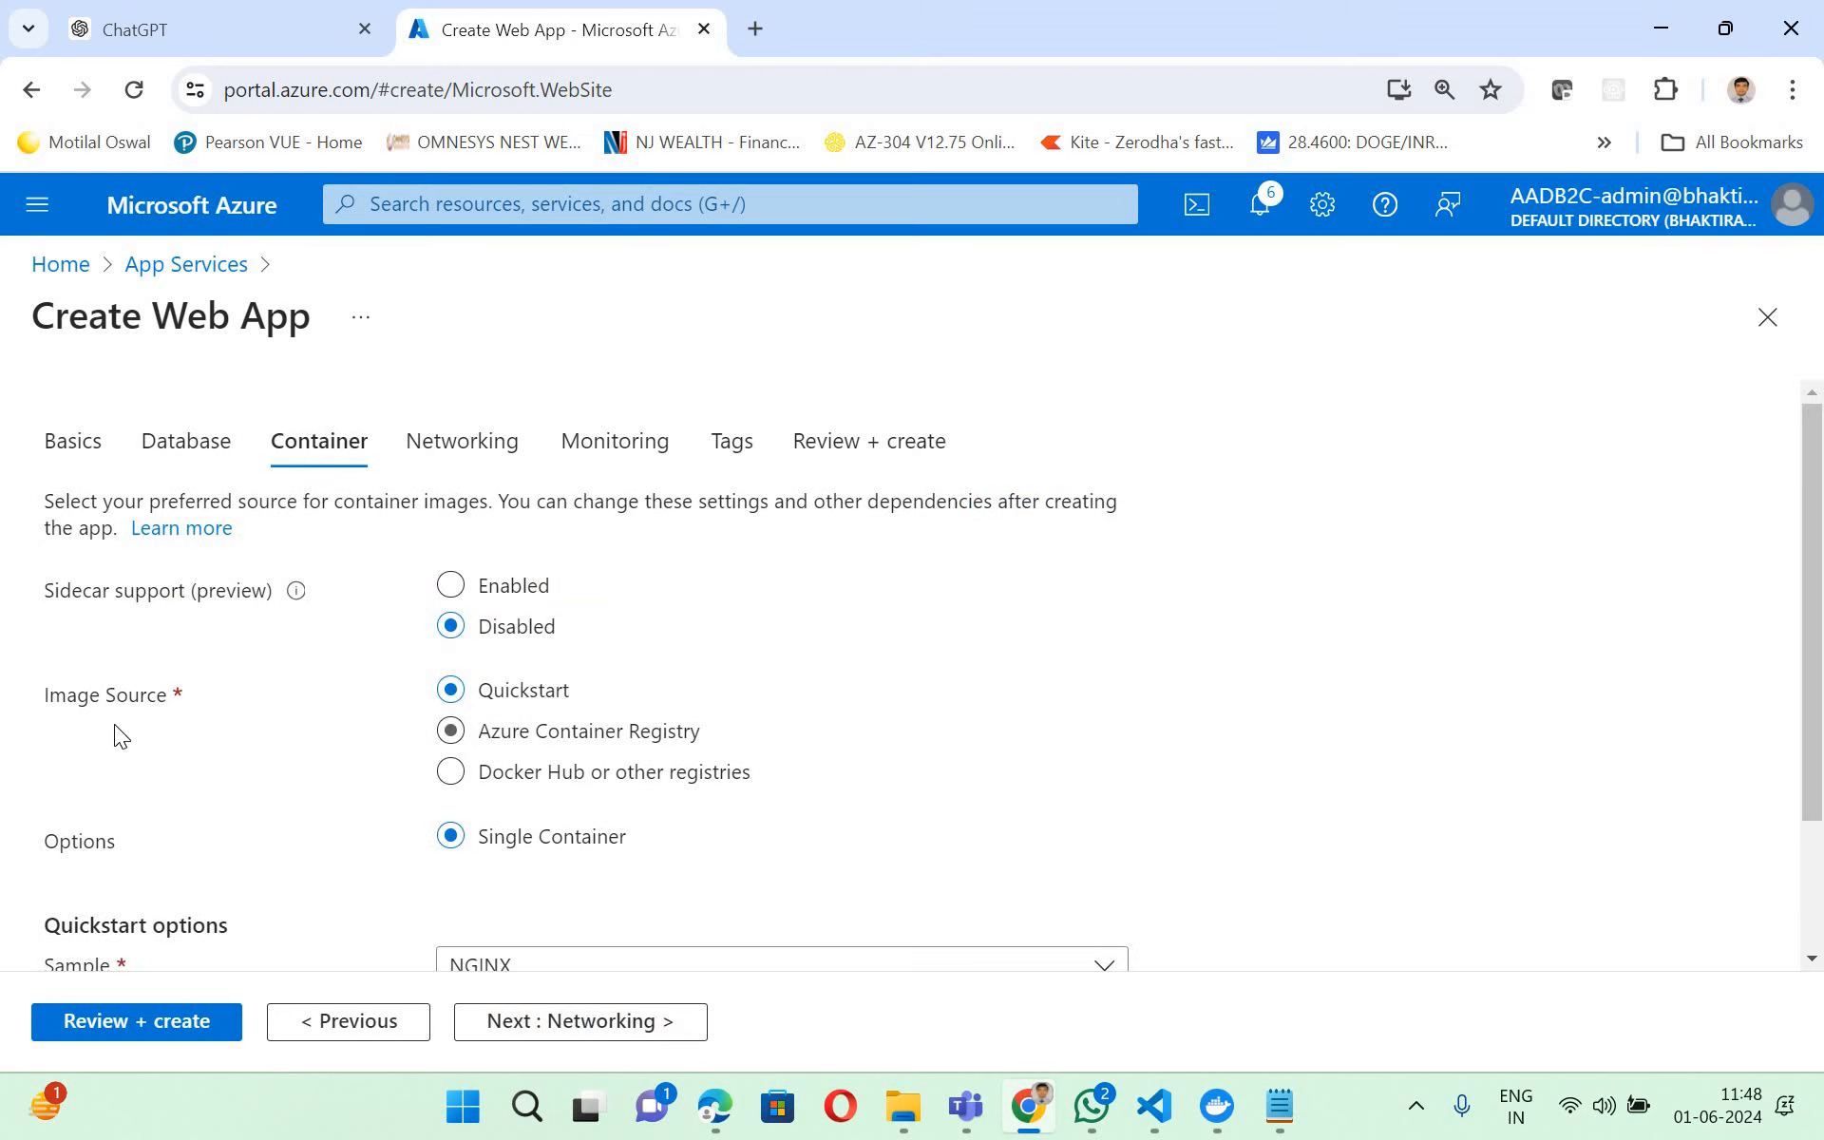
pyautogui.click(450, 733)
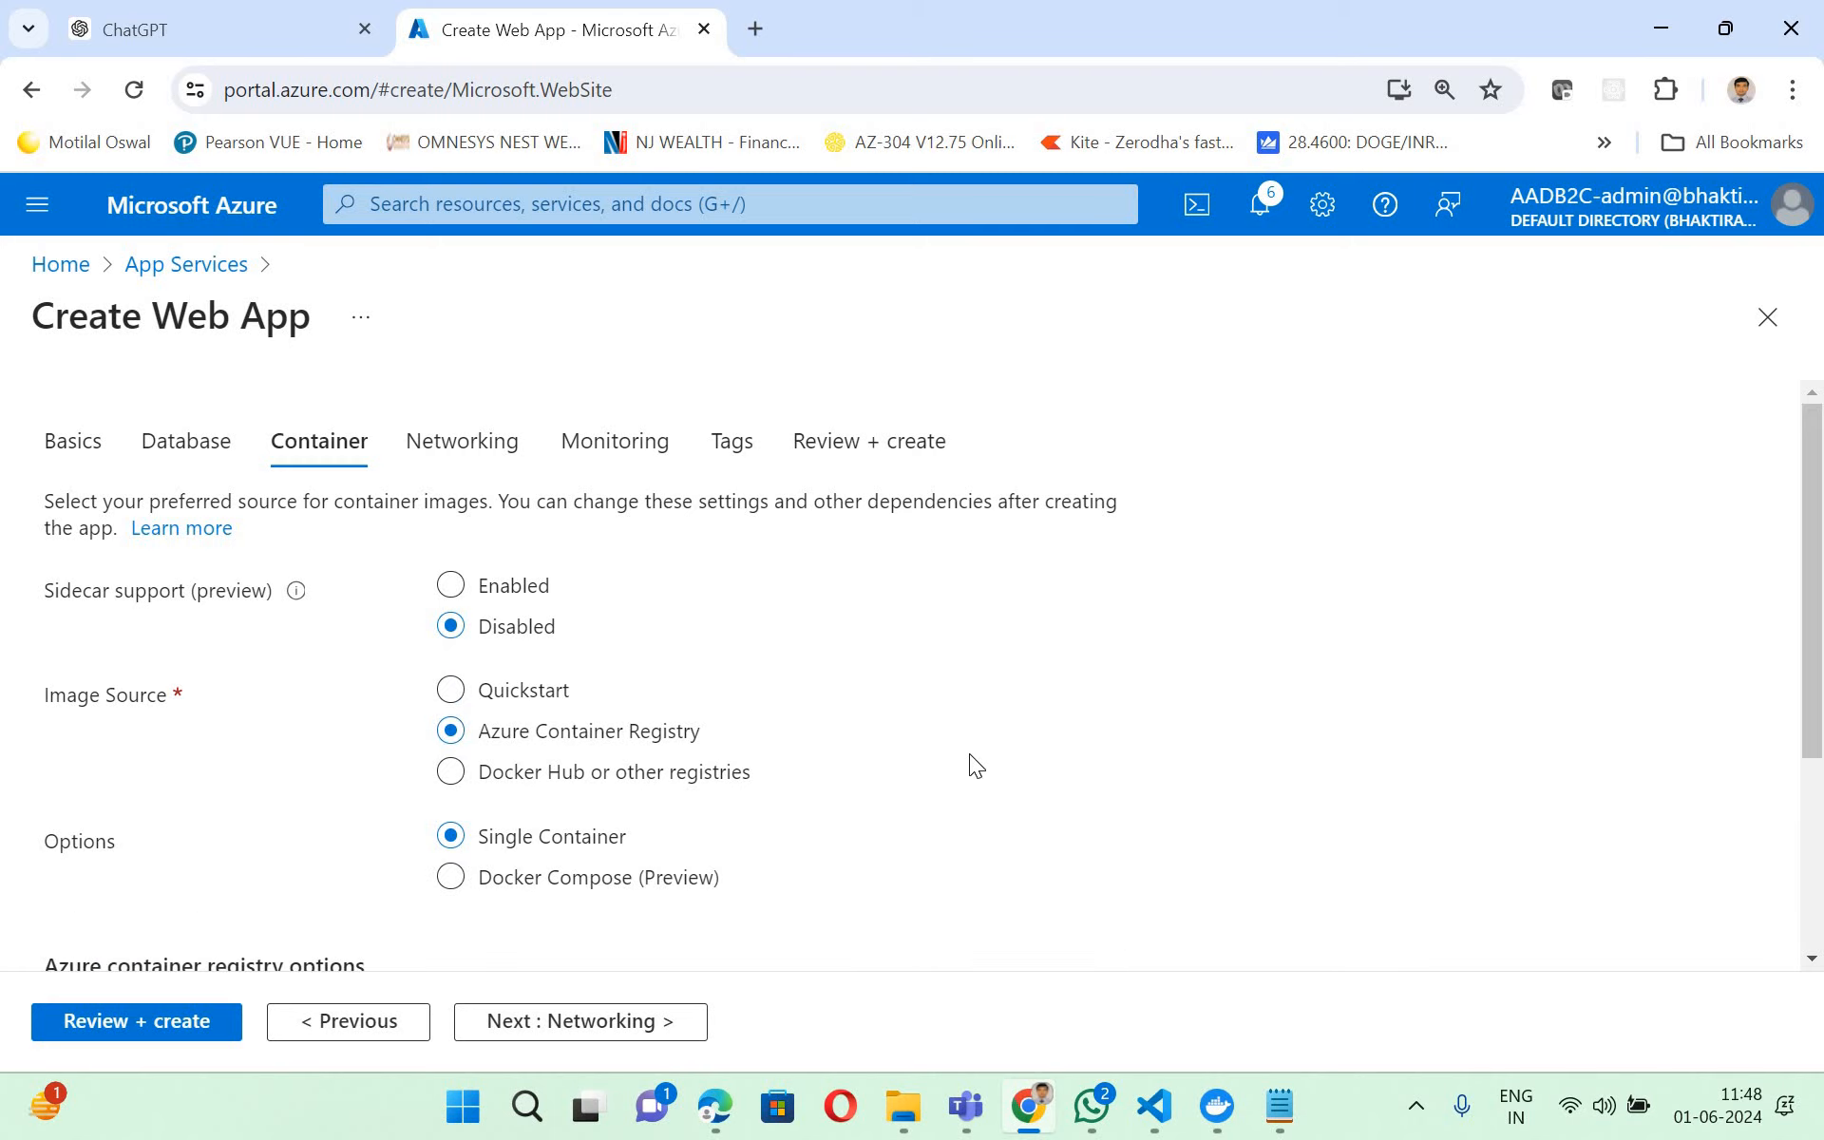
# - Select tag V5 for the education-ui image from the educationcr registry
pyautogui.scroll(-3, 977, 755)
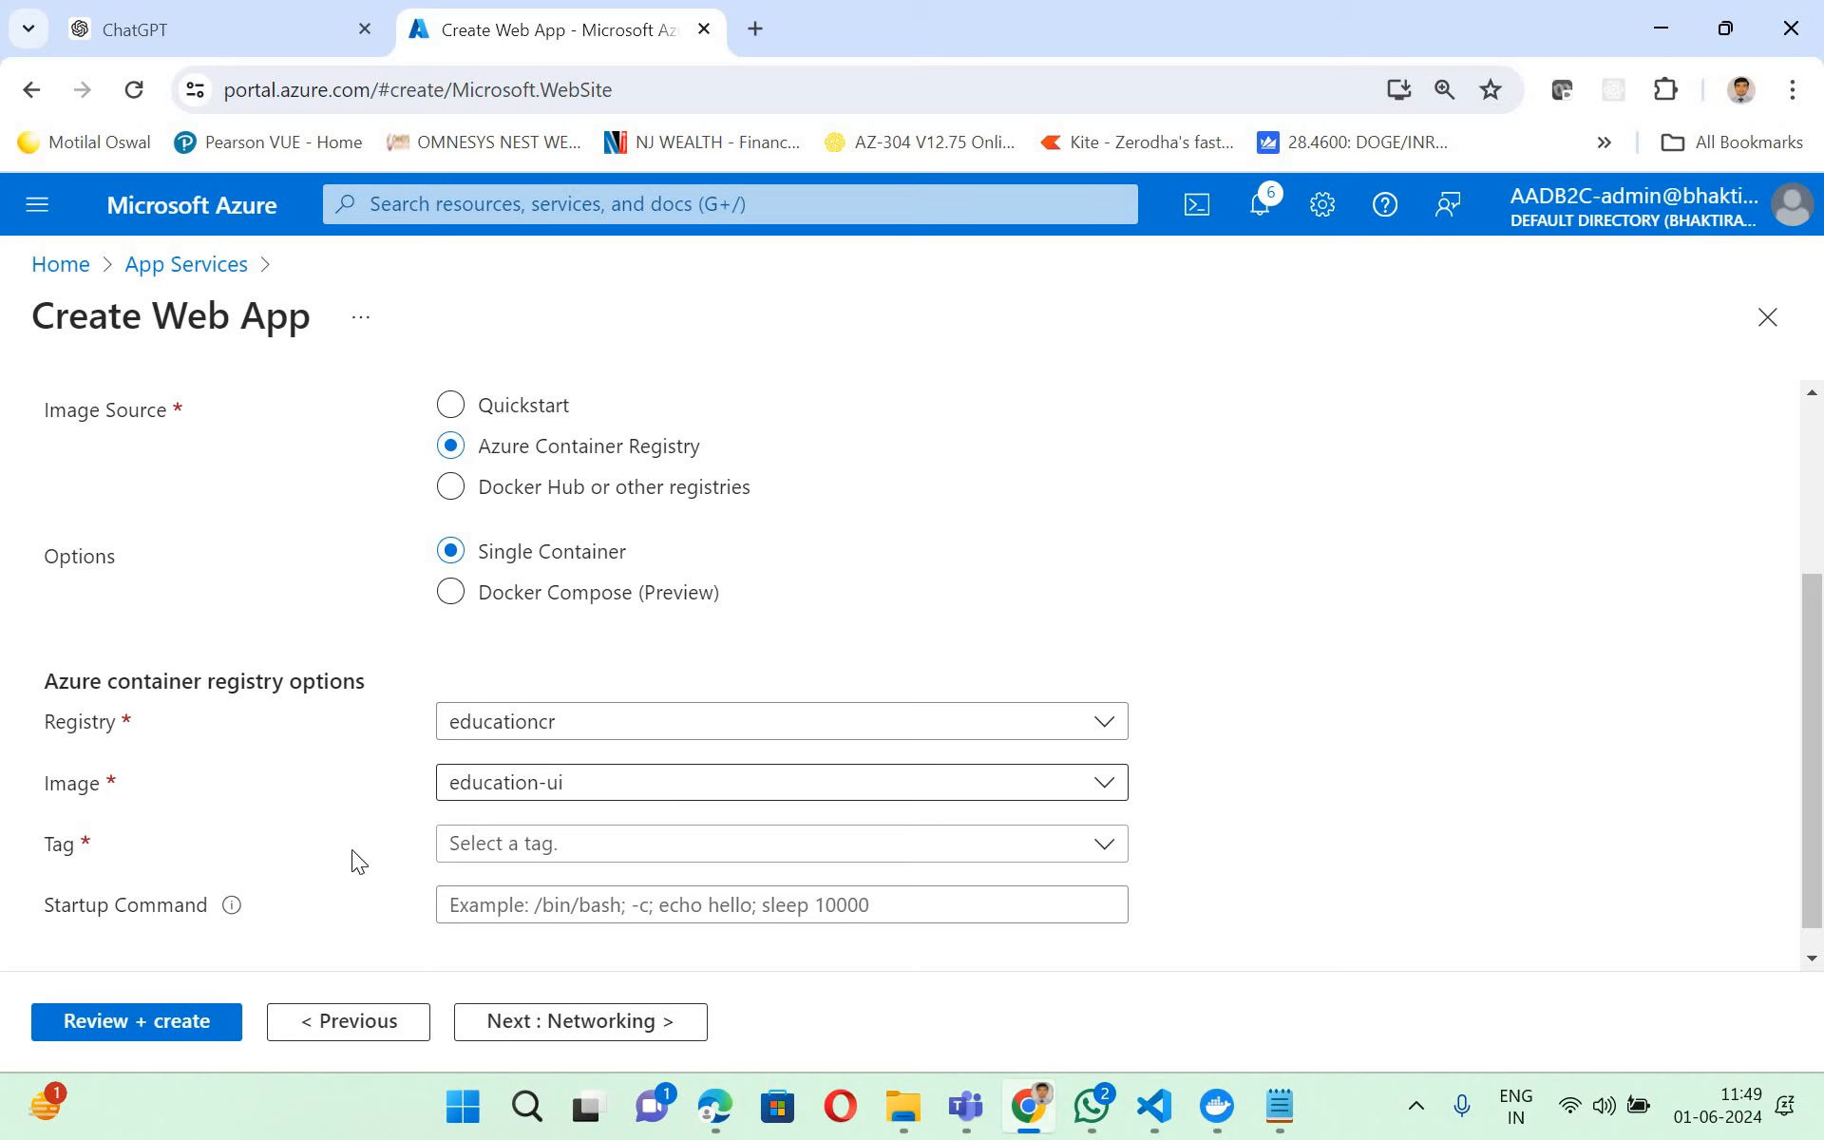
pyautogui.click(587, 855)
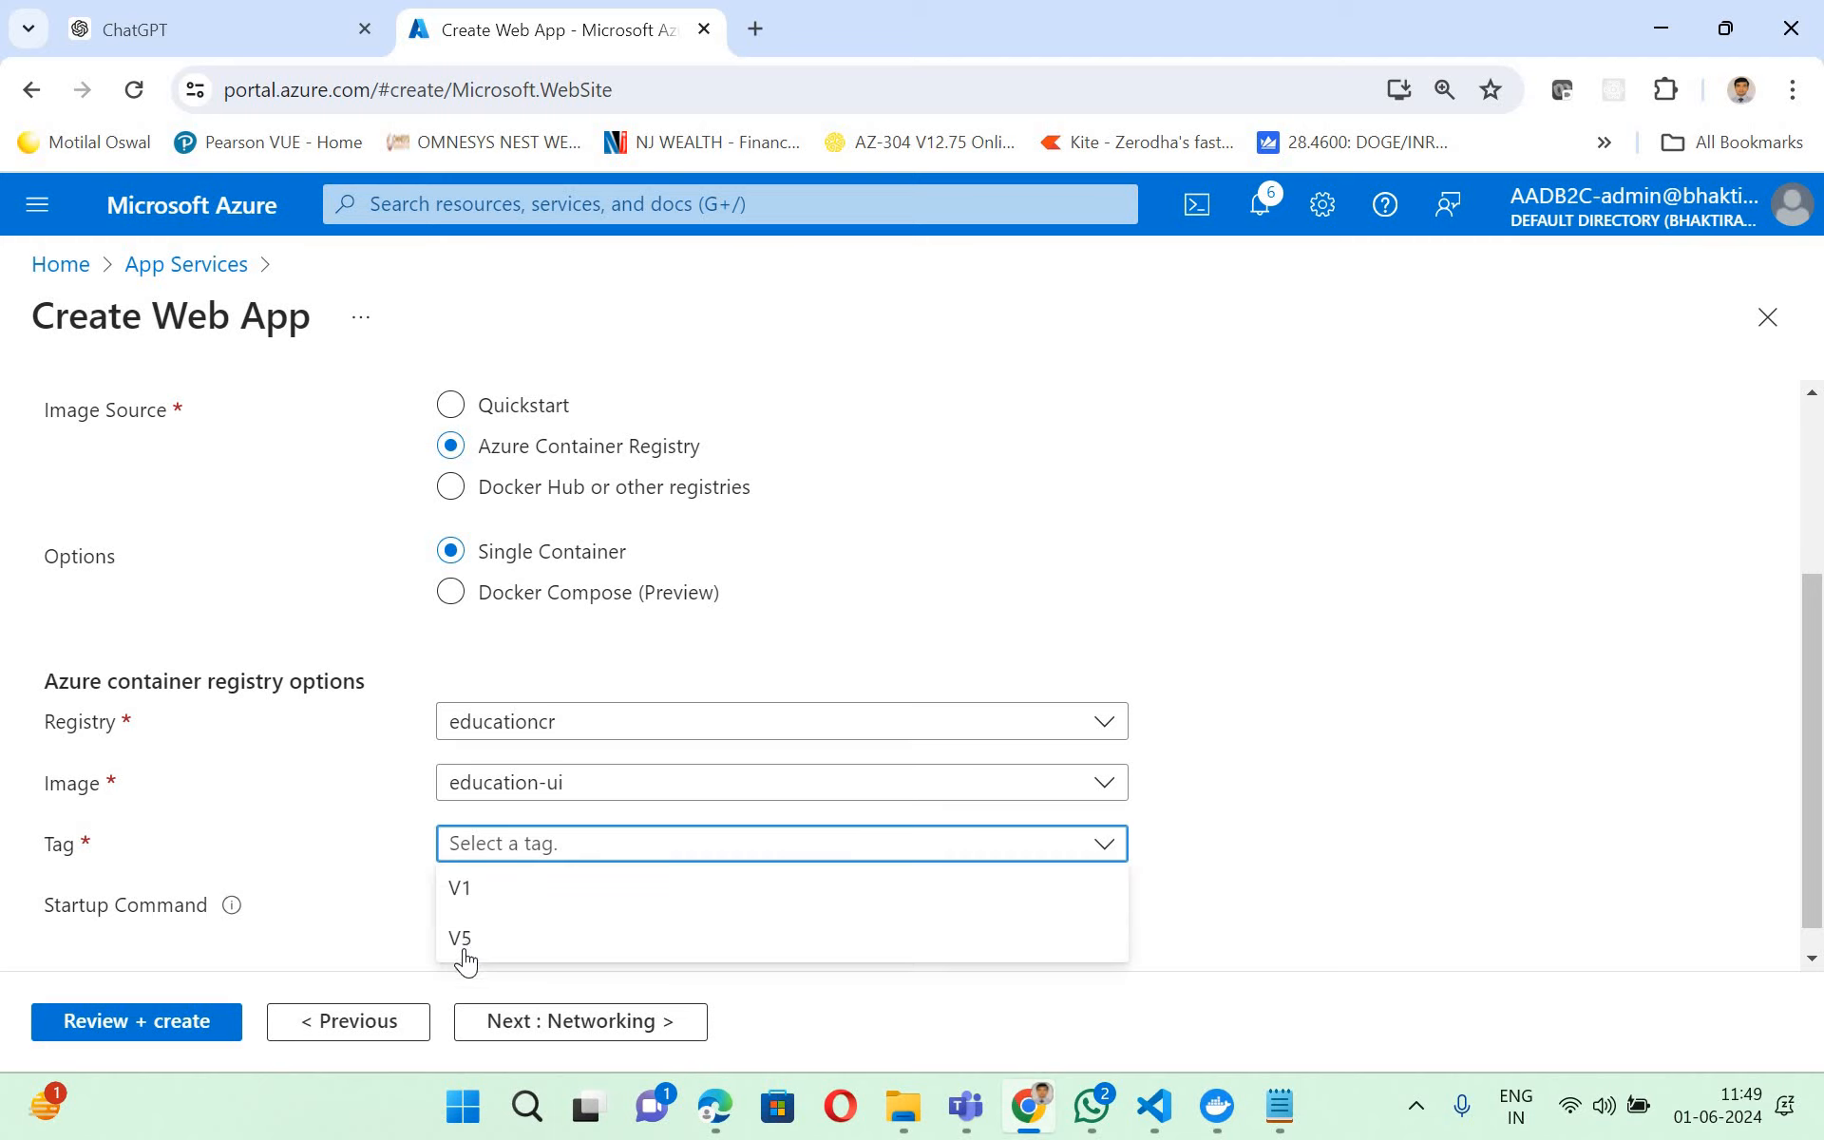
pyautogui.click(712, 938)
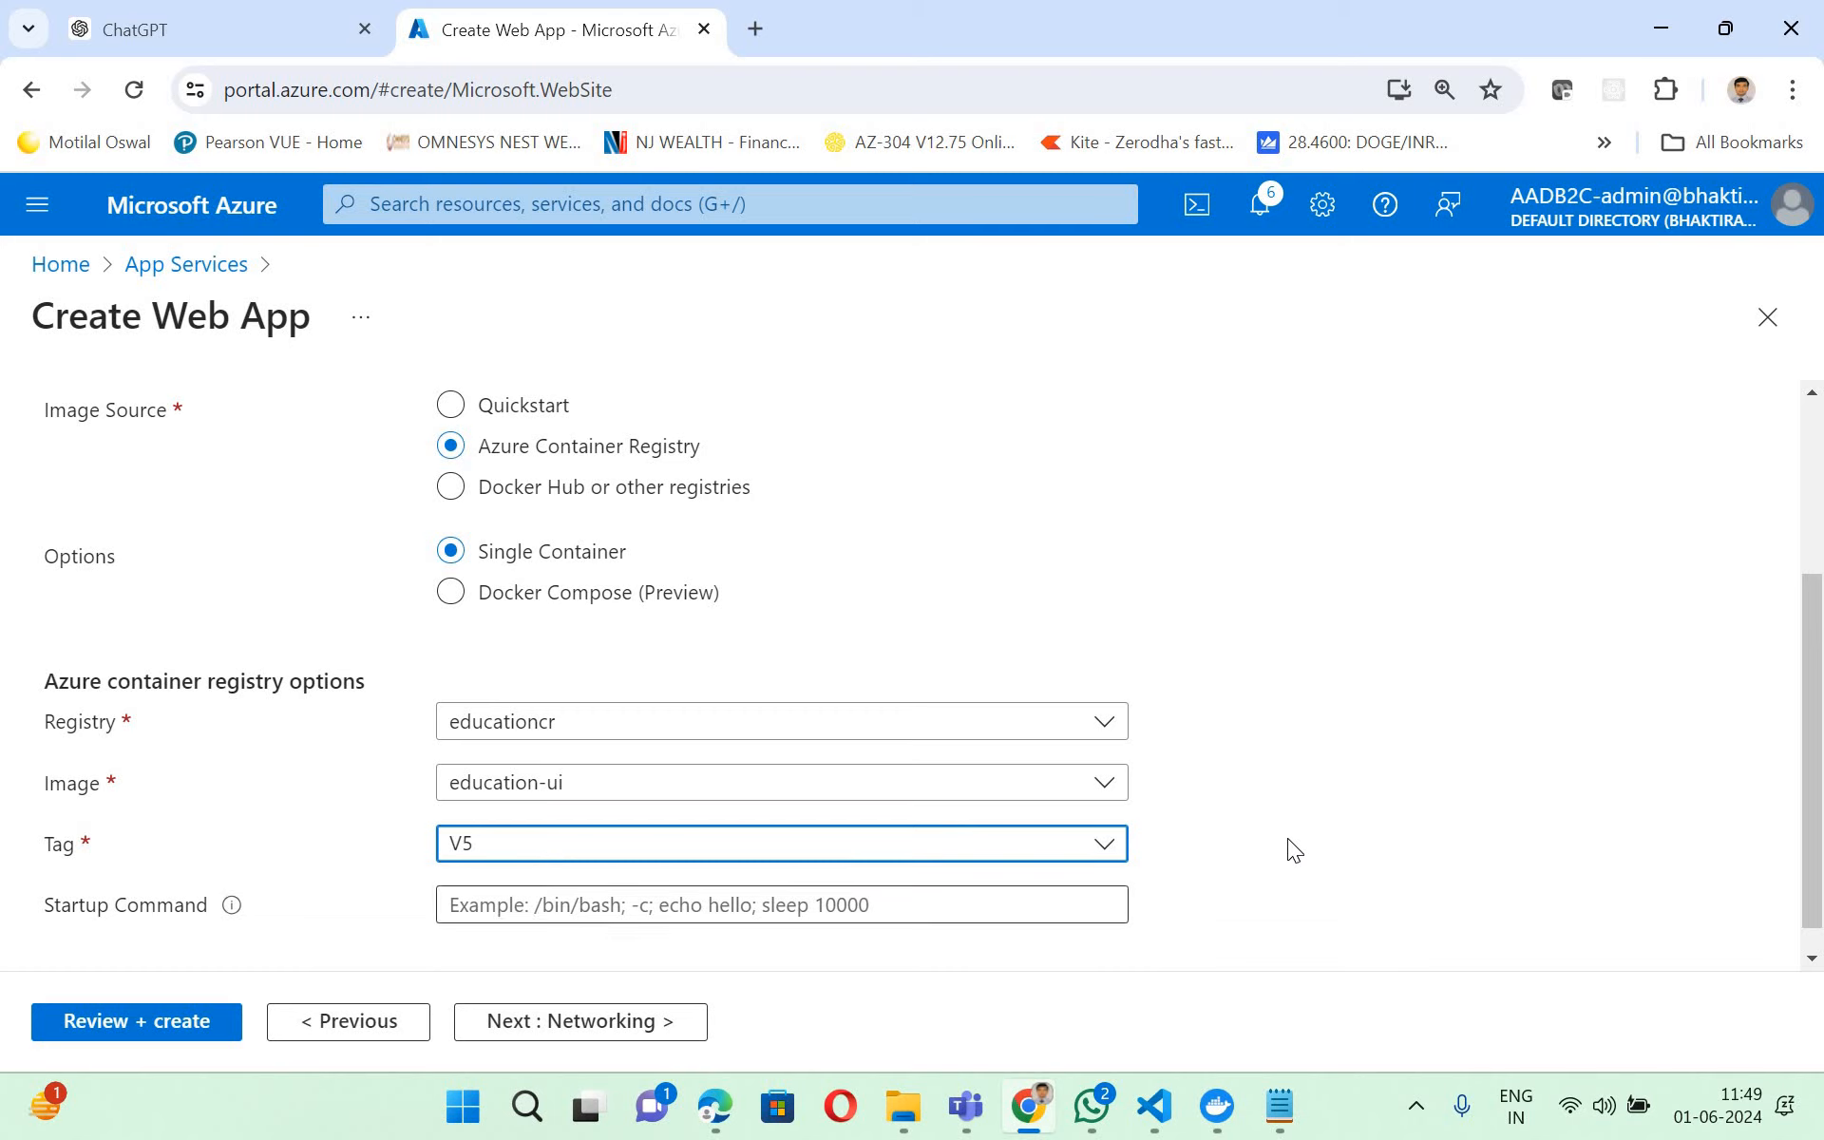
pyautogui.scroll(-1, 1289, 840)
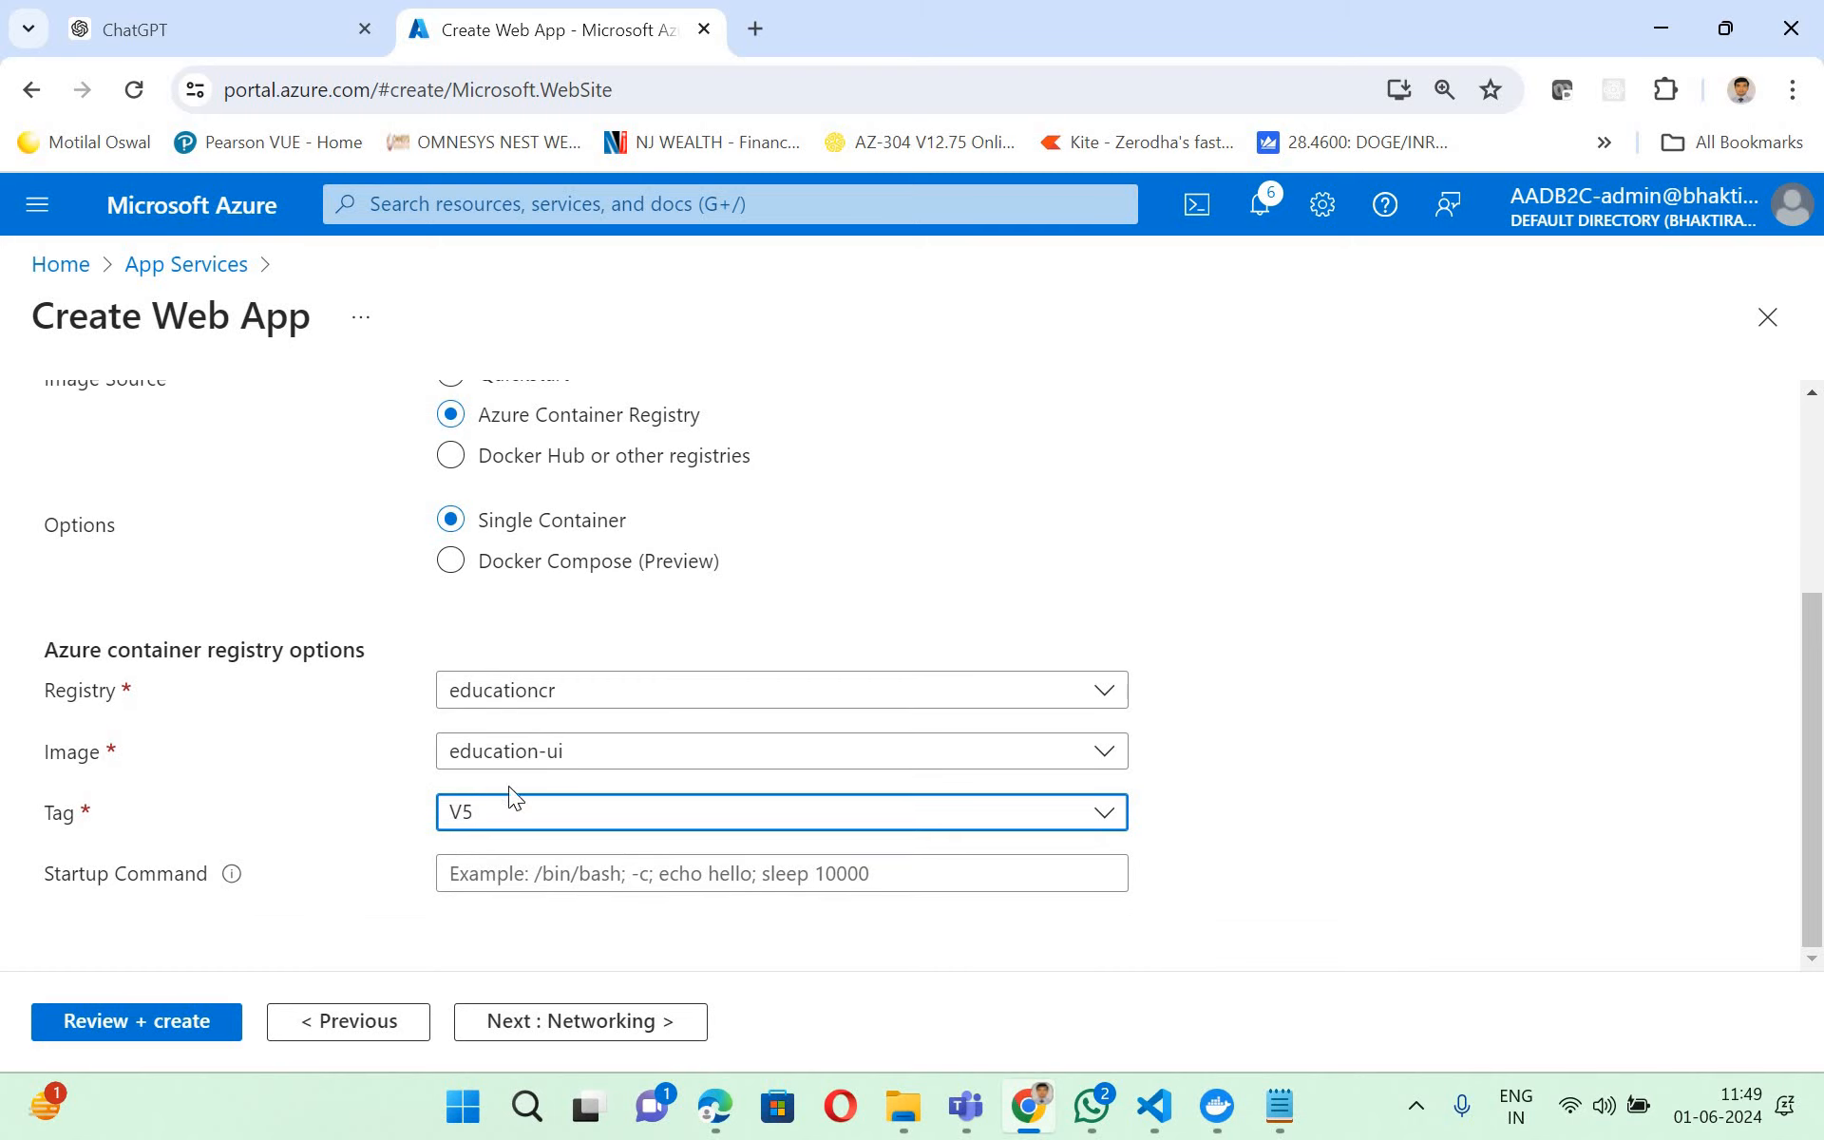
# - Accept the default networking and monitoring settings and continue to the resource tags page
pyautogui.click(568, 1028)
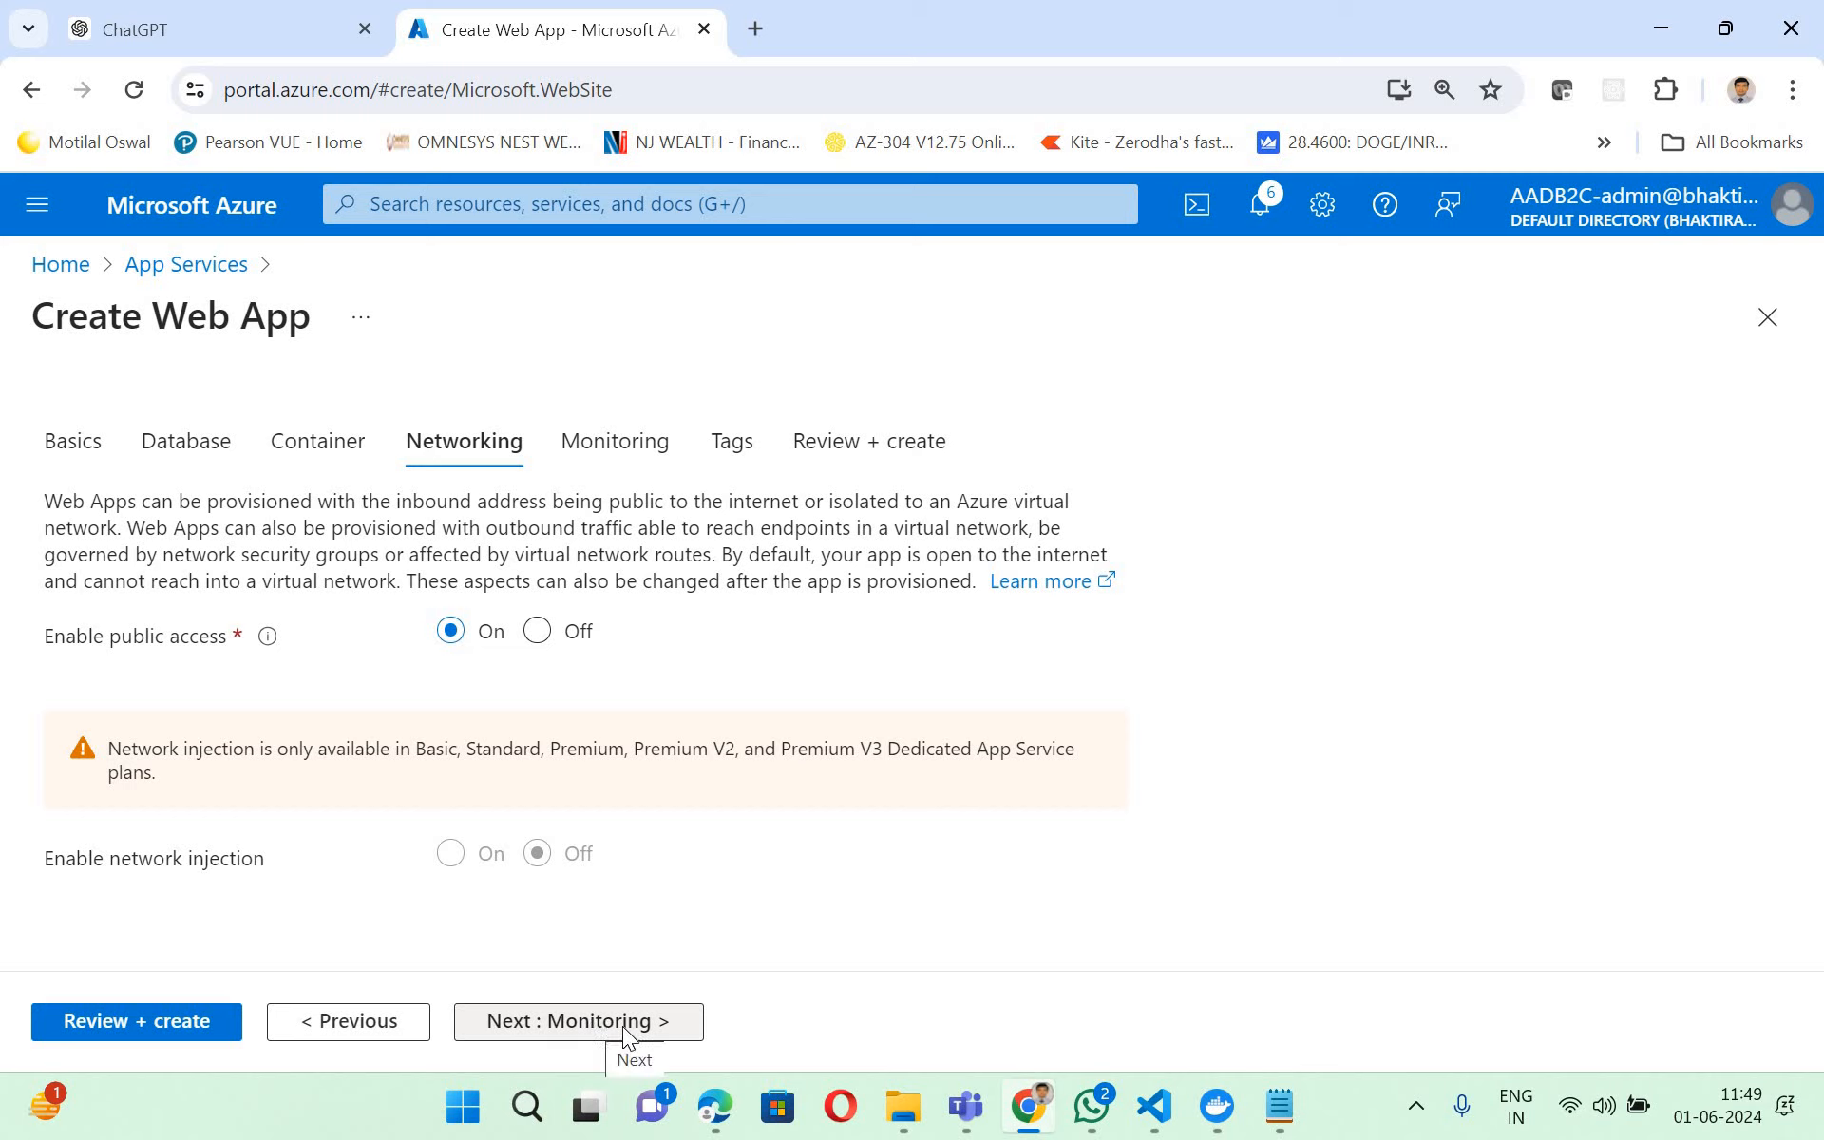
pyautogui.click(623, 1031)
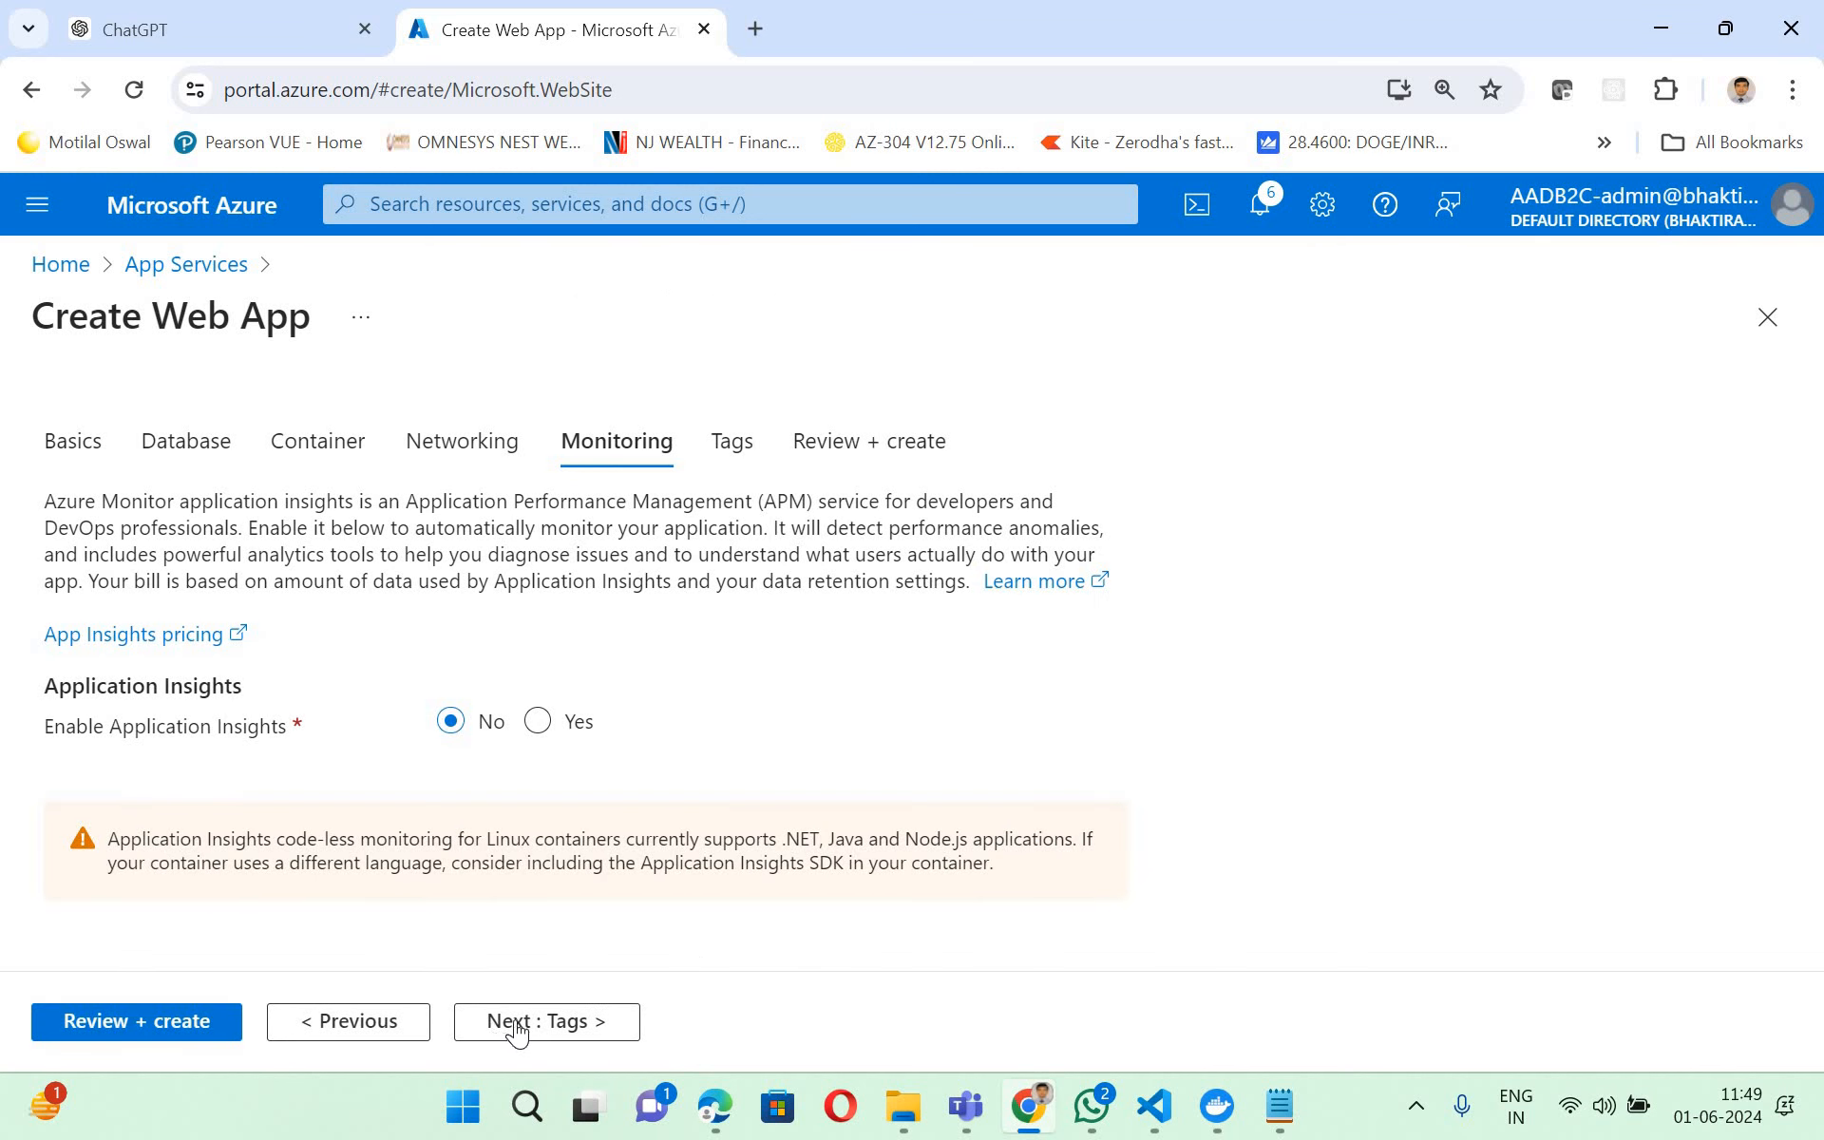
pyautogui.click(547, 1023)
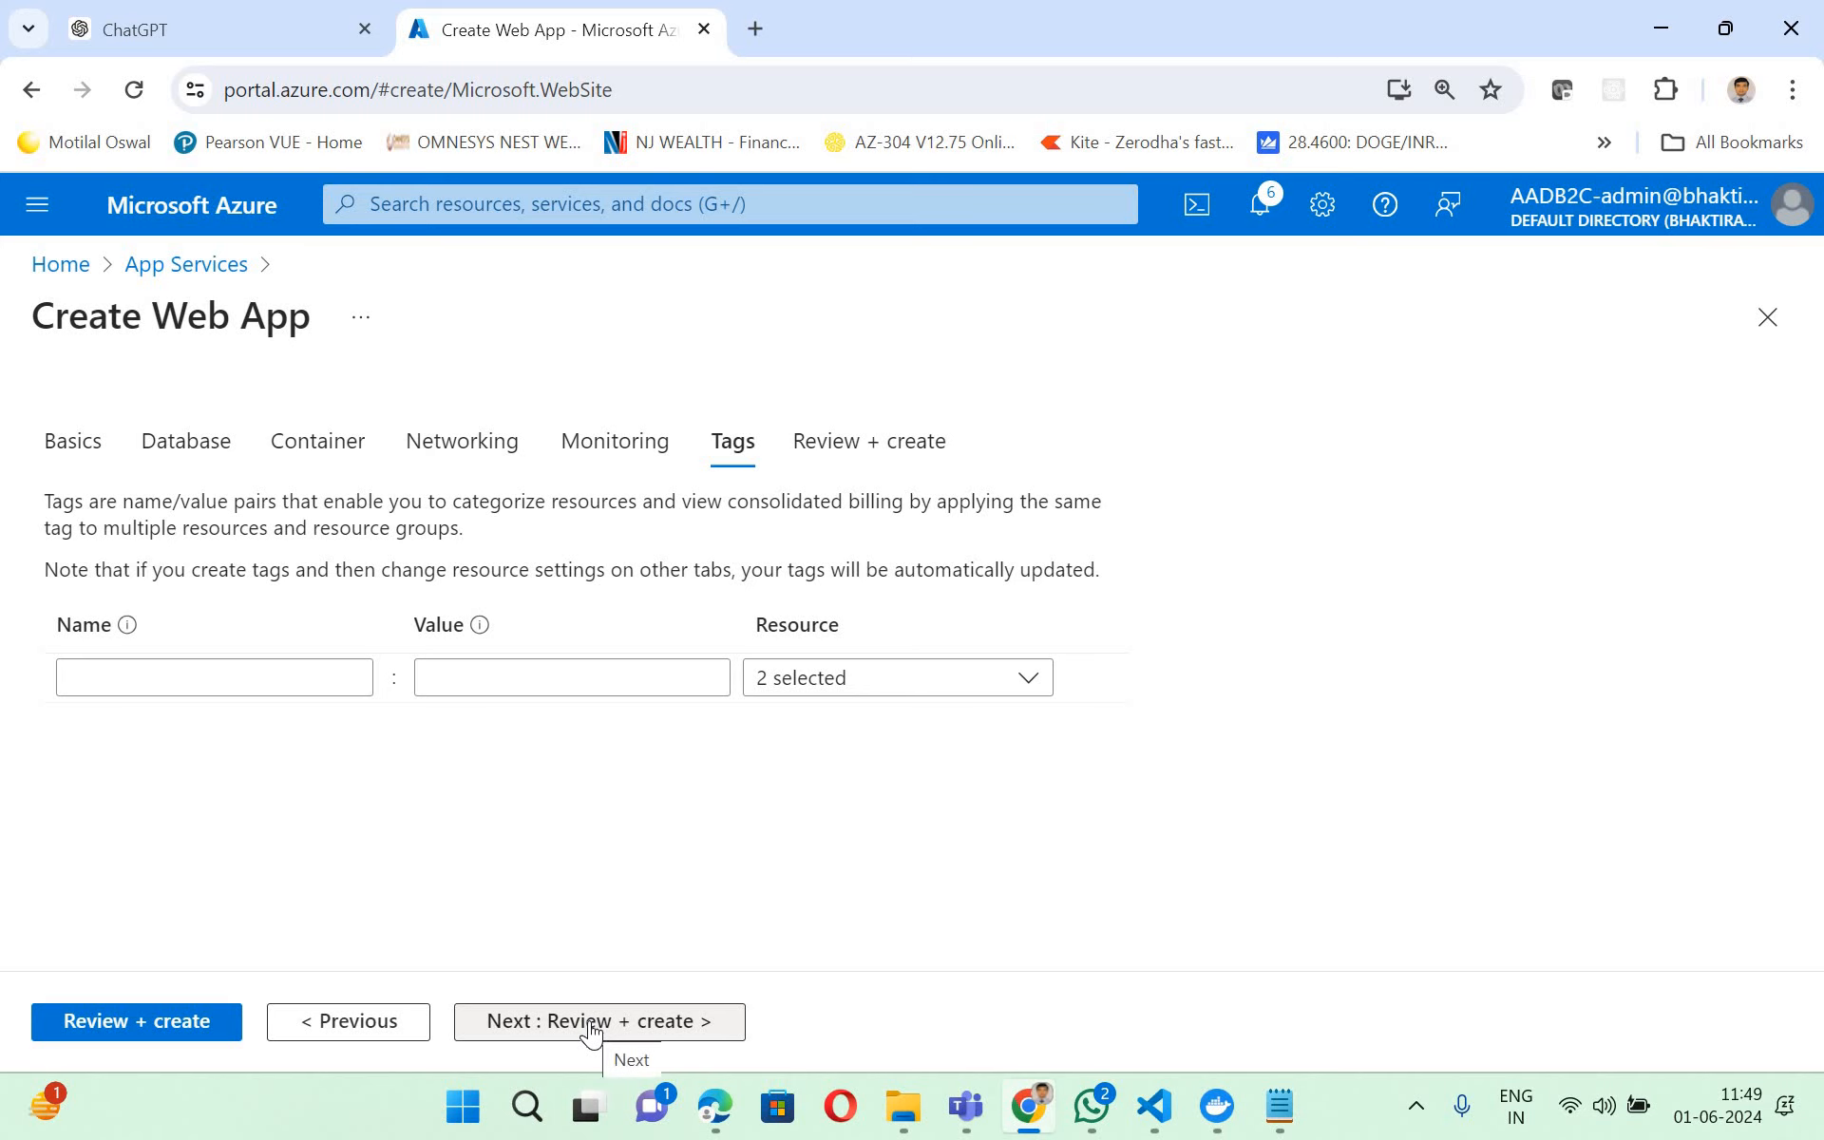
# - Continue to the review page and create the web-education-ui web app with the configured settings
pyautogui.click(589, 1023)
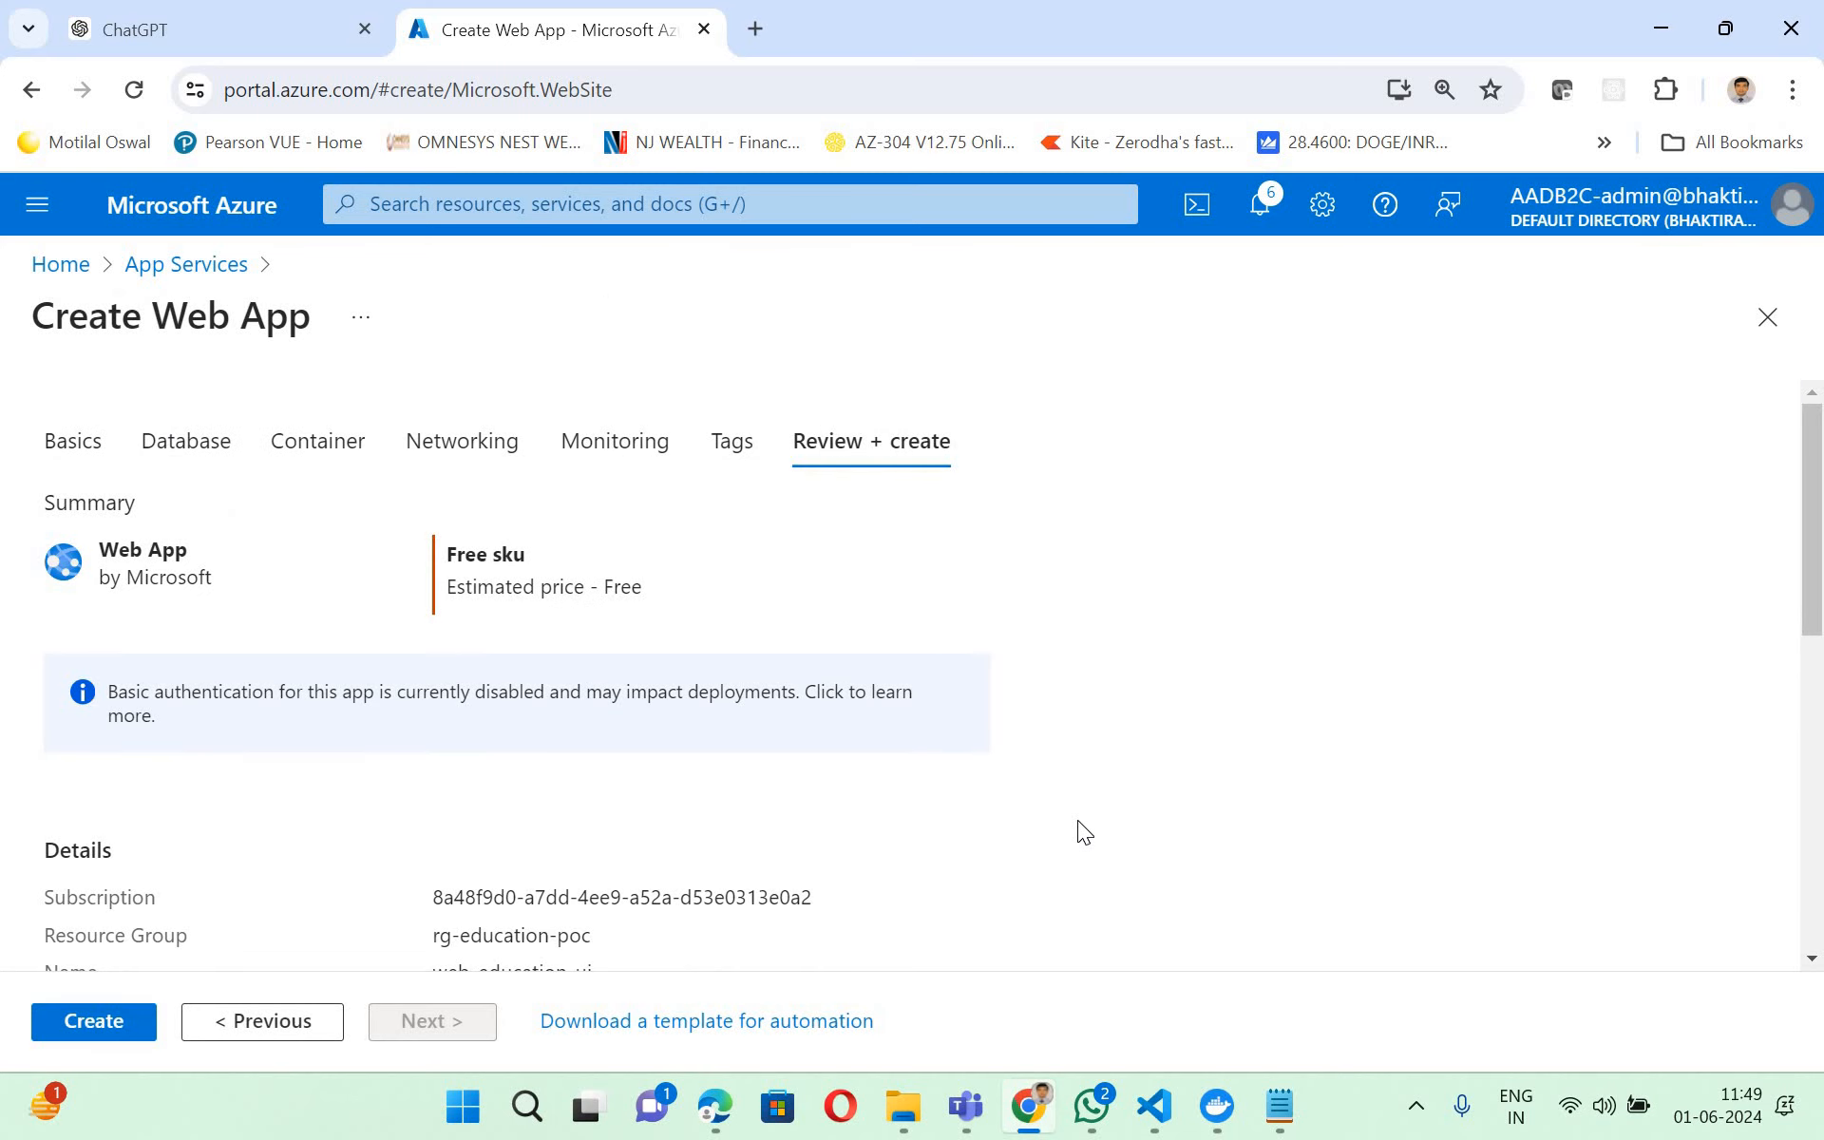
pyautogui.click(87, 1032)
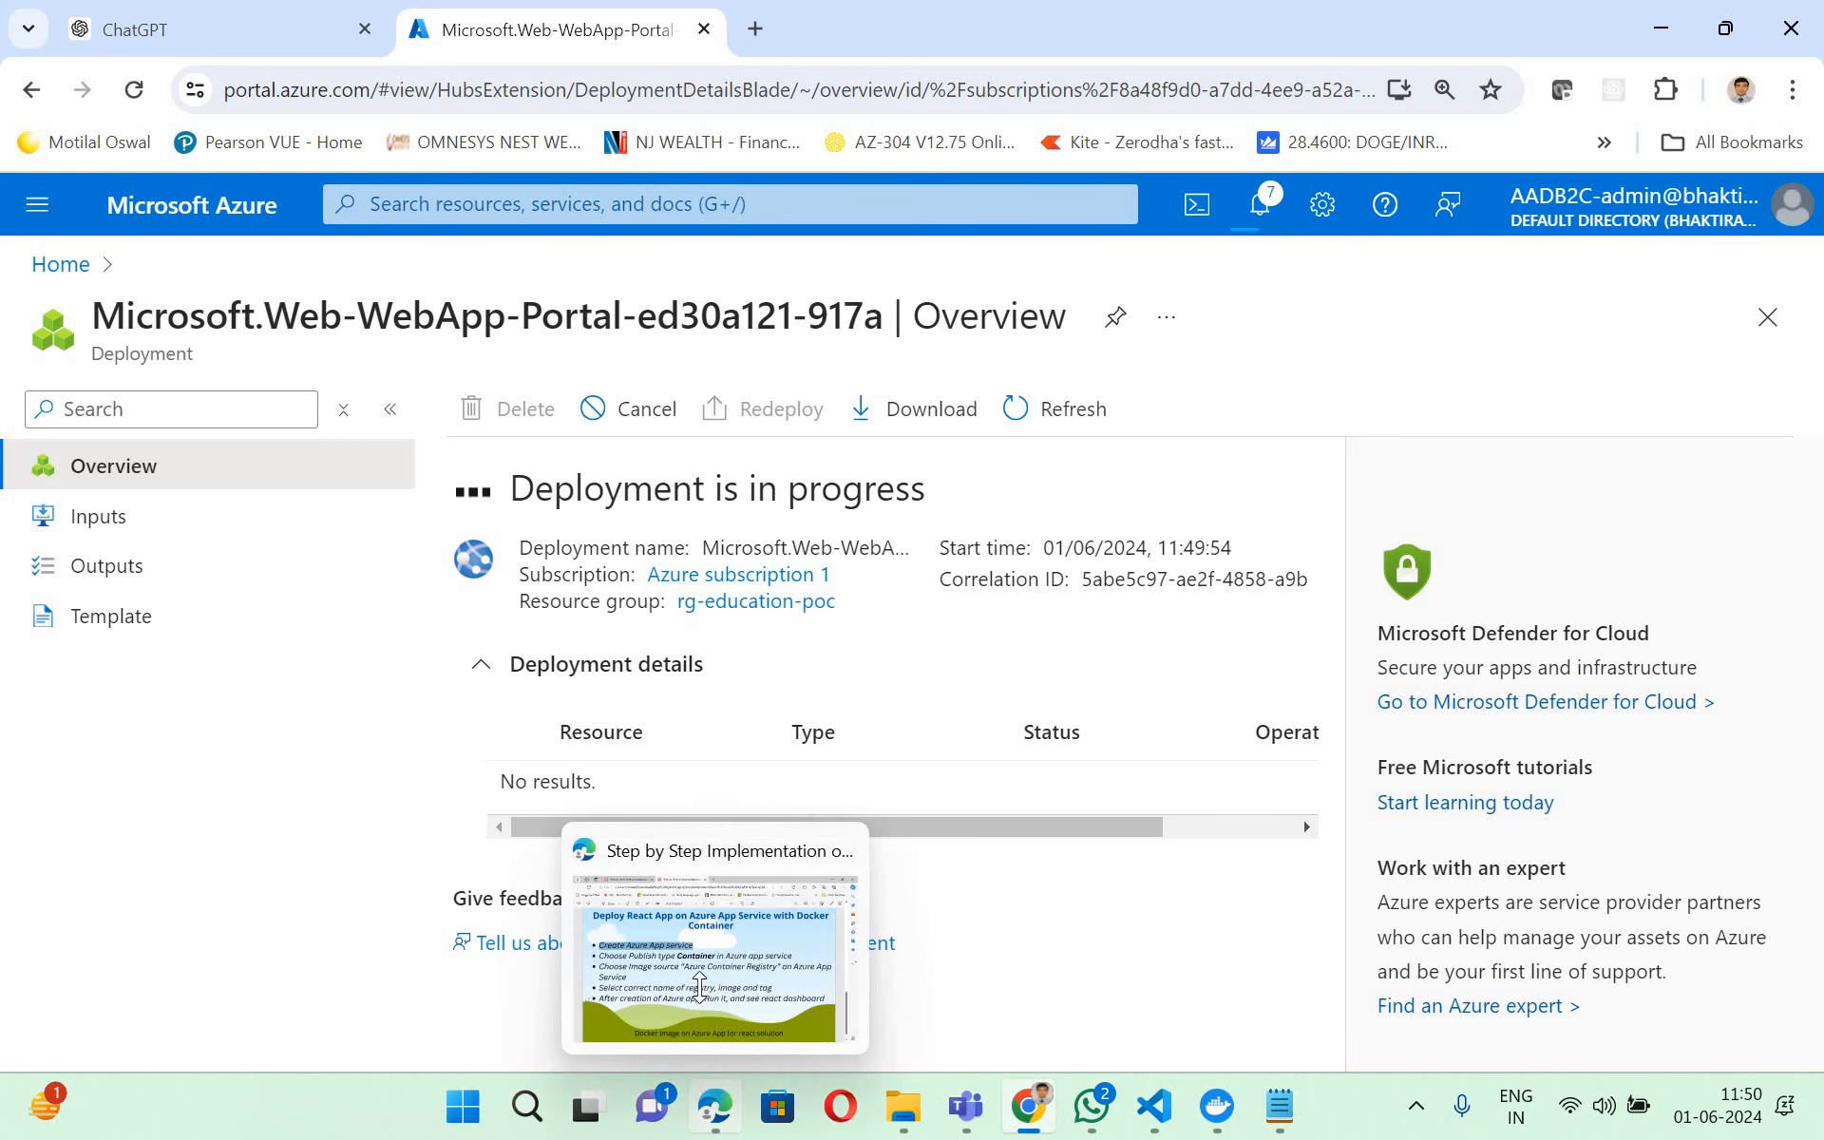
# - Switch to the PDF guide in Edge and review its items on the Container publish type, Azure Container Registry source, registry, image and tag
pyautogui.click(708, 993)
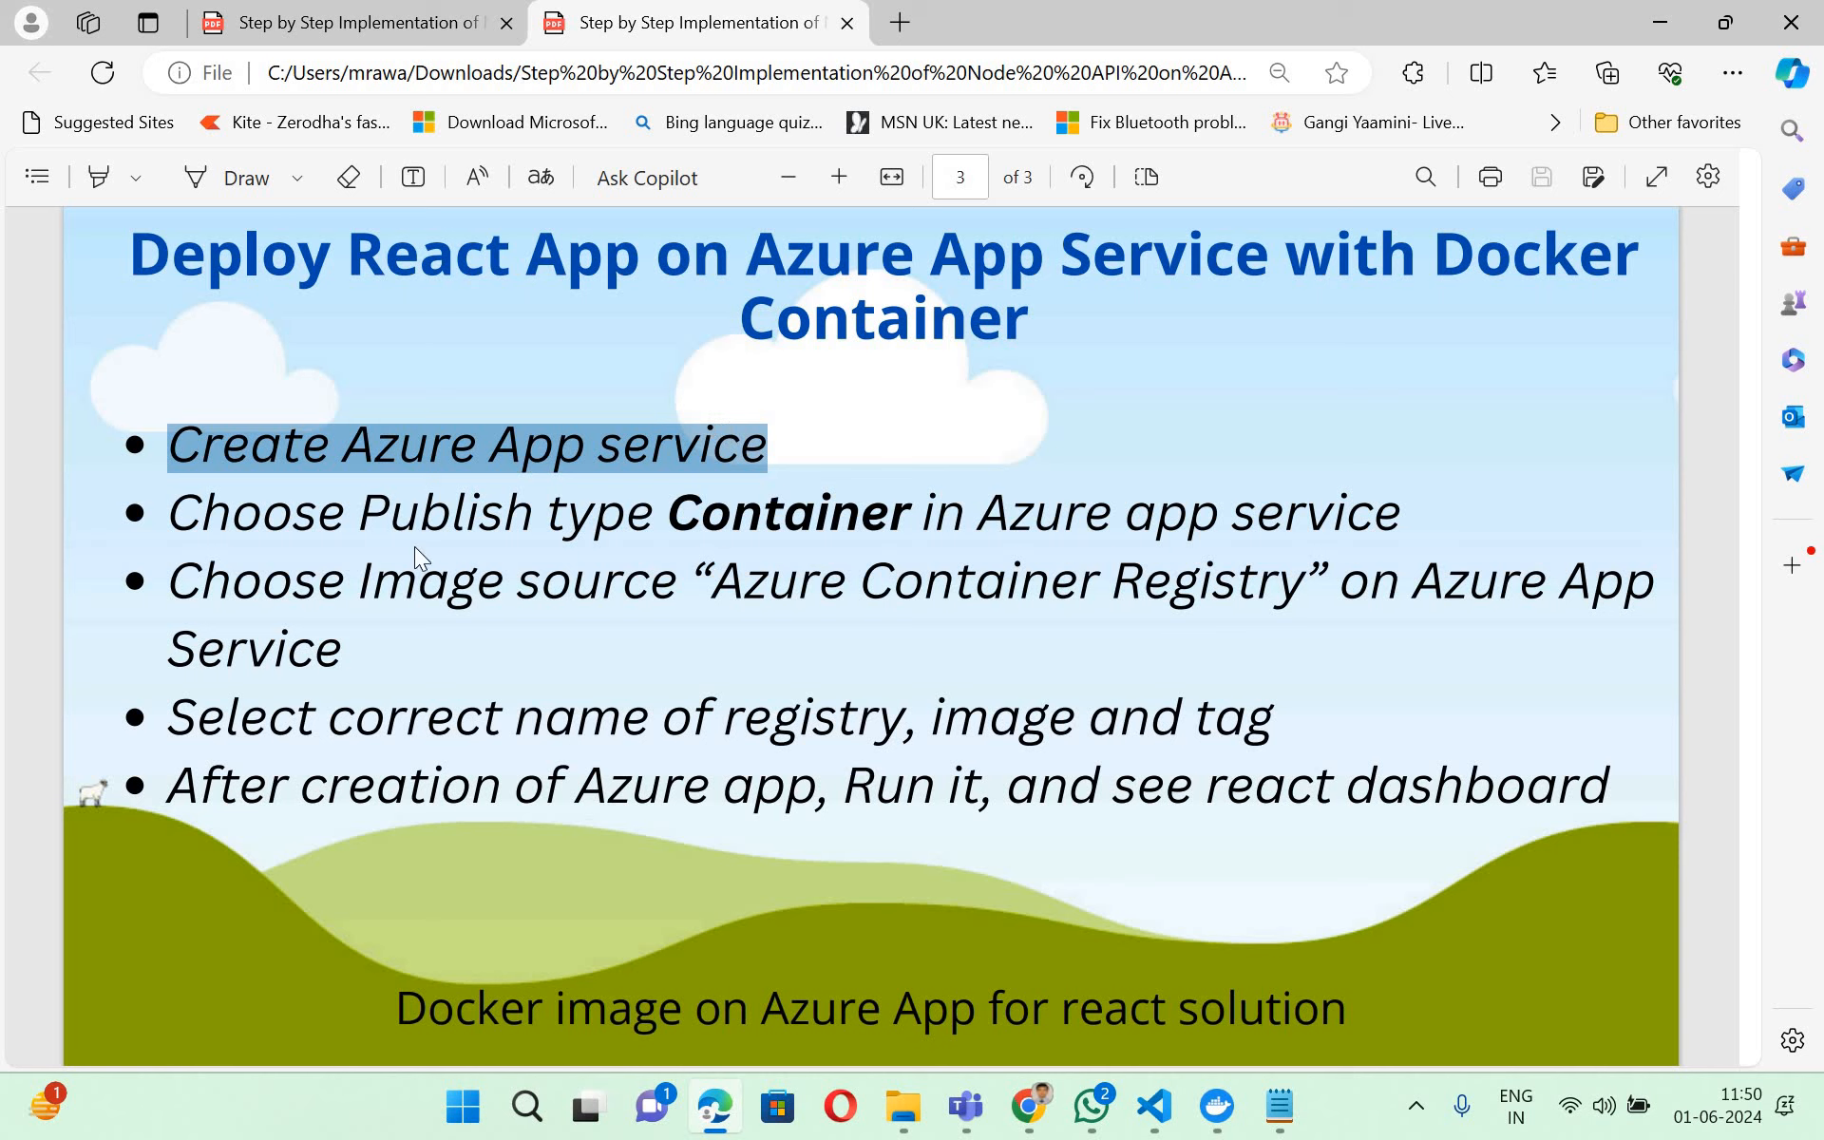
pyautogui.moveTo(733, 516); pyautogui.dragTo(784, 516)
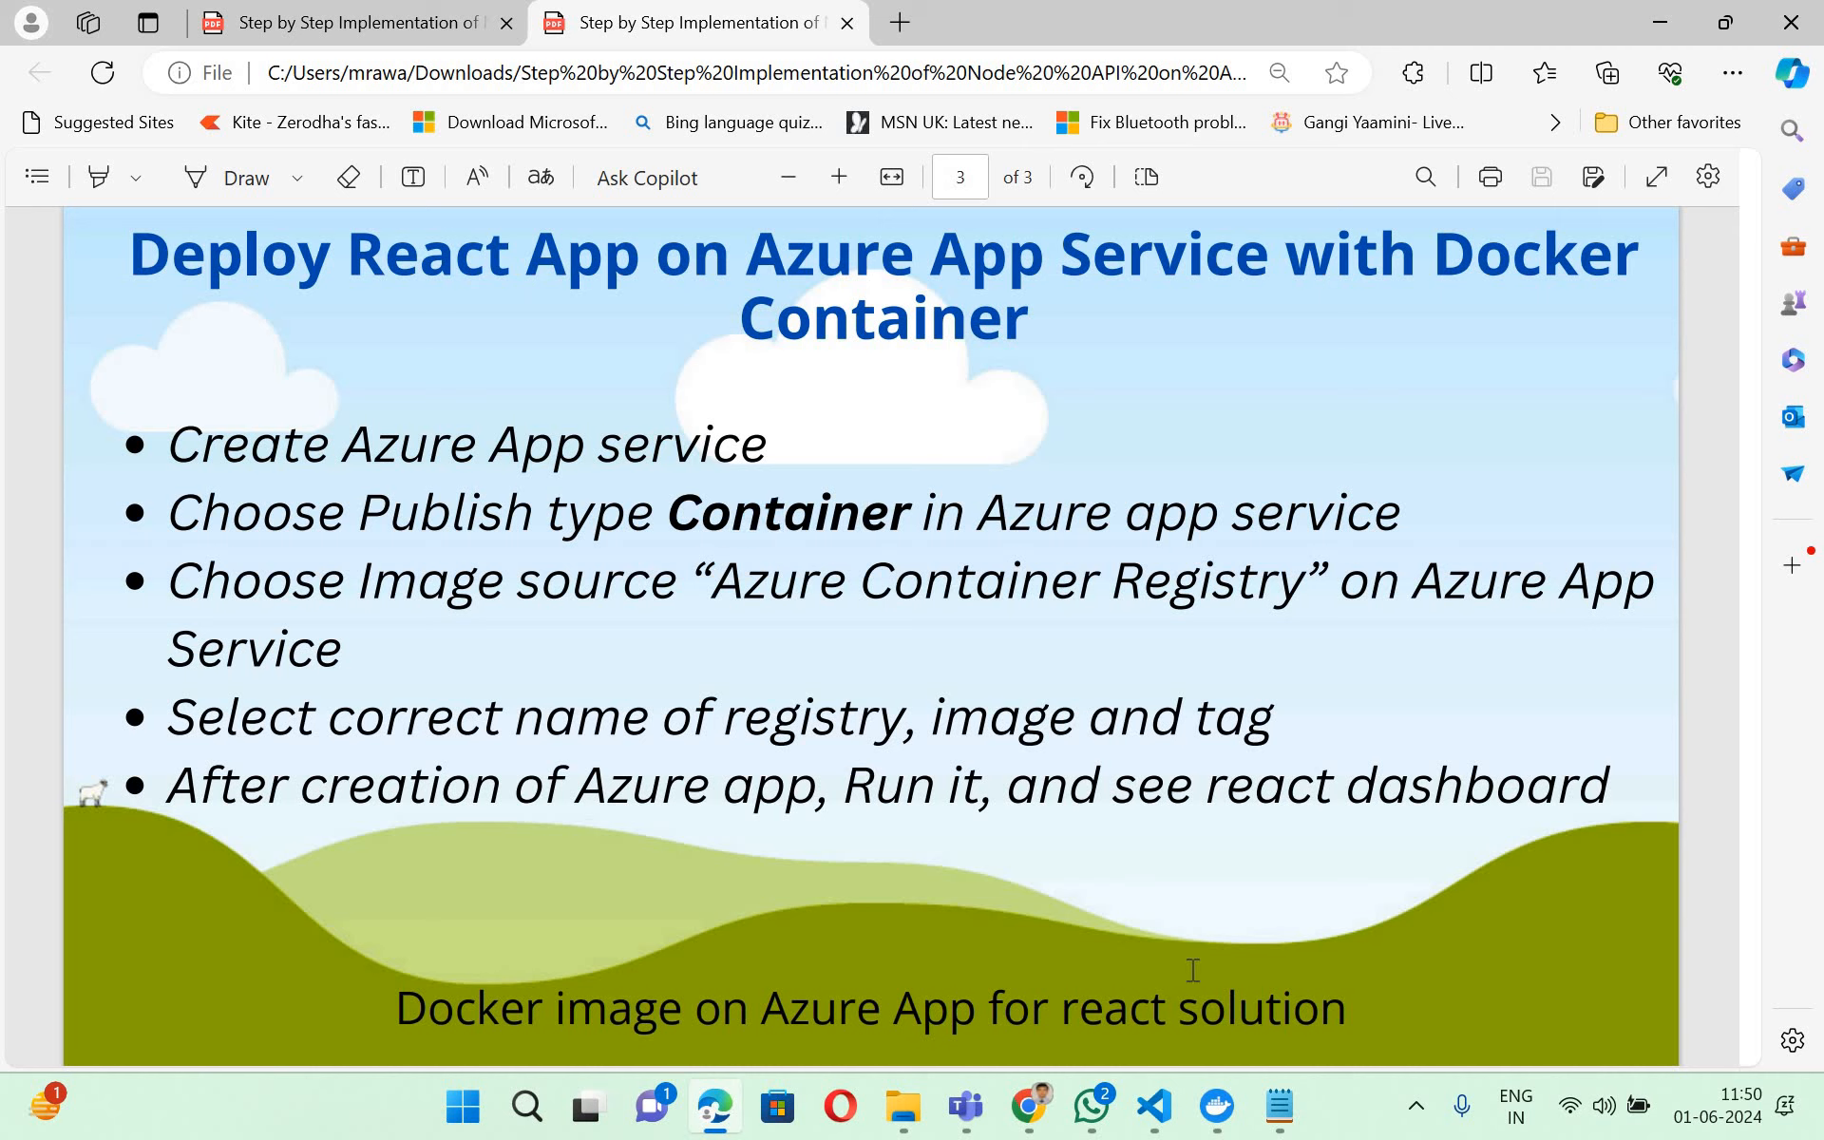
pyautogui.doubleClick(789, 516)
pyautogui.moveTo(719, 582); pyautogui.dragTo(1308, 595)
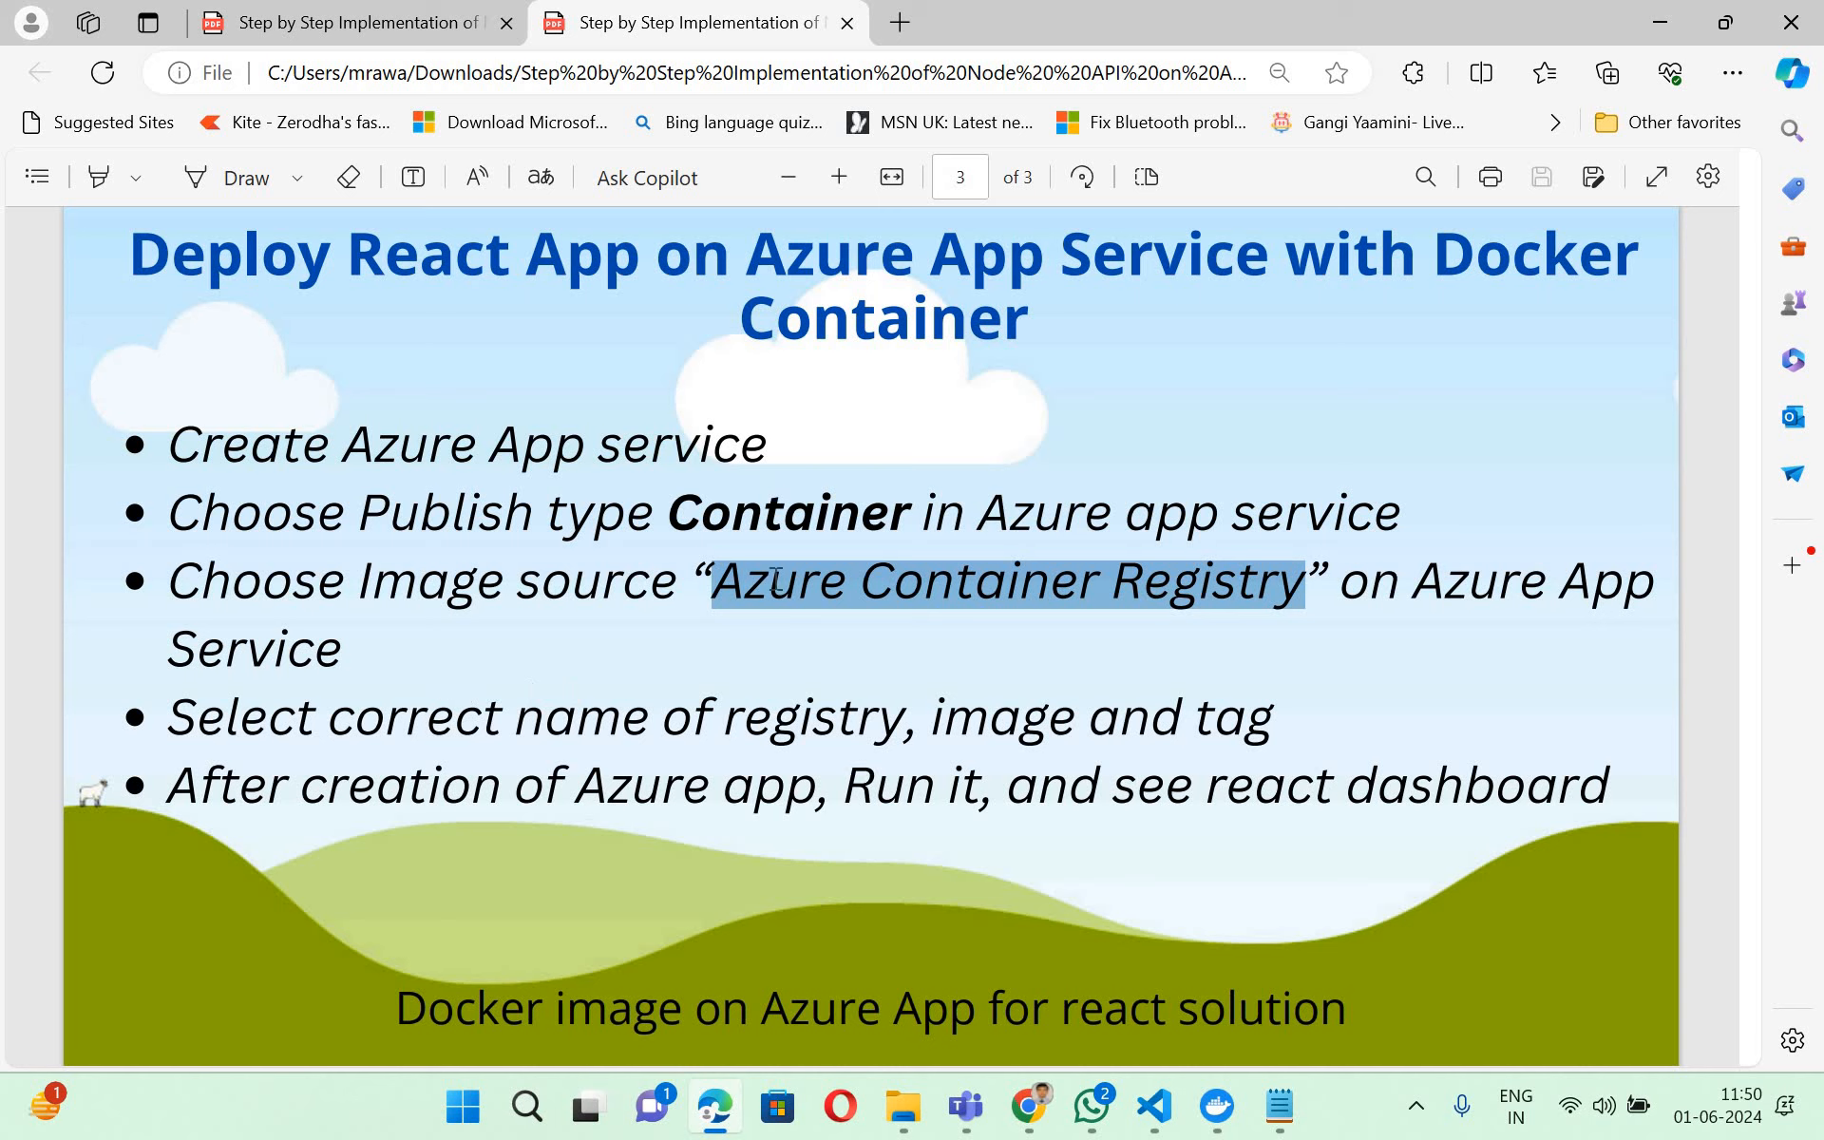
pyautogui.moveTo(362, 581); pyautogui.dragTo(798, 585)
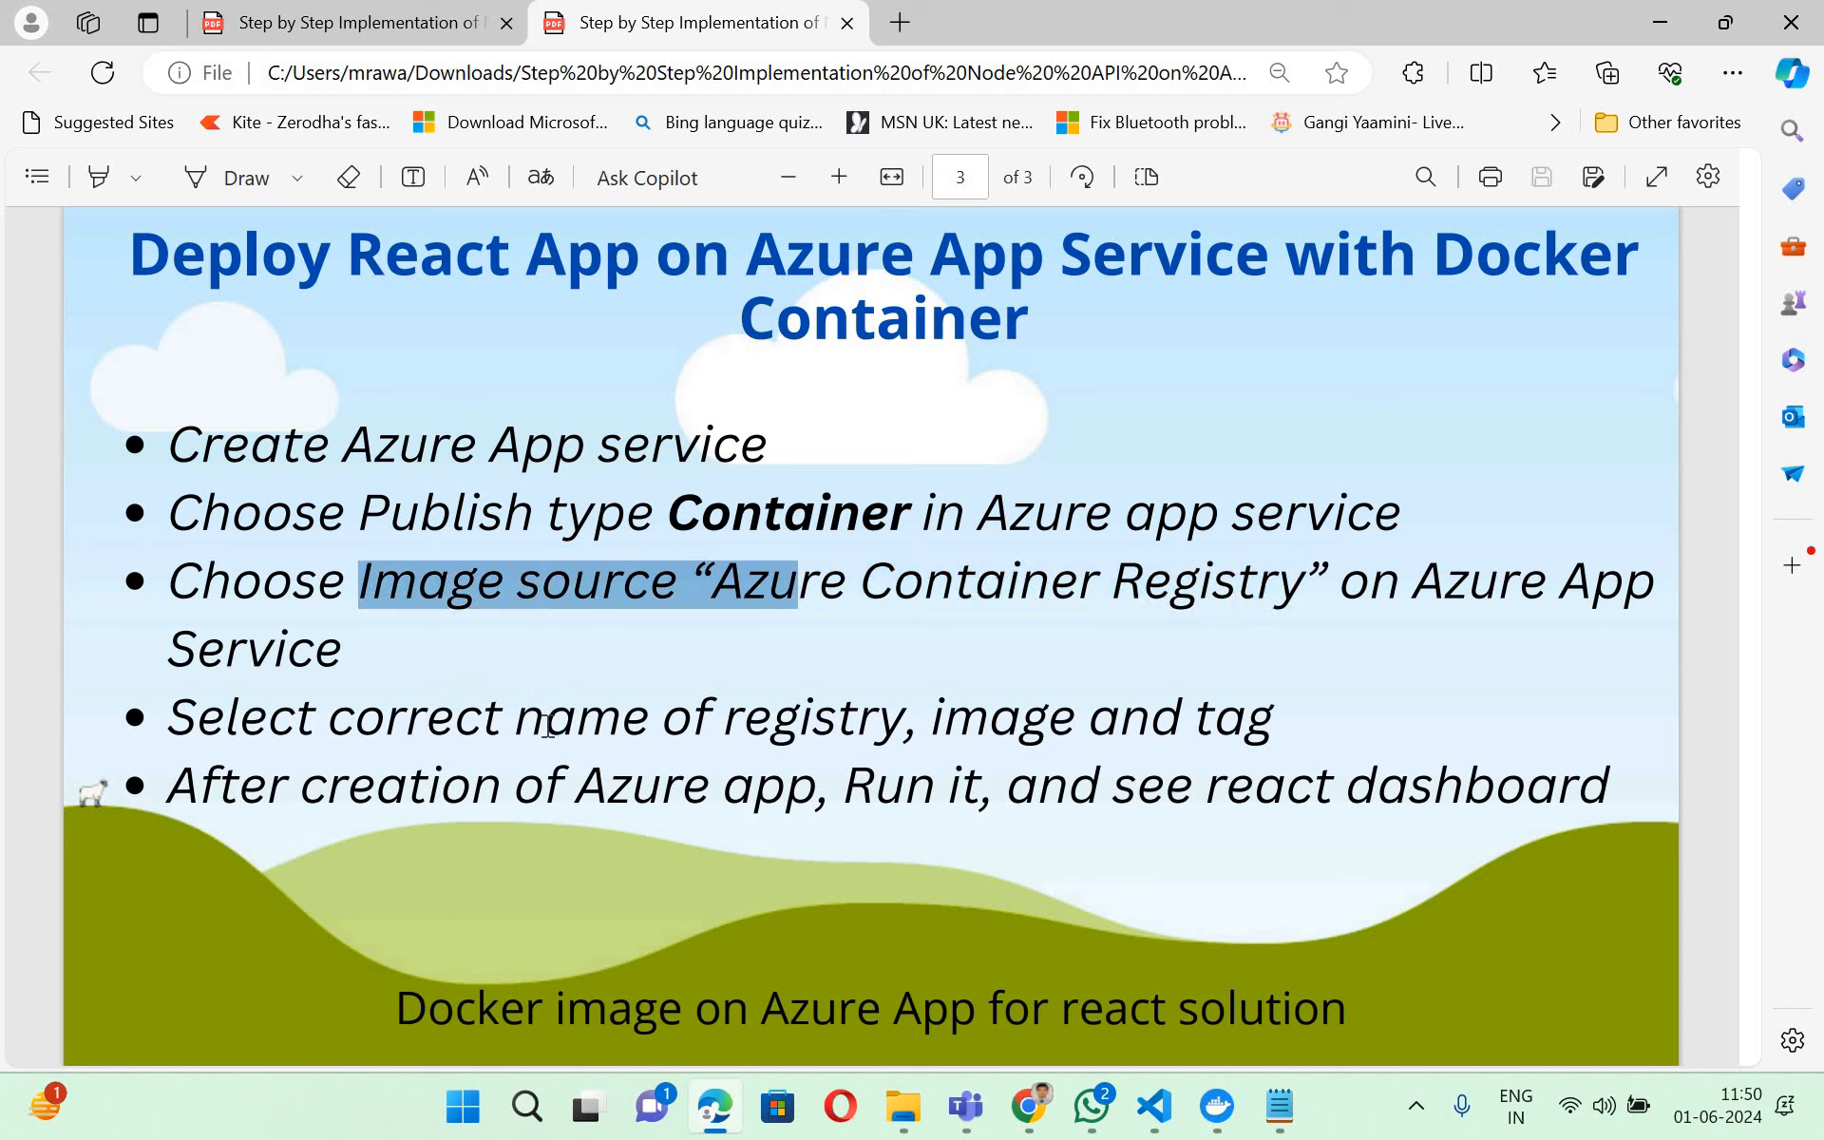
pyautogui.doubleClick(893, 727)
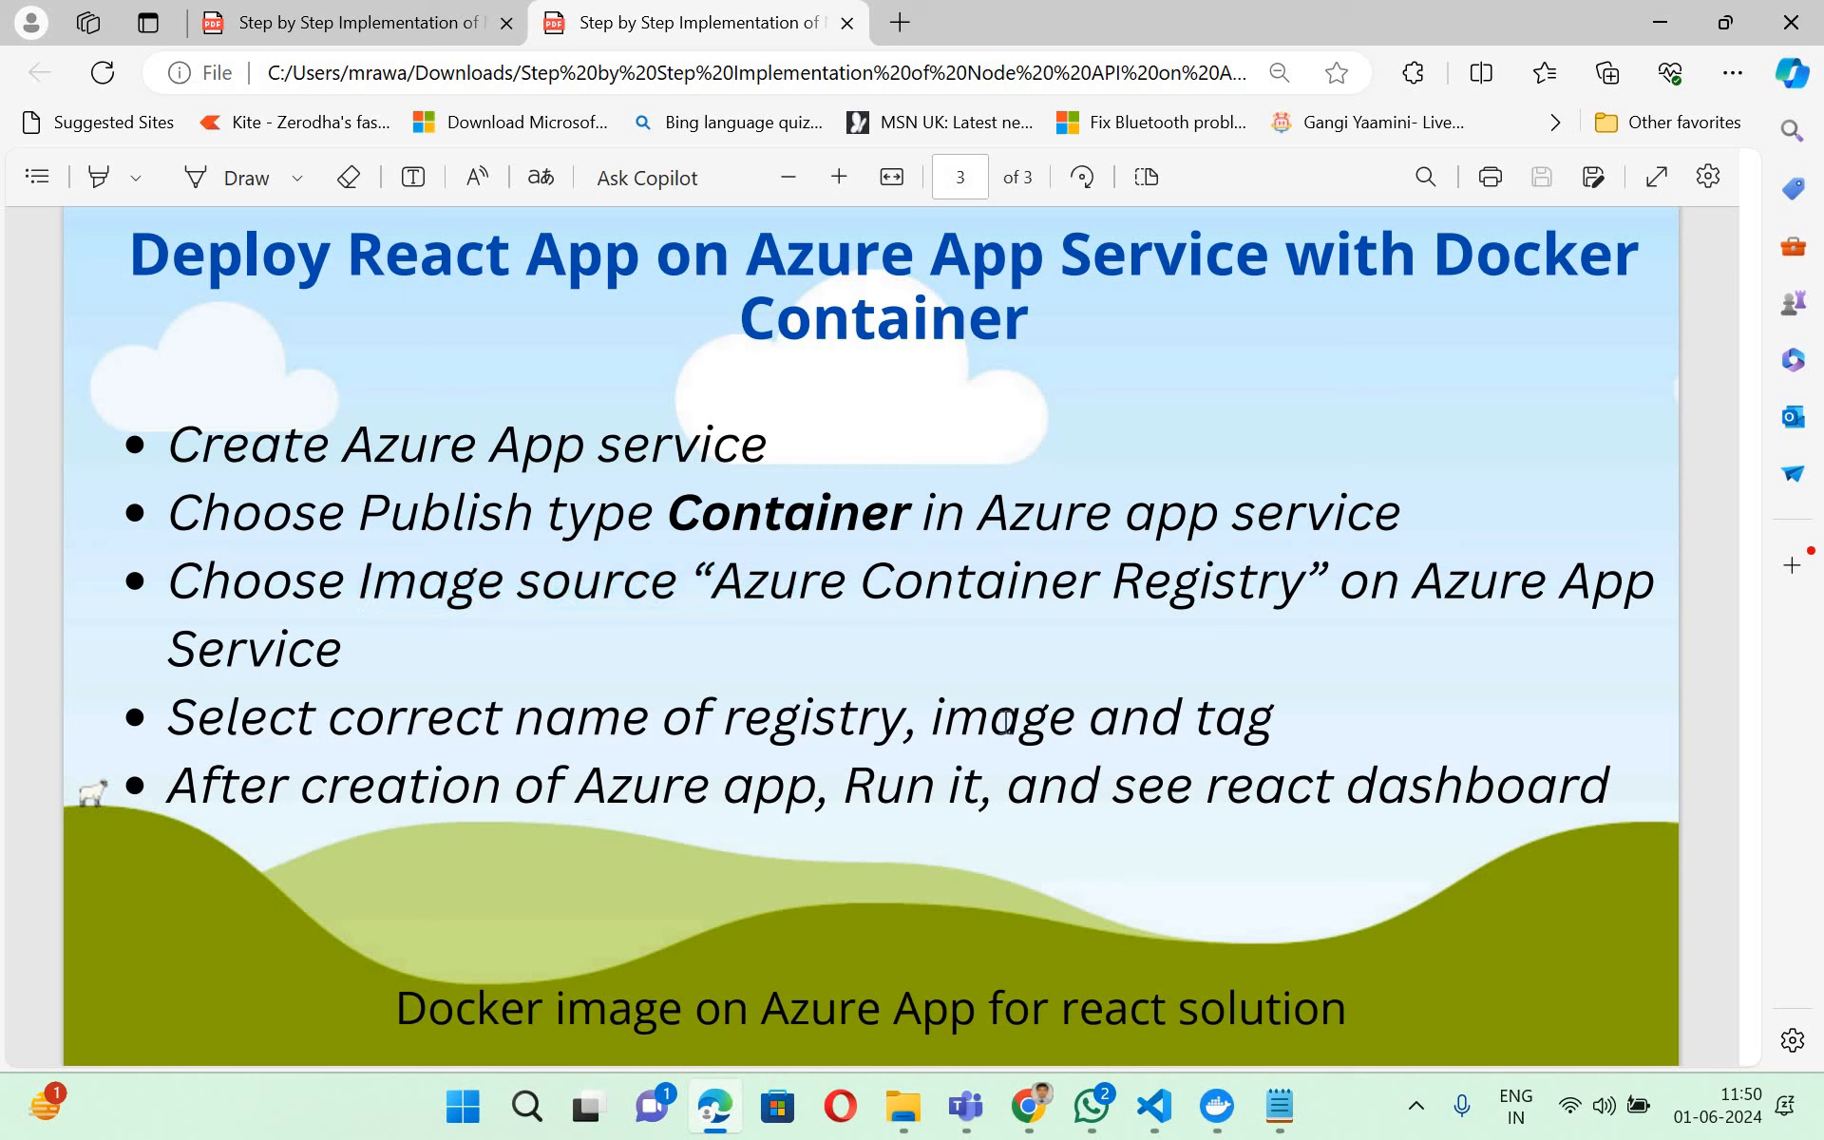
pyautogui.doubleClick(1002, 722)
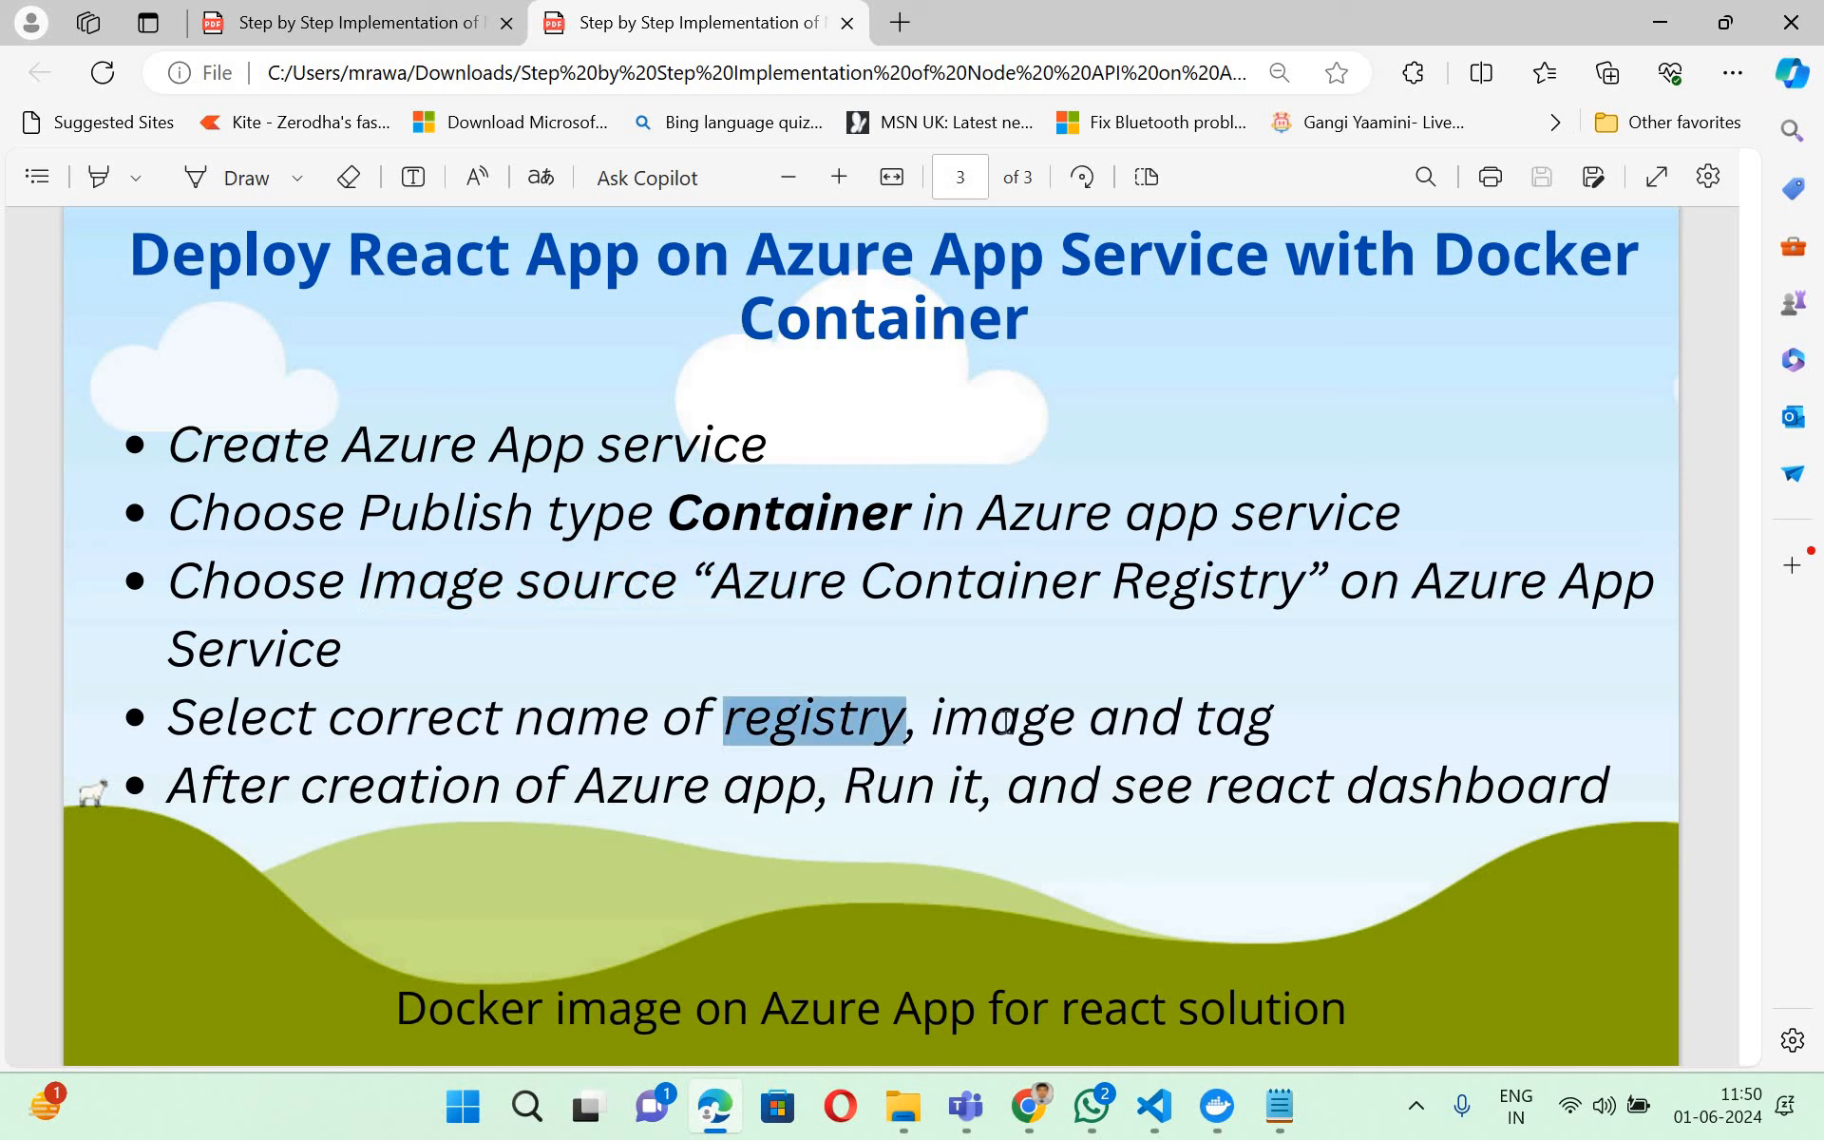
pyautogui.doubleClick(1228, 717)
pyautogui.tripleClick(1247, 718)
pyautogui.doubleClick(1226, 722)
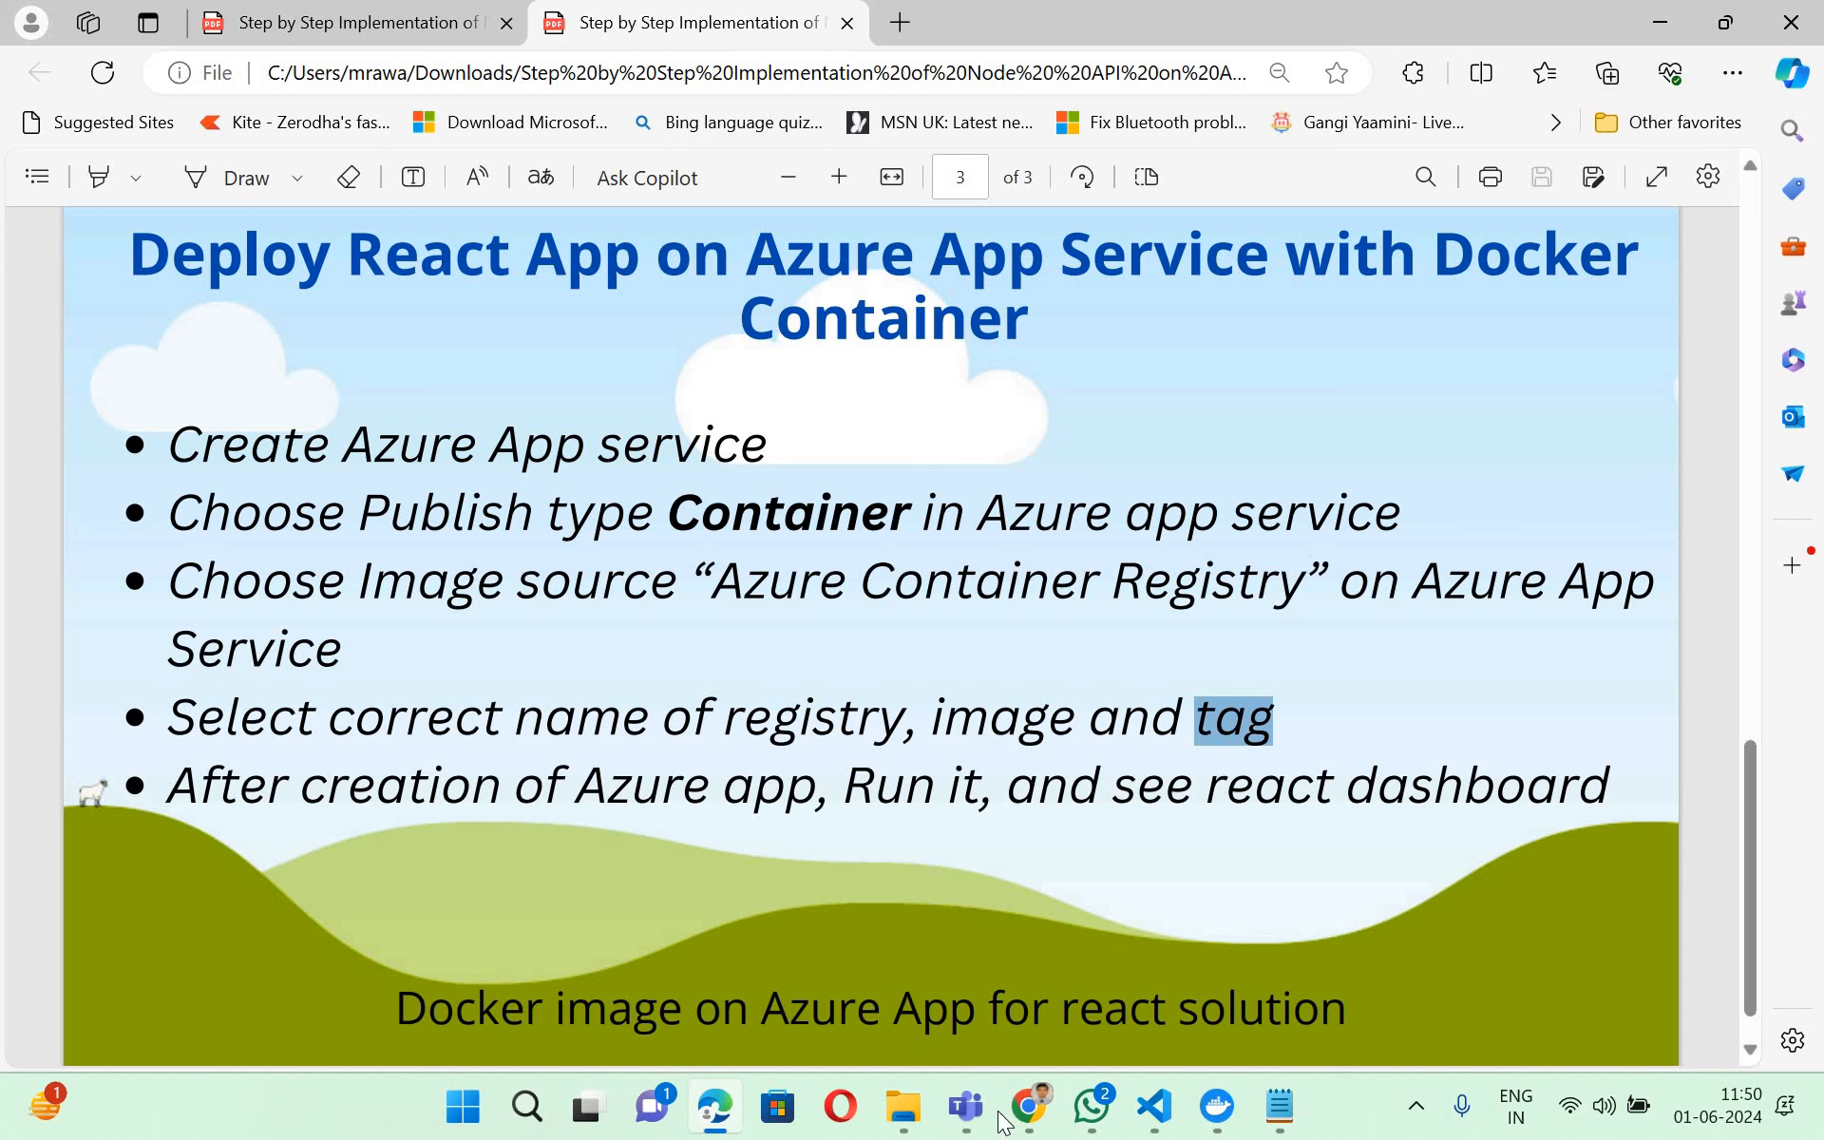
# - Return to the Azure portal in Chrome and examine the web-education-ui overview, checking the PDF guide's item on what follows app creation
pyautogui.click(1031, 1107)
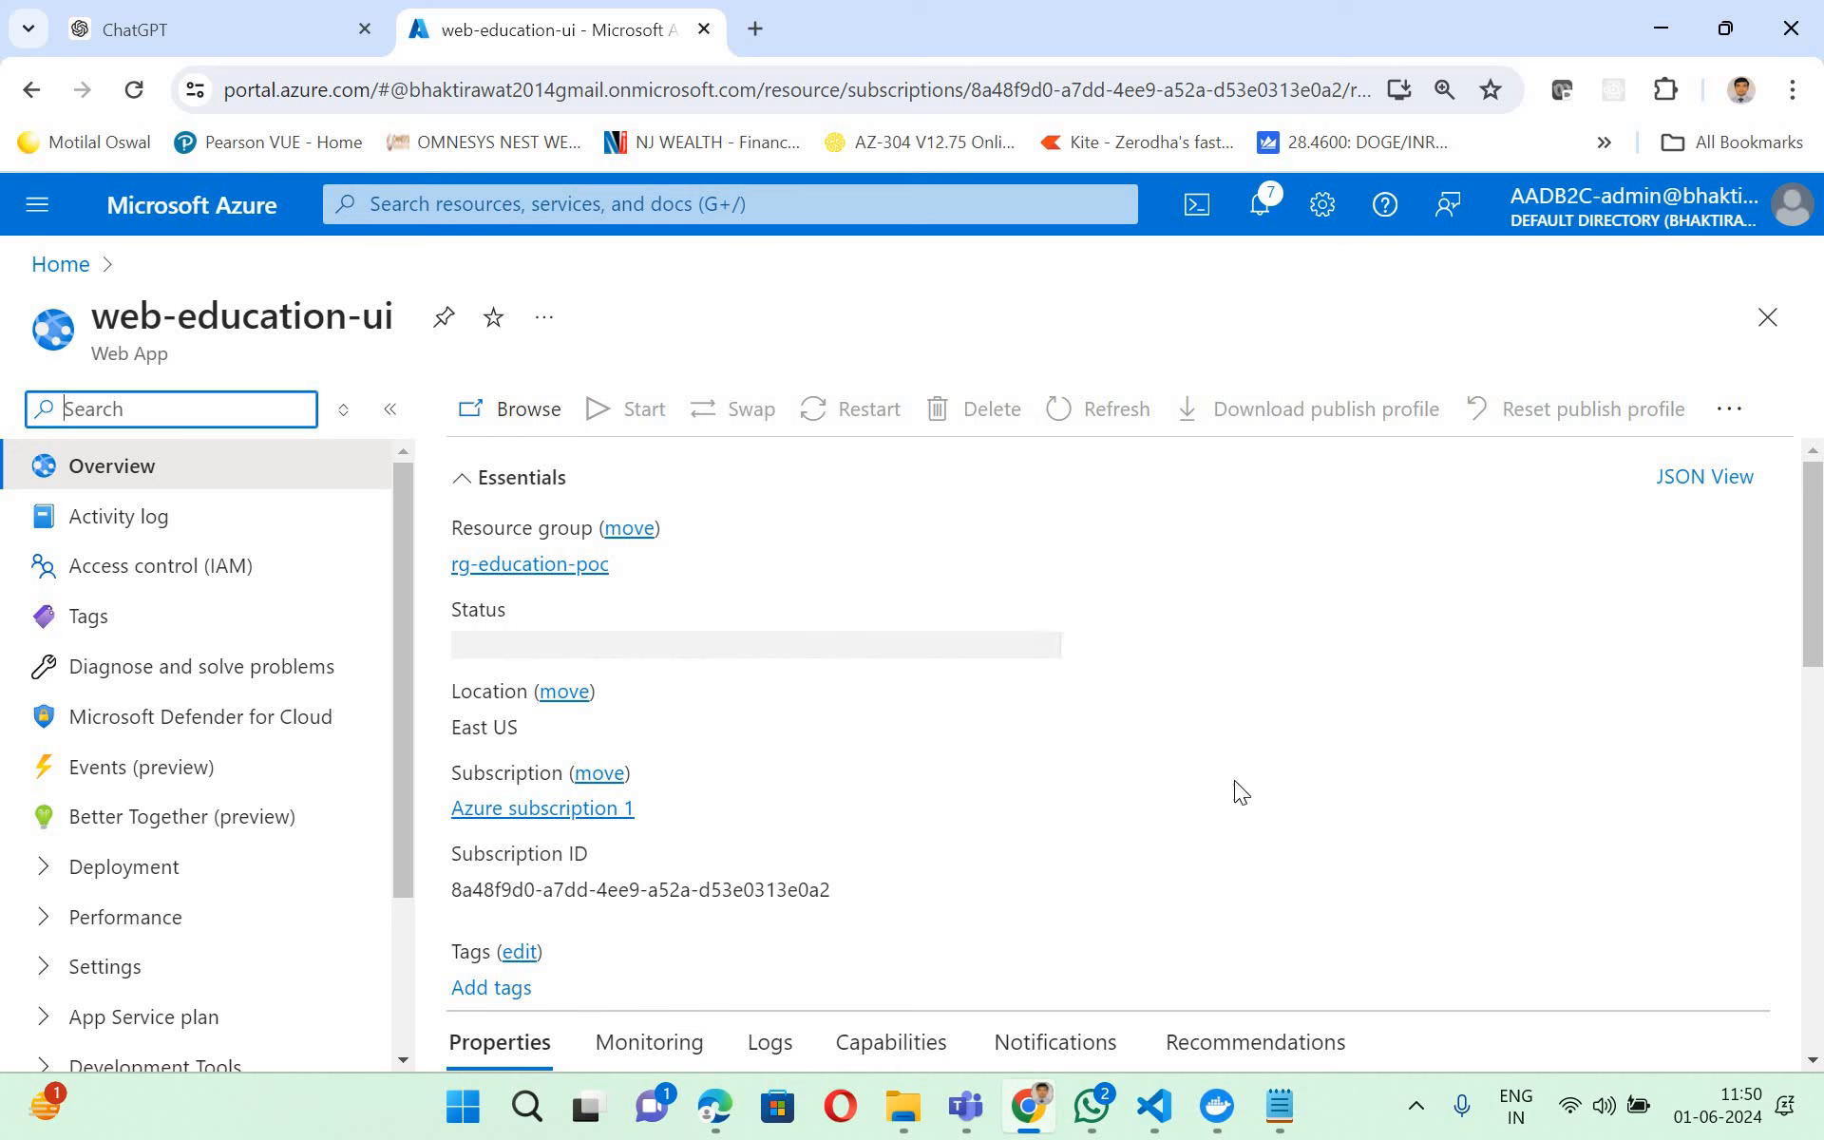
pyautogui.click(724, 1124)
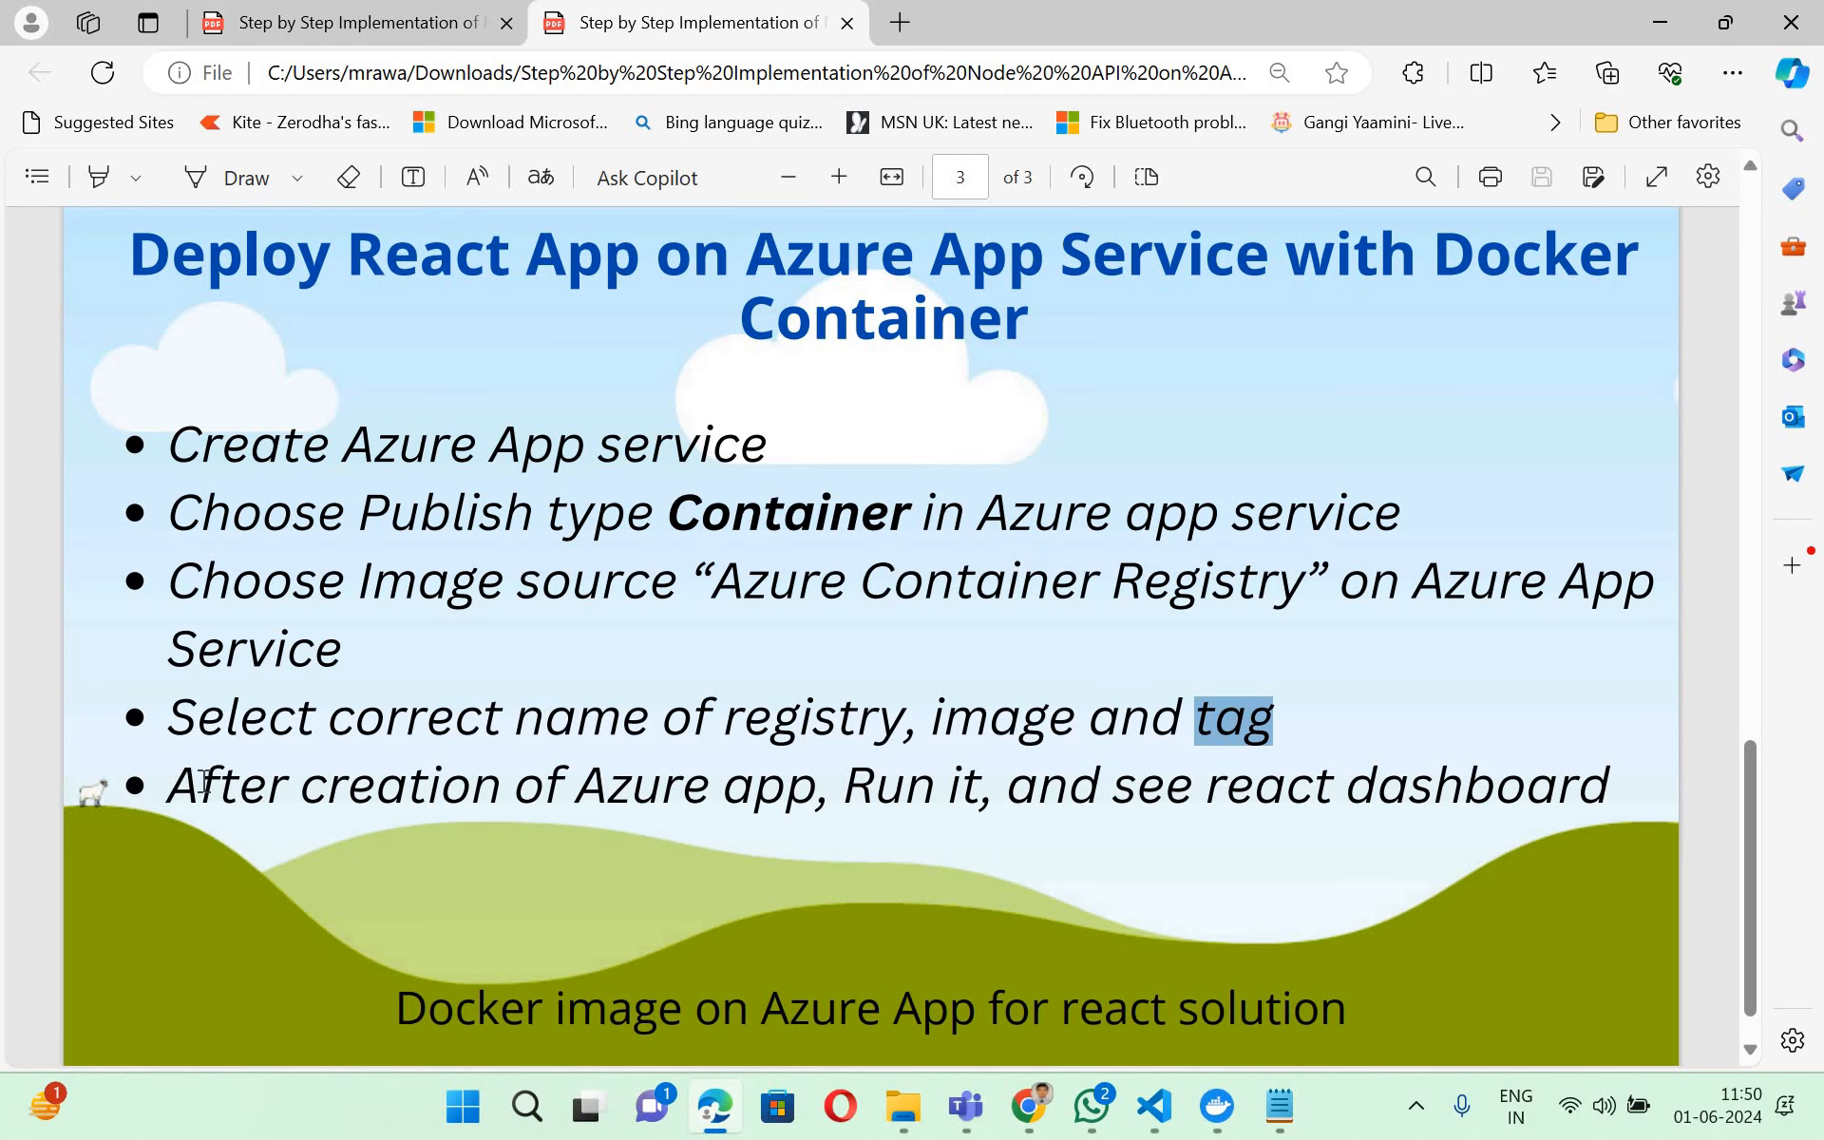
pyautogui.moveTo(169, 787); pyautogui.dragTo(823, 803)
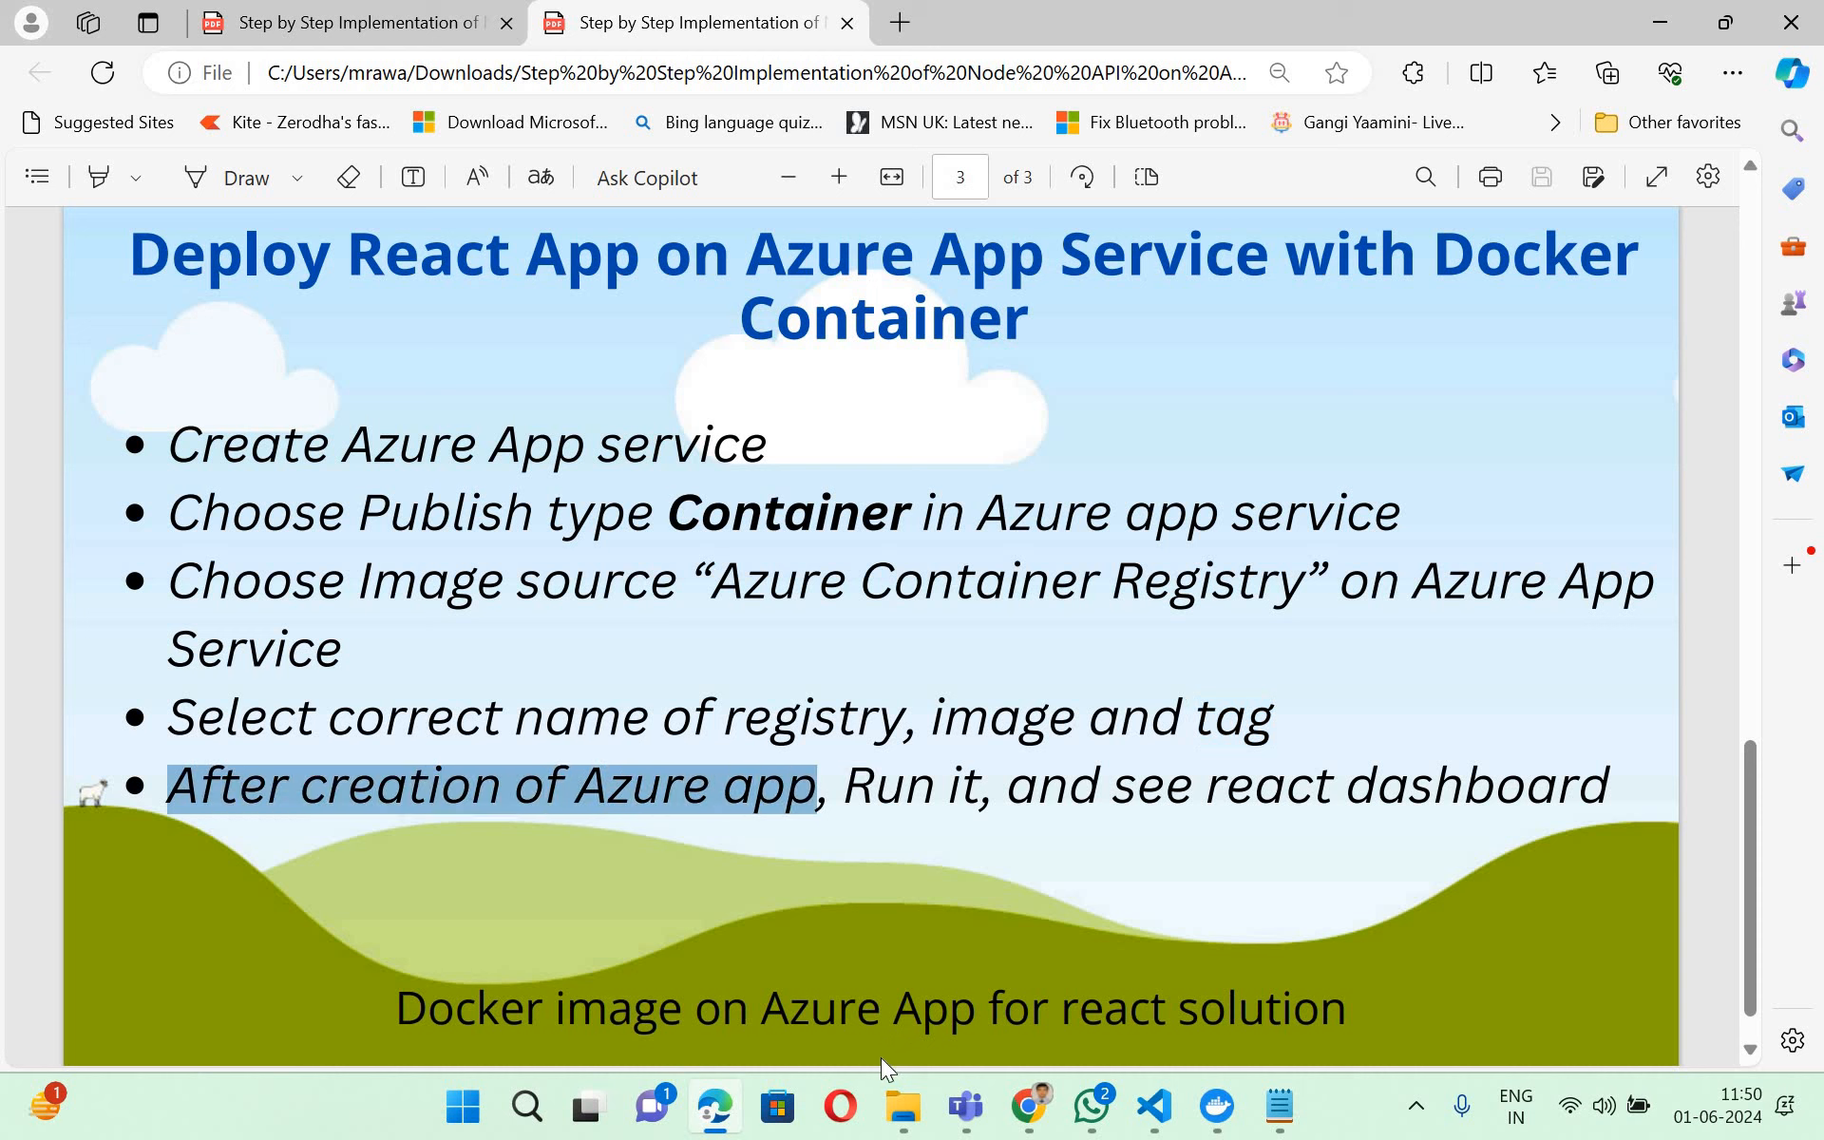
pyautogui.click(711, 1107)
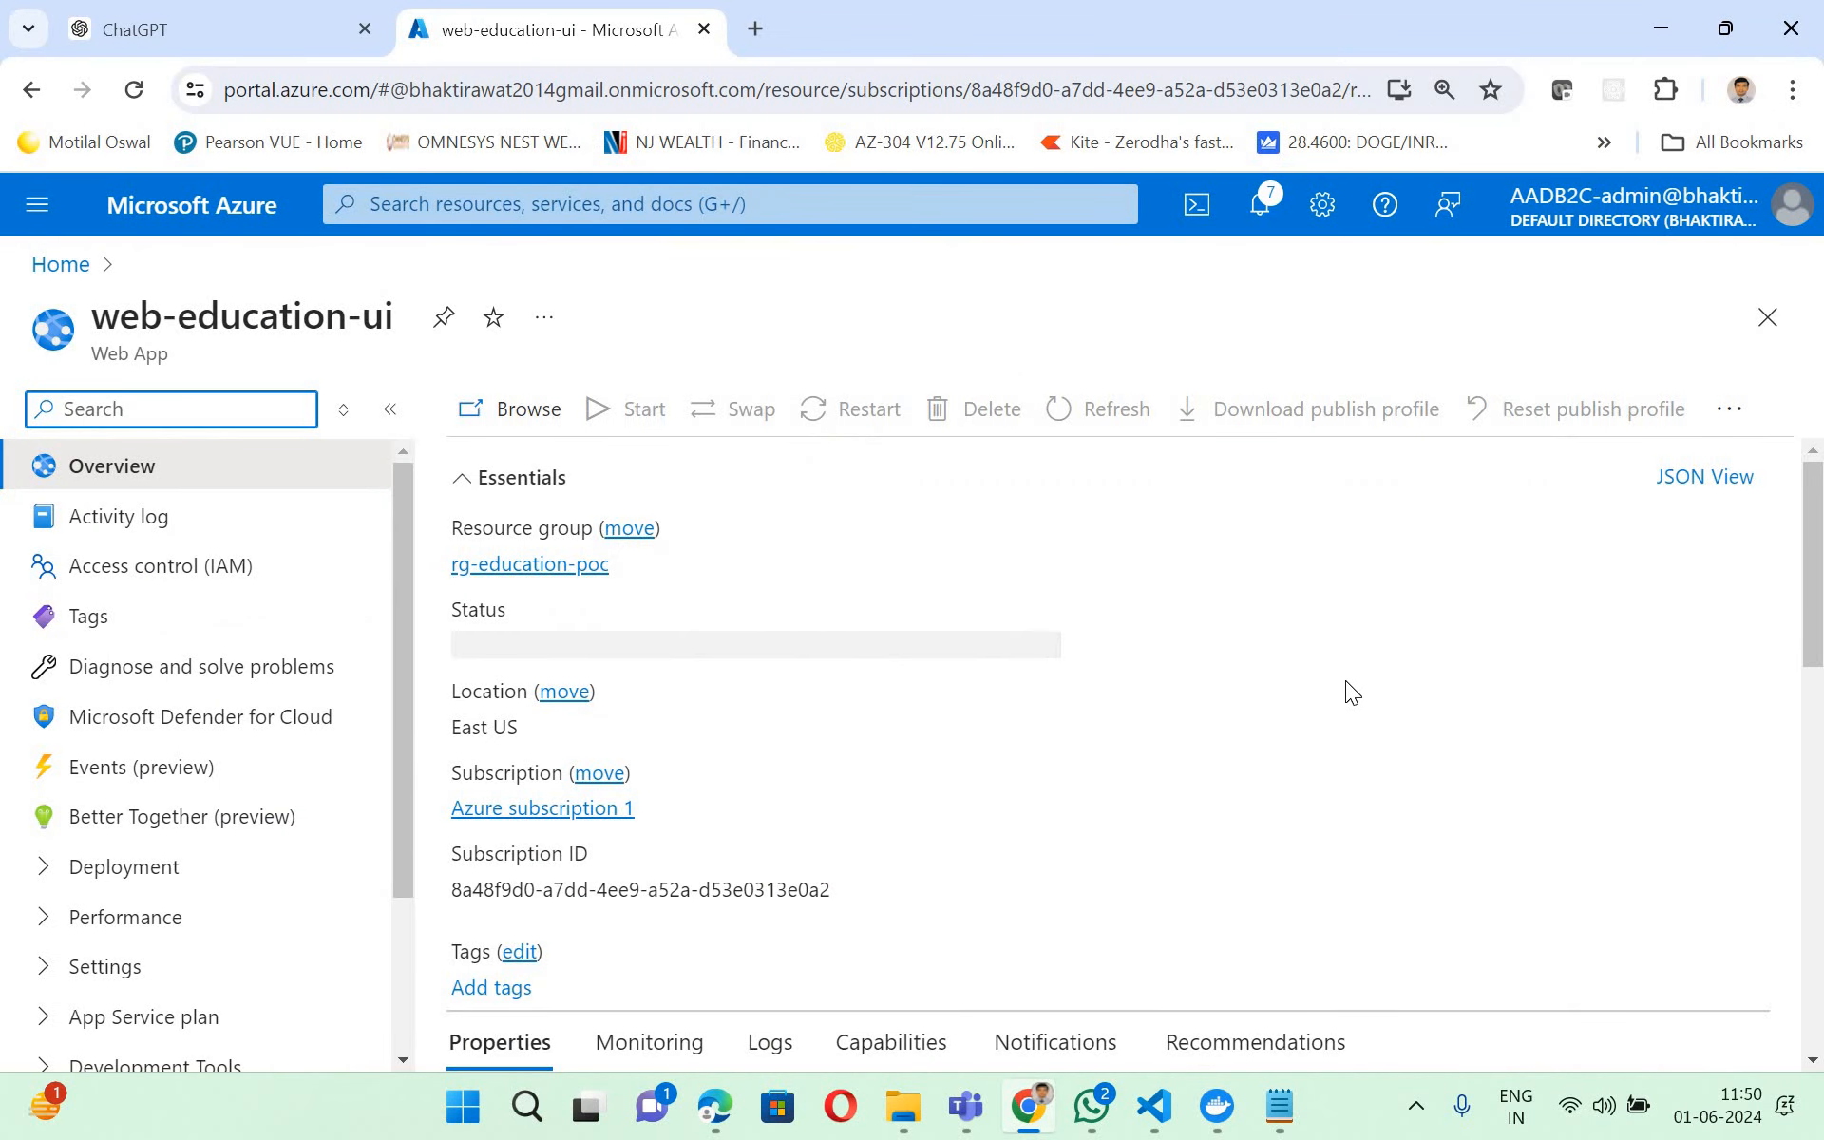
pyautogui.scroll(-5, 1346, 680)
pyautogui.scroll(5, 1355, 561)
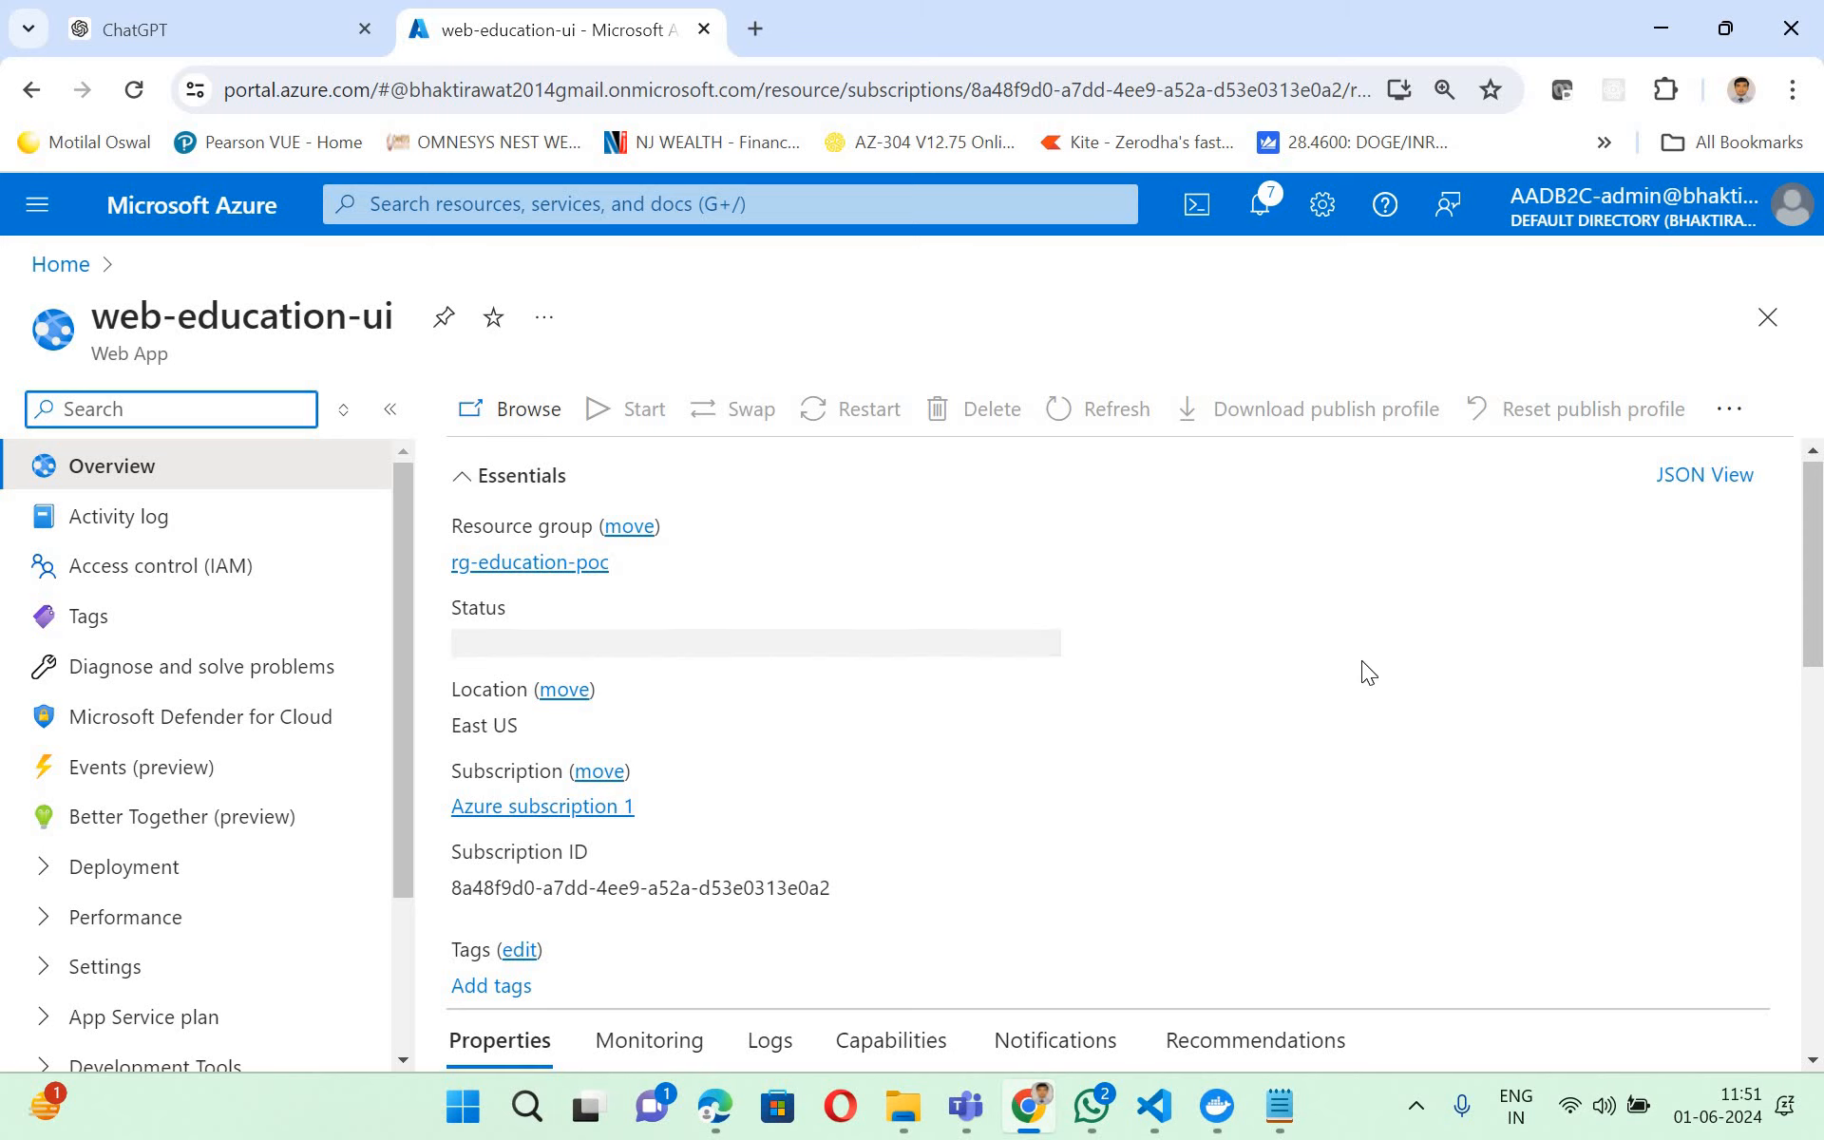
pyautogui.scroll(-4, 1369, 671)
pyautogui.scroll(4, 766, 619)
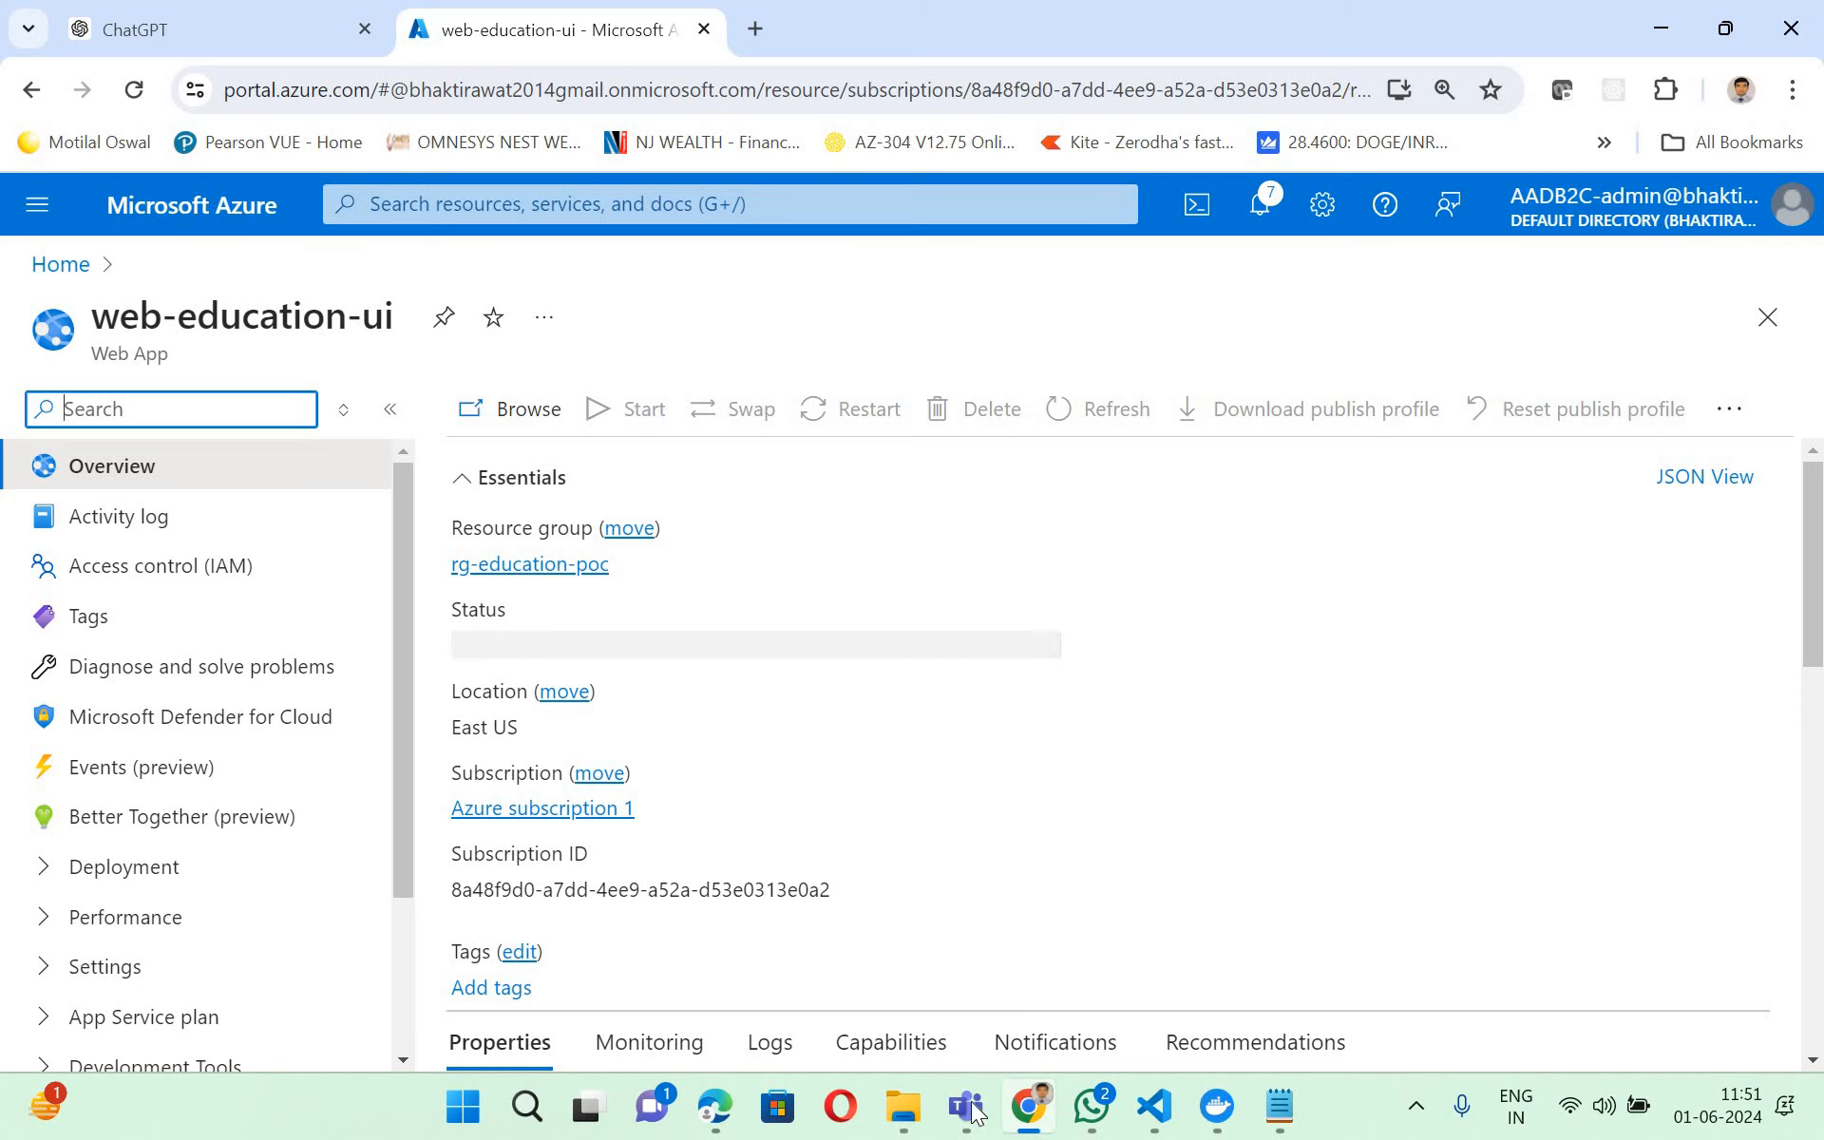
# - Switch back to the PDF guide in Edge and reread the React app deployment checklist on page 3
pyautogui.click(723, 1126)
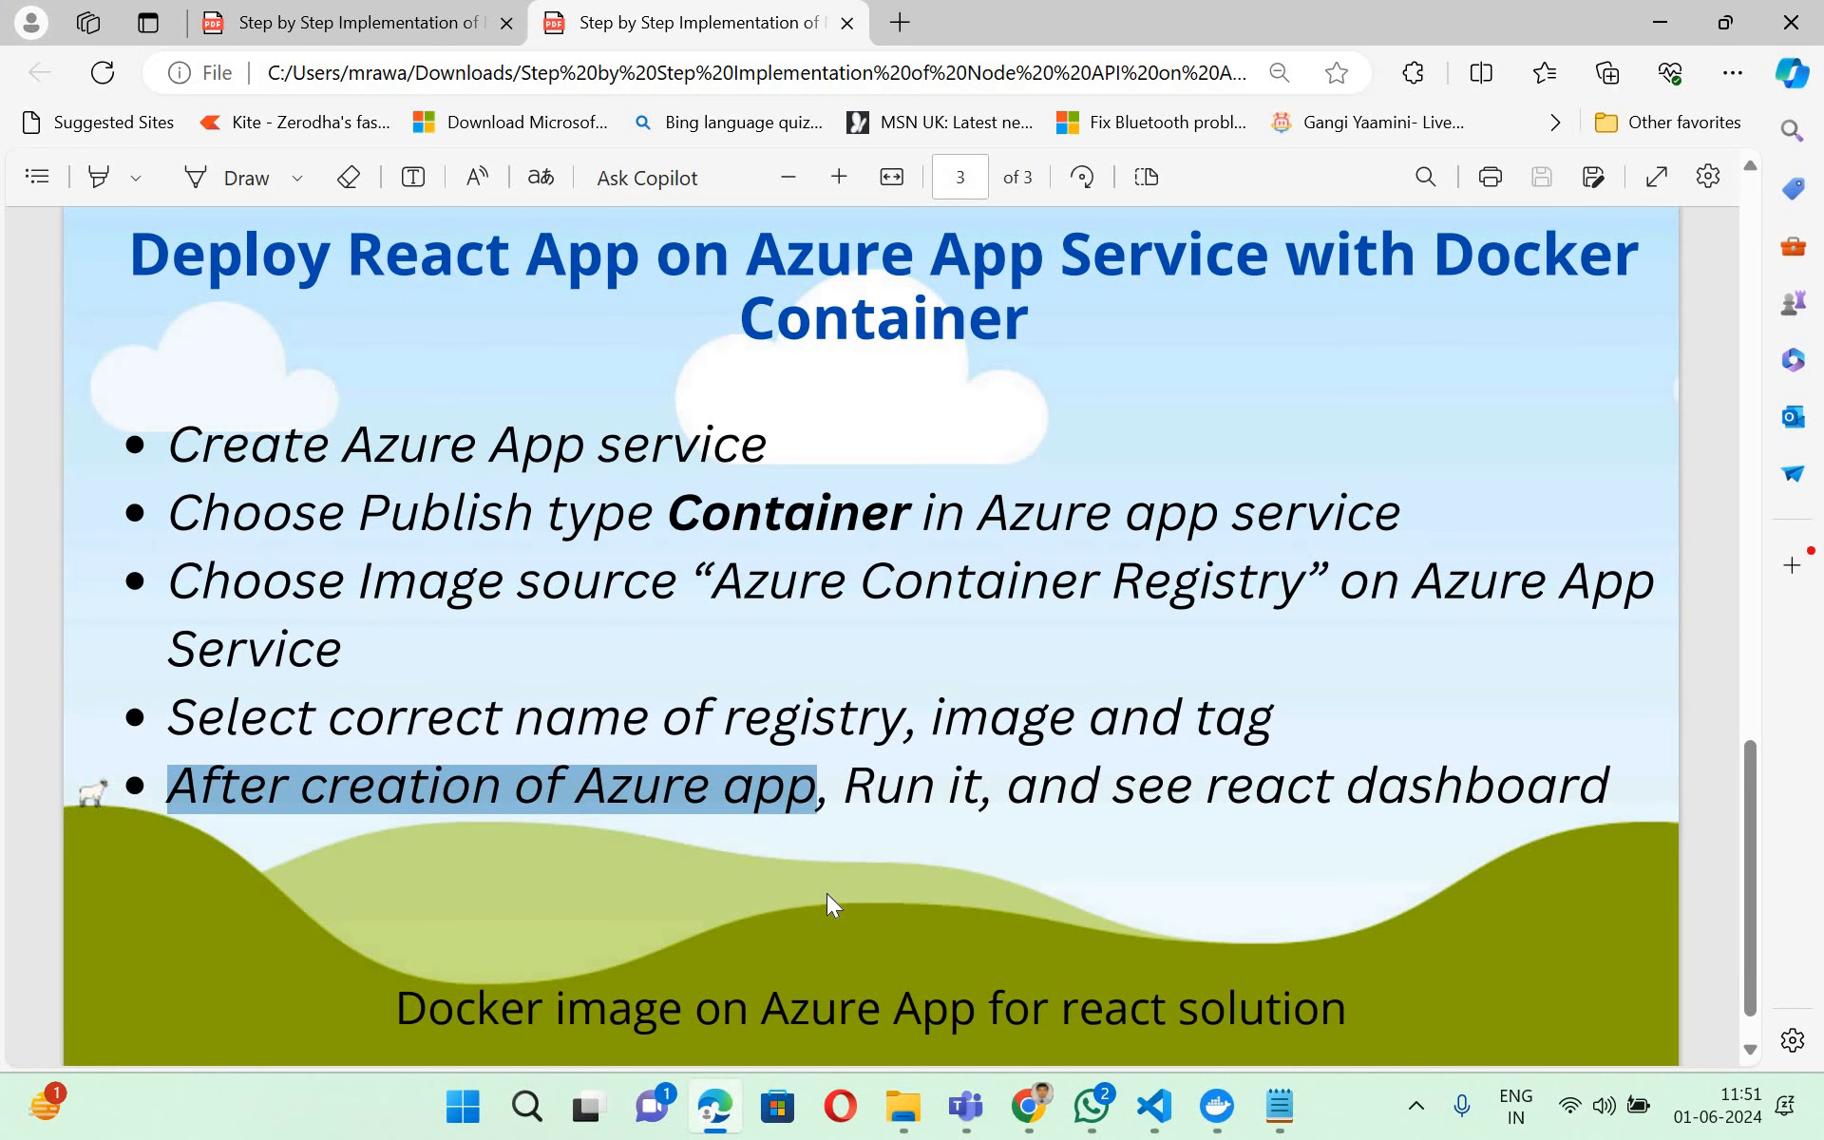
pyautogui.click(531, 518)
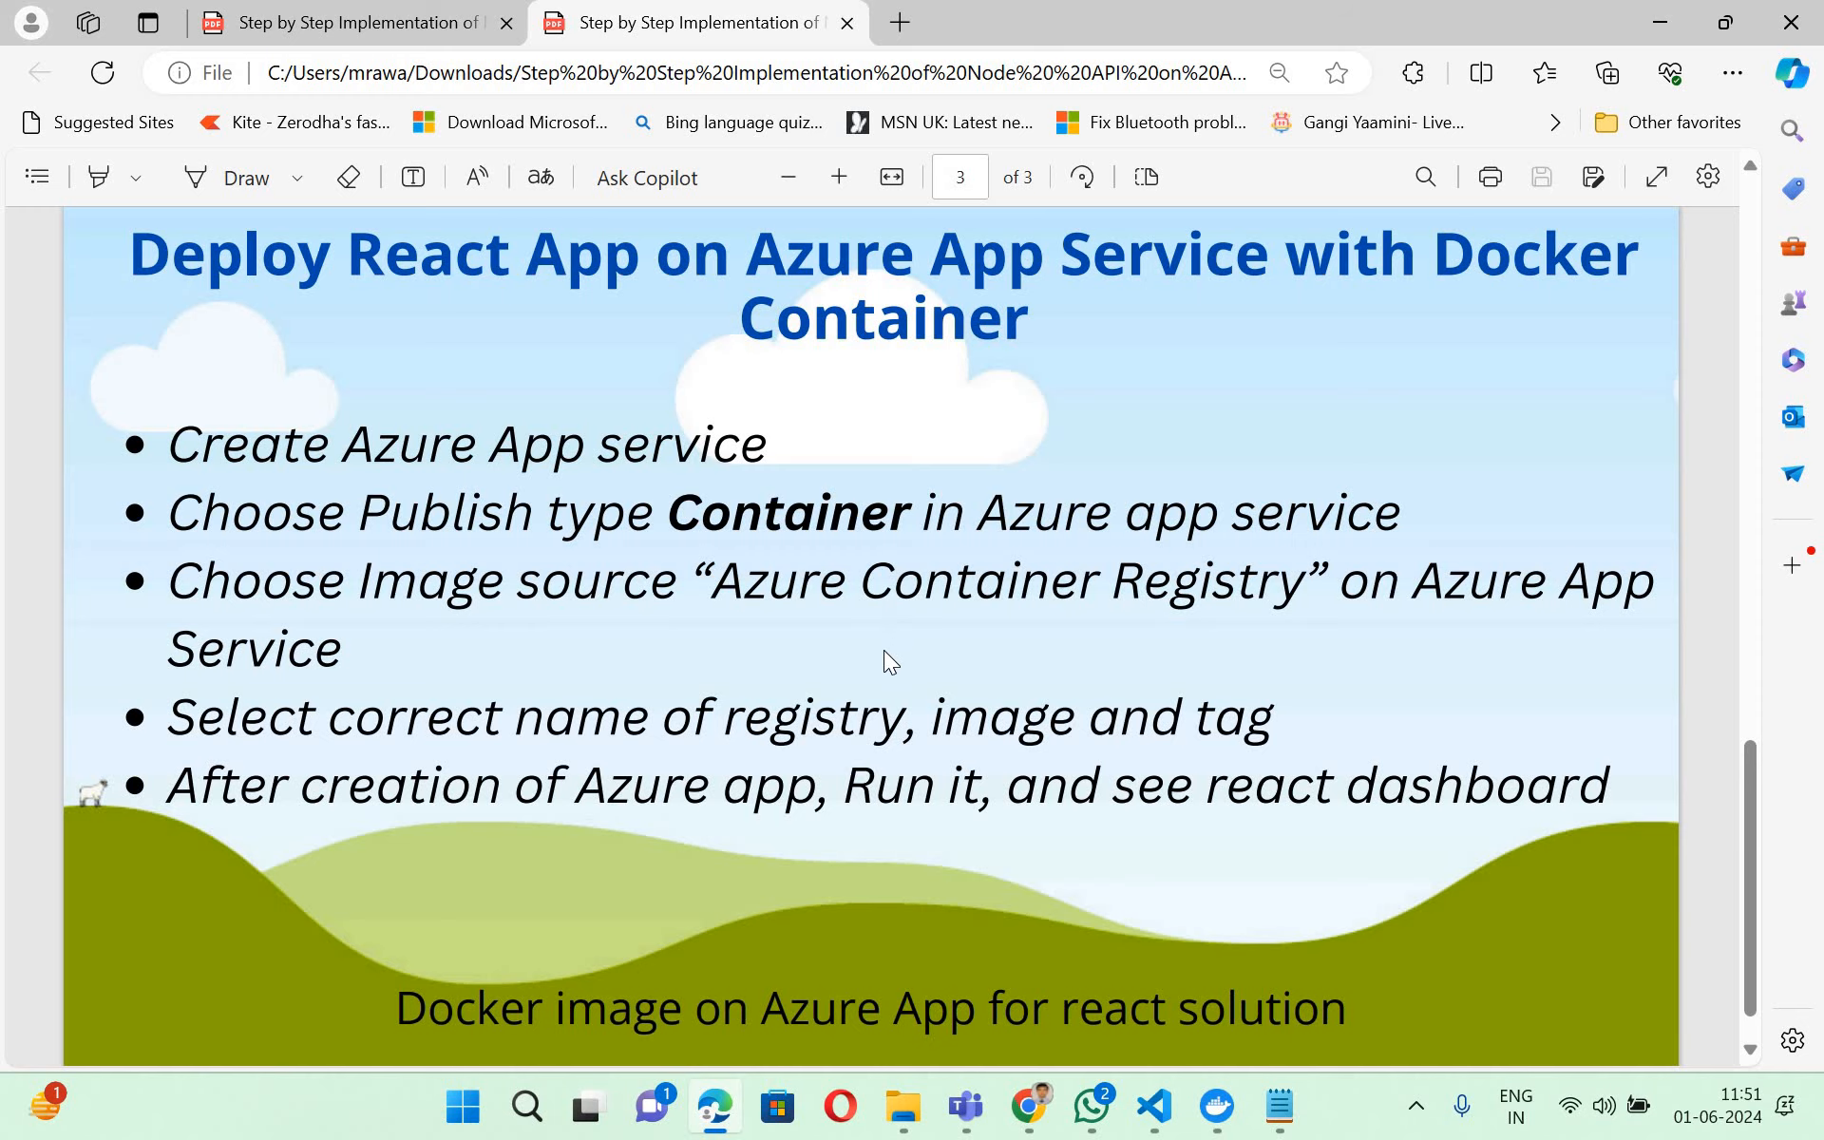
pyautogui.scroll(-1, 891, 662)
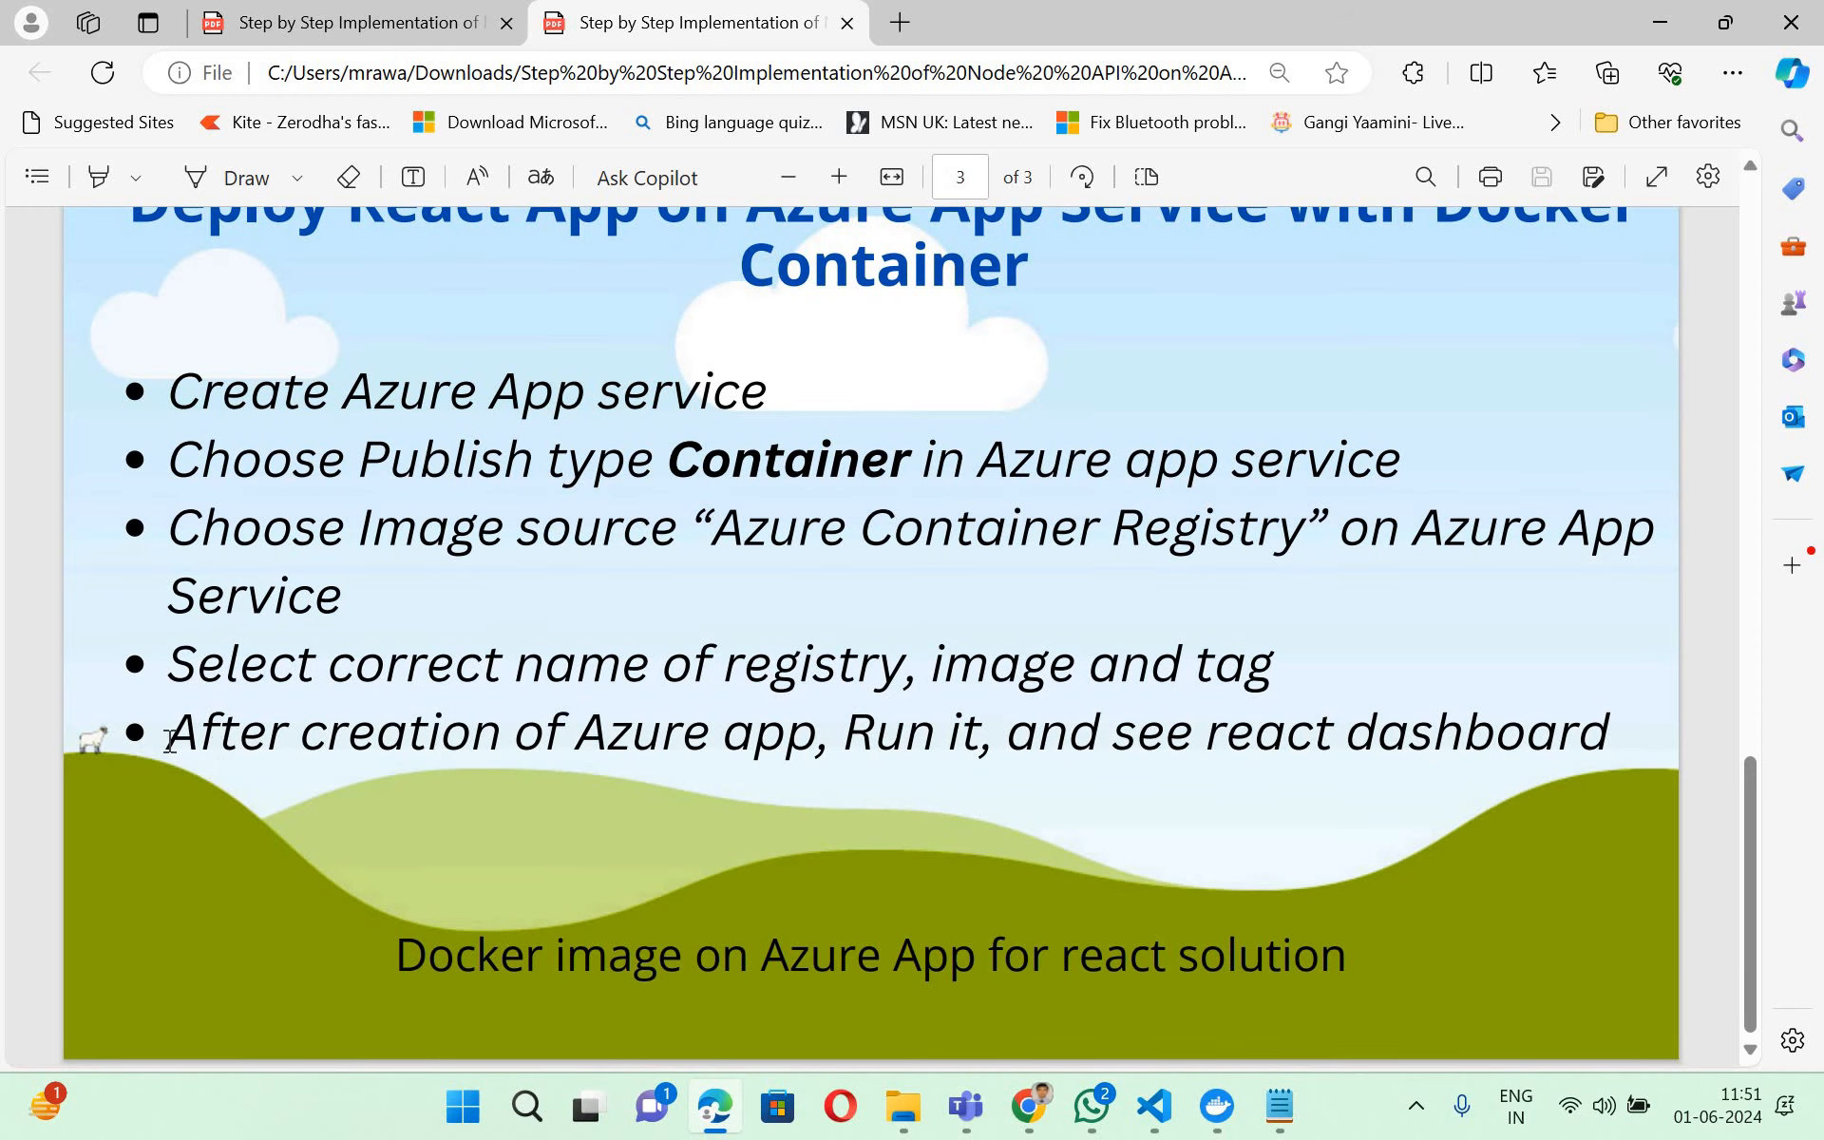